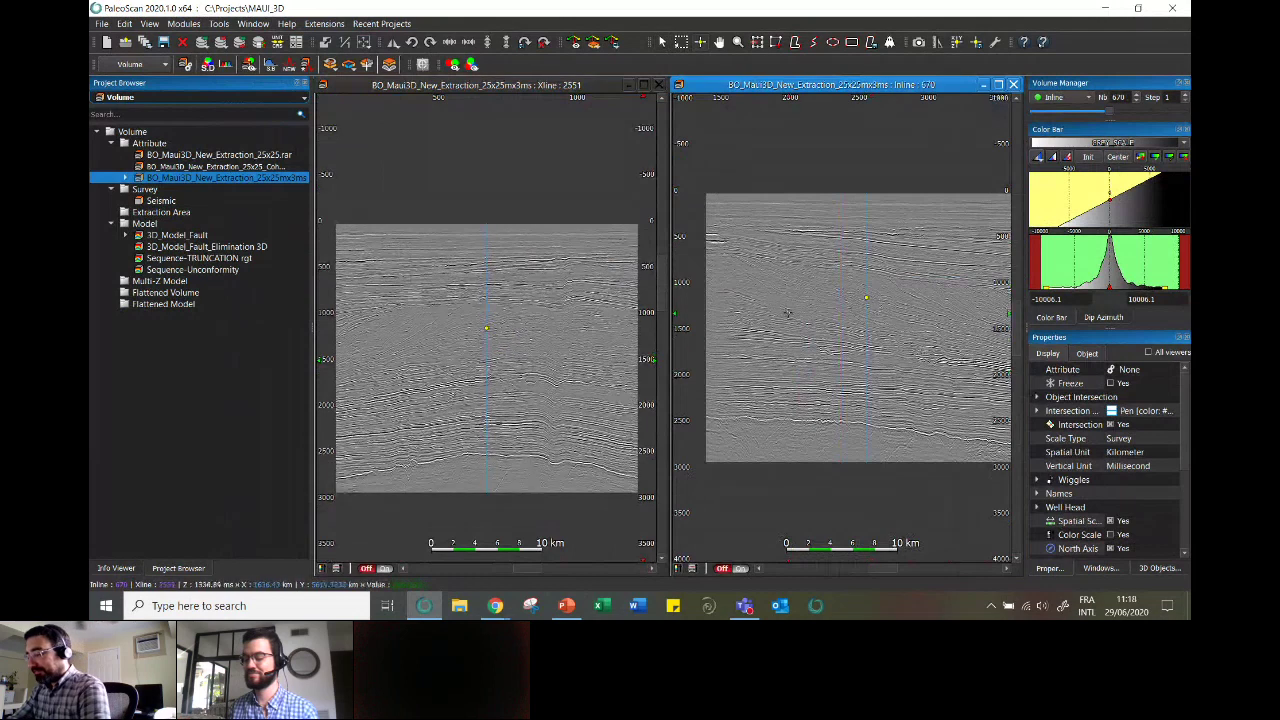
left_click_drag(866, 296, 838, 300)
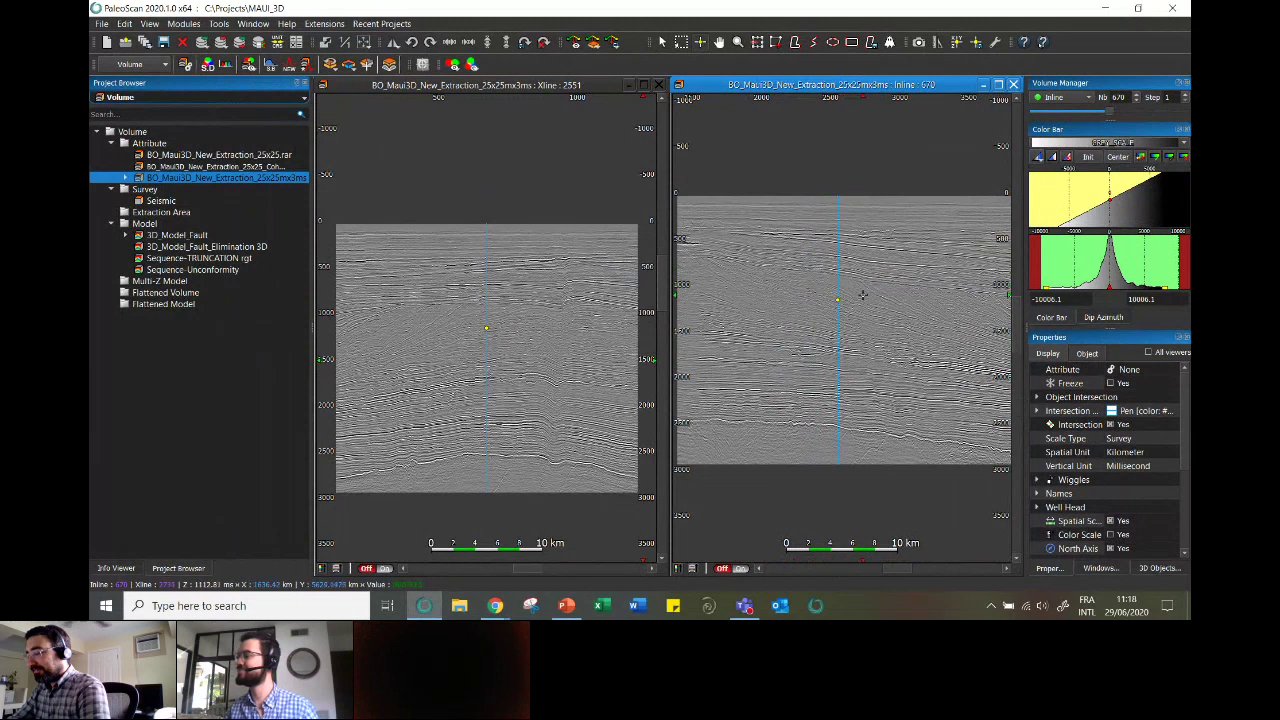
mouse_move(906, 306)
left_mouse_down()
mouse_move(819, 301)
mouse_move(880, 285)
mouse_move(917, 297)
left_mouse_up()
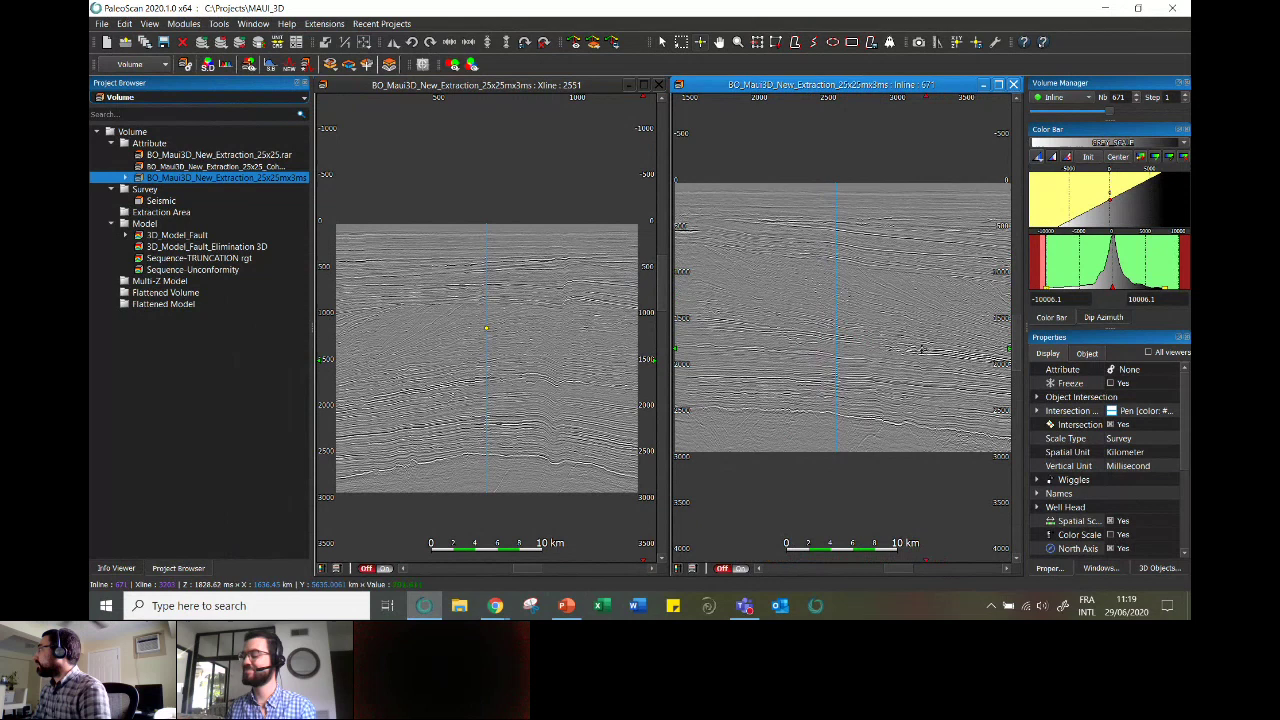
scroll(844, 386, "up", 2)
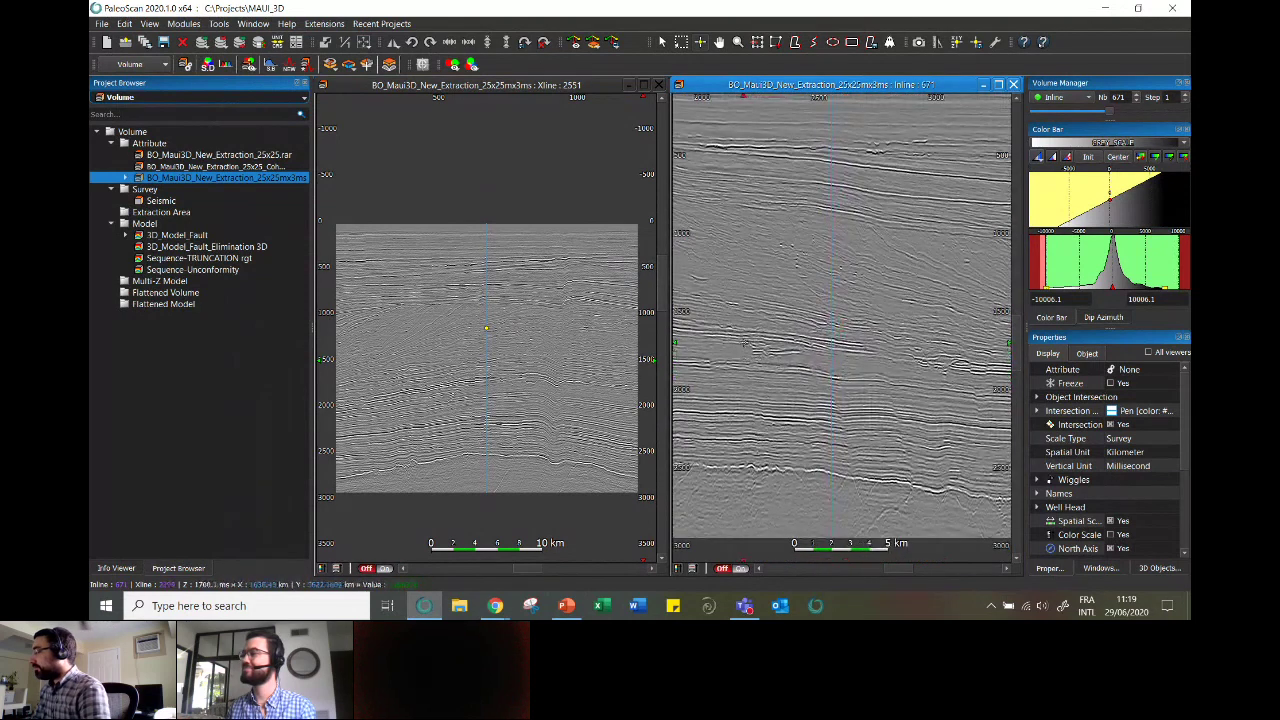
left_click_drag(784, 348, 814, 348)
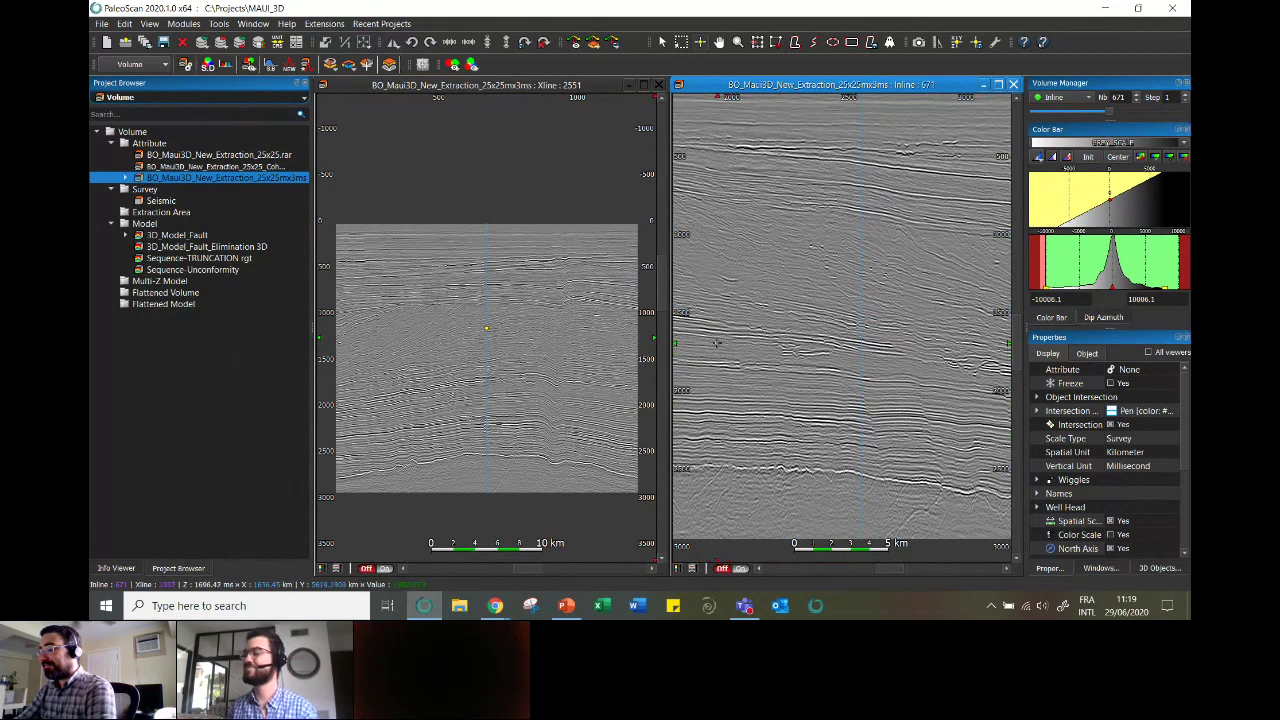
- Start a new 3D Model-Grid on the BO_Maui3D_New_Extraction_25x25mx3ms volume and examine the grid preview on the seismic section
left_click(121, 64)
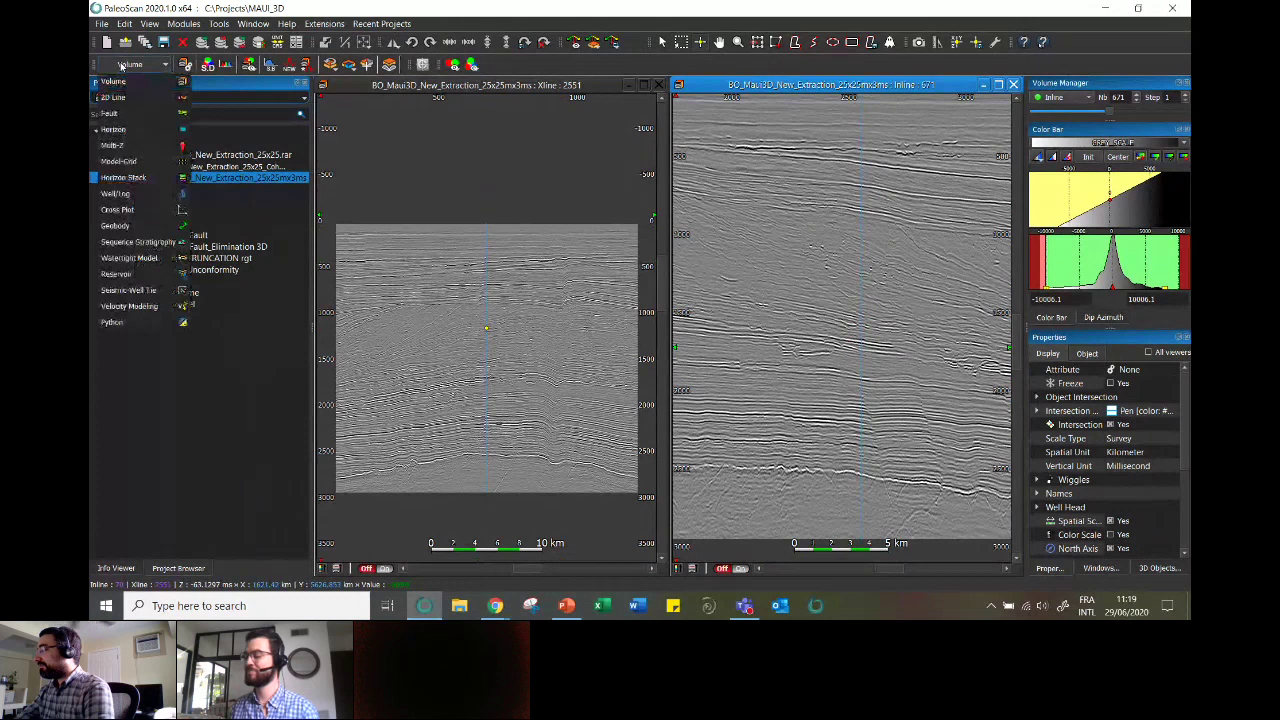
left_click(137, 163)
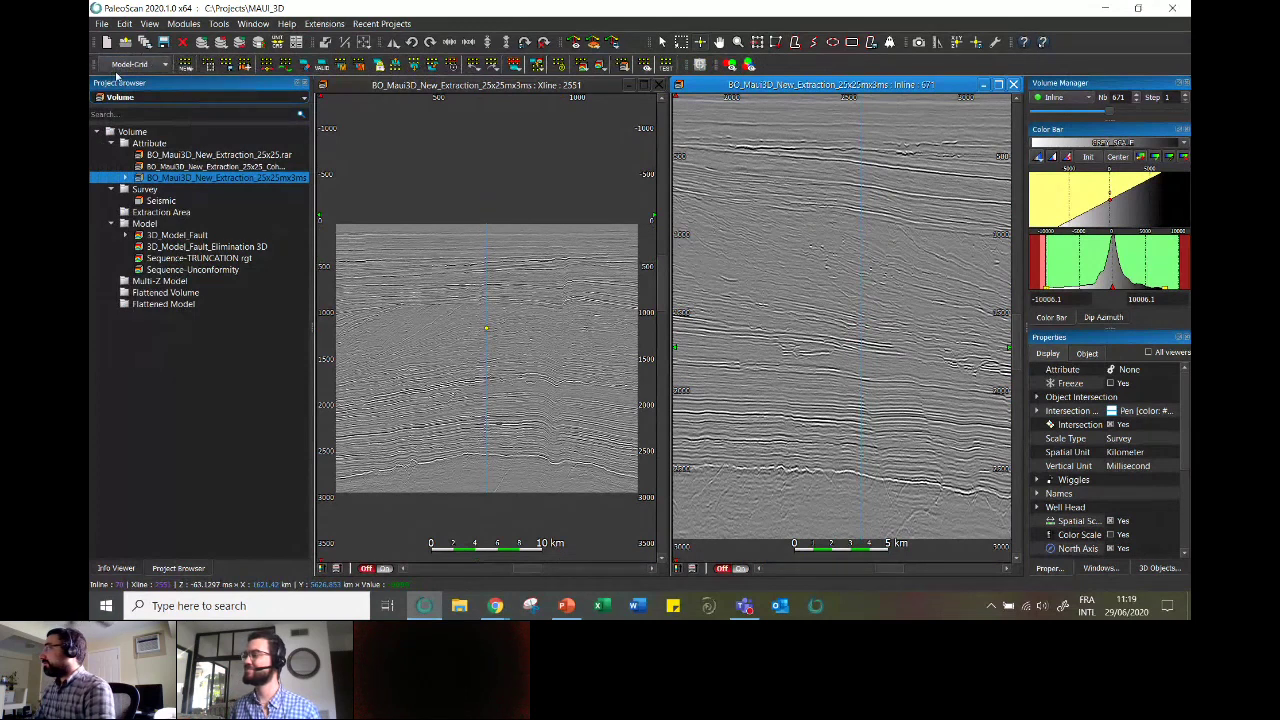
left_click(186, 65)
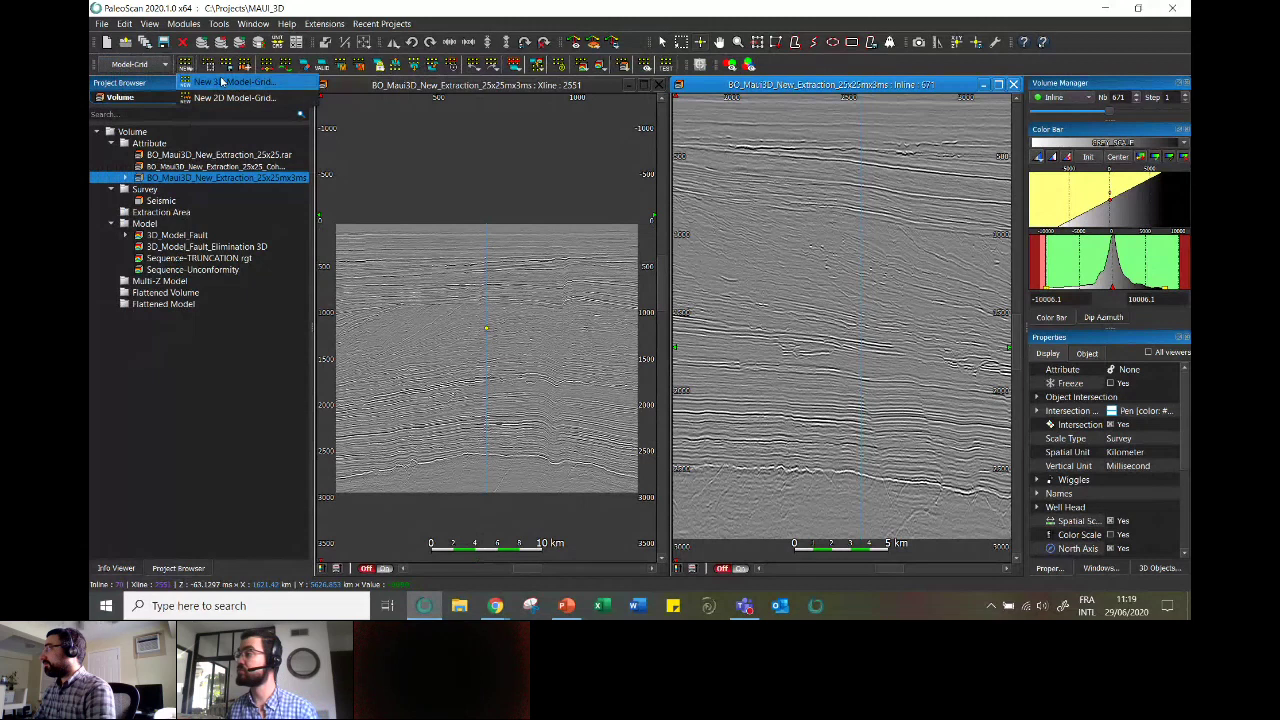
left_click(222, 81)
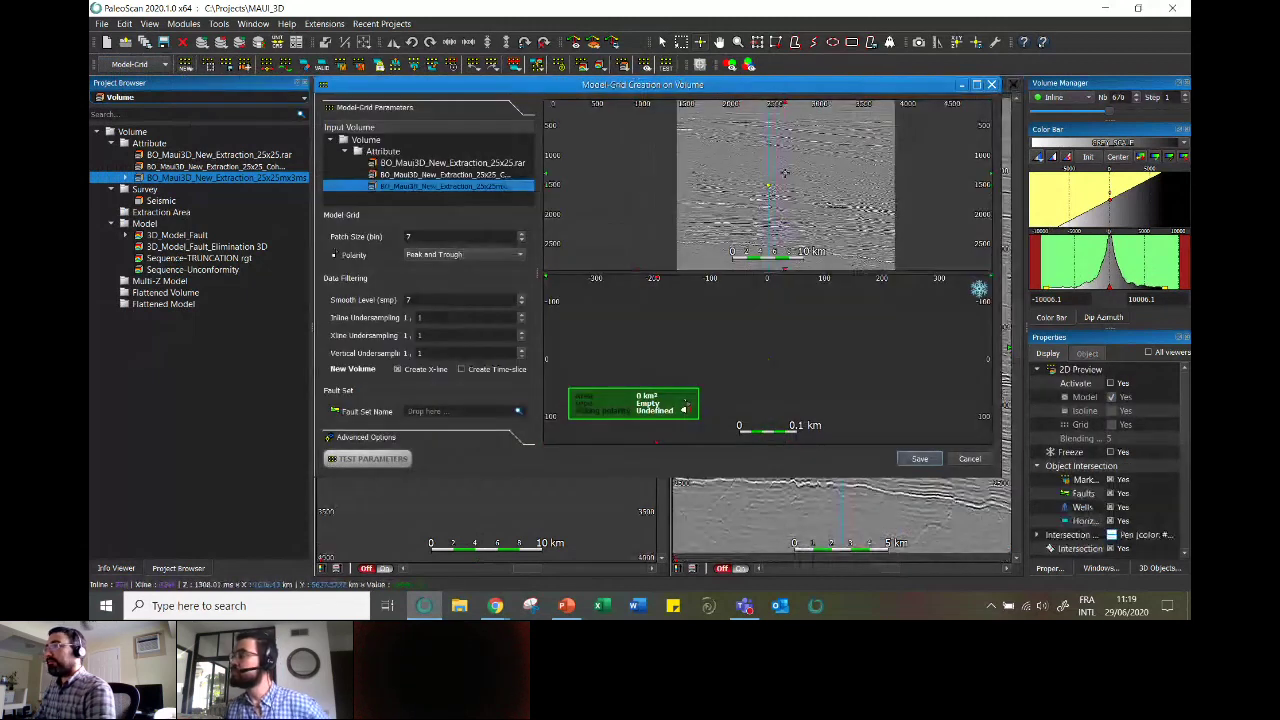
scroll(785, 173, "up", 3)
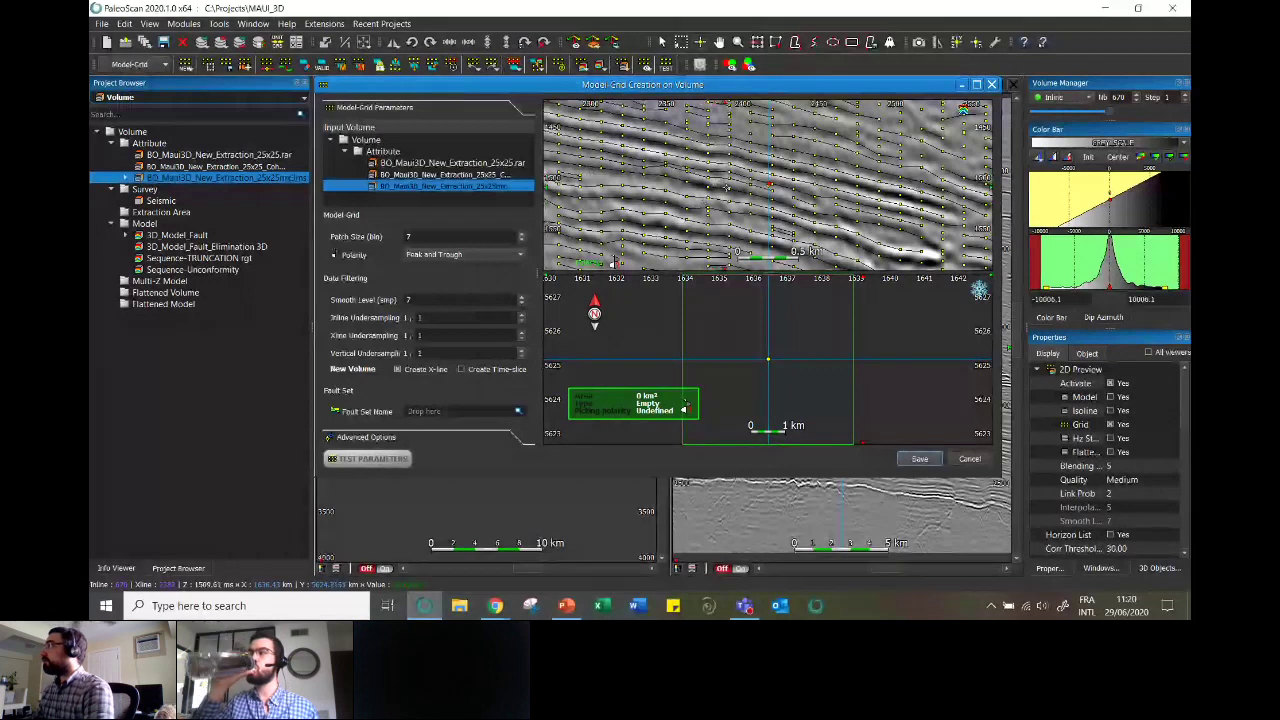
scroll(727, 188, "down", 10)
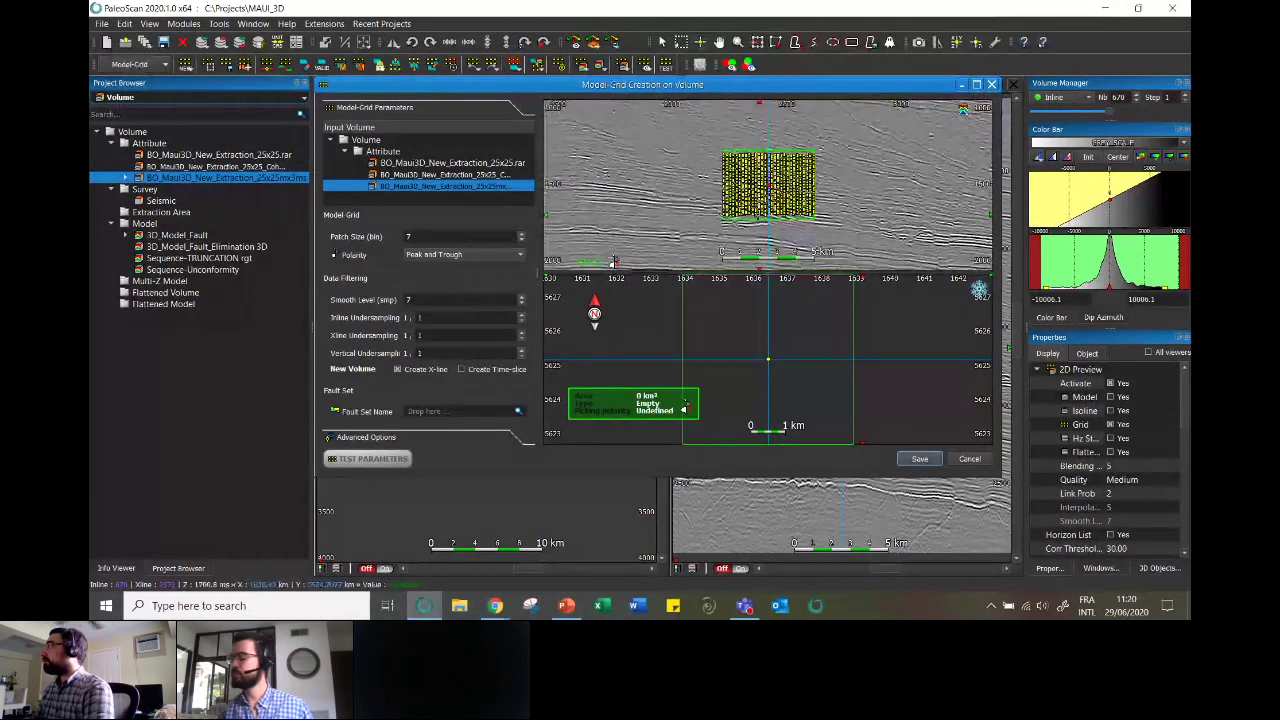
scroll(768, 188, "up", 10)
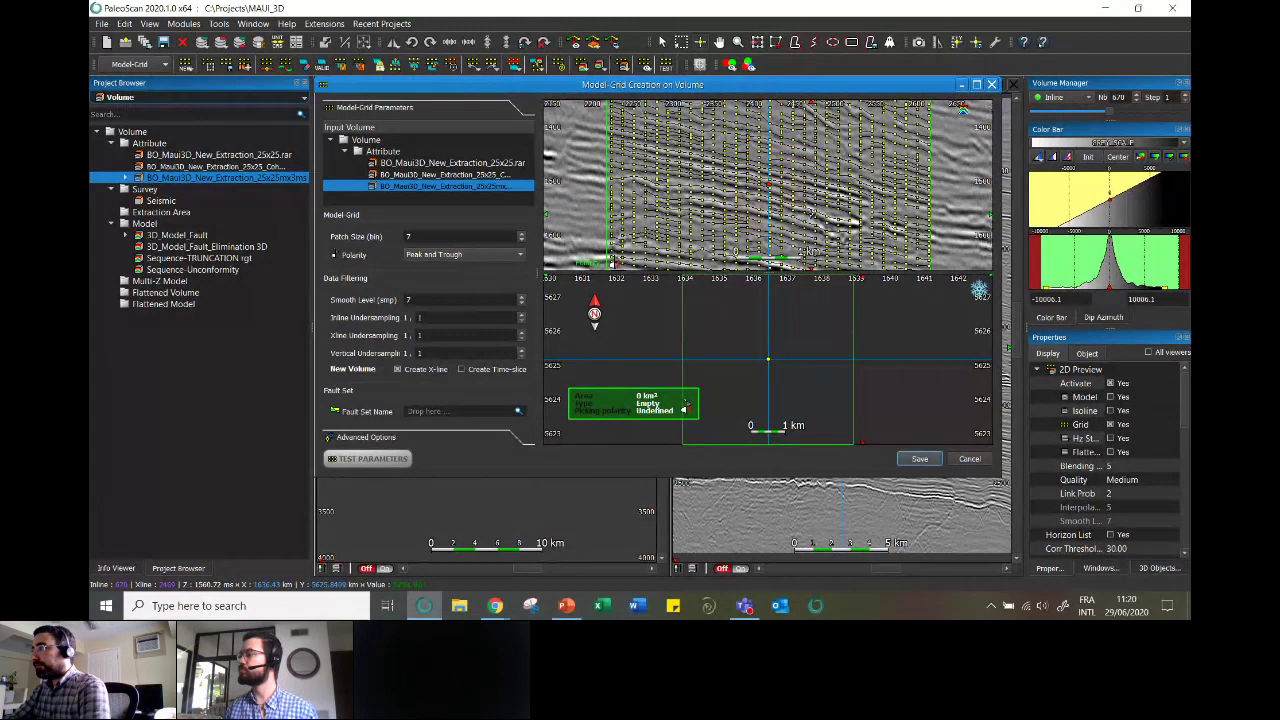
- Preview the model instead of the grid on the section, and close the Model-Grid creation unsaved together with the seismic viewers
left_click(1110, 424)
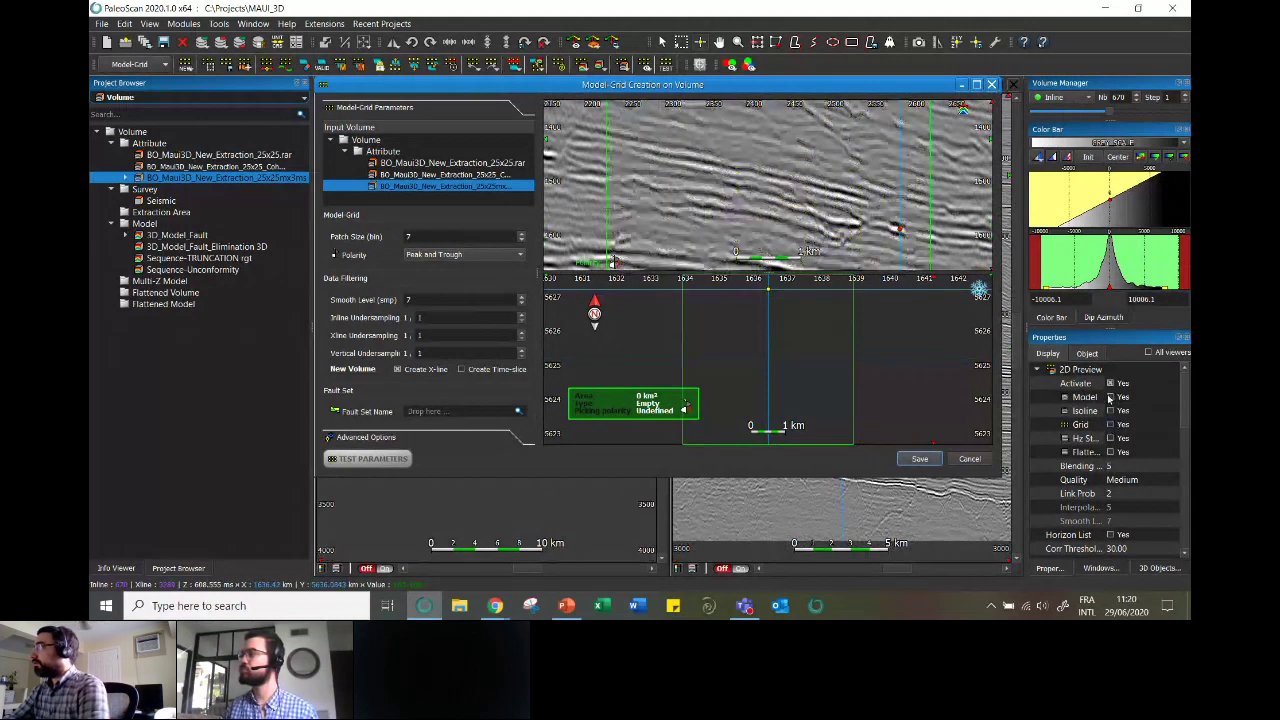
left_click(1110, 397)
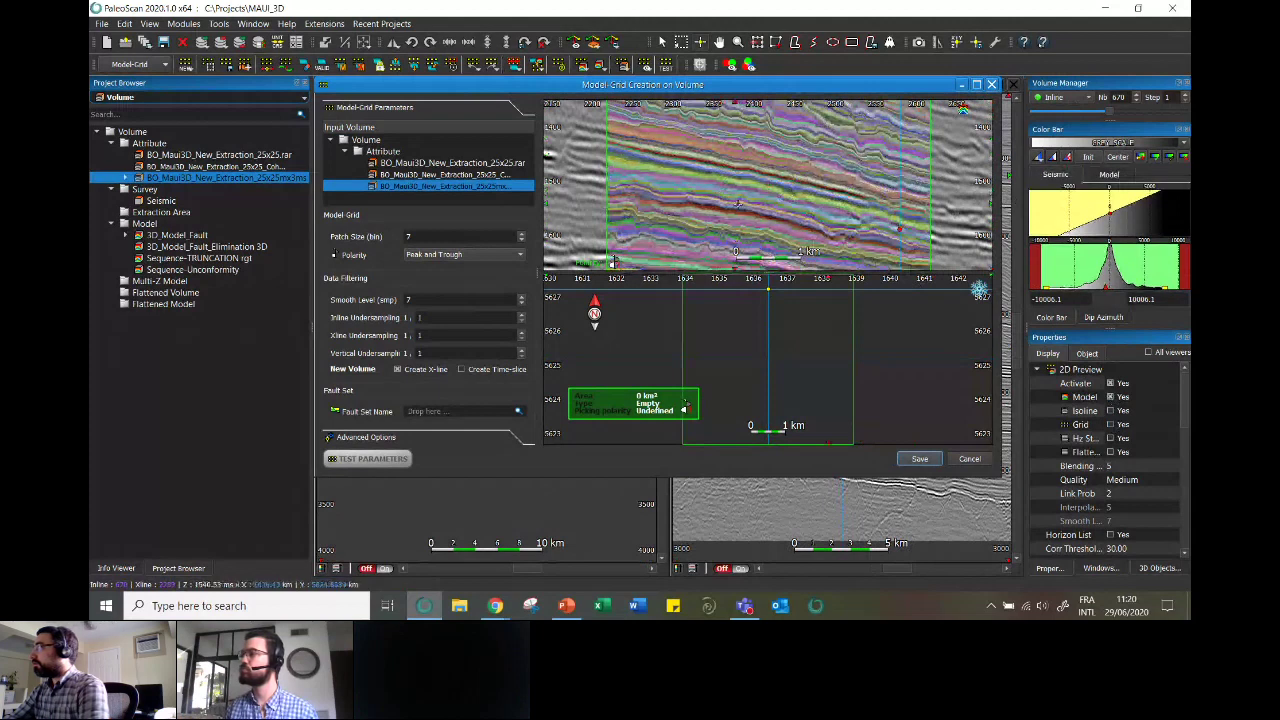
scroll(738, 203, "down", 2)
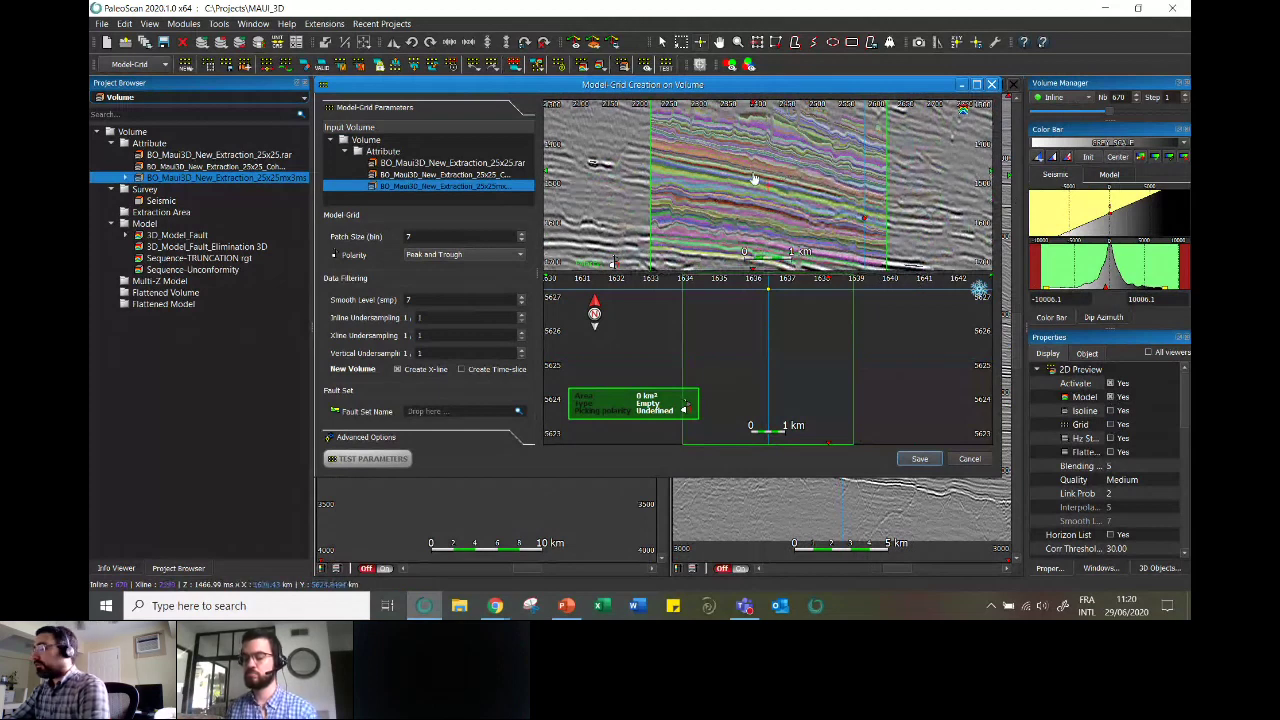
scroll(764, 181, "down", 1)
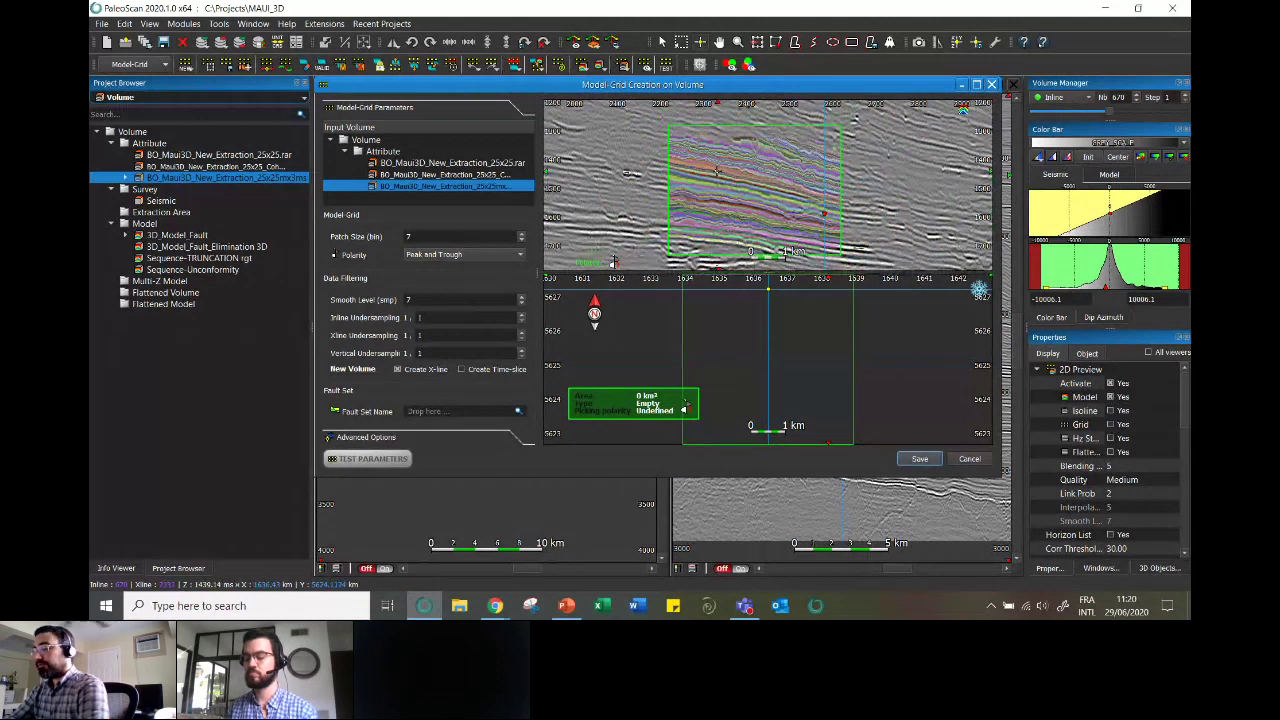
left_click(992, 84)
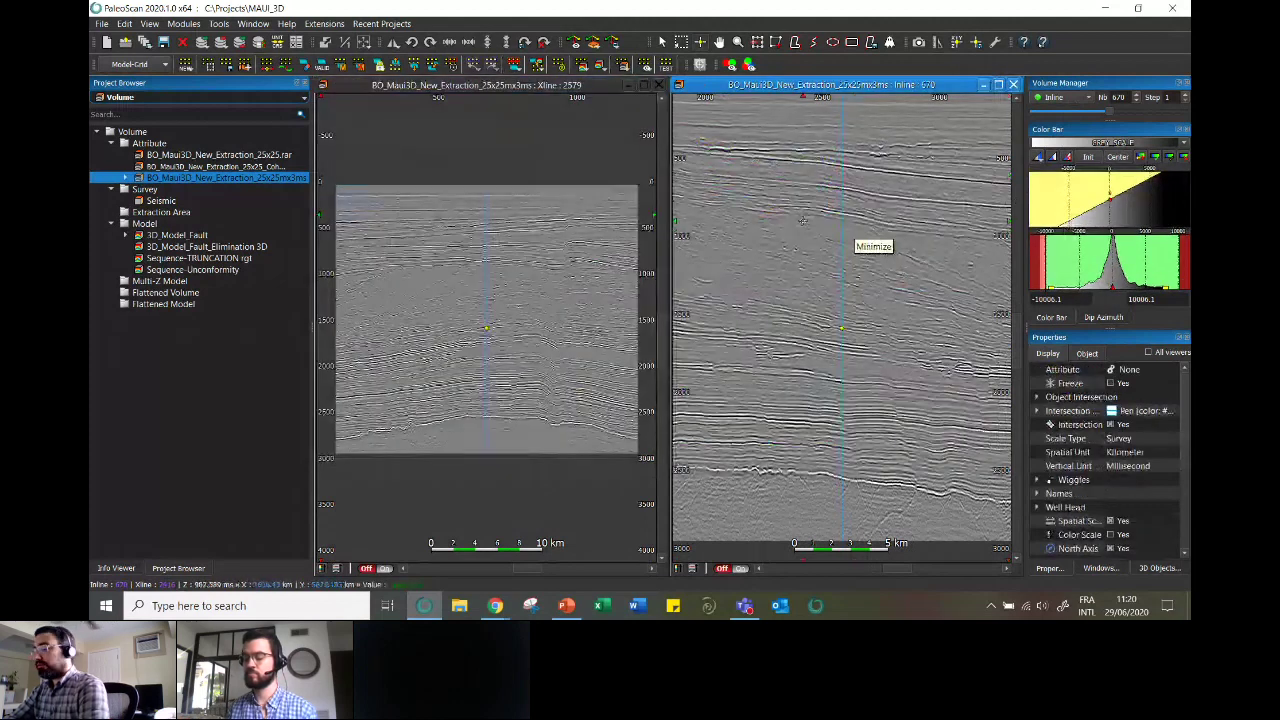
key("ctrl+w")
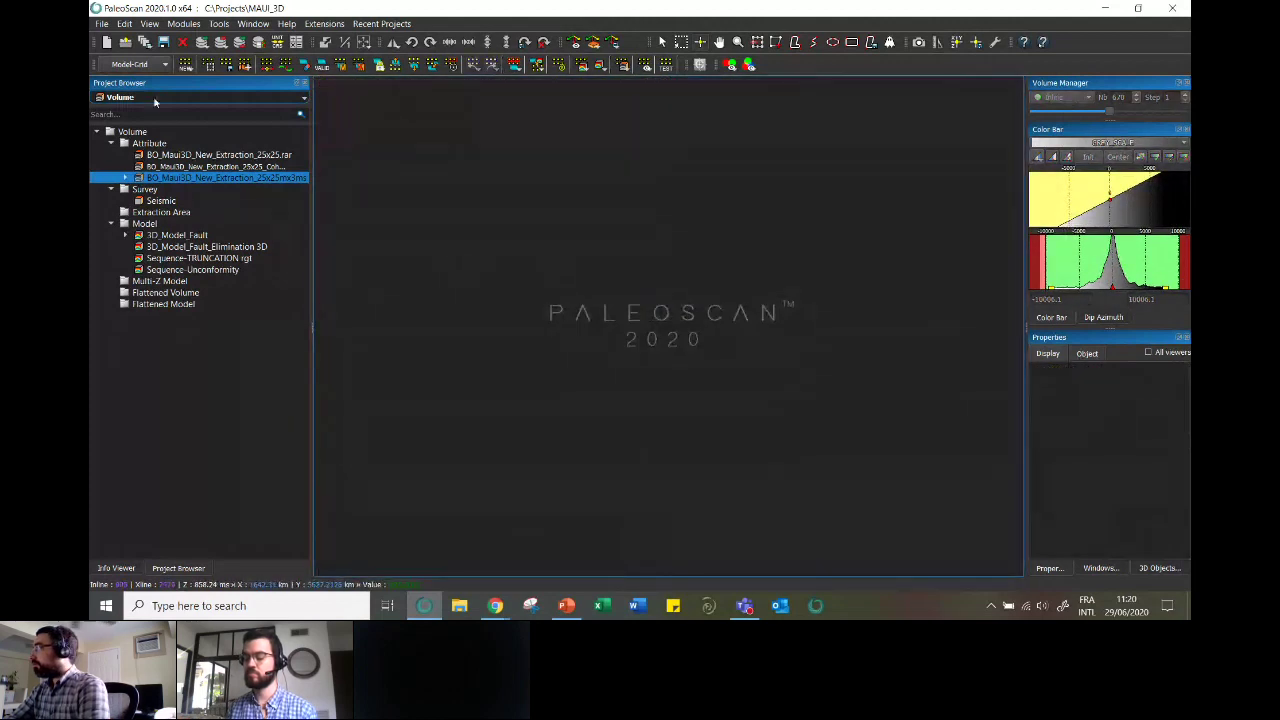
- View the 3D_Model_Fault model in an enlarged viewer and close it
left_click(185, 236)
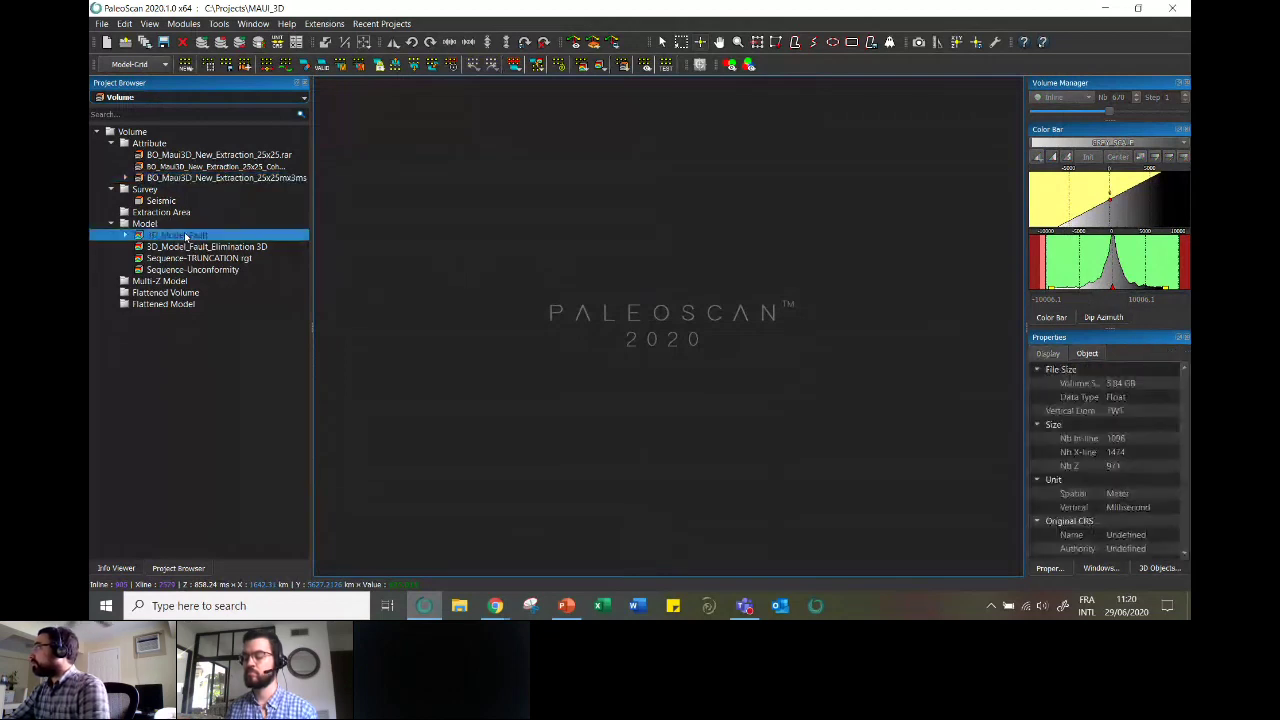
double_click(185, 236)
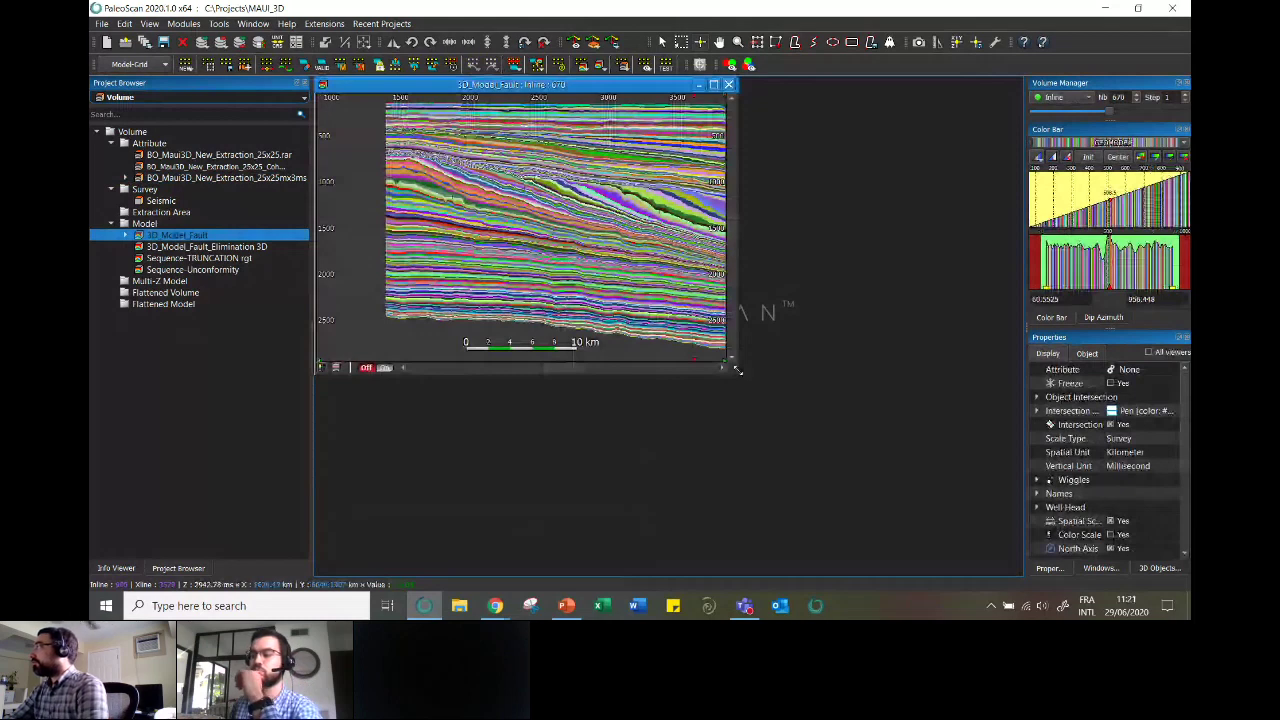
left_click_drag(738, 370, 1022, 560)
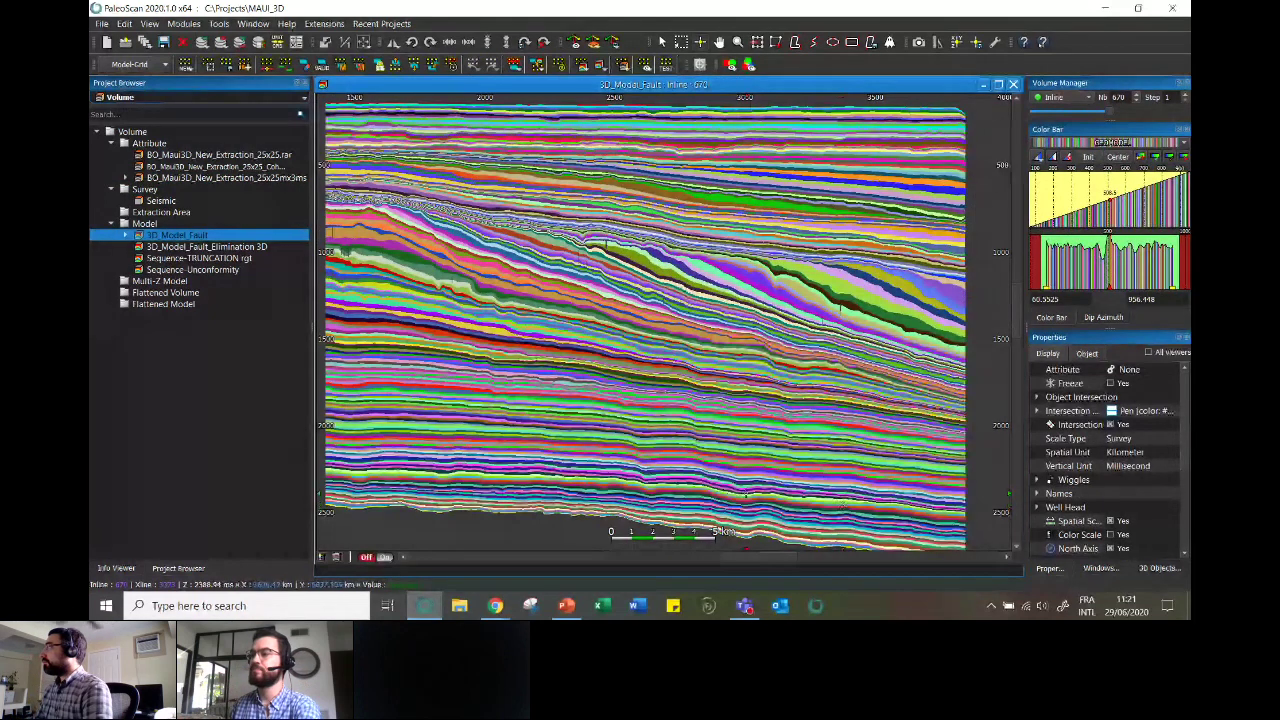
key("ctrl+F4")
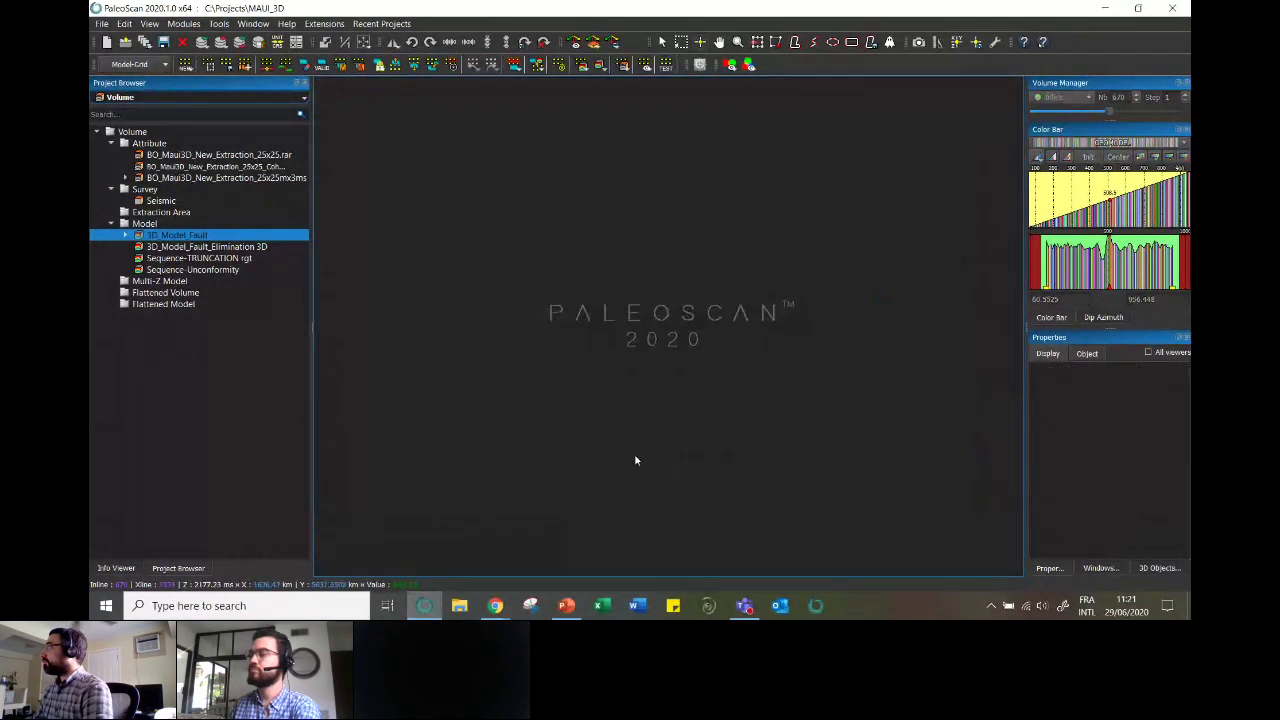
- Start a new 3D Horizon Stack with 3D_Model_Fault as the input model and enlarge its creation window
left_click(118, 66)
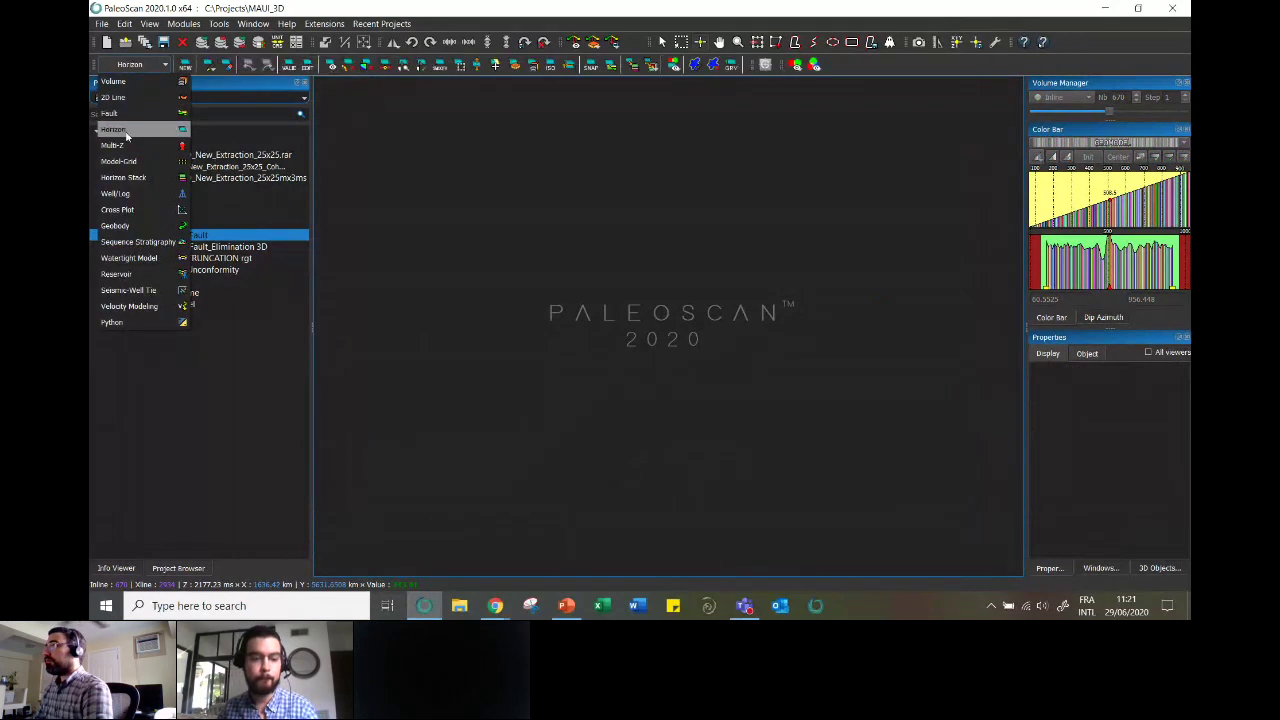
left_click(132, 181)
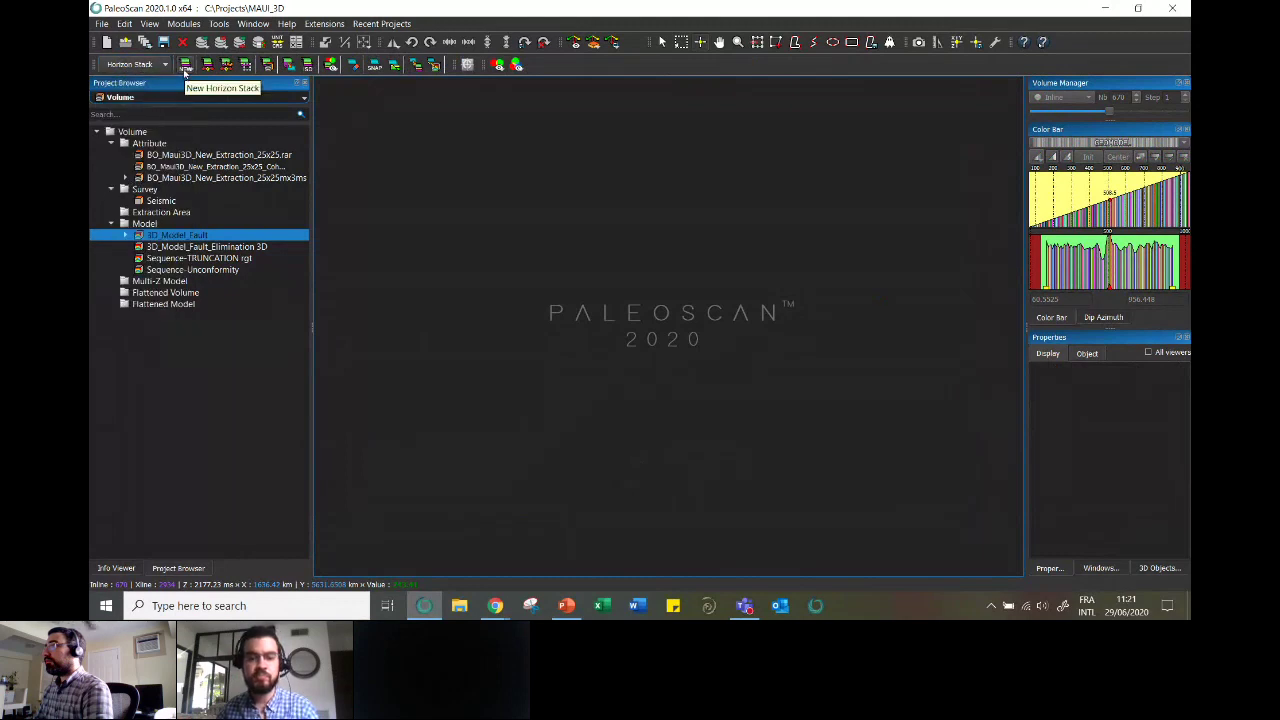
left_click(185, 68)
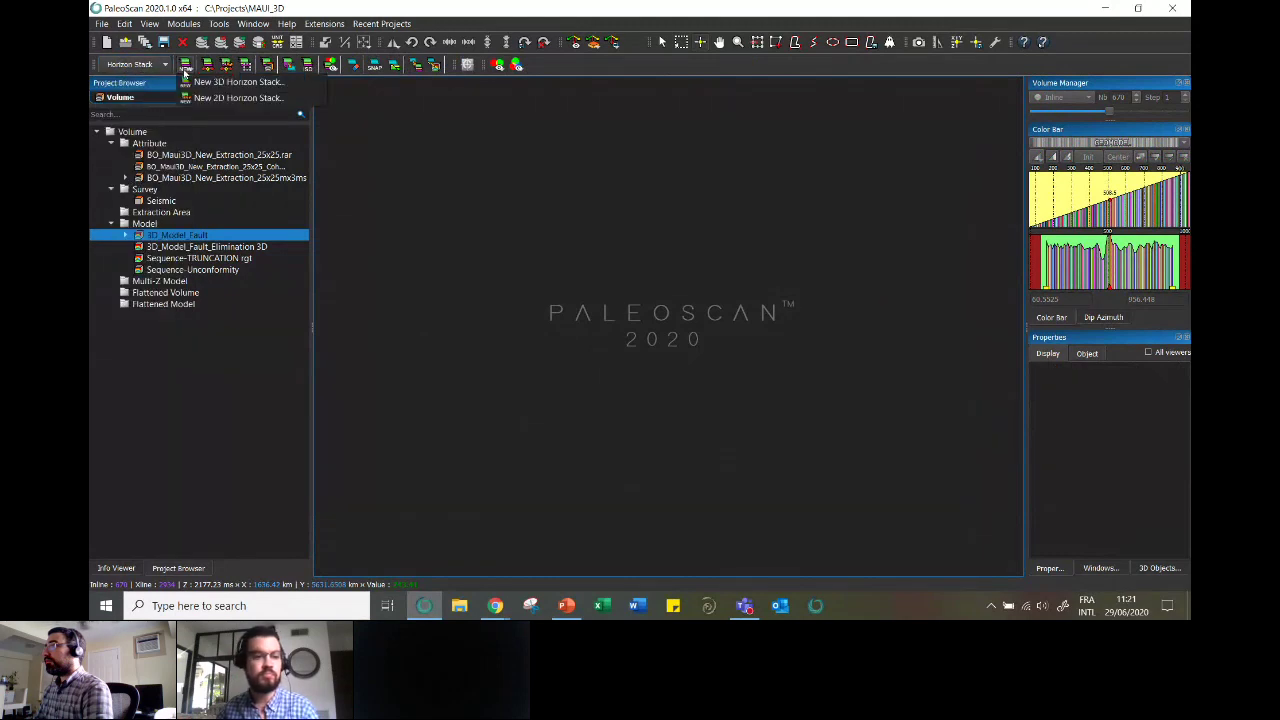
left_click(244, 82)
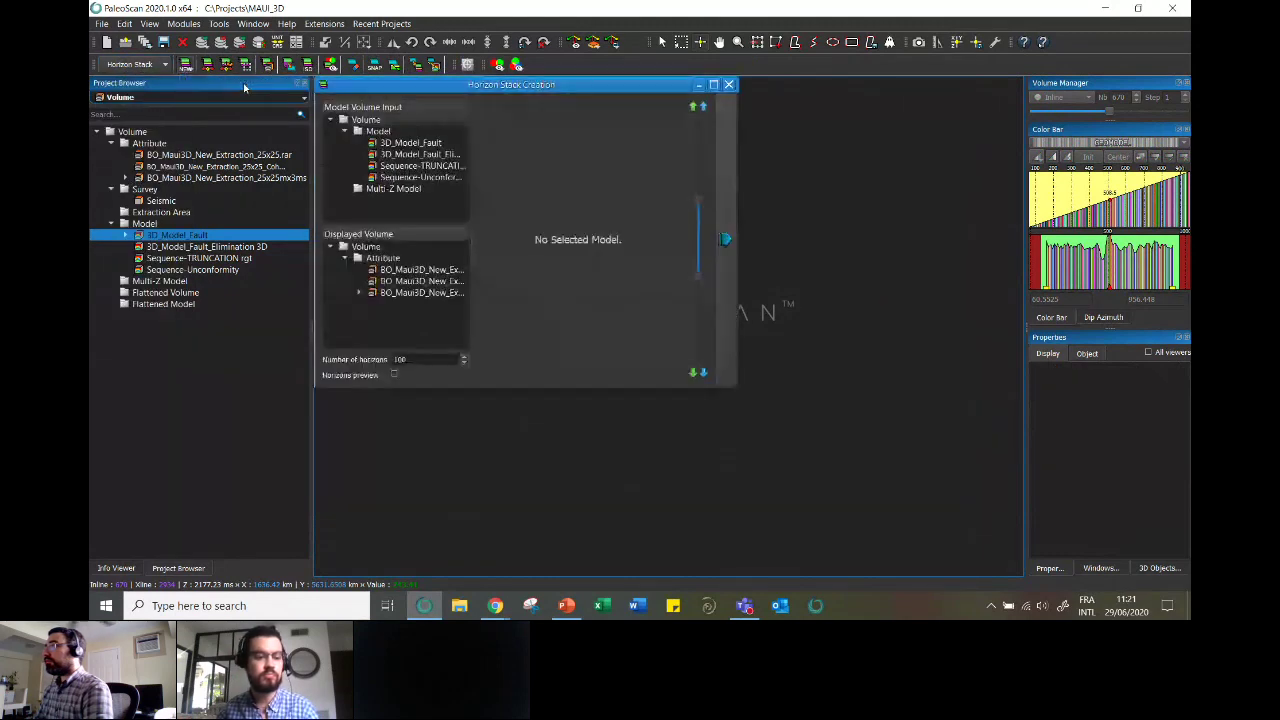
left_click(411, 143)
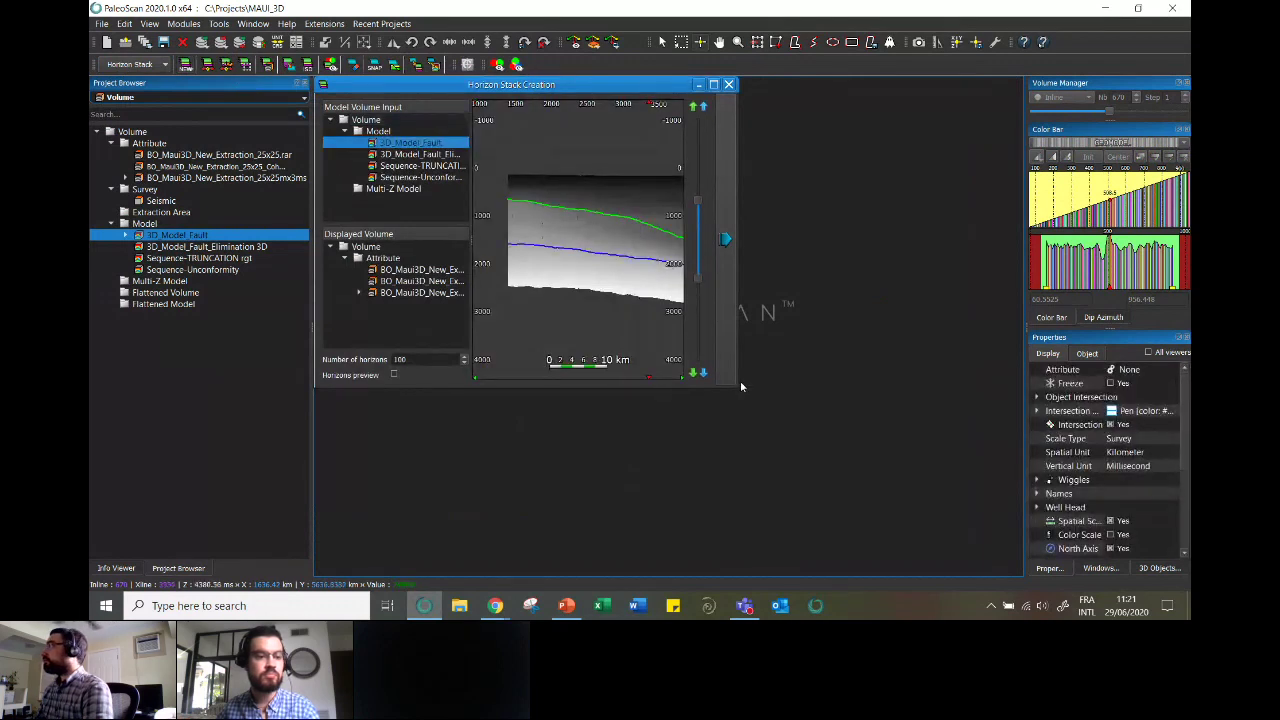
left_click_drag(740, 385, 1020, 570)
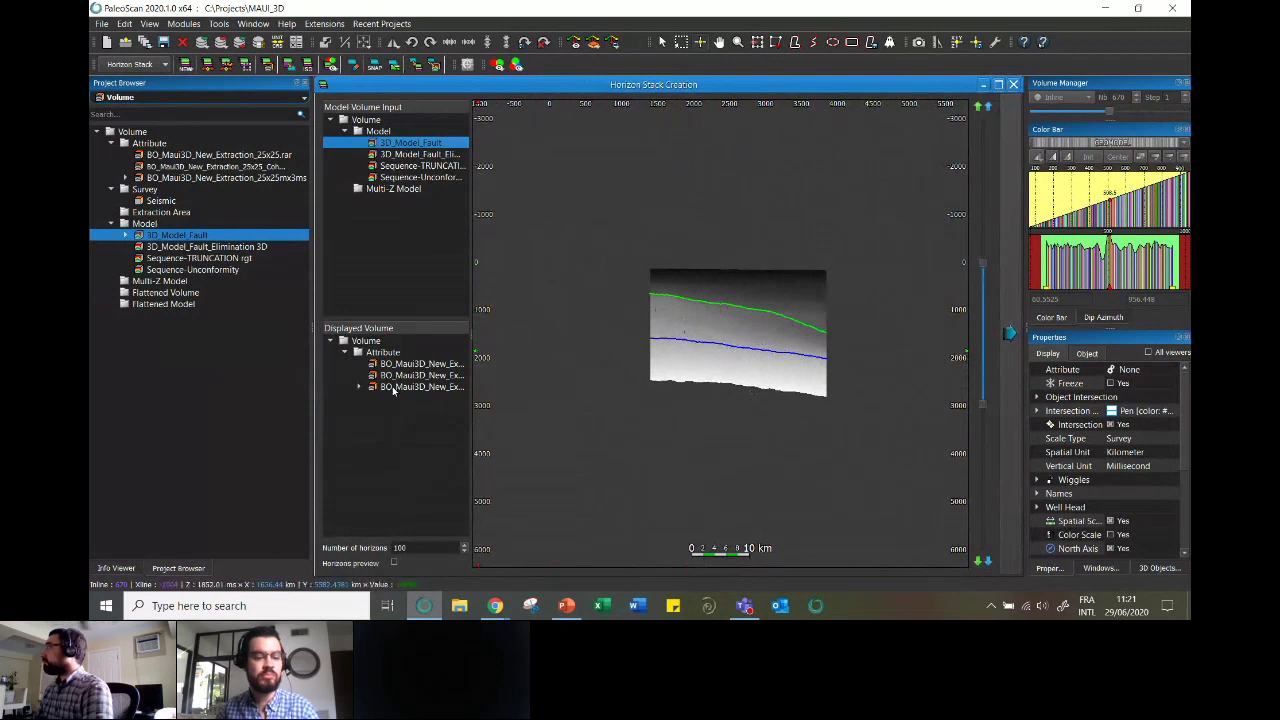
- Display the 25x25mx3ms seismic volume behind the stack and widen the upper and lower horizon limits to span most of the section
left_click(393, 389)
left_click_drag(981, 266, 982, 138)
left_click_drag(985, 418, 986, 546)
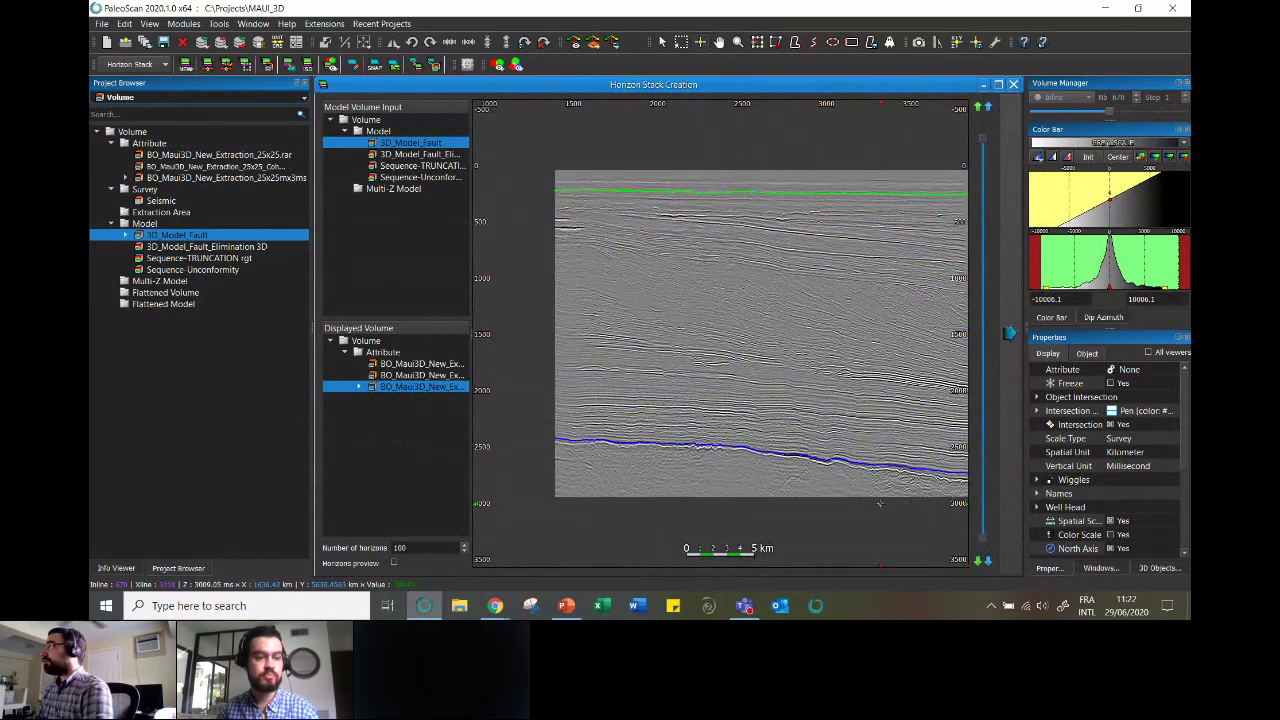
- Turn on the horizons preview and set the number of horizons to 300
left_click(393, 564)
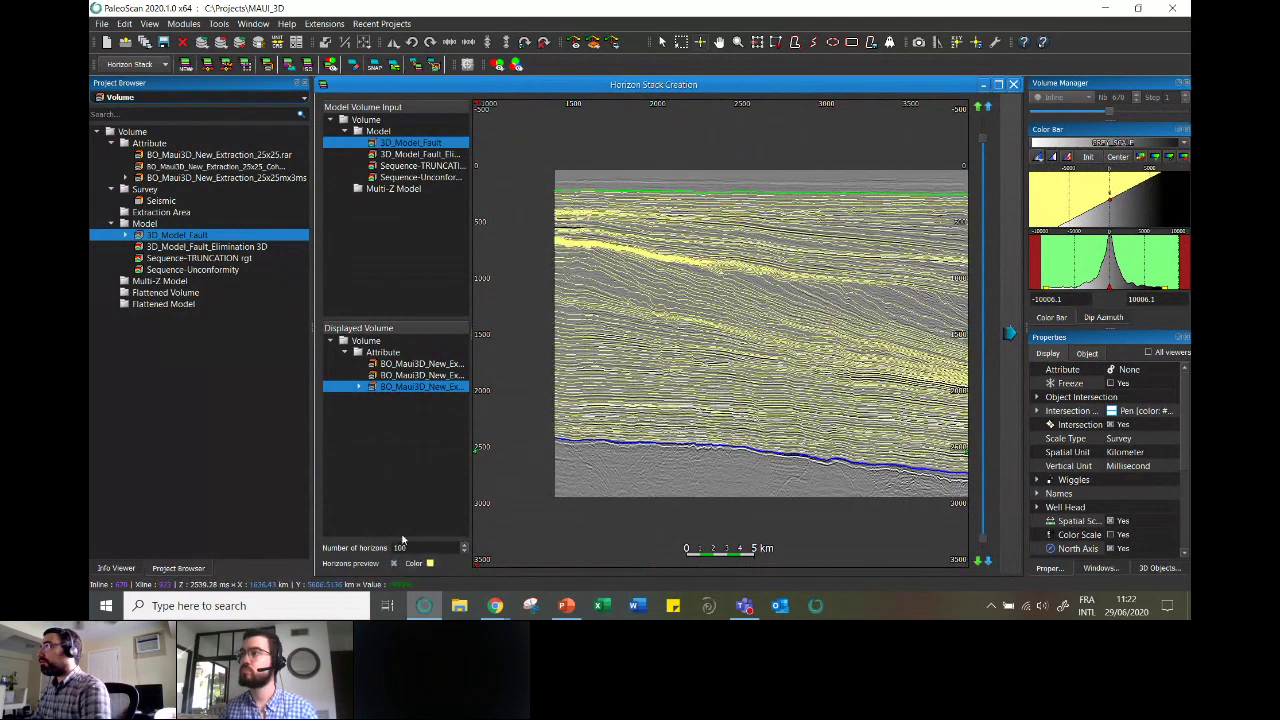
double_click(396, 548)
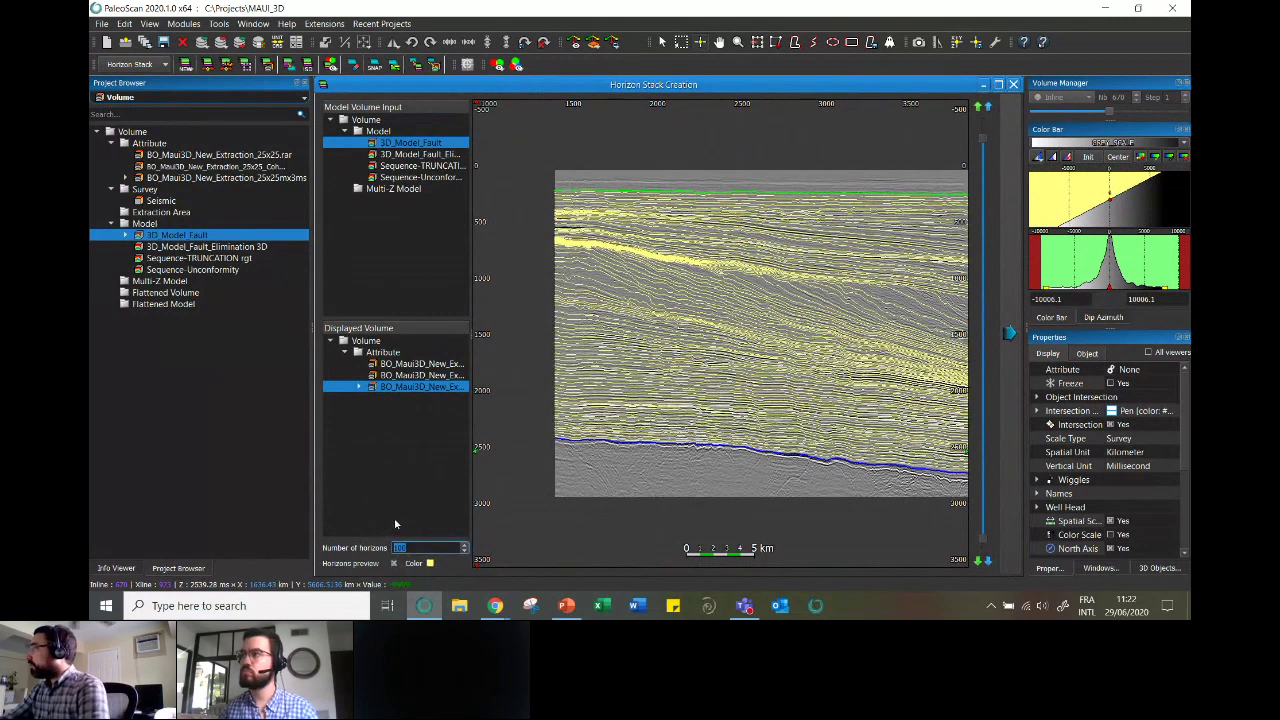
type("30")
key("Return")
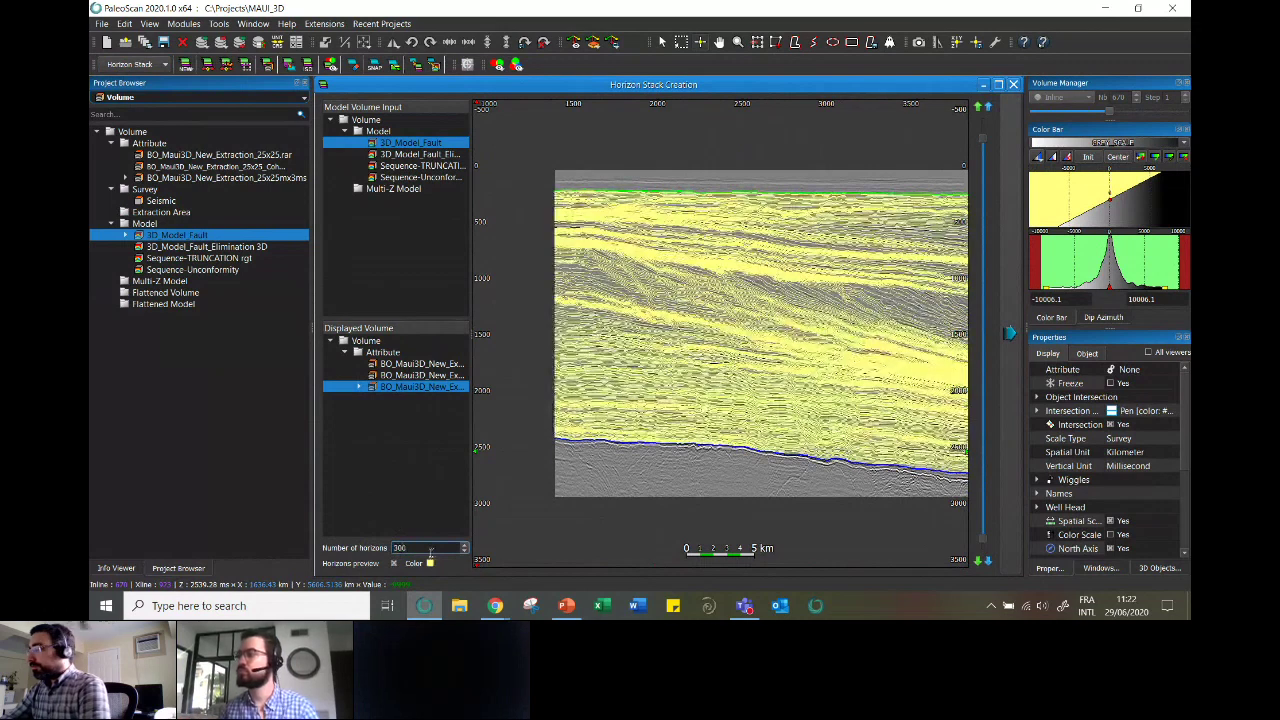
- Try 10 horizons in the stack preview, and set the number of horizons to 100 for a close look at the section
key("Return")
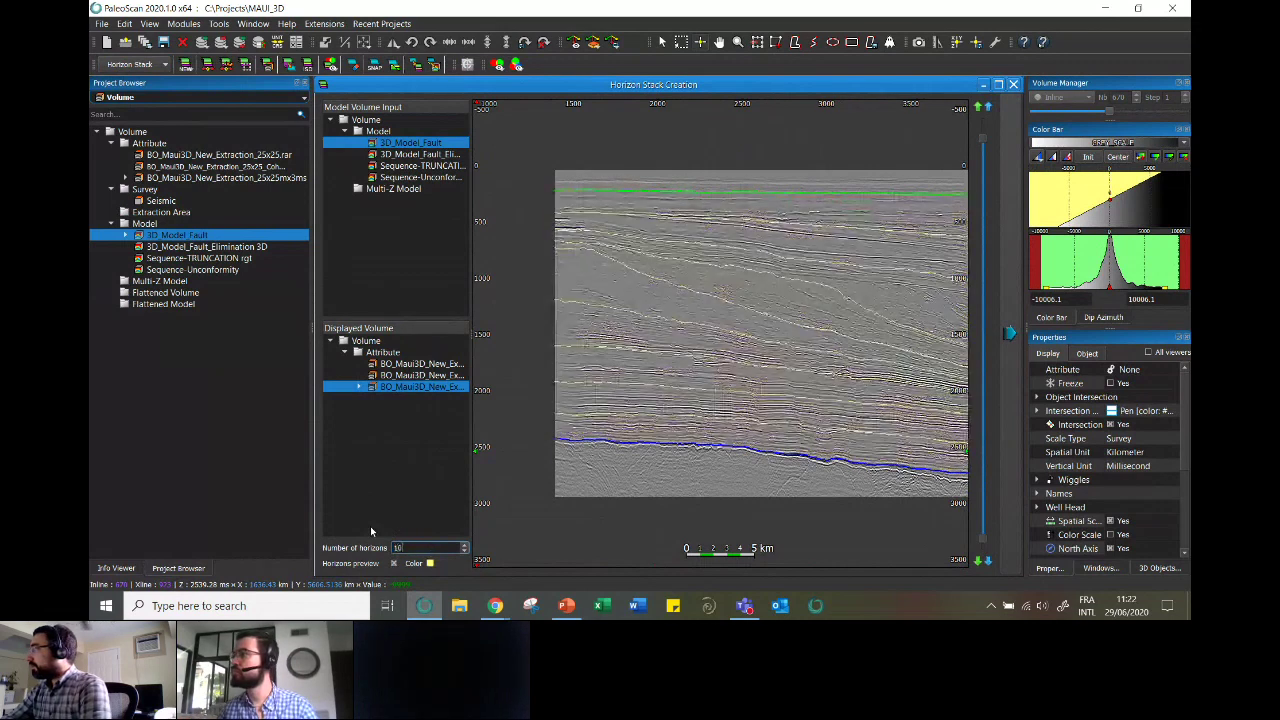
left_click(406, 547)
key("BackSpace")
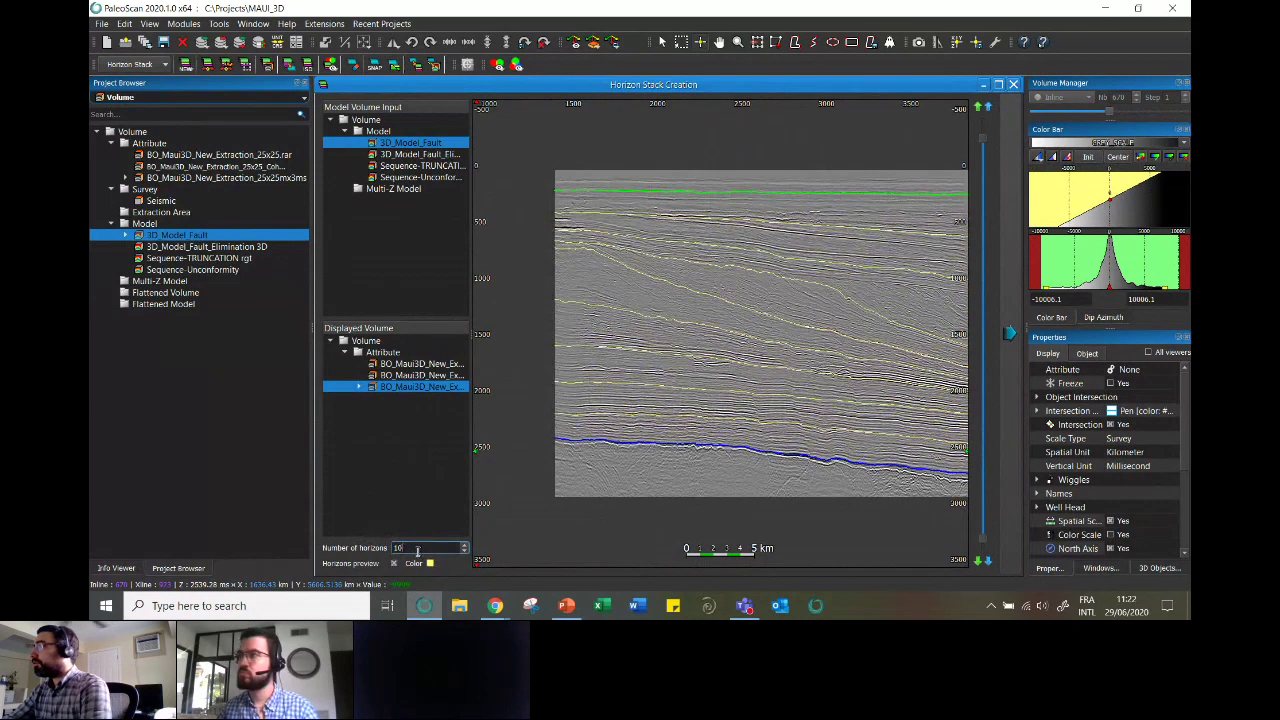
type("0")
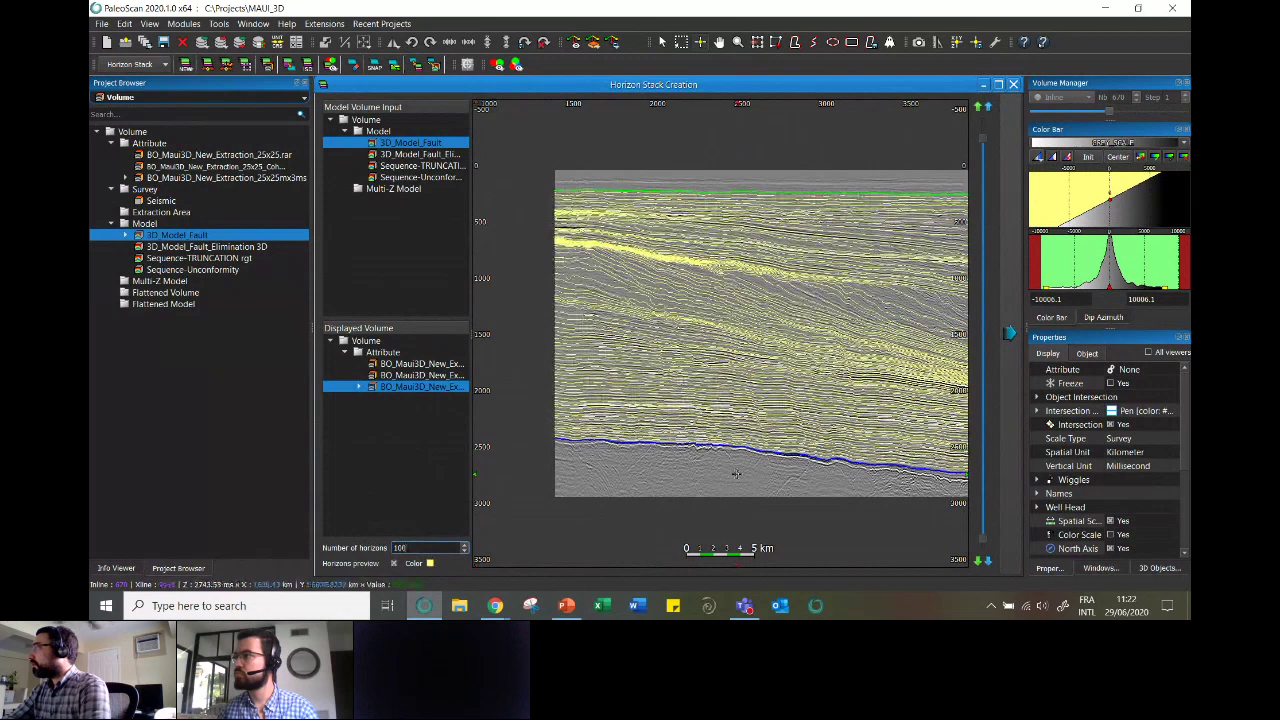
scroll(736, 474, "up", 5)
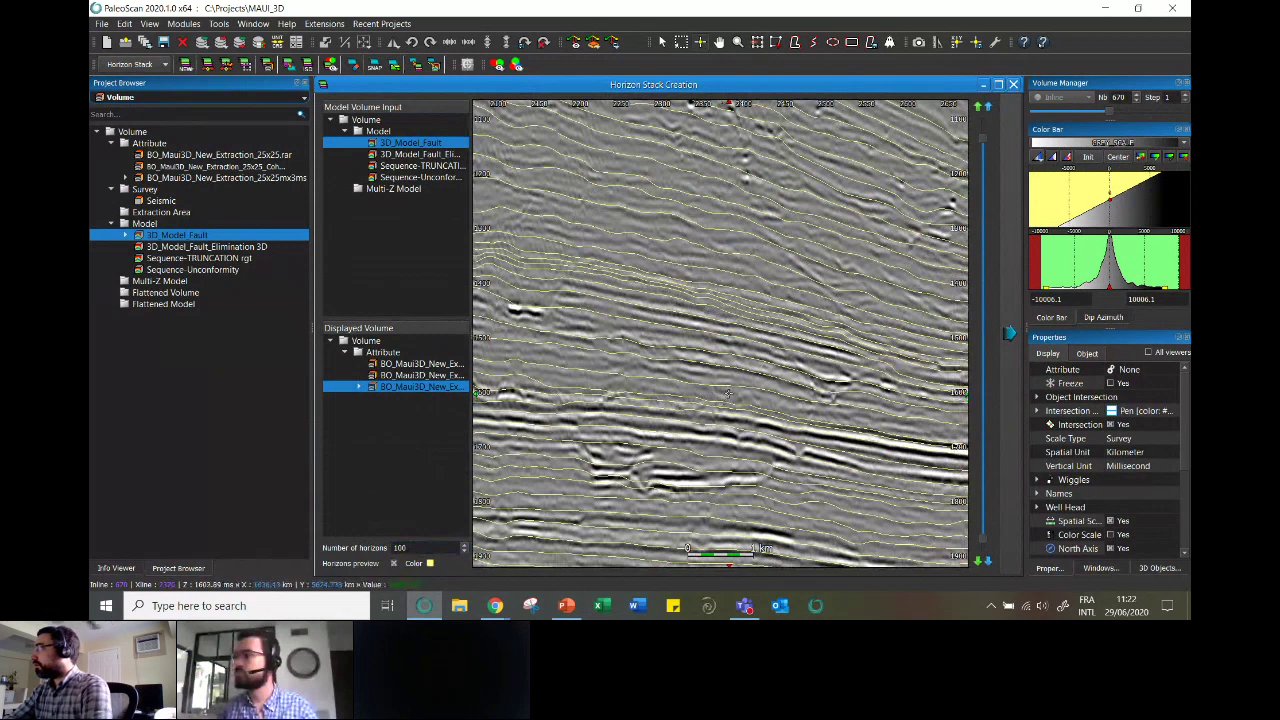
- Look through the attribute filters offered for the stack's output, and leave the Horizon Stack creation without running it
scroll(728, 394, "down", 2)
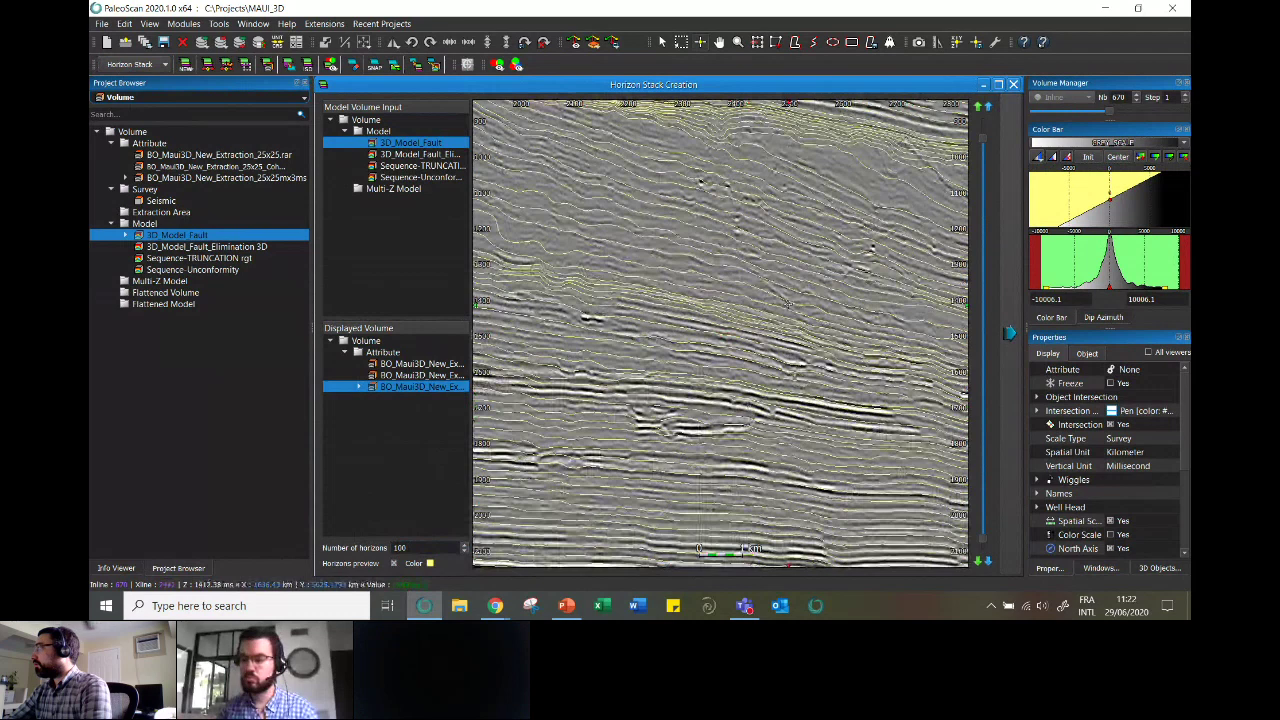
scroll(788, 305, "down", 5)
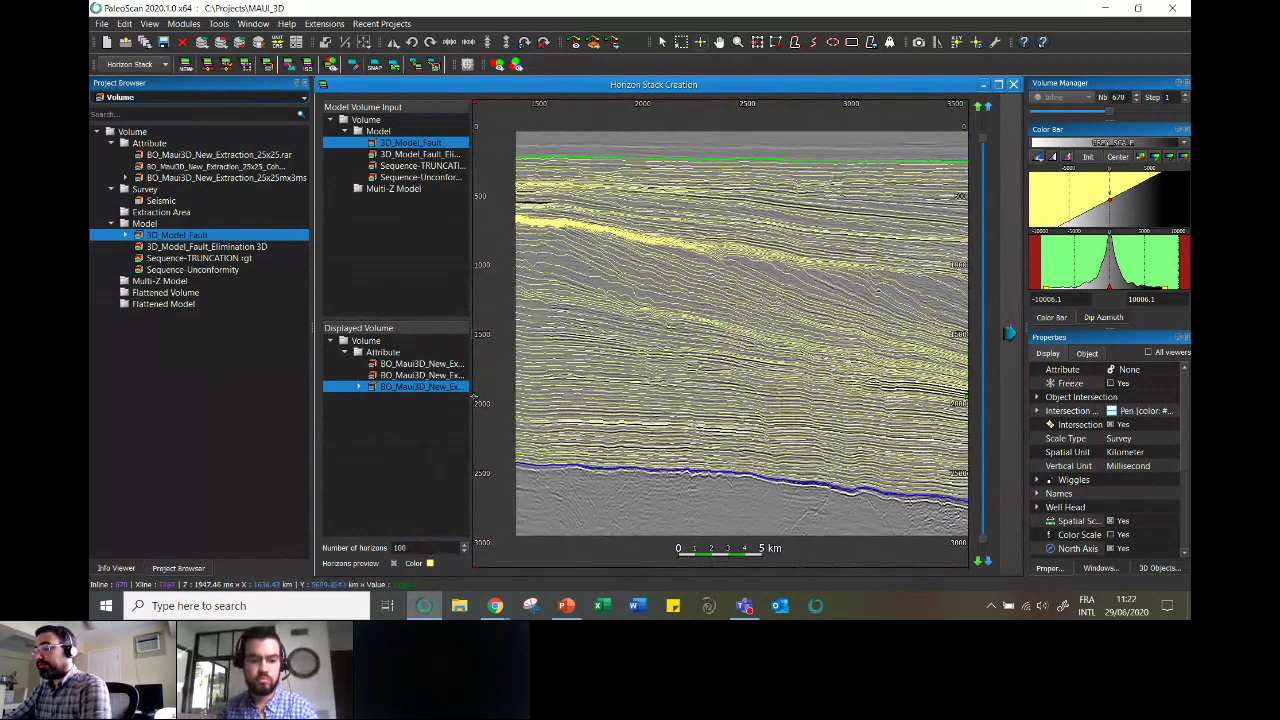
scroll(702, 350, "down", 1)
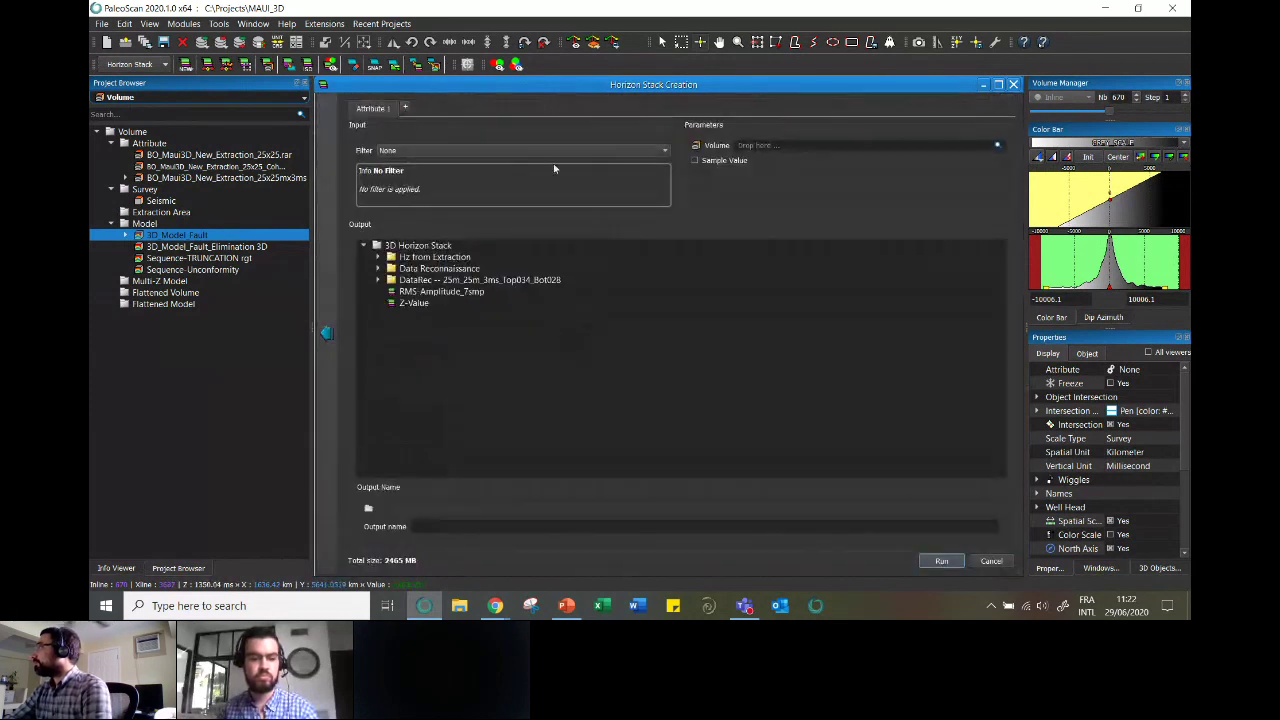
left_click(549, 147)
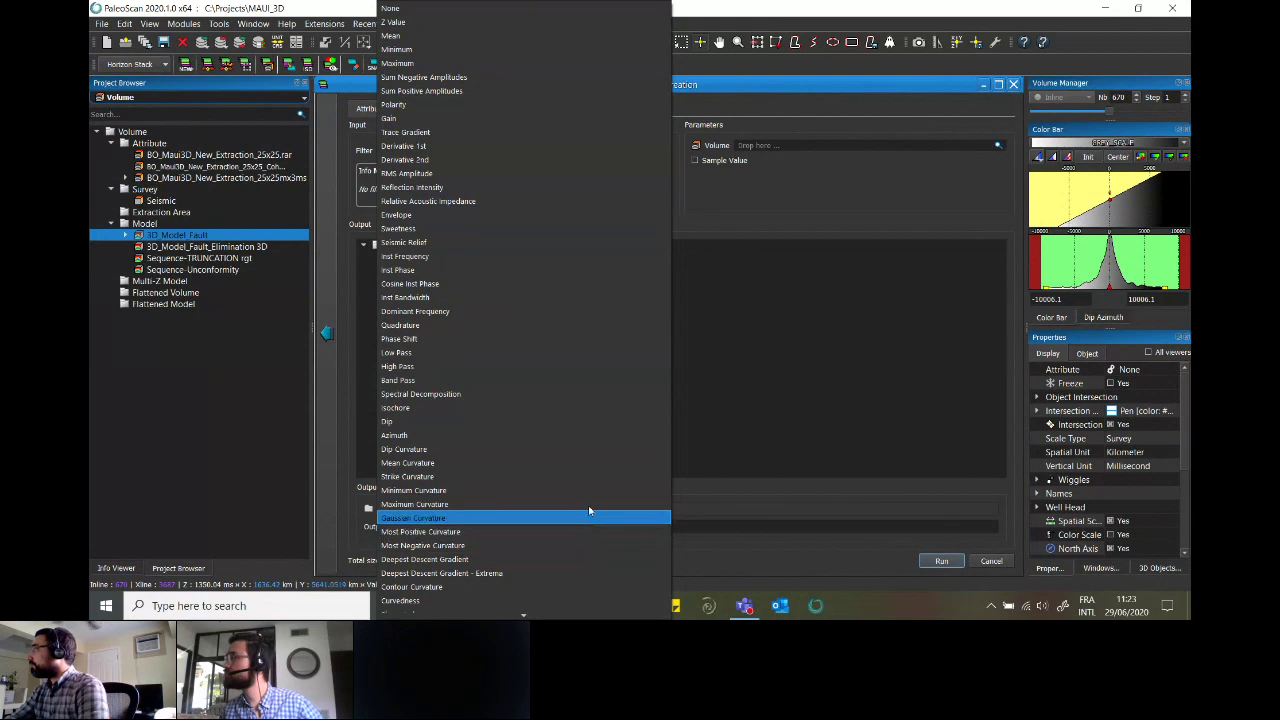
key("Escape")
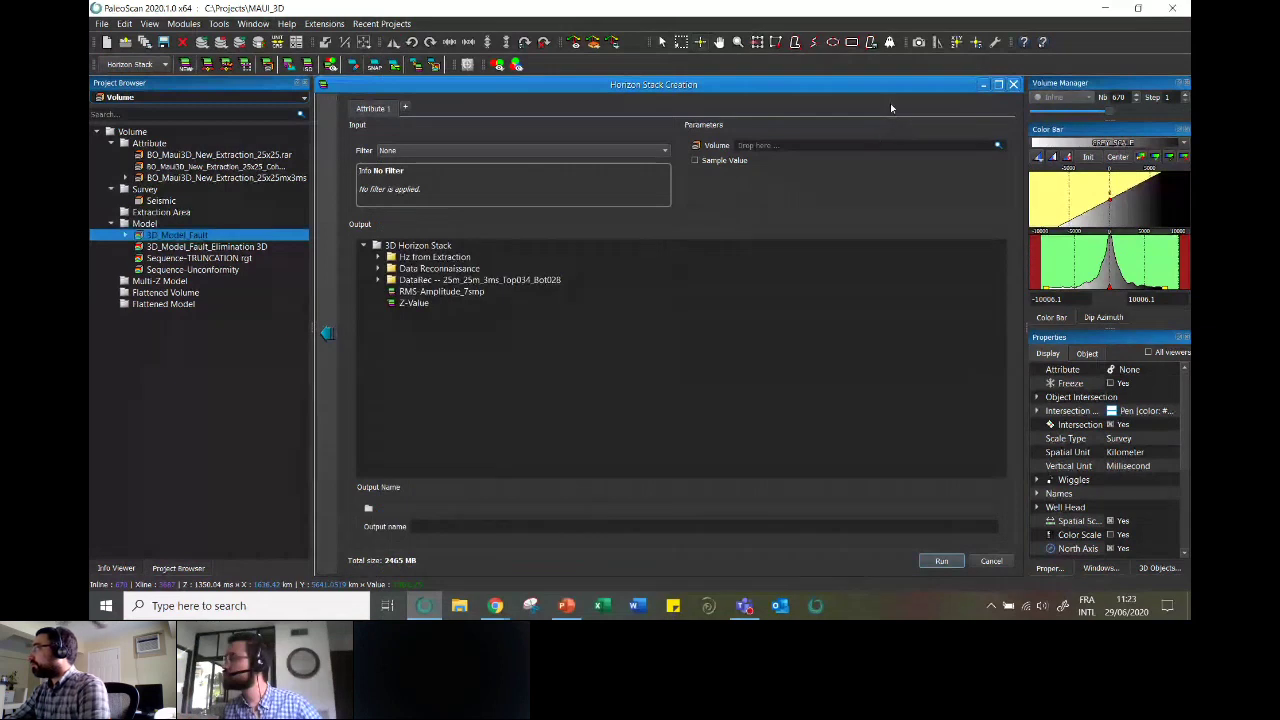
left_click(575, 151)
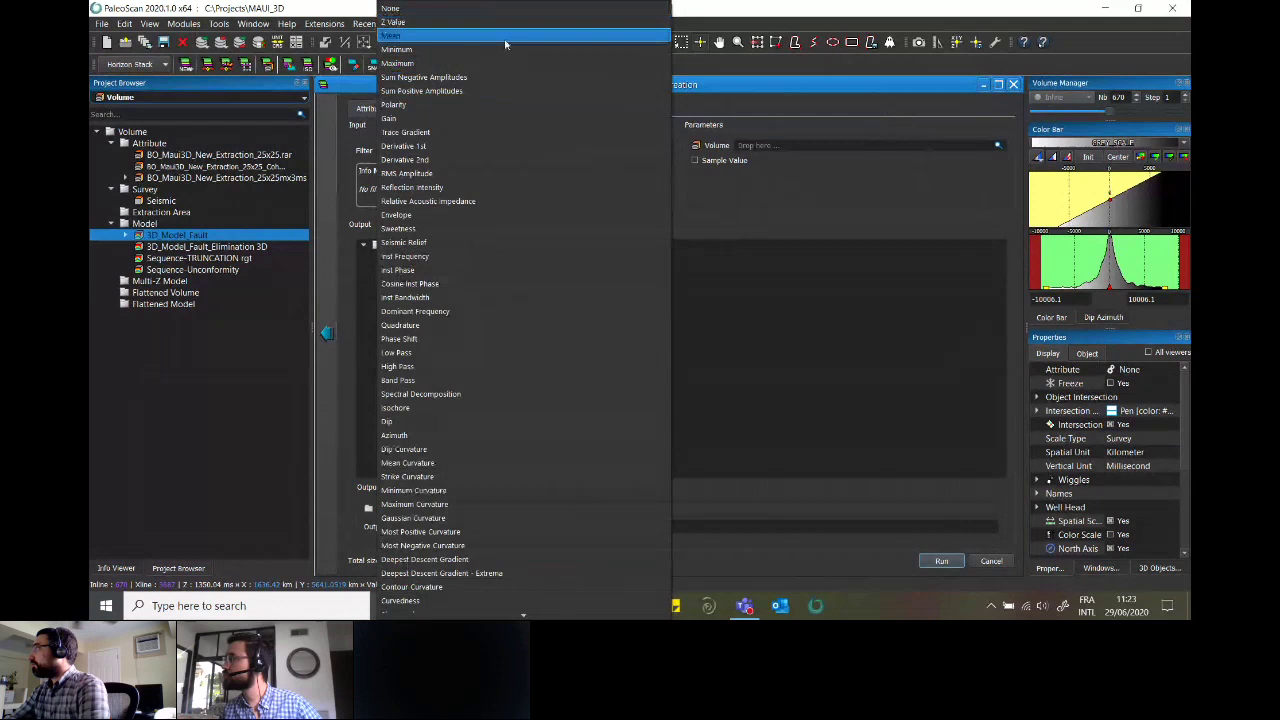
left_click(1015, 88)
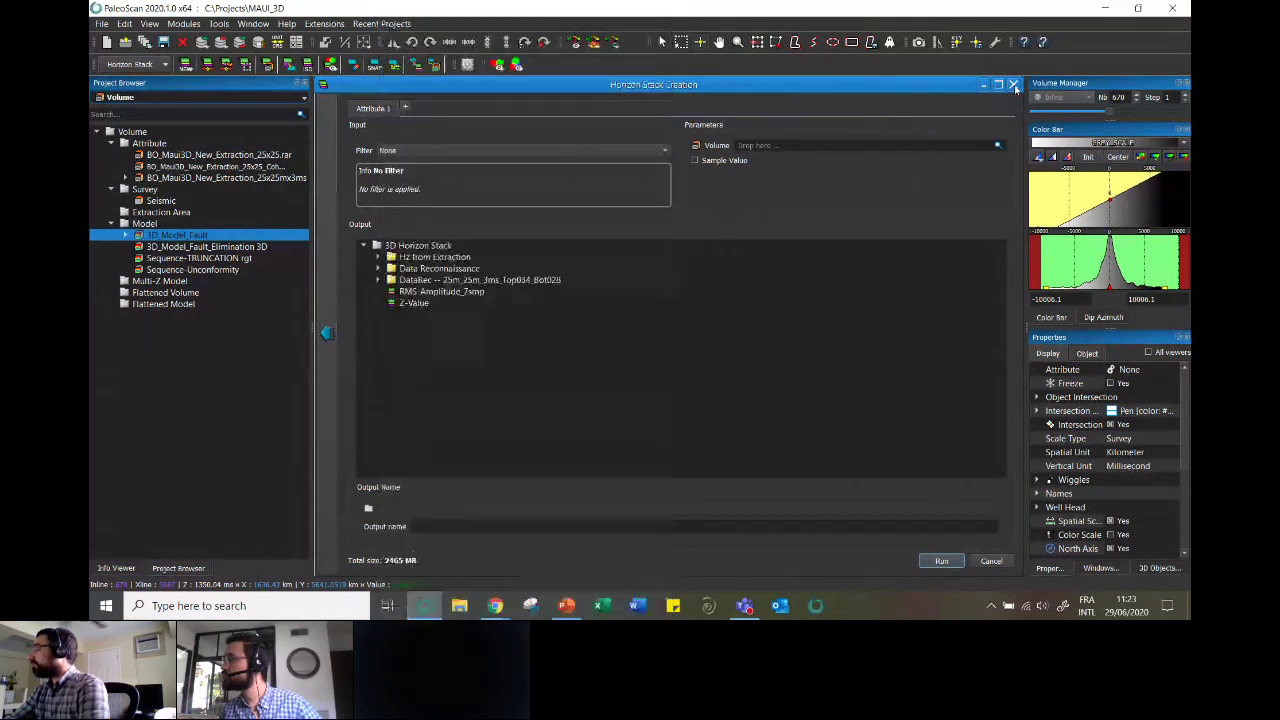
left_click(1004, 561)
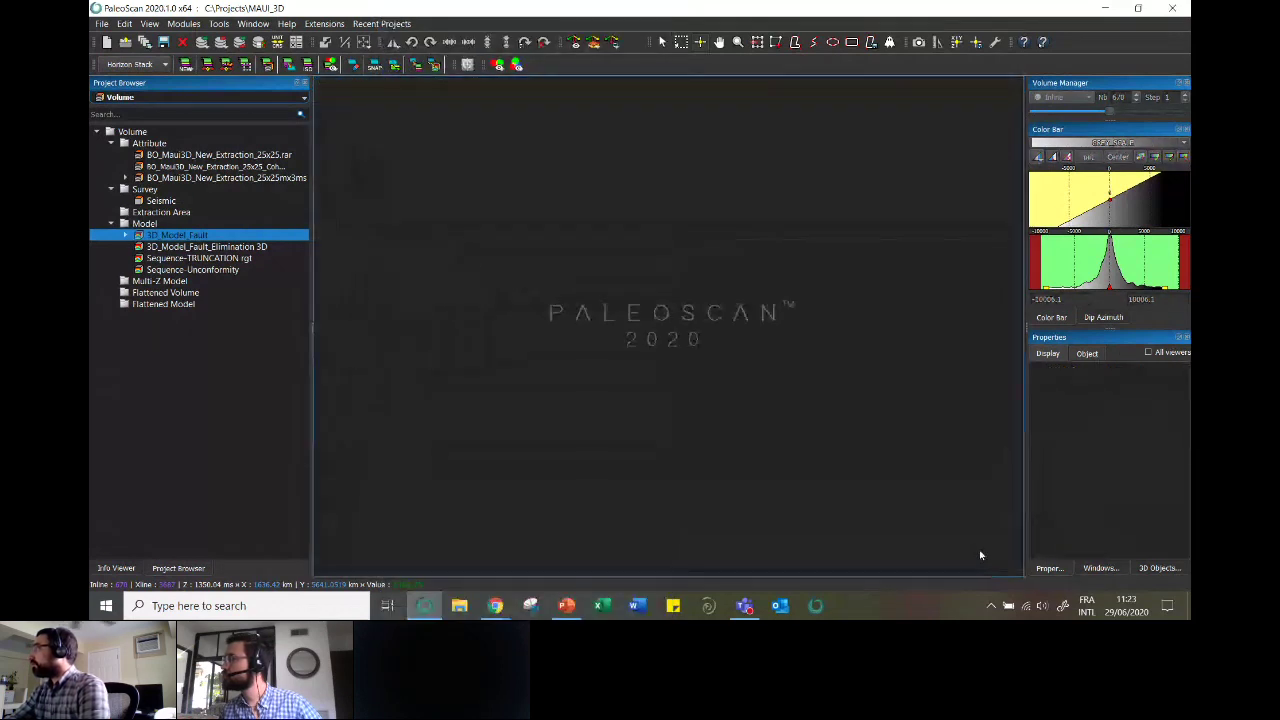
- Open the existing Z-Value 3D horizon stack from the project's horizon data
left_click(158, 96)
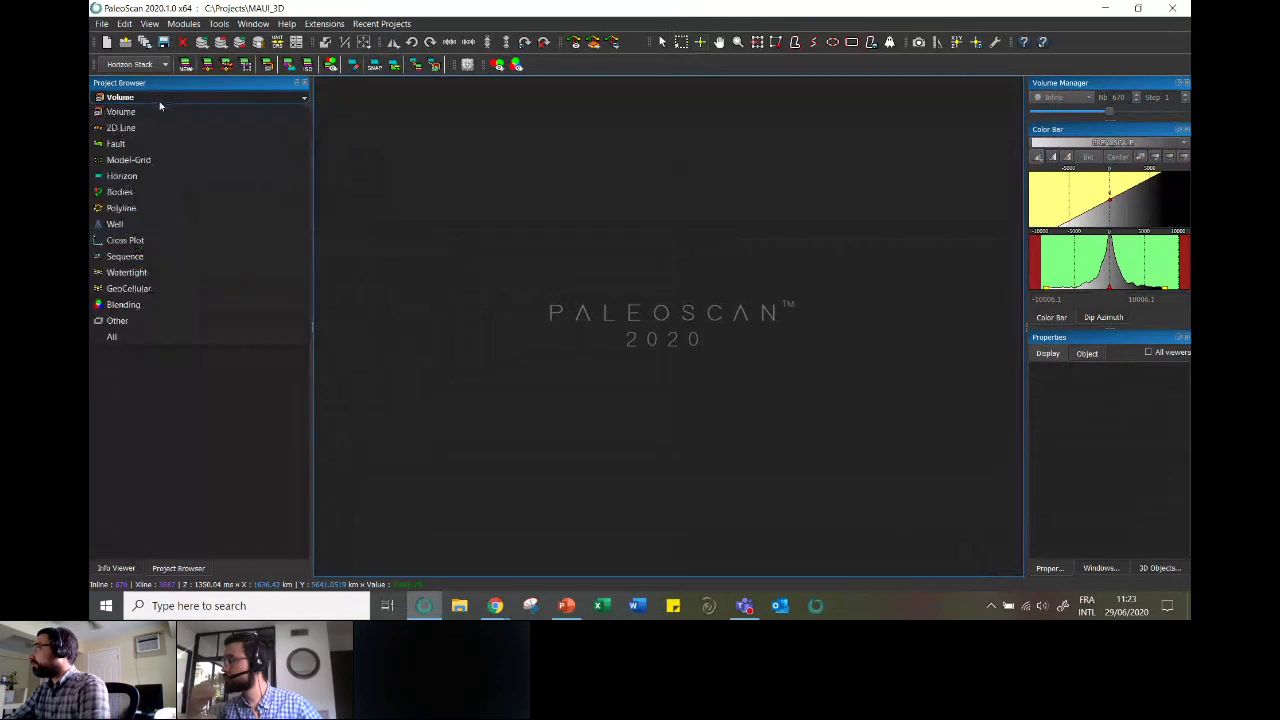
left_click(166, 176)
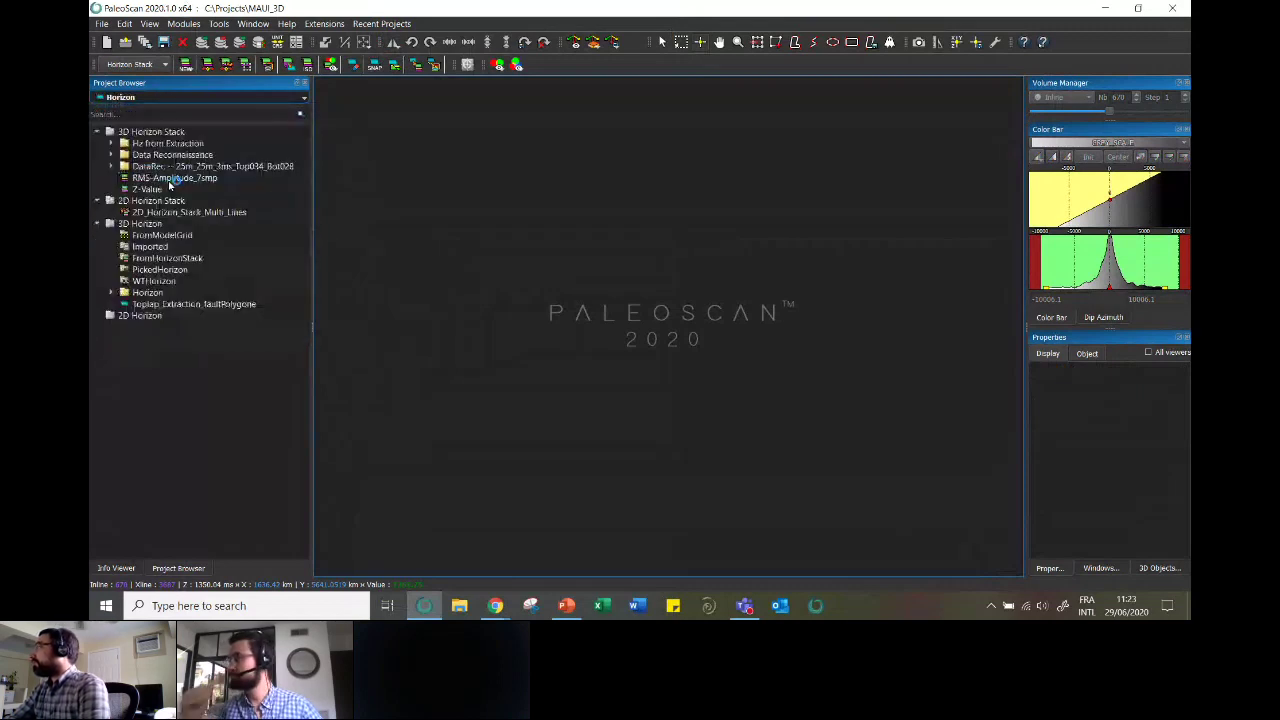
left_click(150, 190)
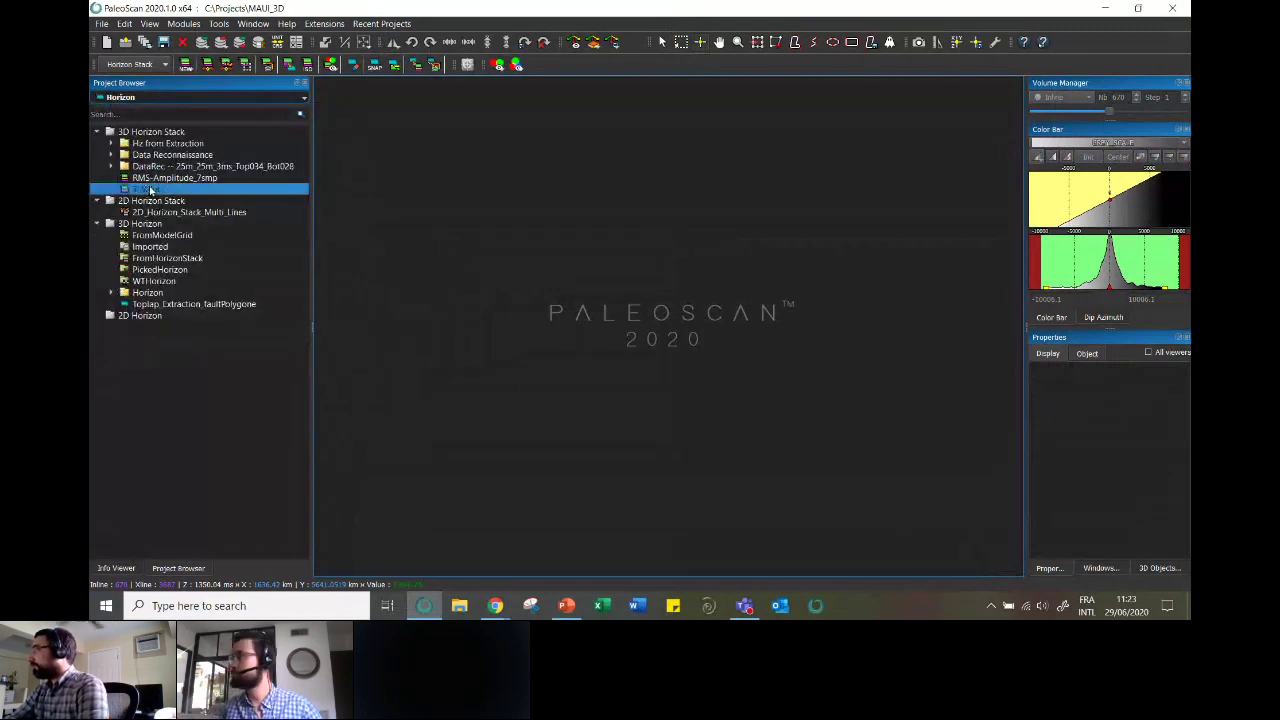
double_click(150, 190)
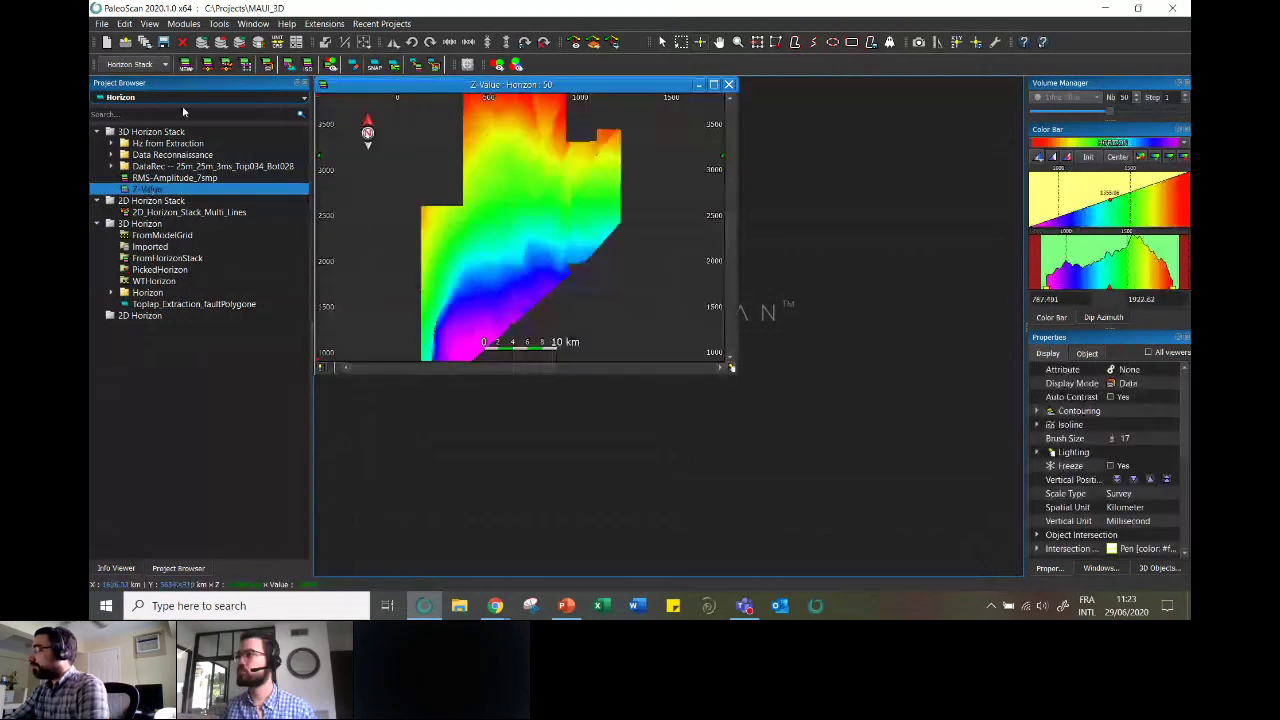
- Open the 25x25mx3ms seismic attribute volume alongside the Z-Value horizon stack
left_click(180, 97)
left_click(173, 121)
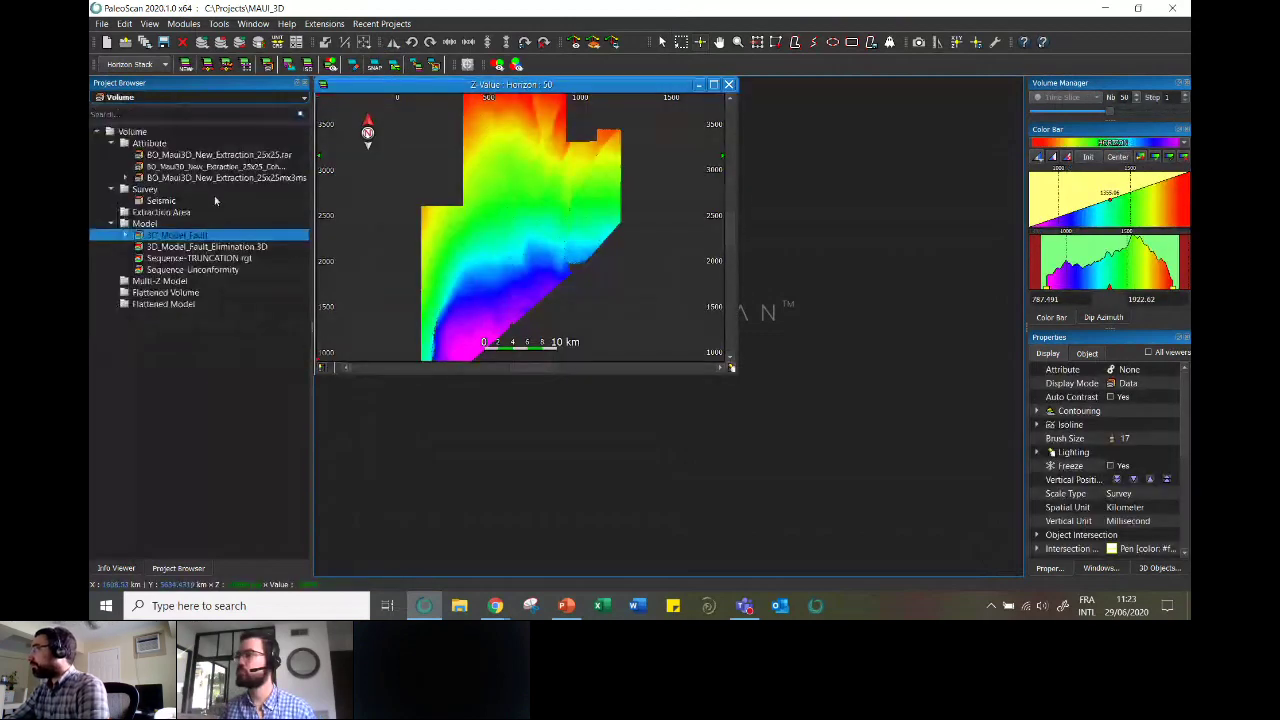
left_click(163, 179)
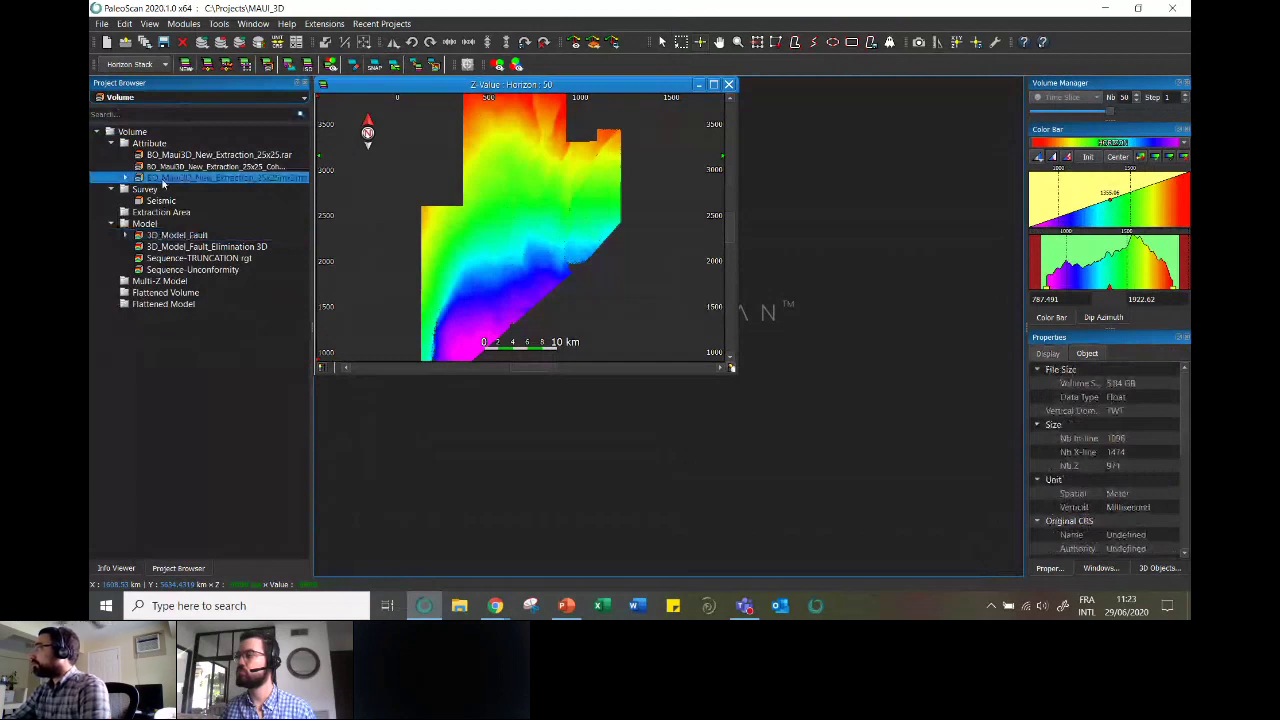
double_click(163, 180)
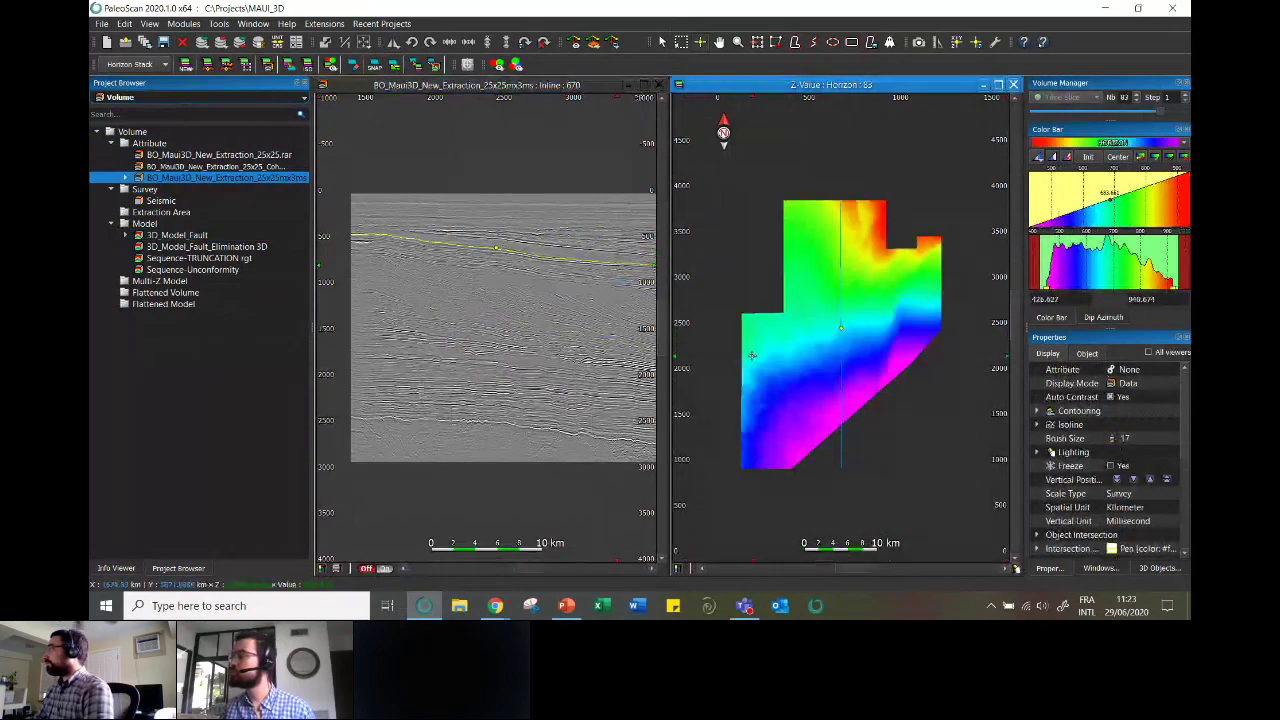
- Follow horizon 83 on the seismic section and move the section to inline 459 from the Z-Value map
left_click(642, 108)
mouse_move(528, 251)
left_mouse_down()
mouse_move(545, 405)
mouse_move(538, 255)
left_mouse_up()
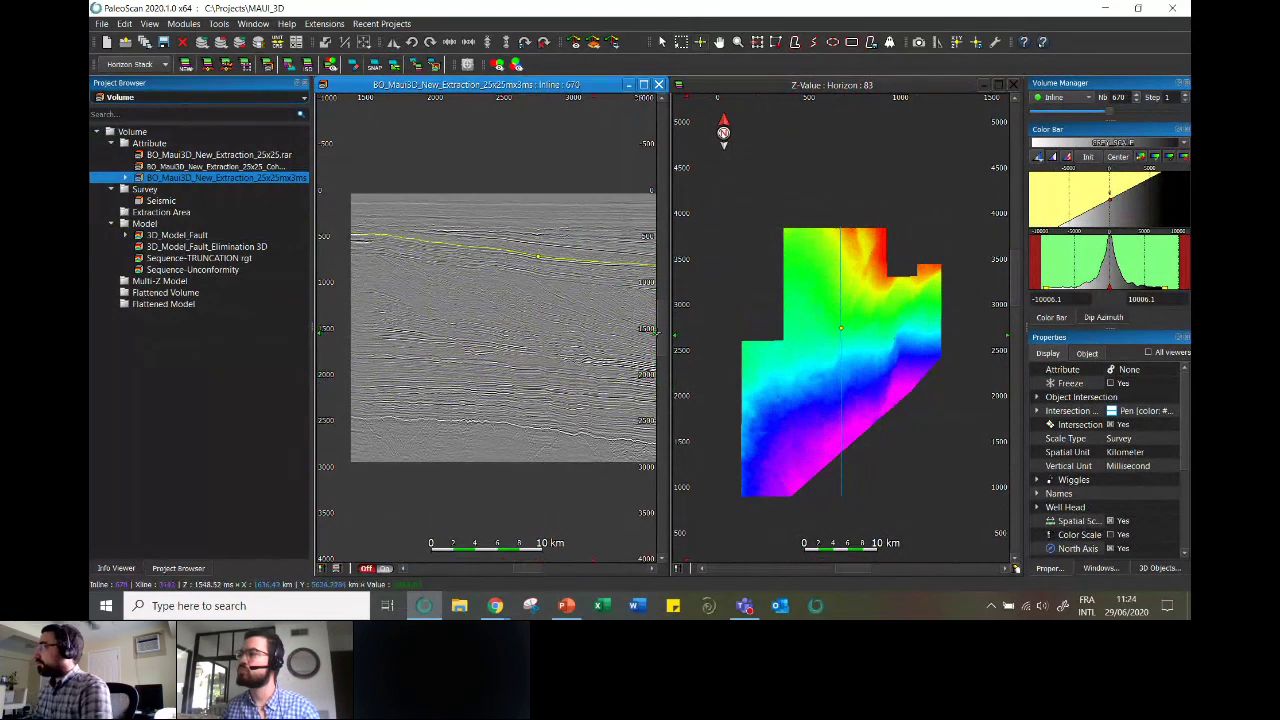
left_click(802, 328)
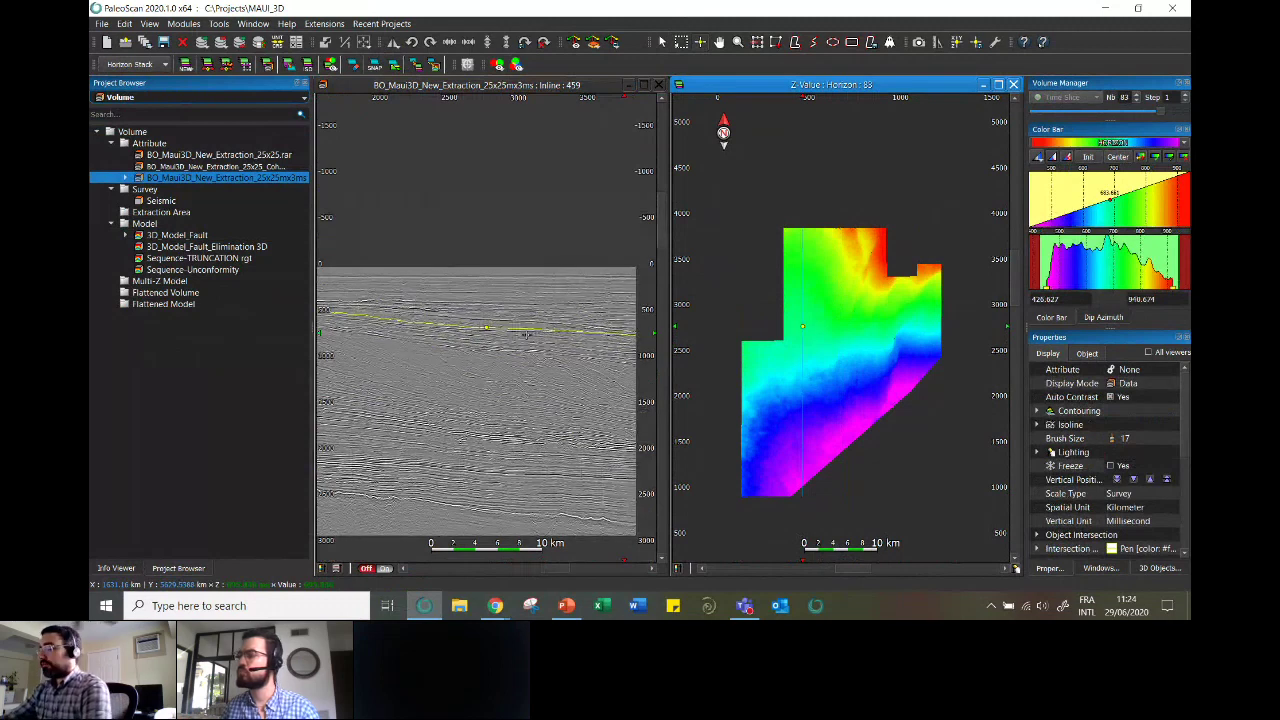
- Show the Z-Value horizon in a synchronized 3D viewer, enlarge the viewer and tilt the surface for a closer look
key("space")
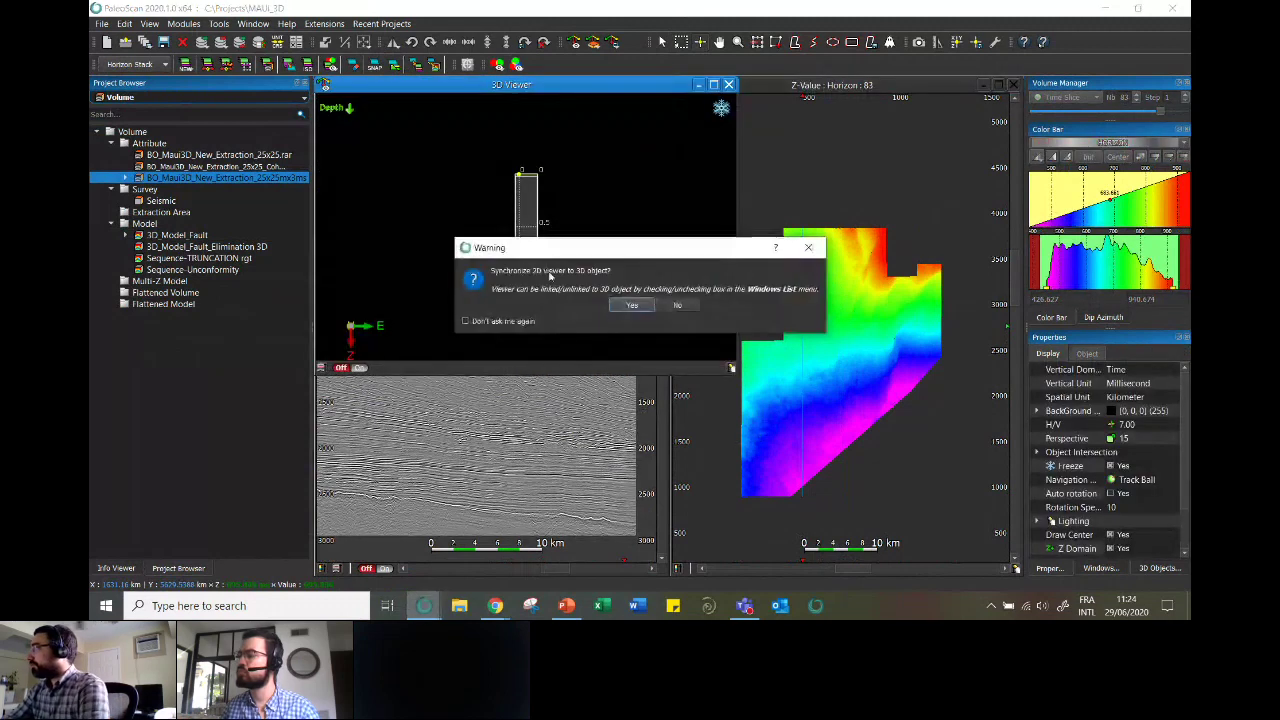
left_click(632, 305)
left_click_drag(526, 257, 550, 235)
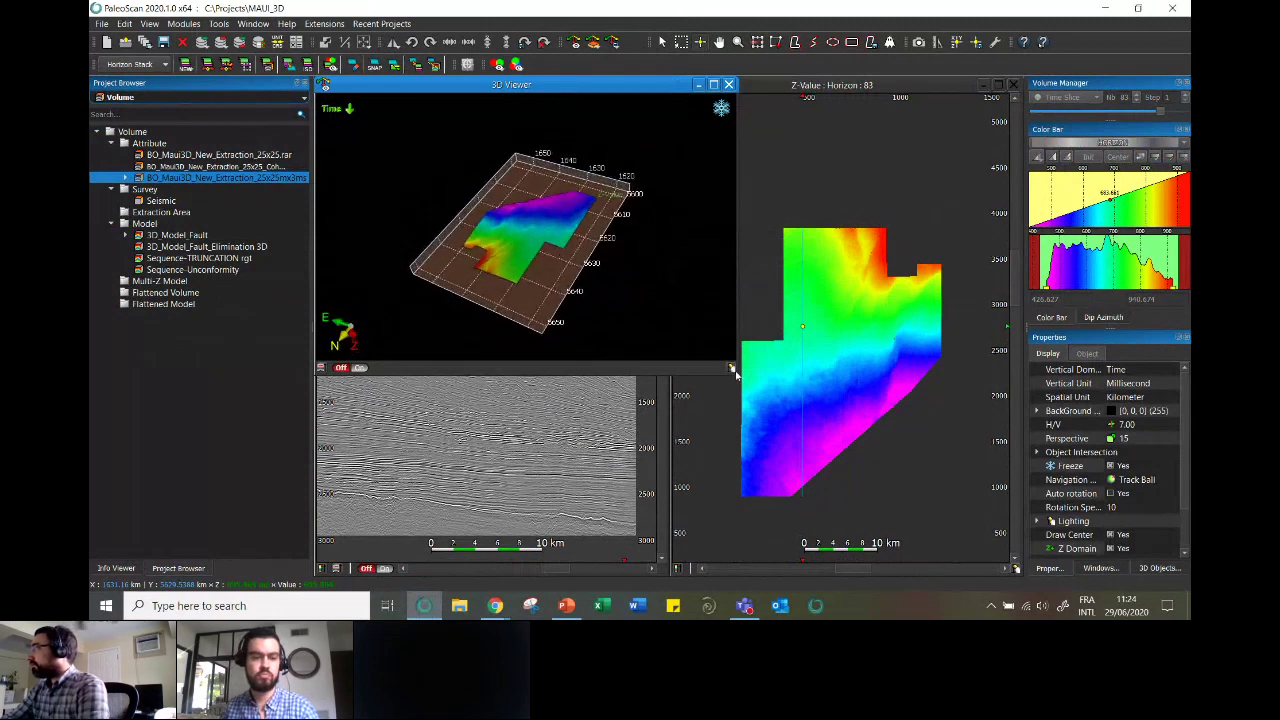
left_click_drag(735, 372, 781, 567)
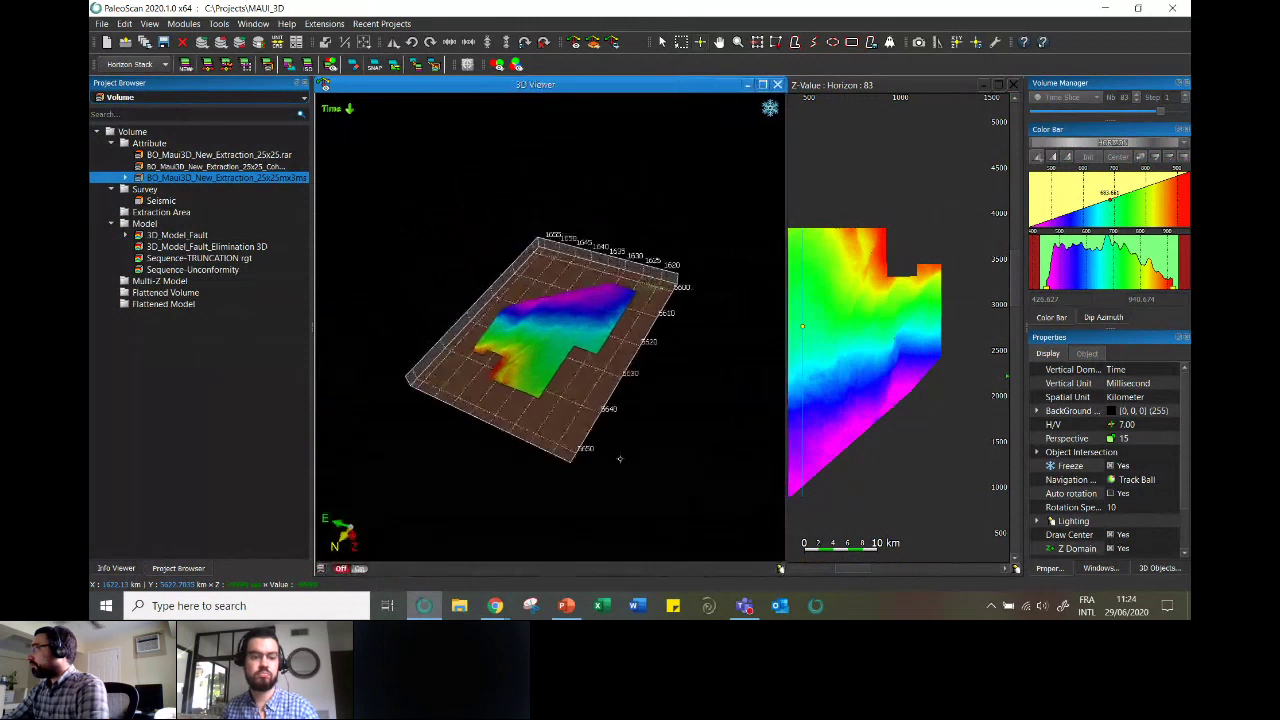
scroll(620, 459, "up", 5)
left_click_drag(620, 459, 622, 402)
- Step through the Z-Value stack from horizon 83 to horizon 50 alongside the 3D viewer, and reset the color range at horizon 50
left_click(835, 400)
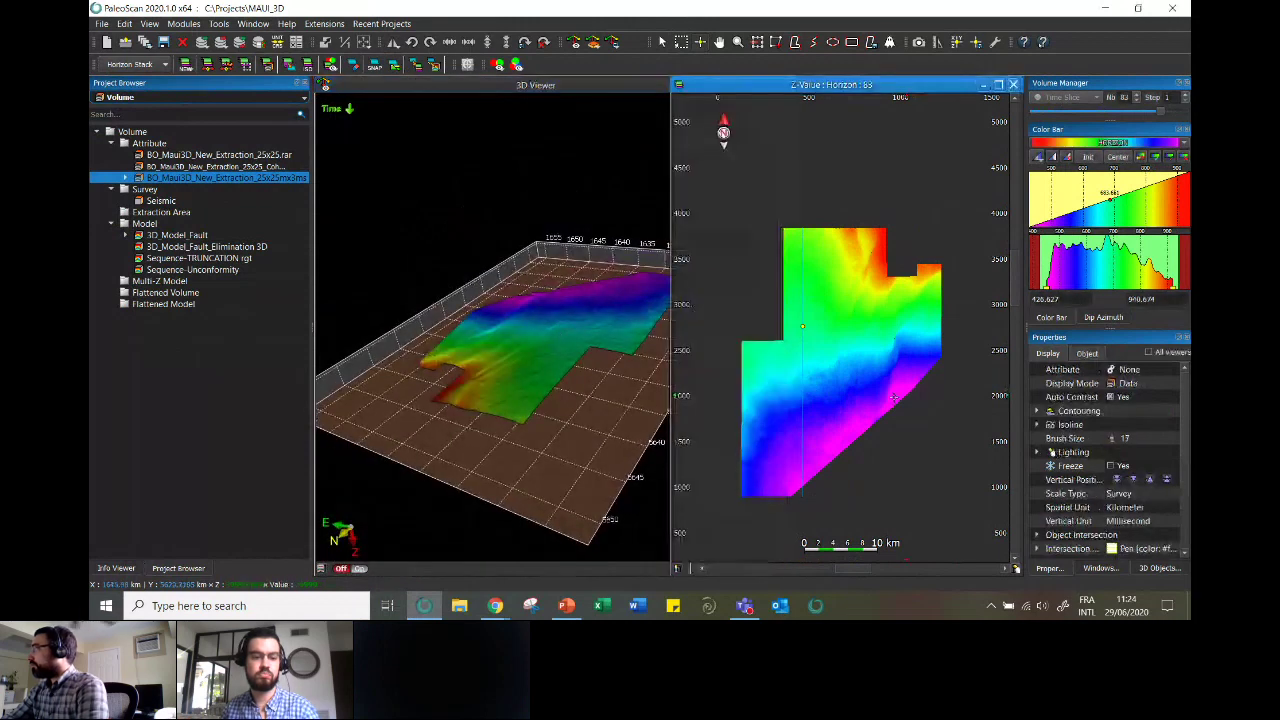
left_click(606, 400)
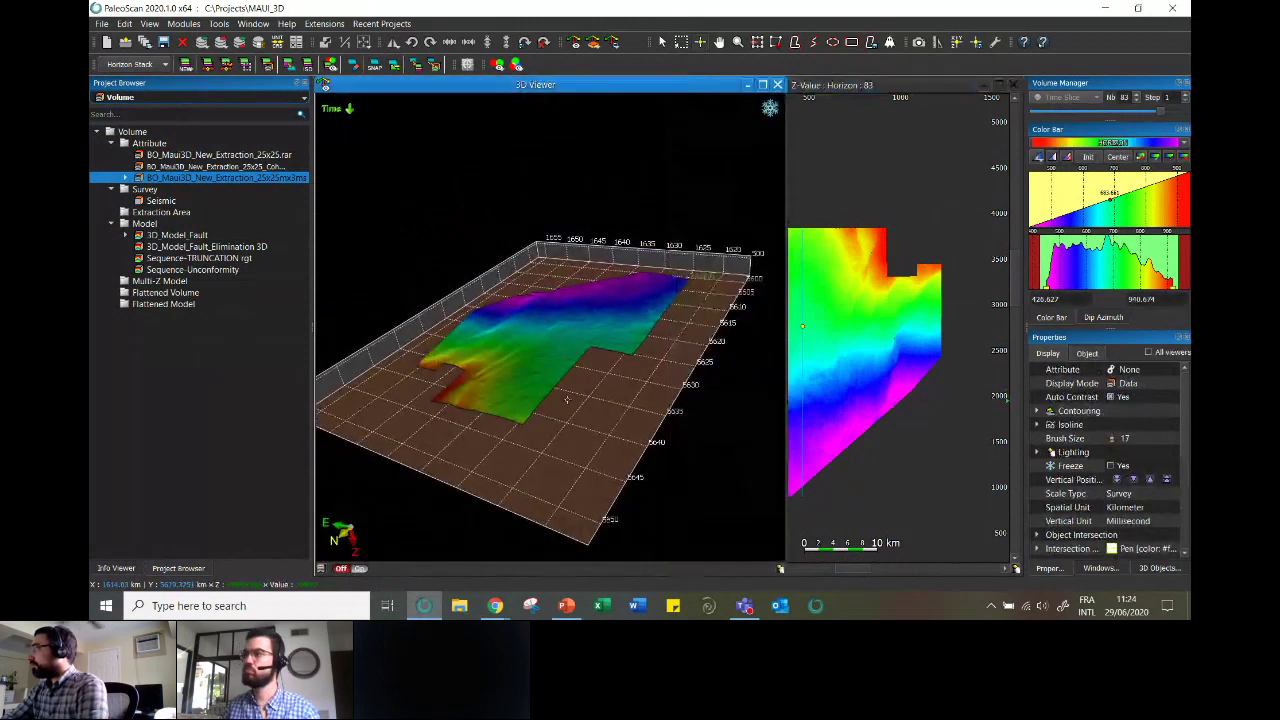
left_click(926, 386)
scroll(926, 386, "down", 2)
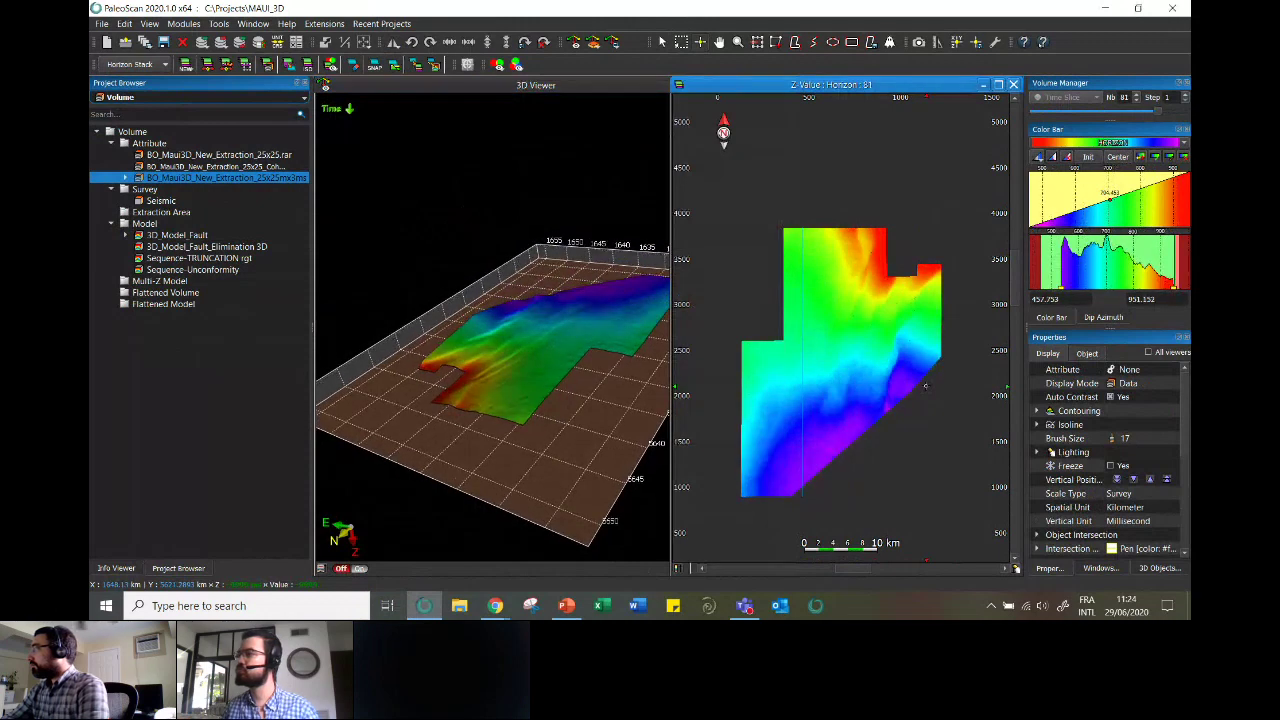
scroll(925, 385, "down", 4)
scroll(925, 385, "down", 4)
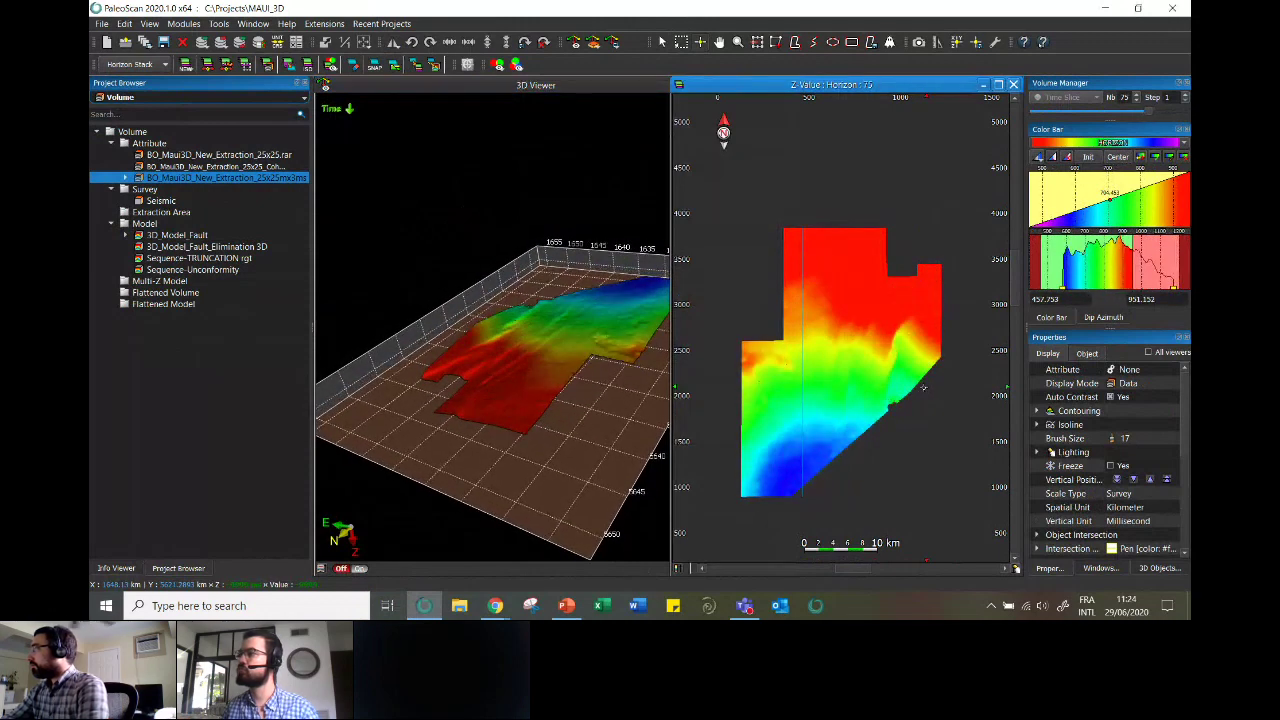
scroll(920, 391, "down", 3)
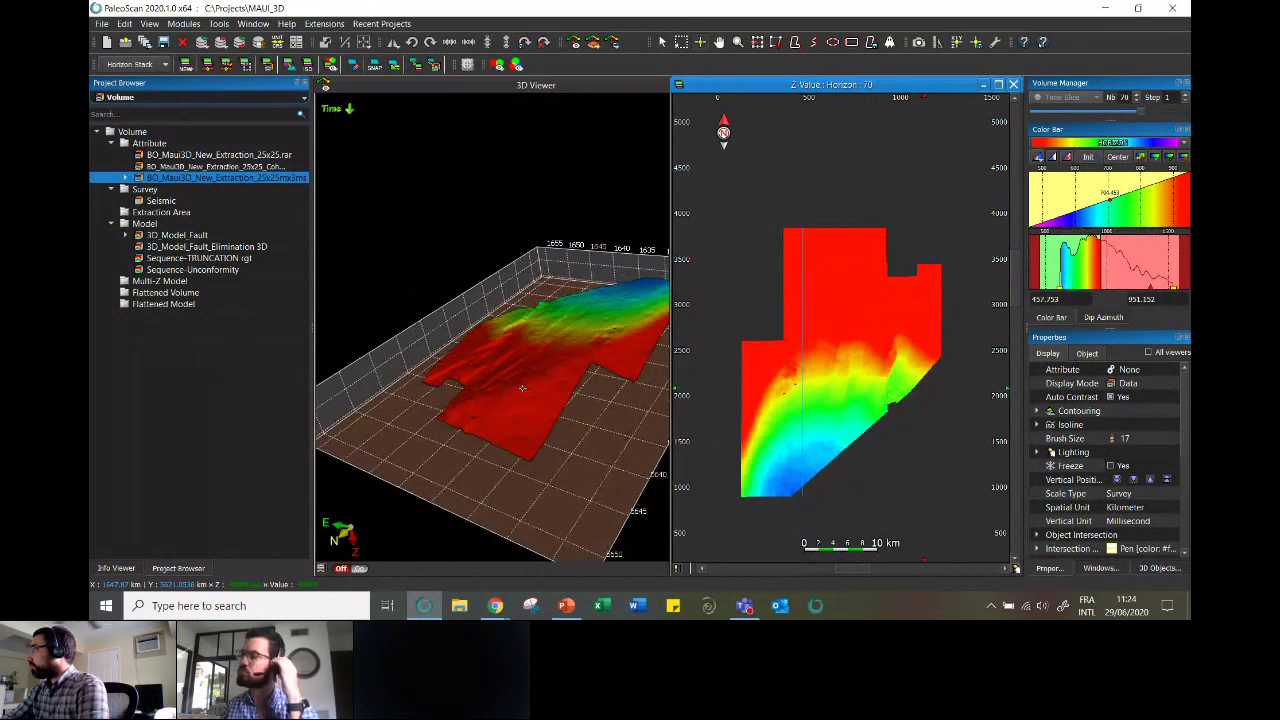
scroll(522, 388, "down", 3)
scroll(588, 316, "down", 3)
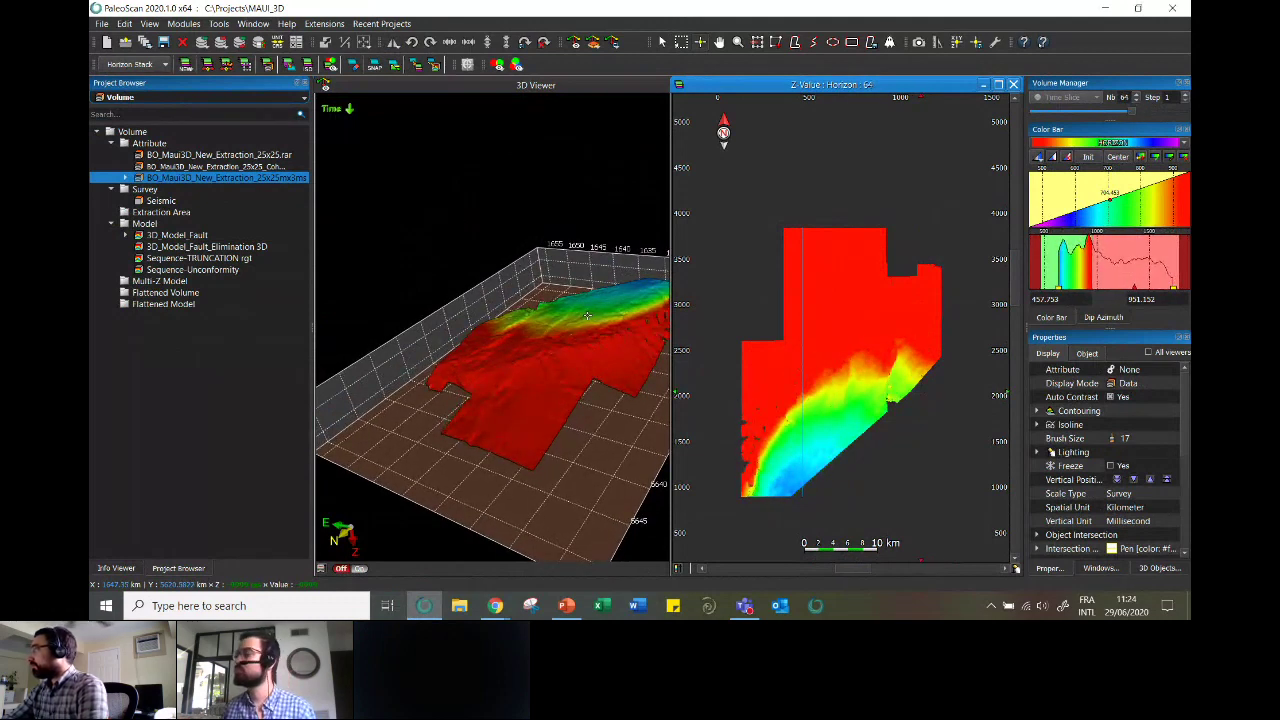
scroll(588, 316, "down", 1)
scroll(585, 316, "down", 3)
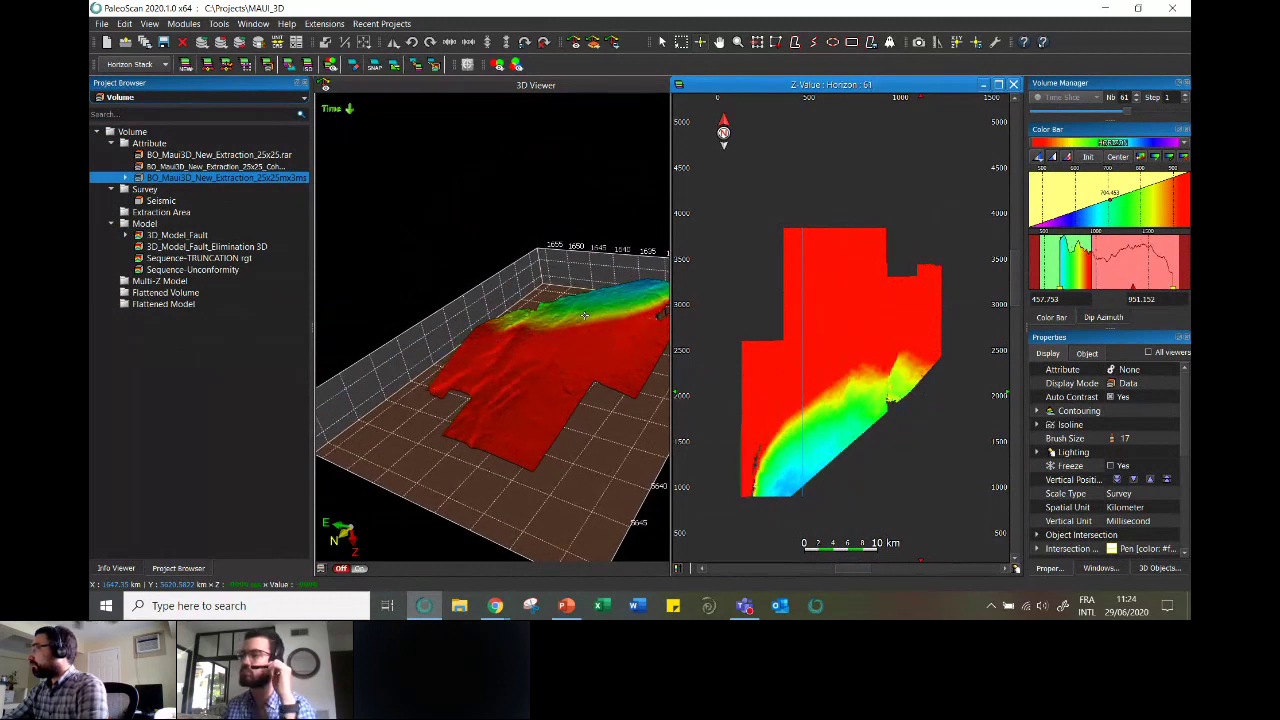
scroll(585, 316, "down", 5)
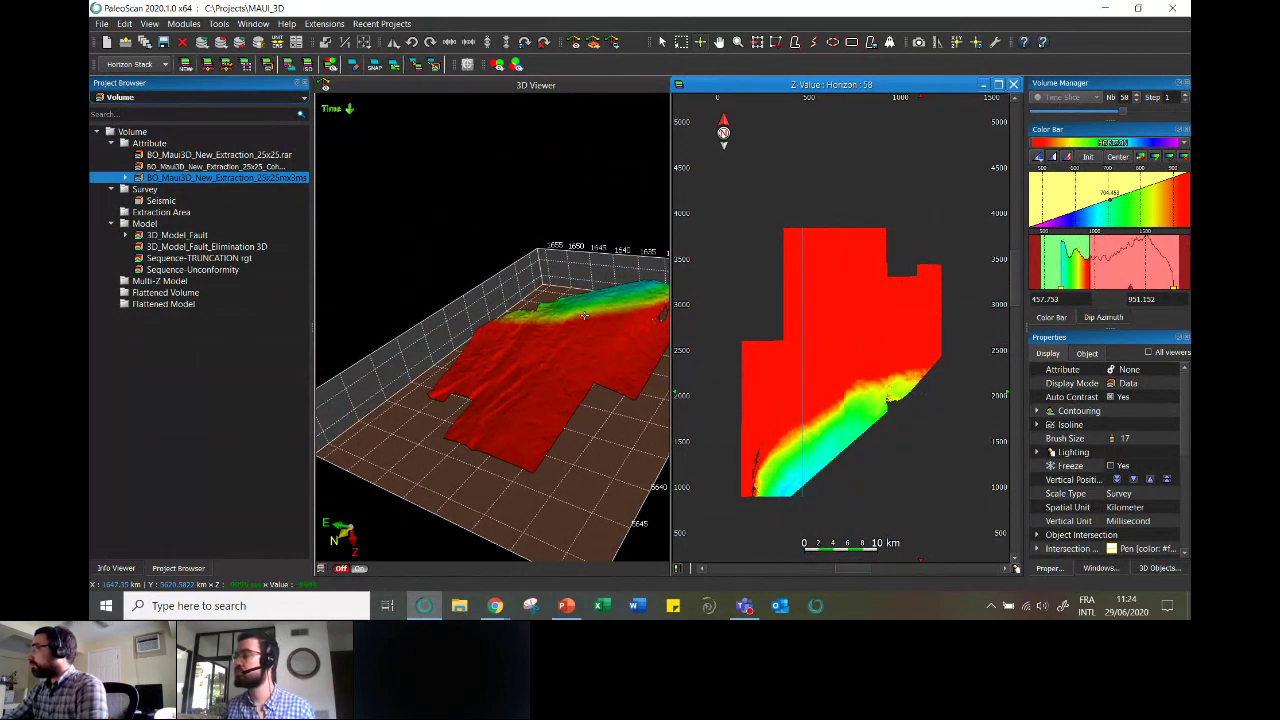
scroll(585, 316, "down", 5)
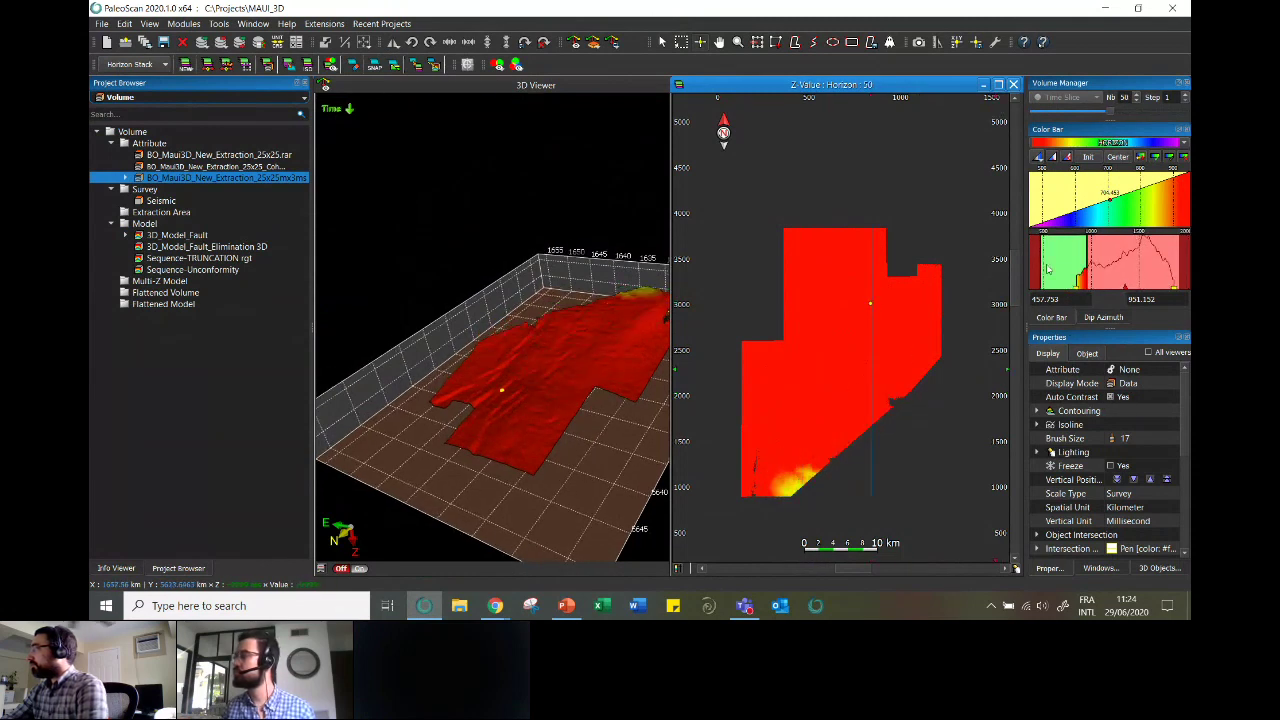
left_click(1088, 160)
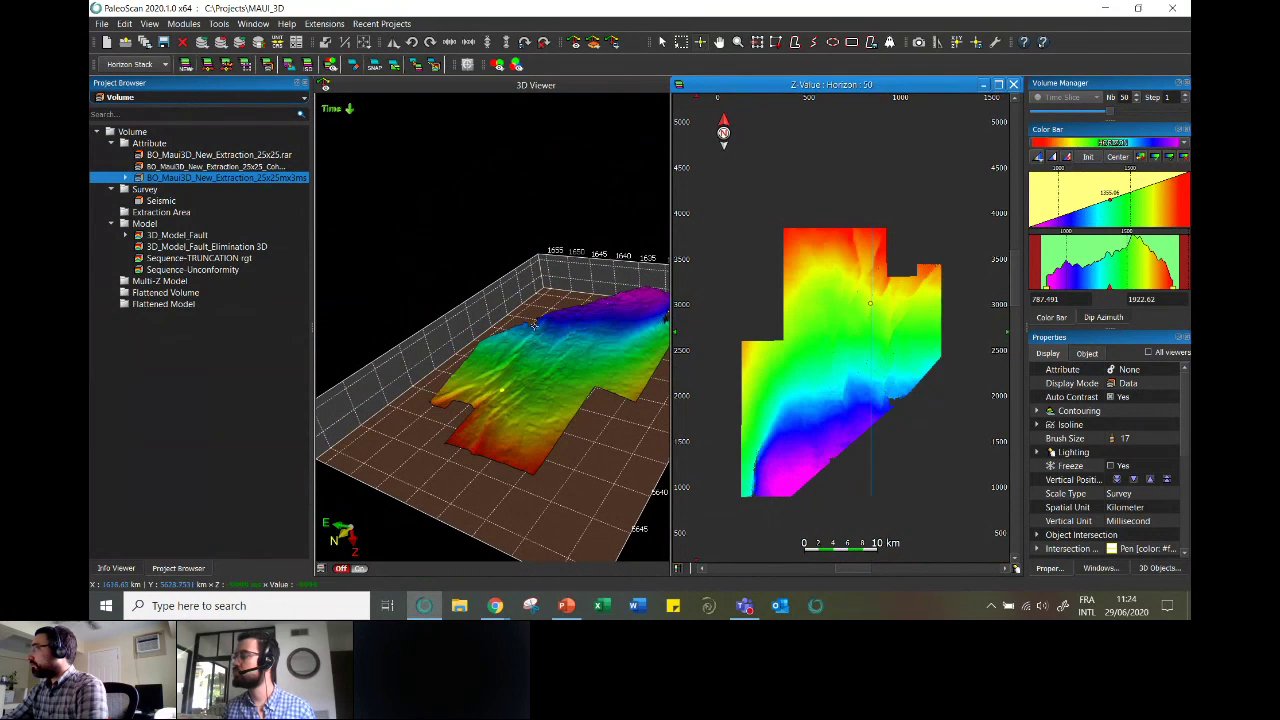
- Close all open viewers, declining to remove the linked 3D object, and switch the module tools from Horizon Stack to Volume
left_click(1013, 84)
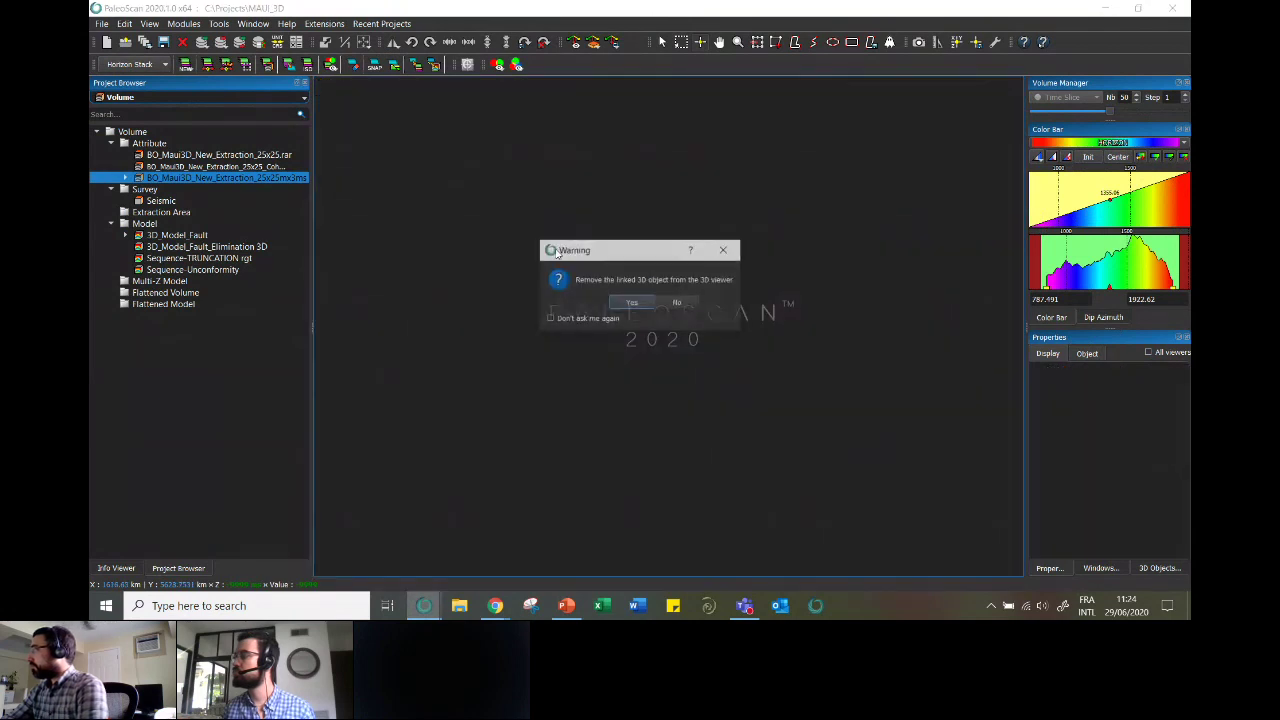
left_click(679, 304)
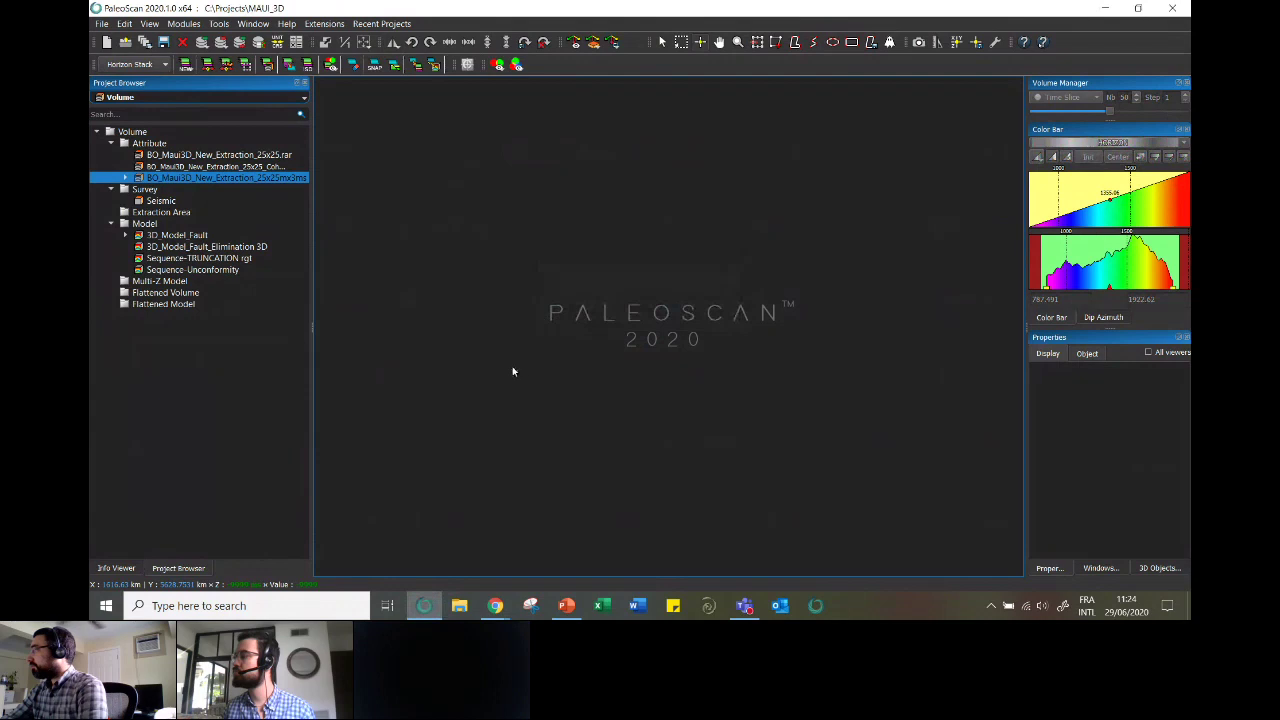
left_click(117, 66)
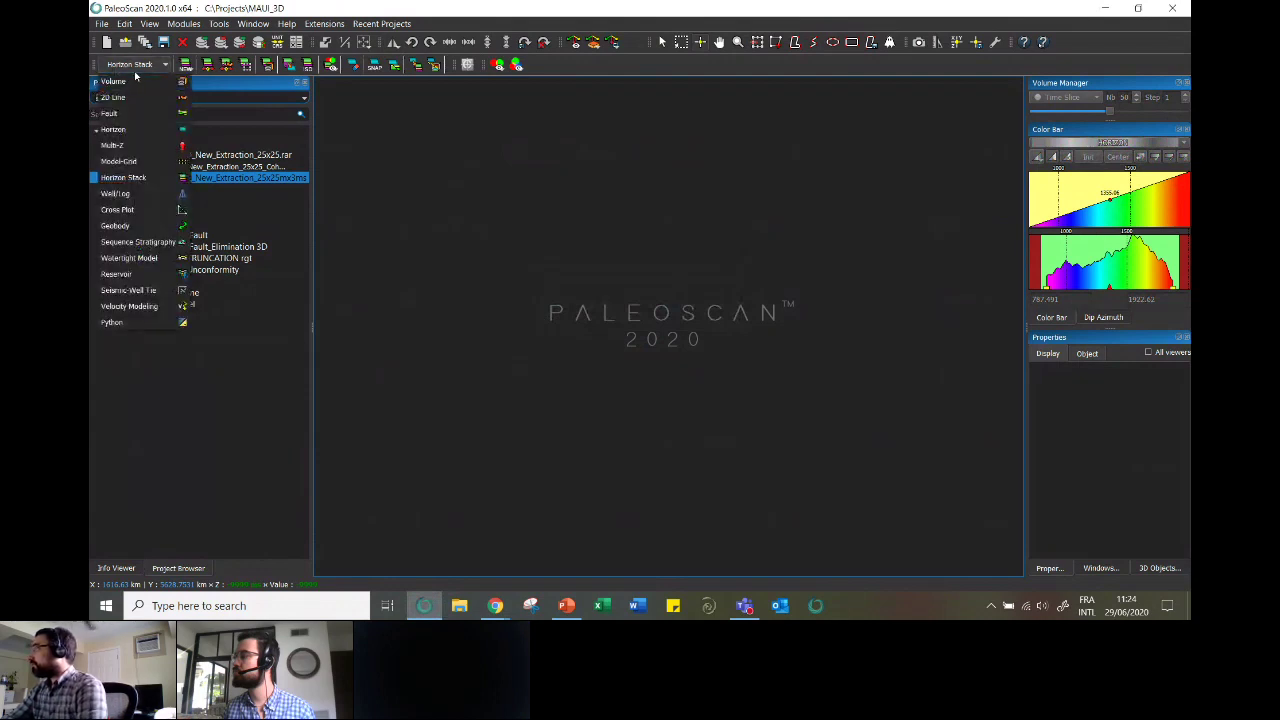
left_click(135, 81)
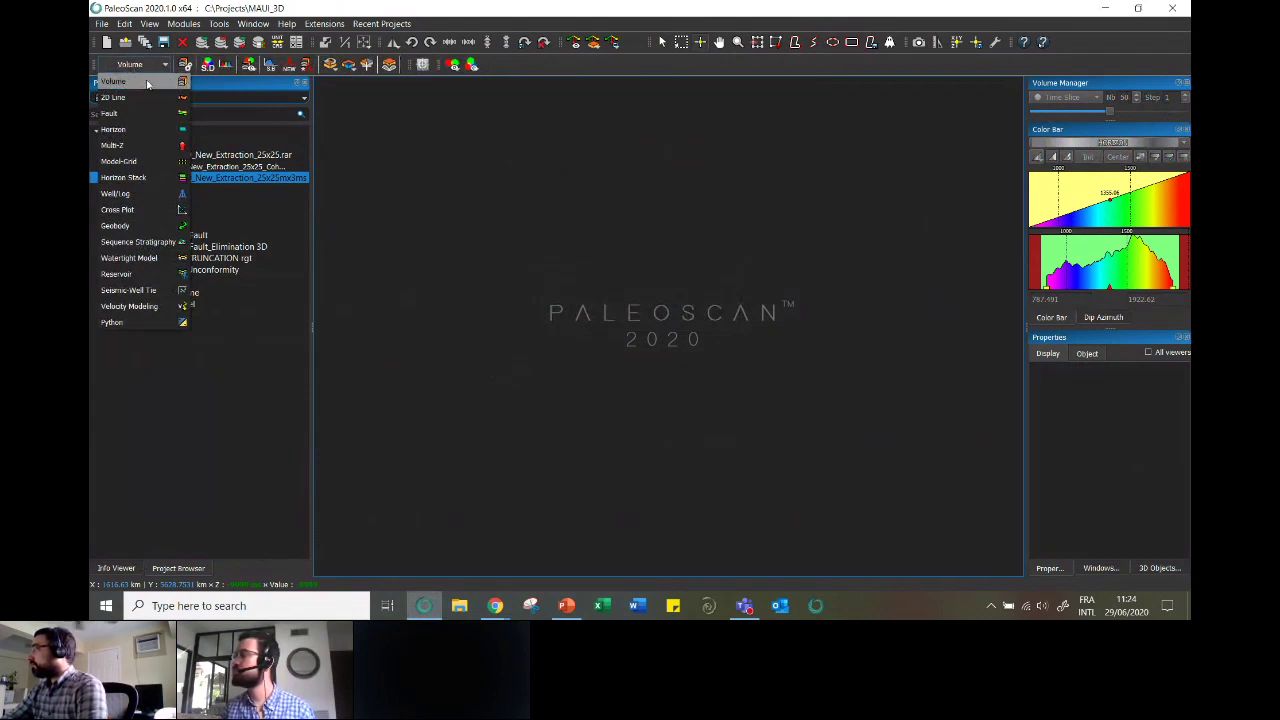
left_click(147, 84)
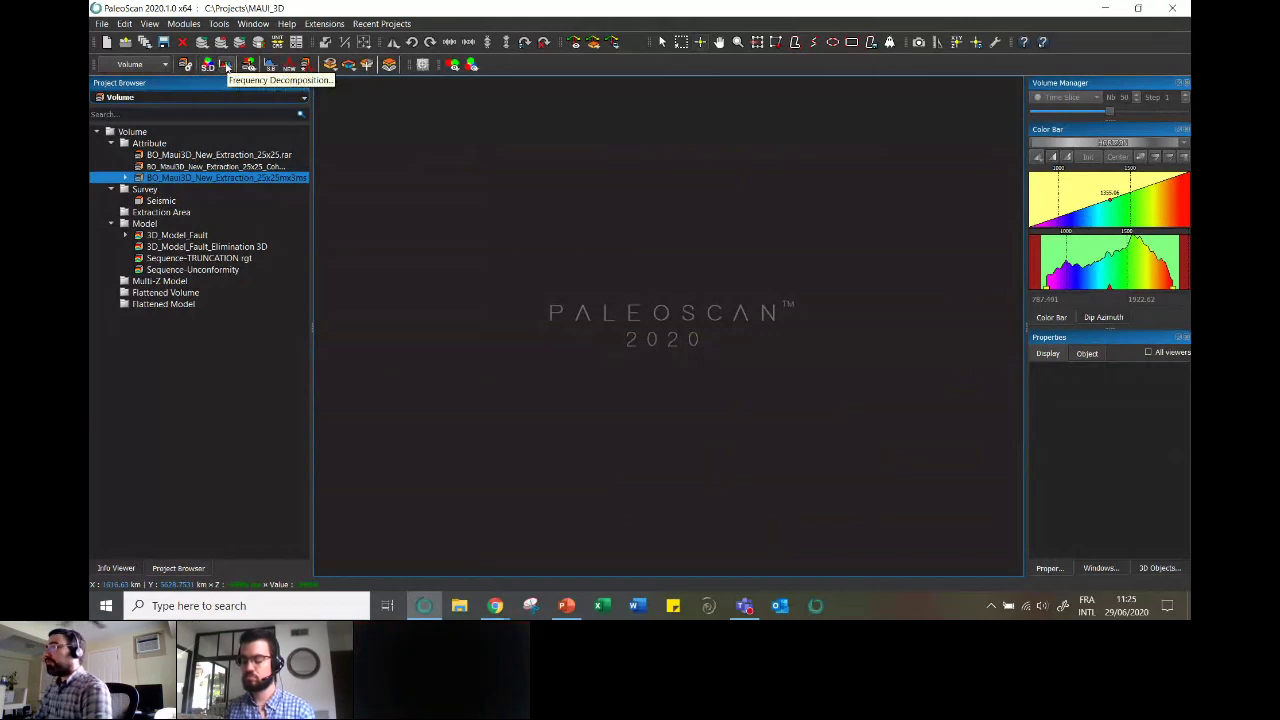
- Start Frequency Decomposition on the BO_Maui3D_New_Extraction_25x25mx3ms volume and maximize its window
left_click(226, 66)
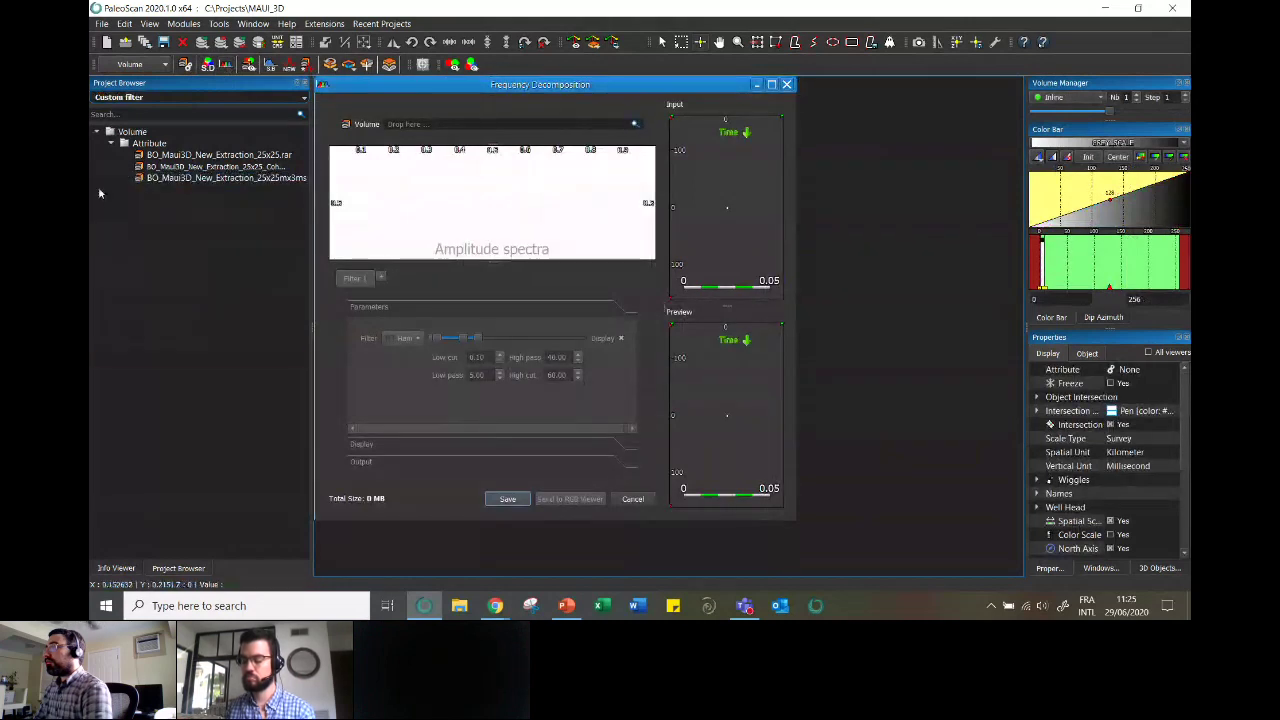
left_click_drag(193, 180, 448, 128)
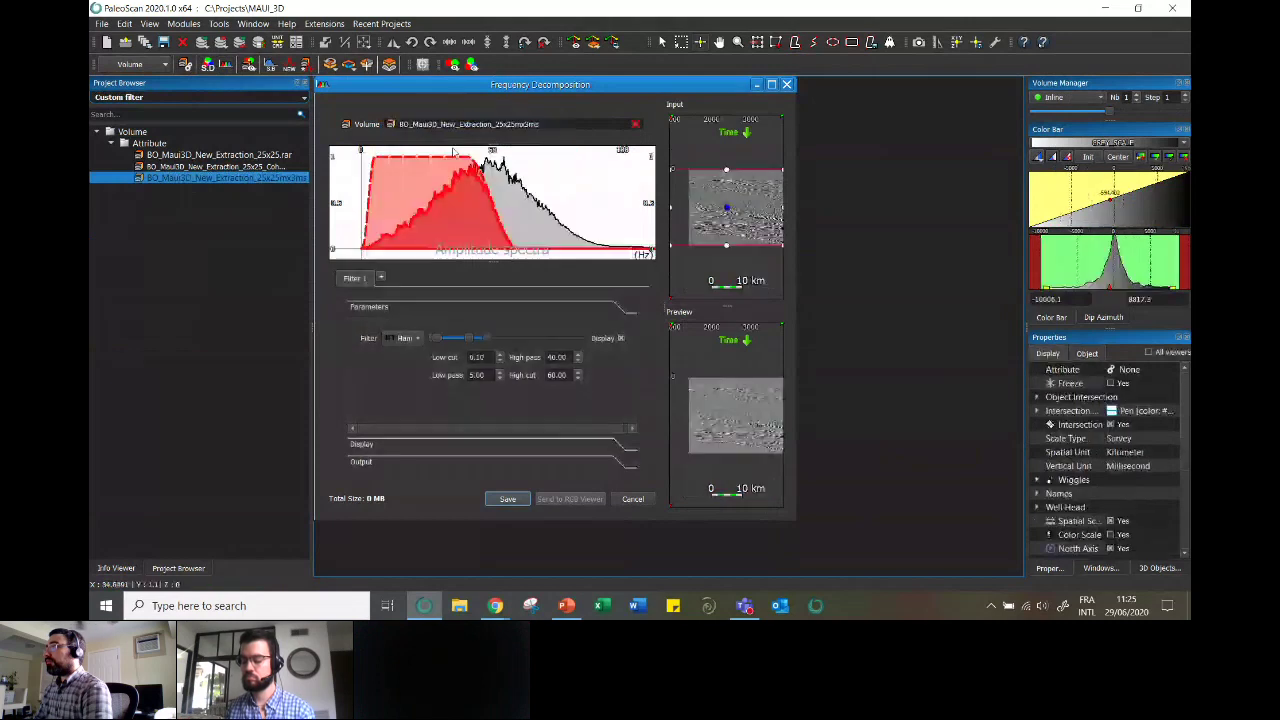
left_click(771, 85)
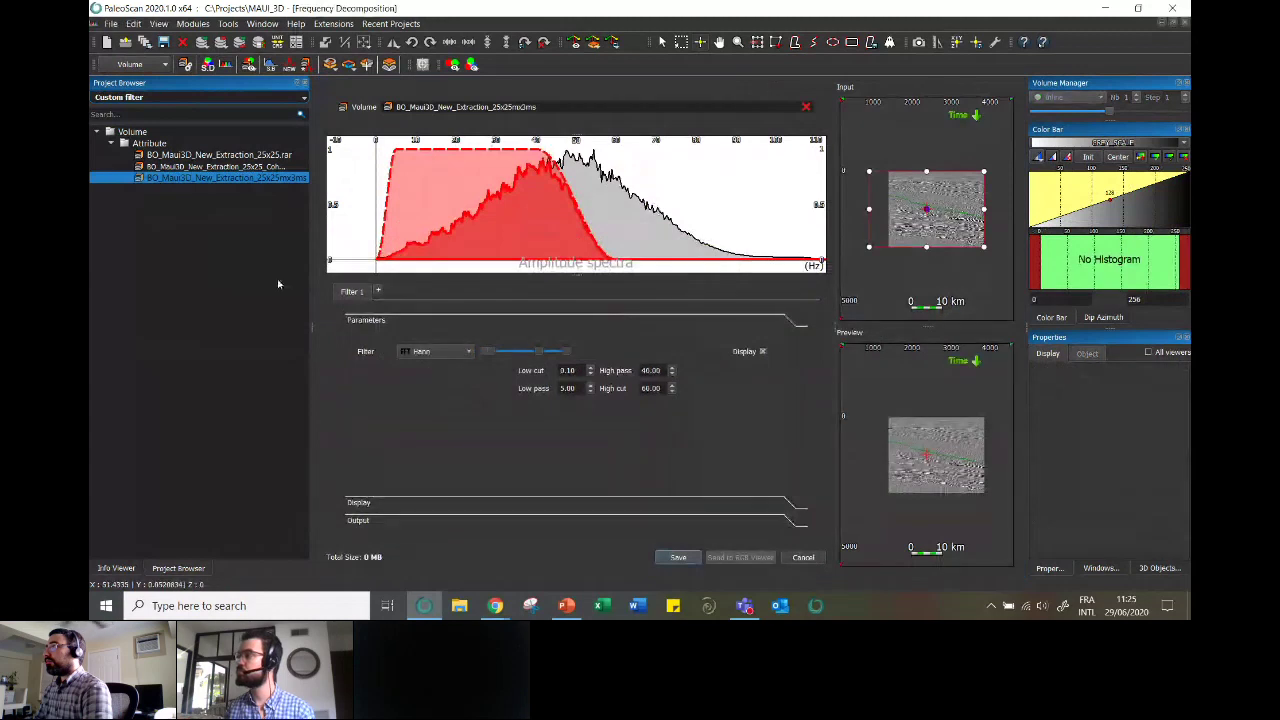
- Make Filter 1 a Butterworth filter with a band of about 11.37 to 25.26 Hz and fit the input area to the seismic section
left_click(445, 352)
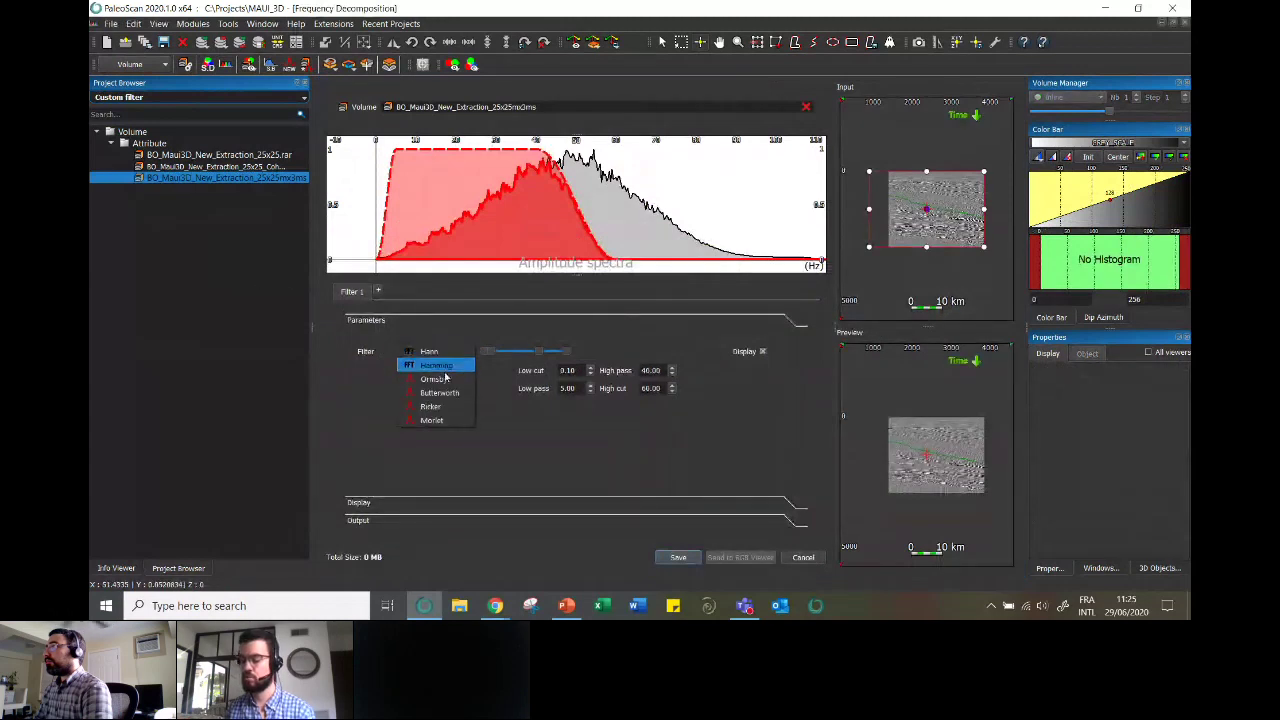
left_click(440, 393)
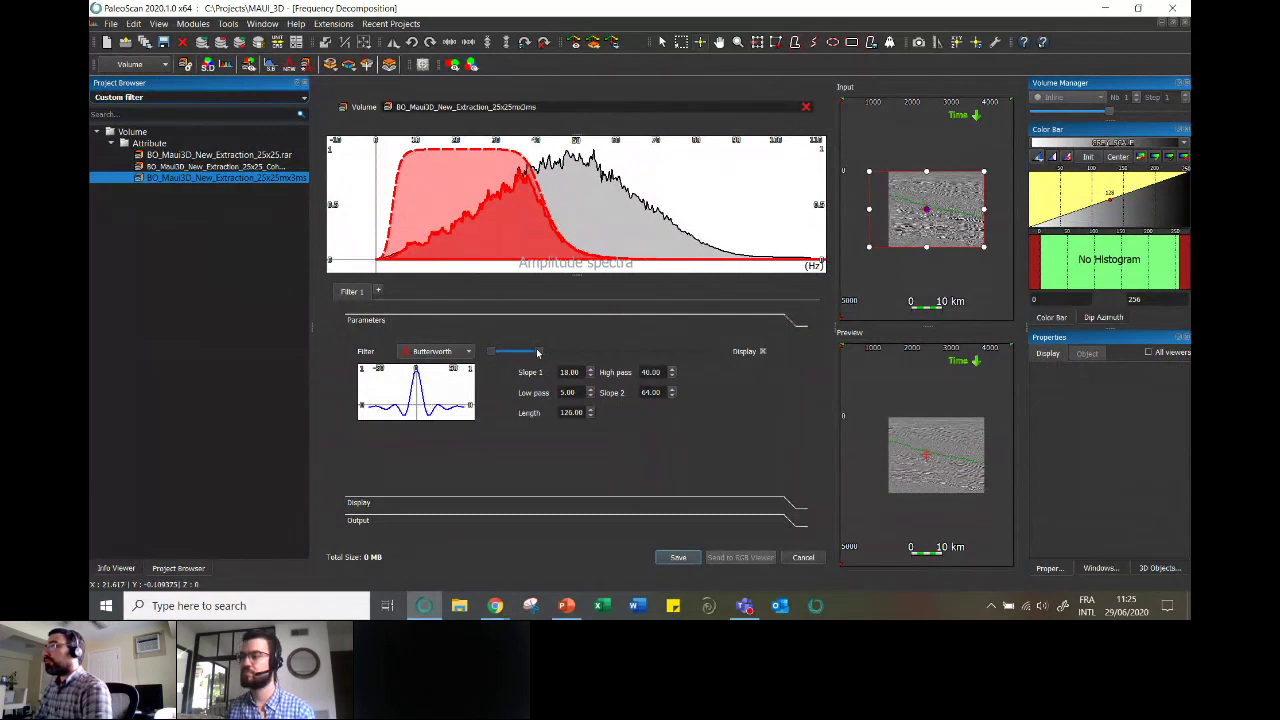
left_click_drag(537, 353, 497, 355)
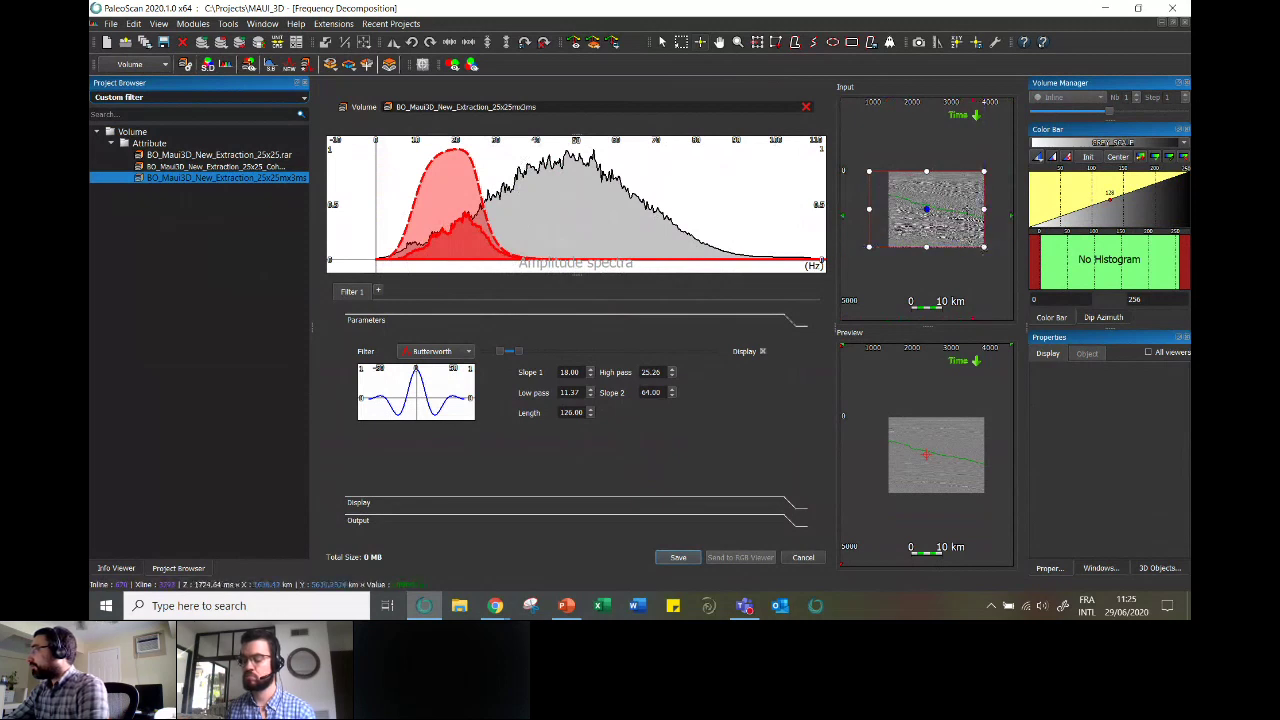
mouse_move(869, 247)
left_mouse_down()
mouse_move(944, 203)
mouse_move(887, 247)
left_mouse_up()
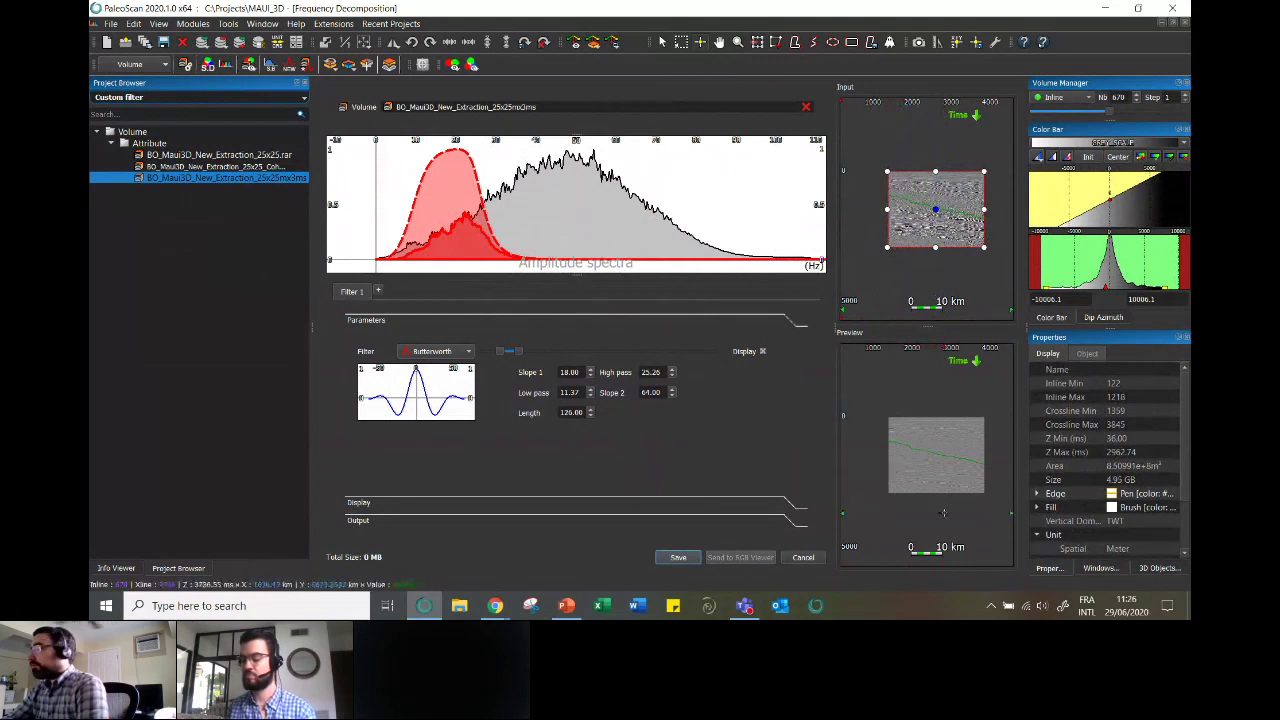
scroll(926, 454, "up", 5)
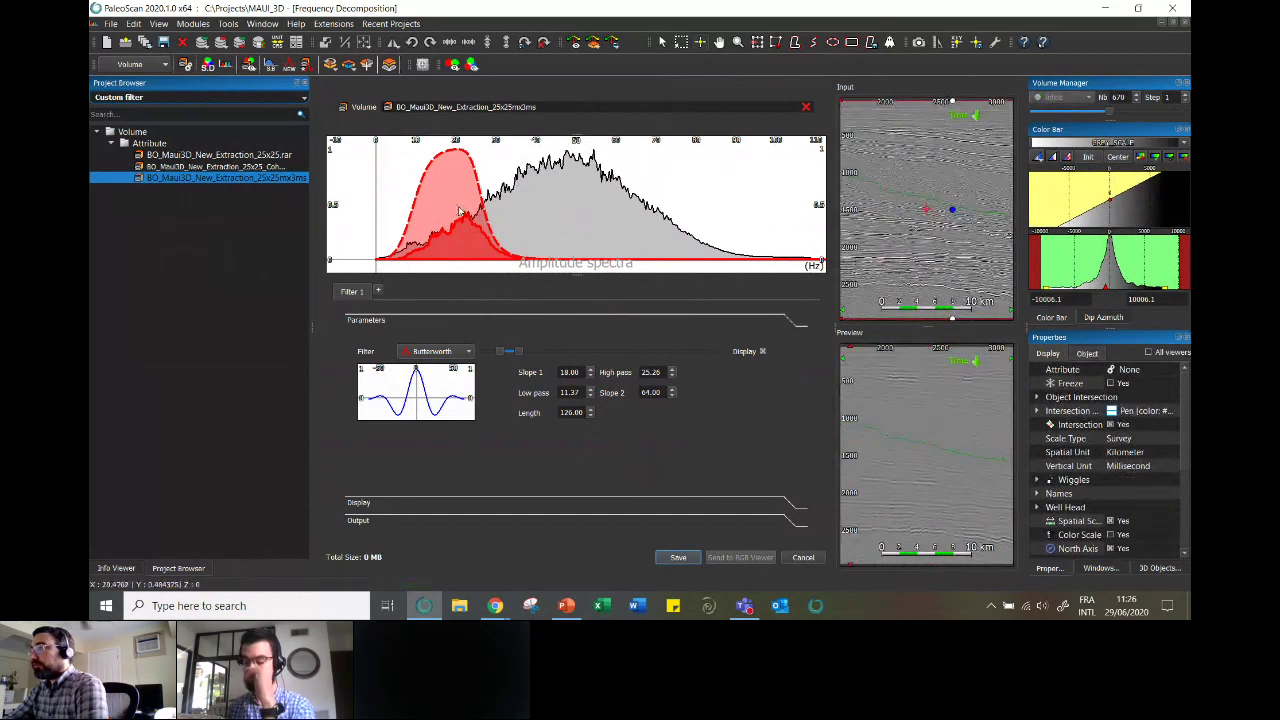
- Add Filter 2 and Filter 3 to the decomposition and set both to the Butterworth type
left_click(380, 290)
left_click(452, 293)
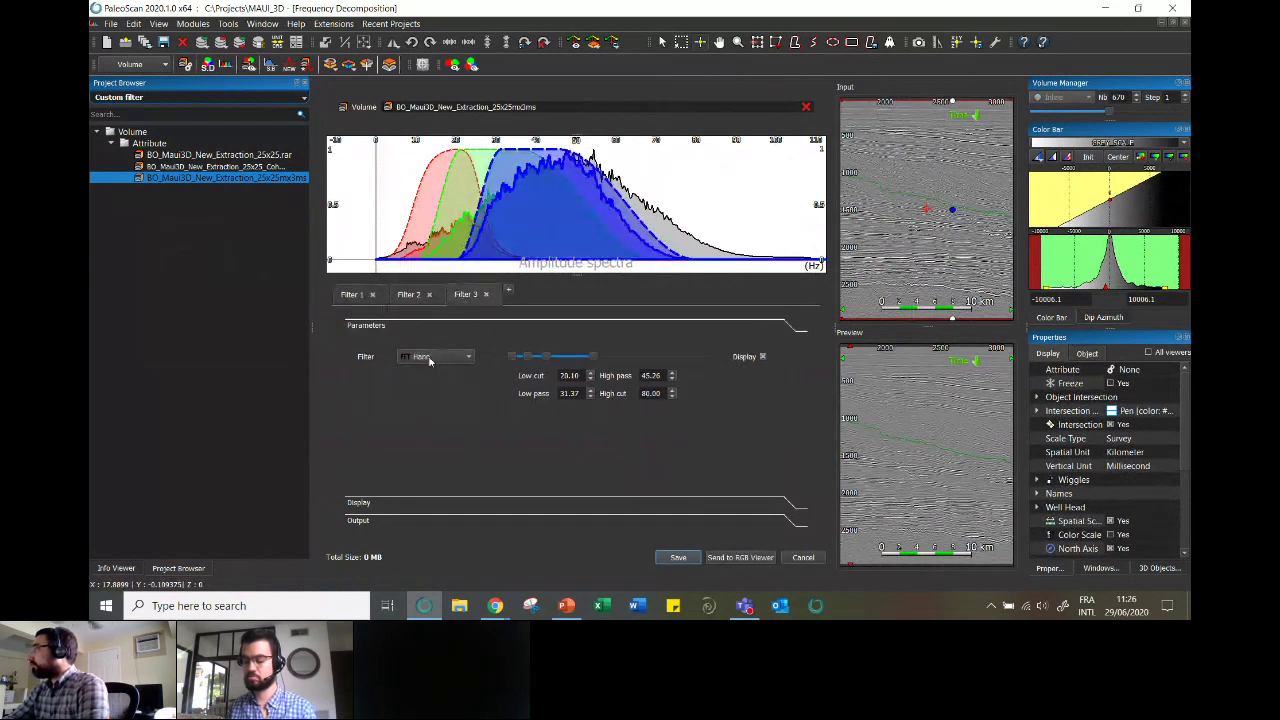
left_click(429, 357)
left_click(447, 398)
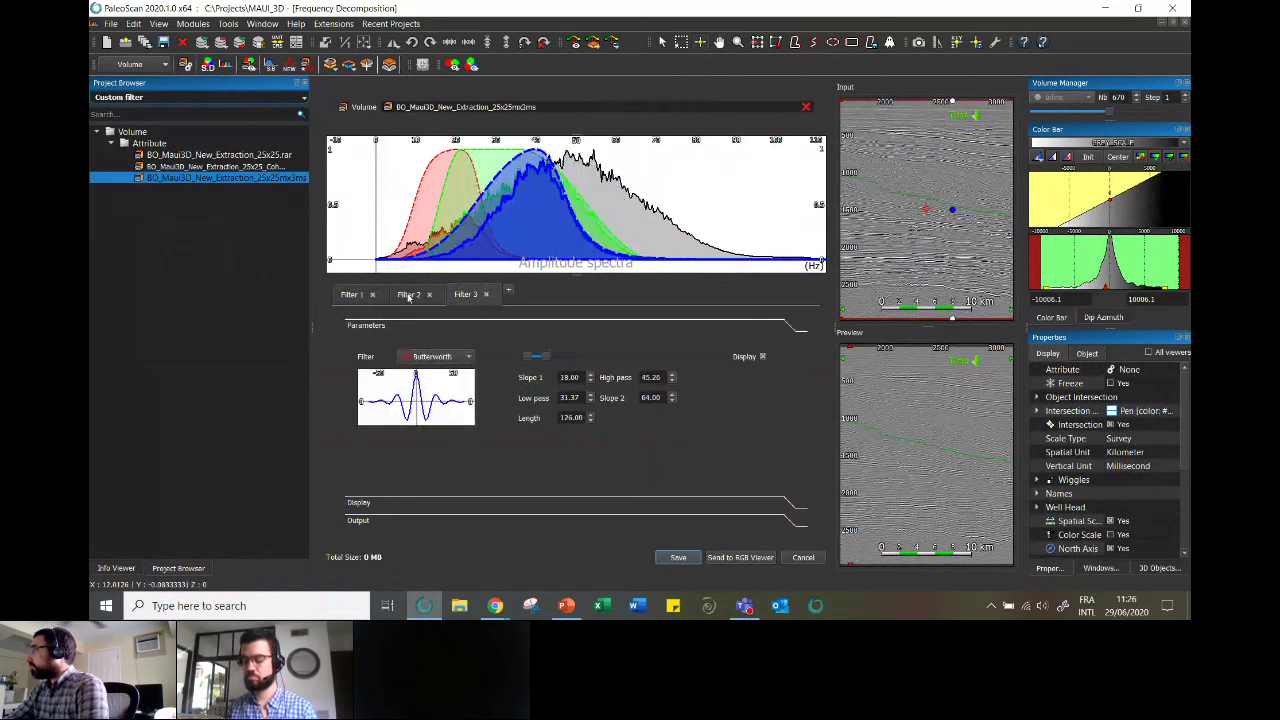
left_click(408, 295)
left_click(425, 357)
left_click(452, 399)
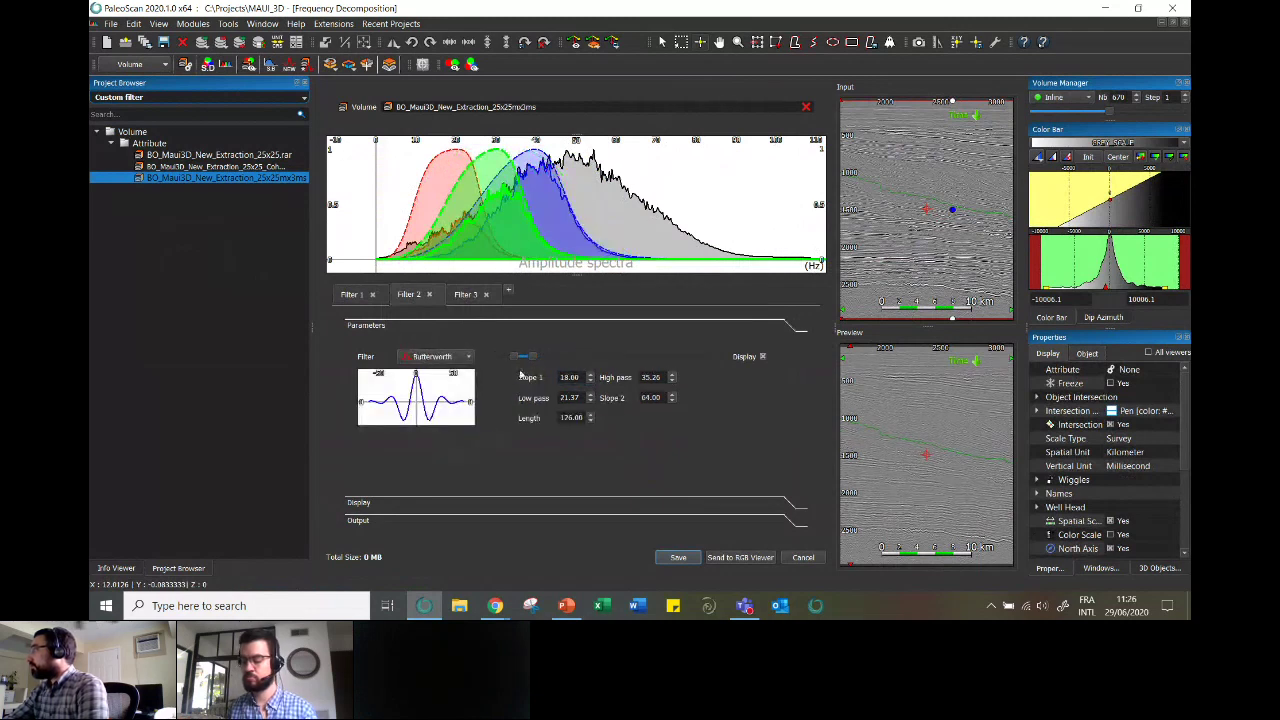
- Shift Filter 3's band to about 49.67–67.77 Hz and Filter 2's band to about 27.79–48.41 Hz
left_click(466, 295)
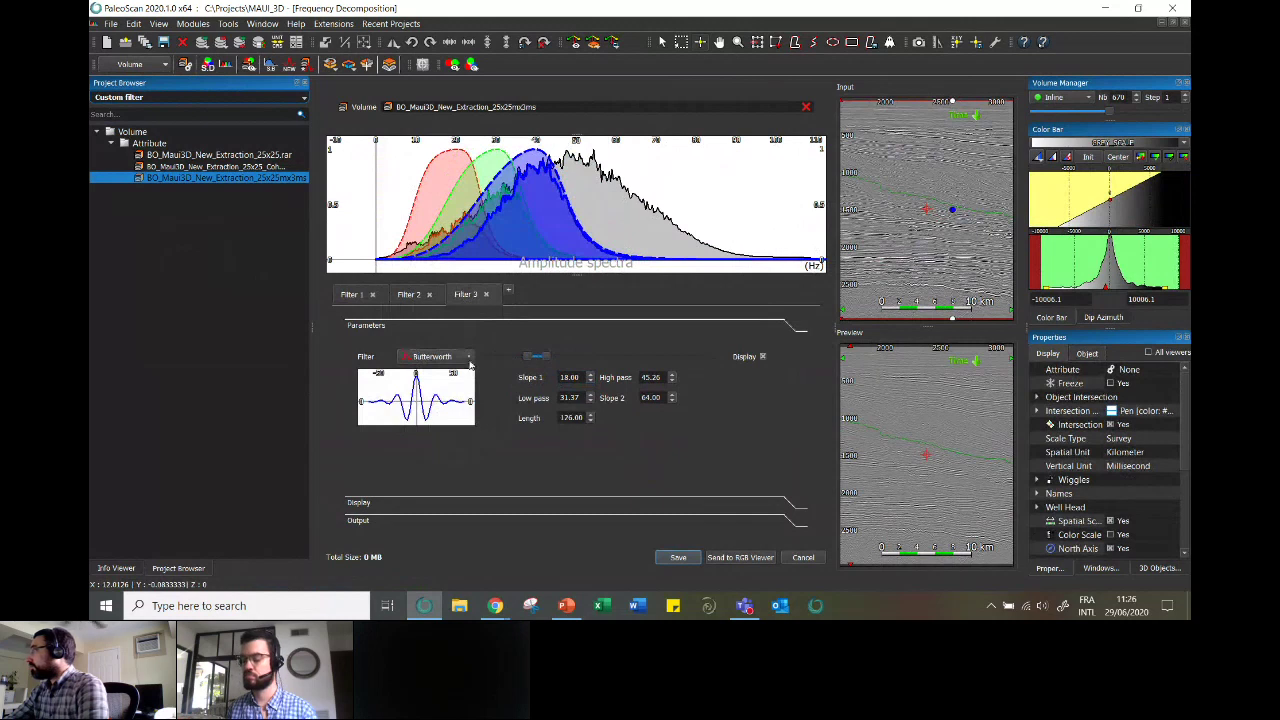
mouse_move(541, 356)
left_mouse_down()
mouse_move(597, 356)
mouse_move(576, 373)
mouse_move(537, 357)
mouse_move(552, 356)
left_mouse_up()
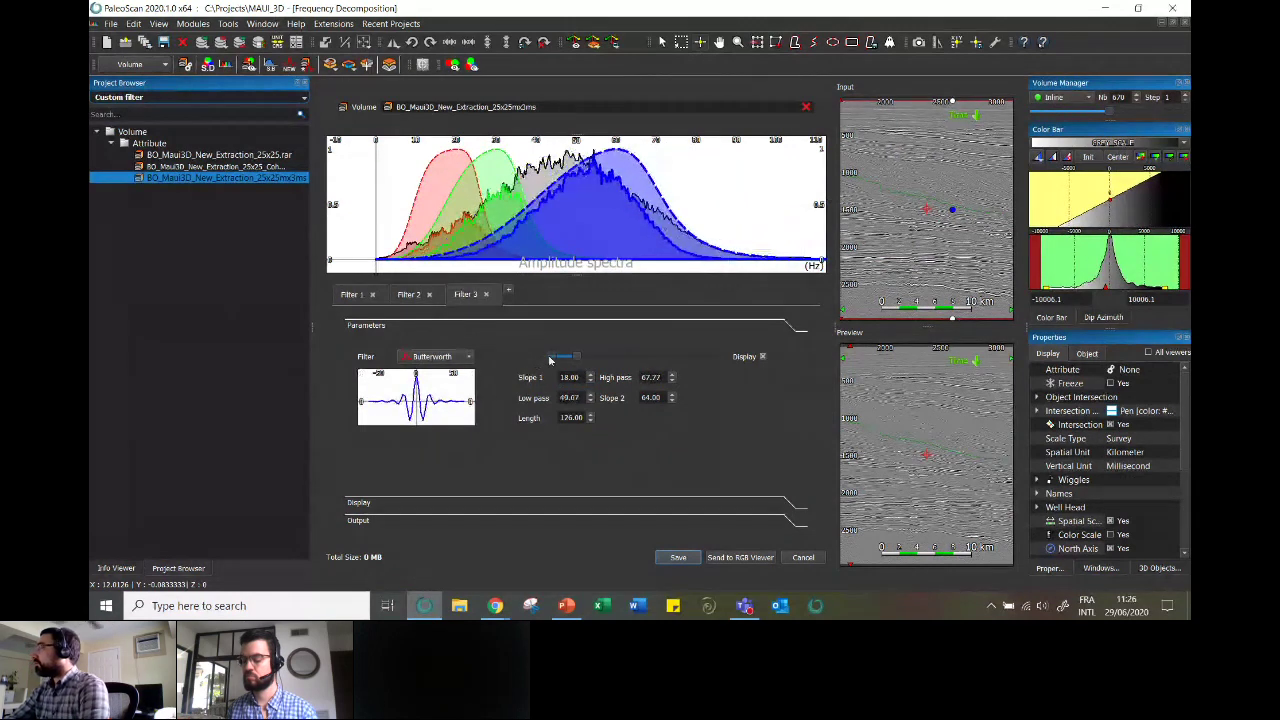
left_click(413, 299)
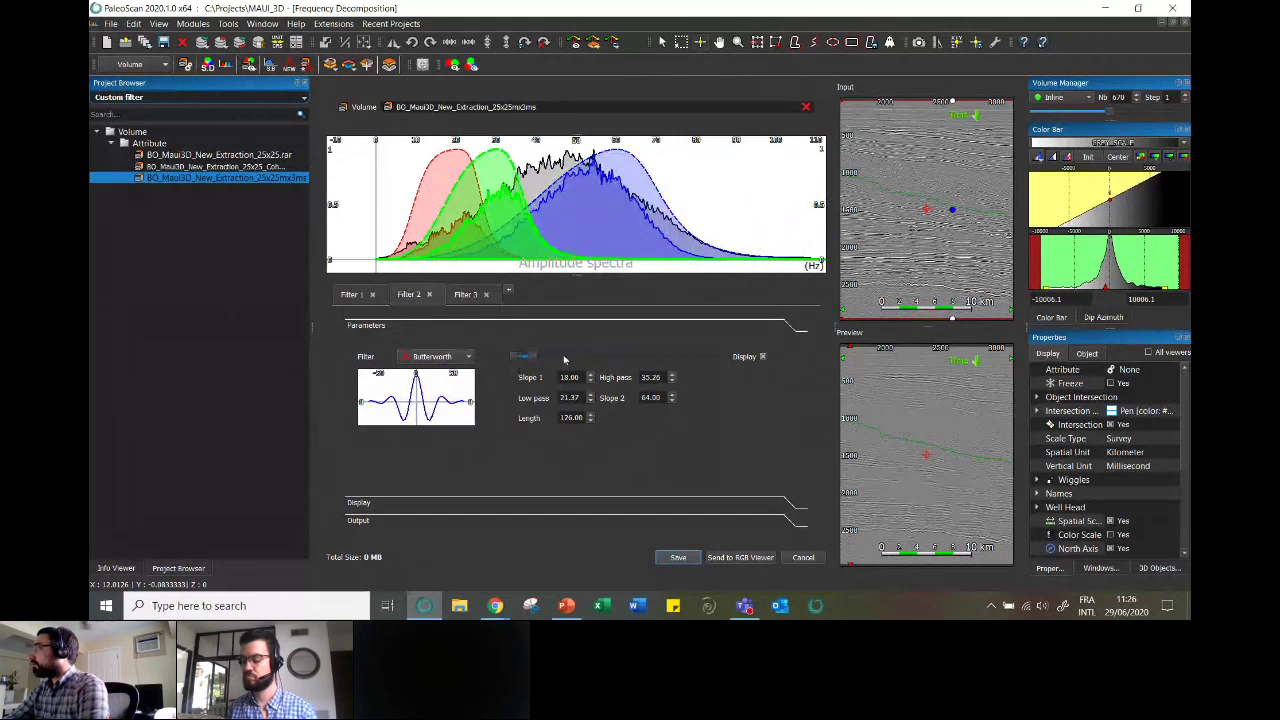
mouse_move(531, 359)
left_mouse_down()
mouse_move(557, 357)
mouse_move(515, 357)
mouse_move(550, 356)
left_mouse_up()
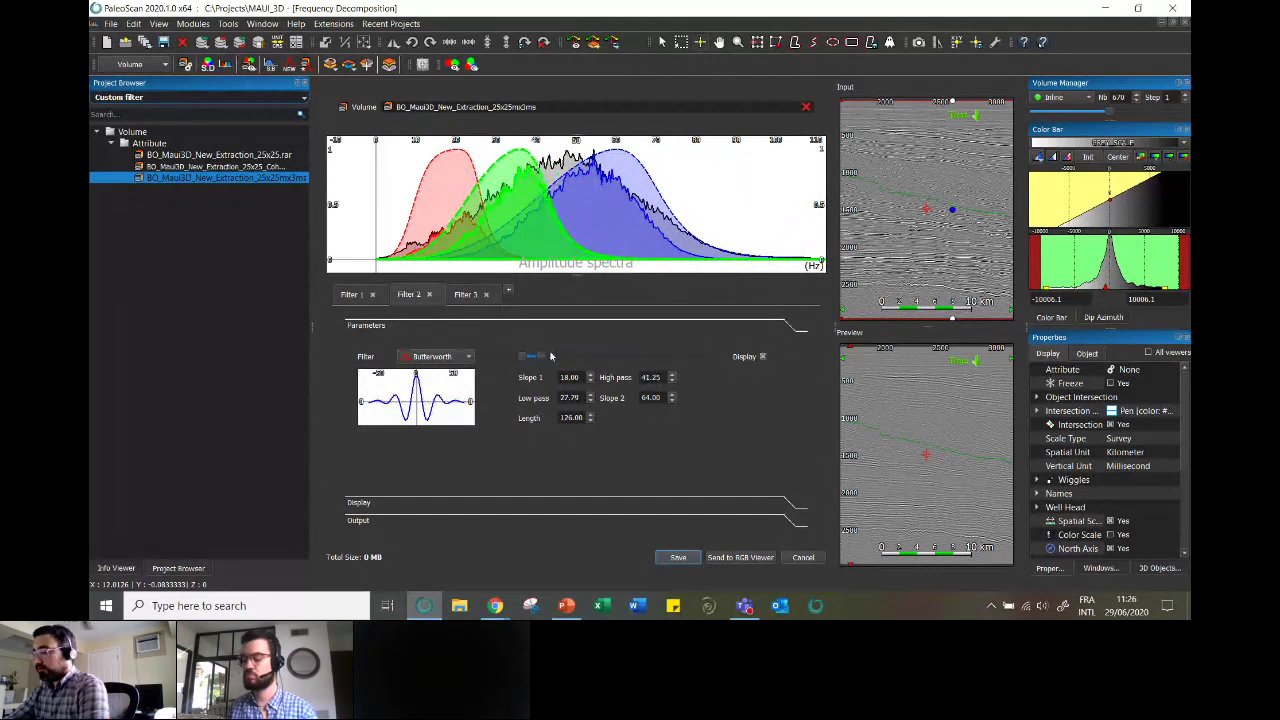
- Try the Hann, Ormsby, Ricker and Morlet types on Filter 1 and return it to Butterworth
left_click(351, 302)
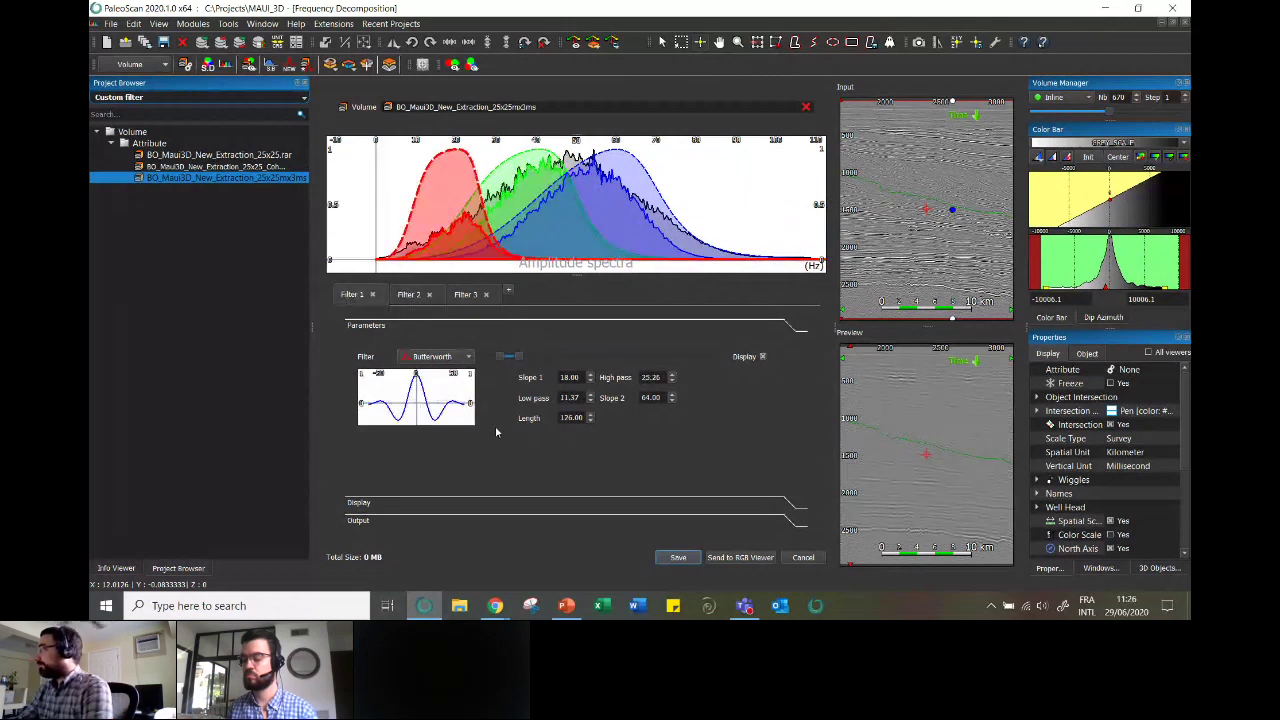
left_click(430, 358)
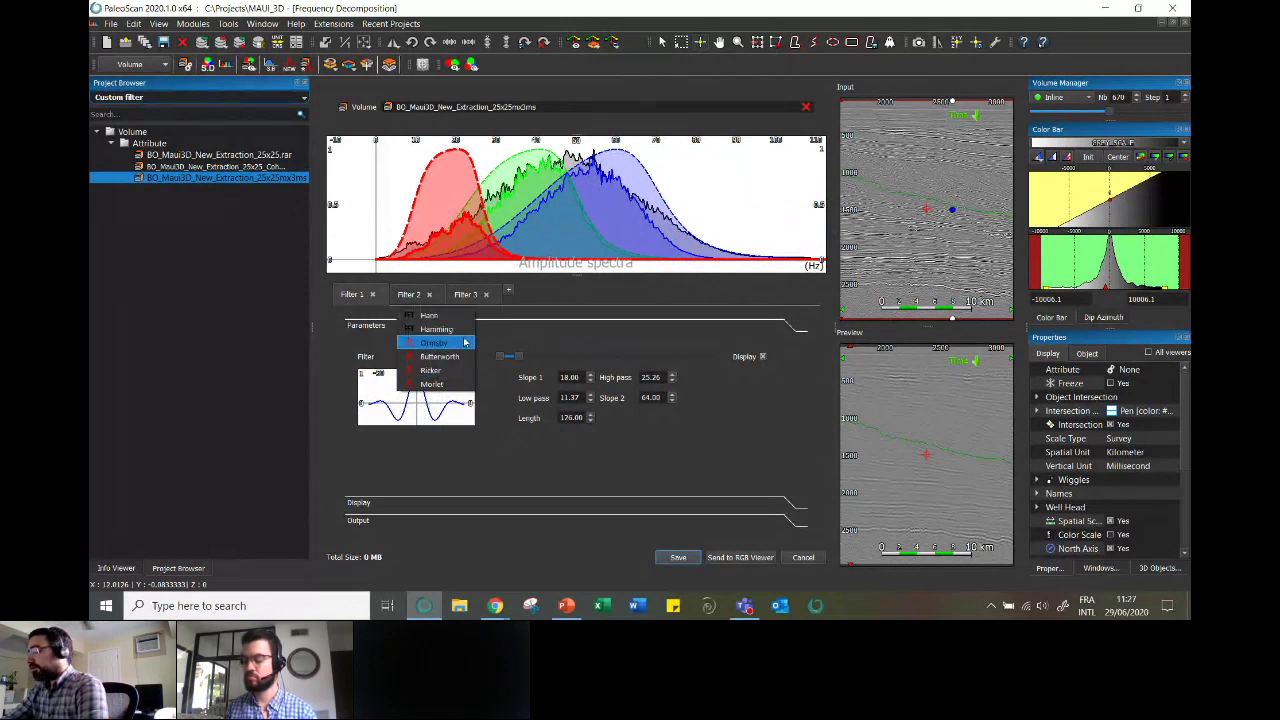
left_click(437, 316)
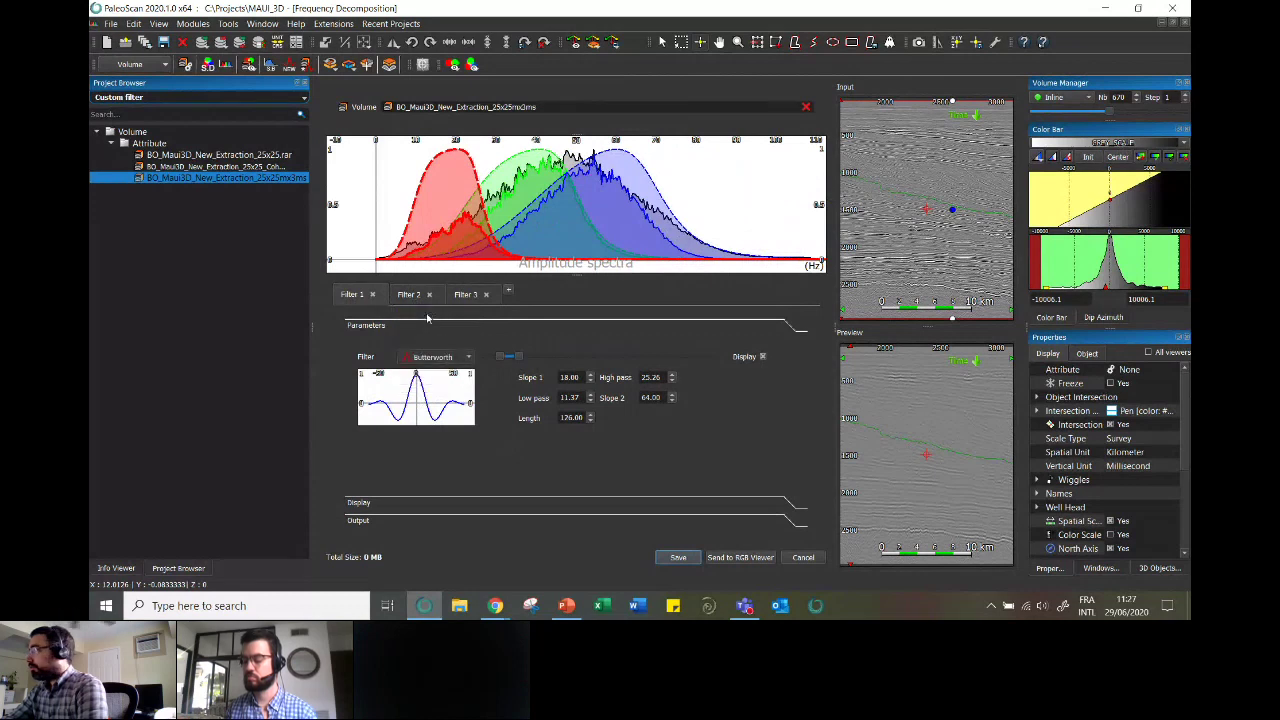
left_click(440, 357)
left_click(432, 384)
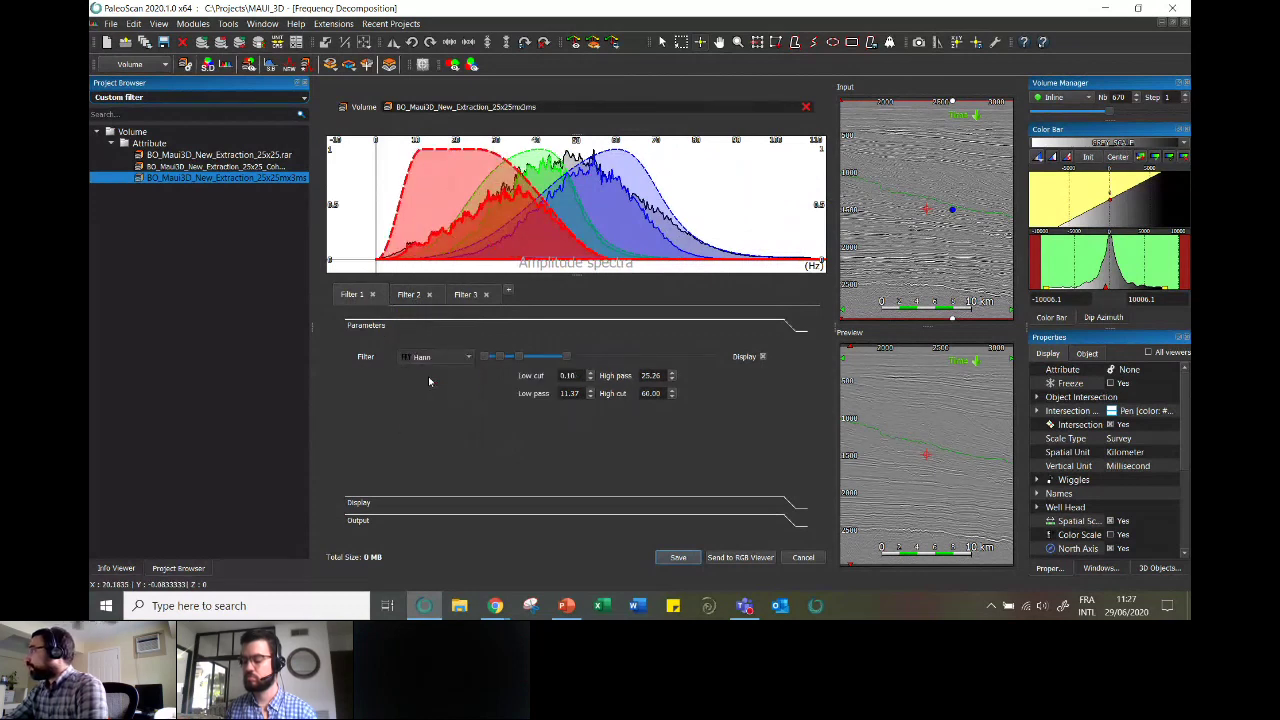
left_click(433, 357)
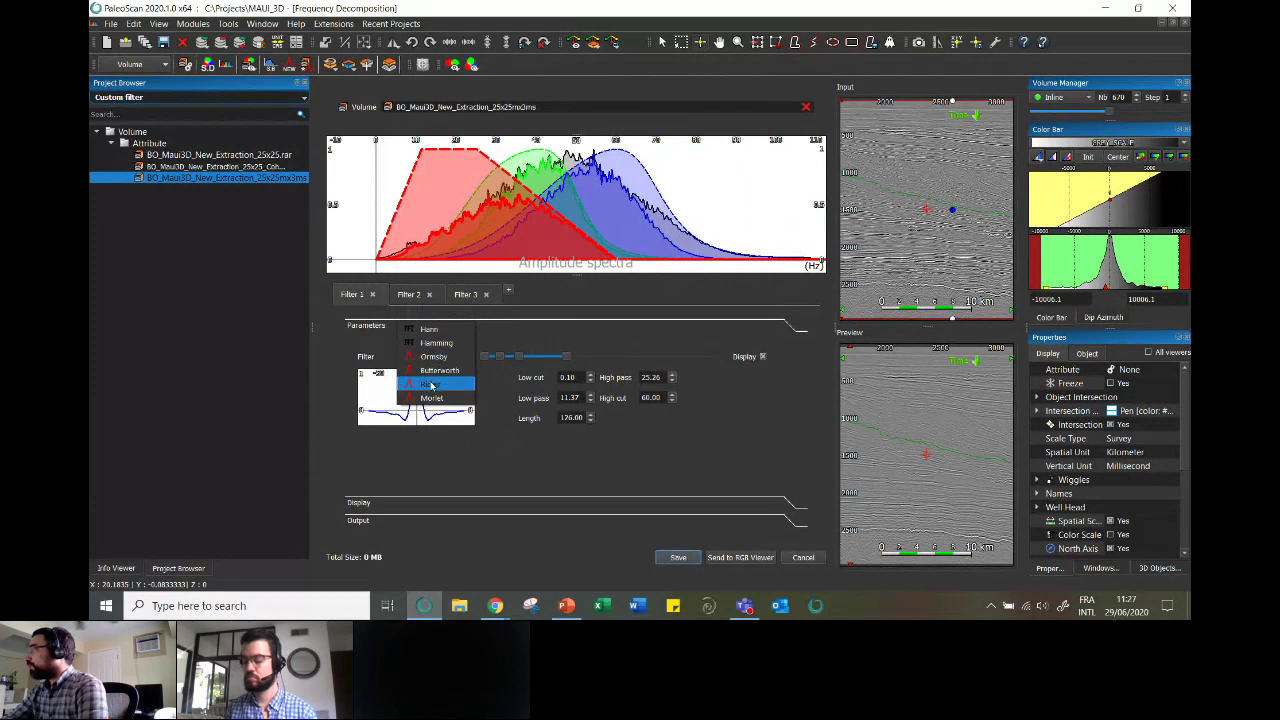
left_click(432, 385)
left_click(432, 360)
left_click(429, 373)
left_click(415, 360)
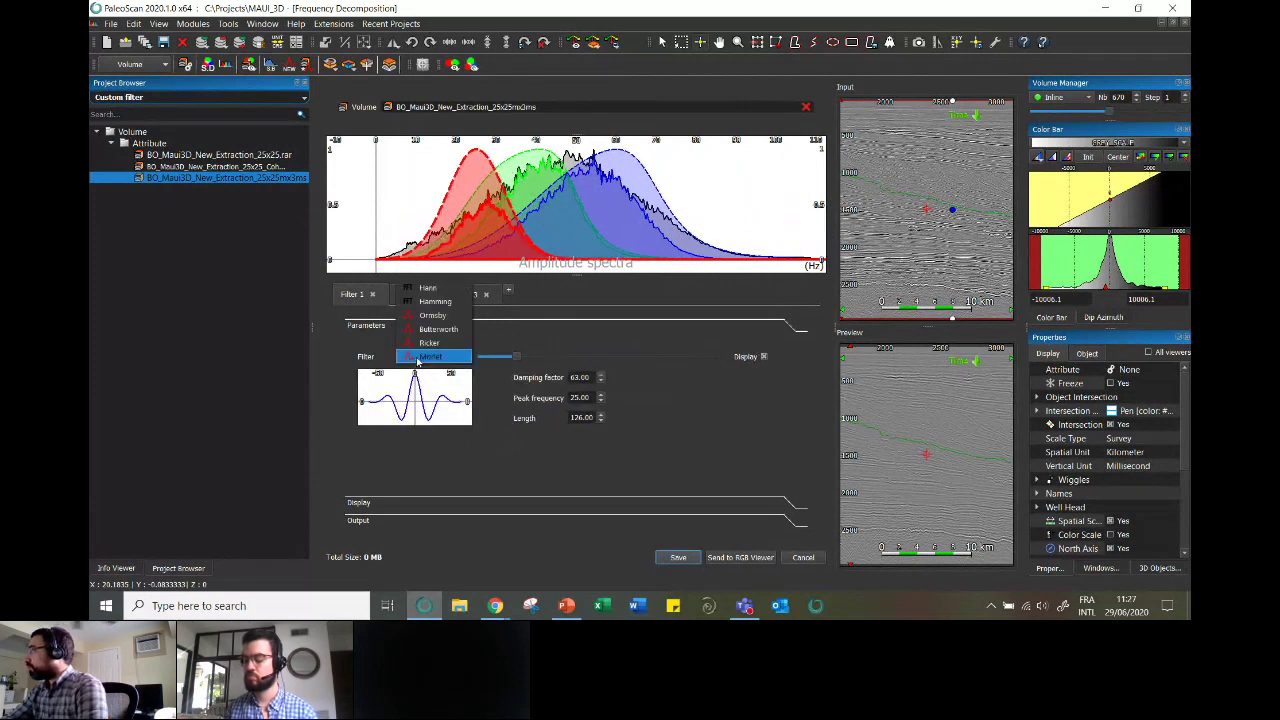
left_click(430, 332)
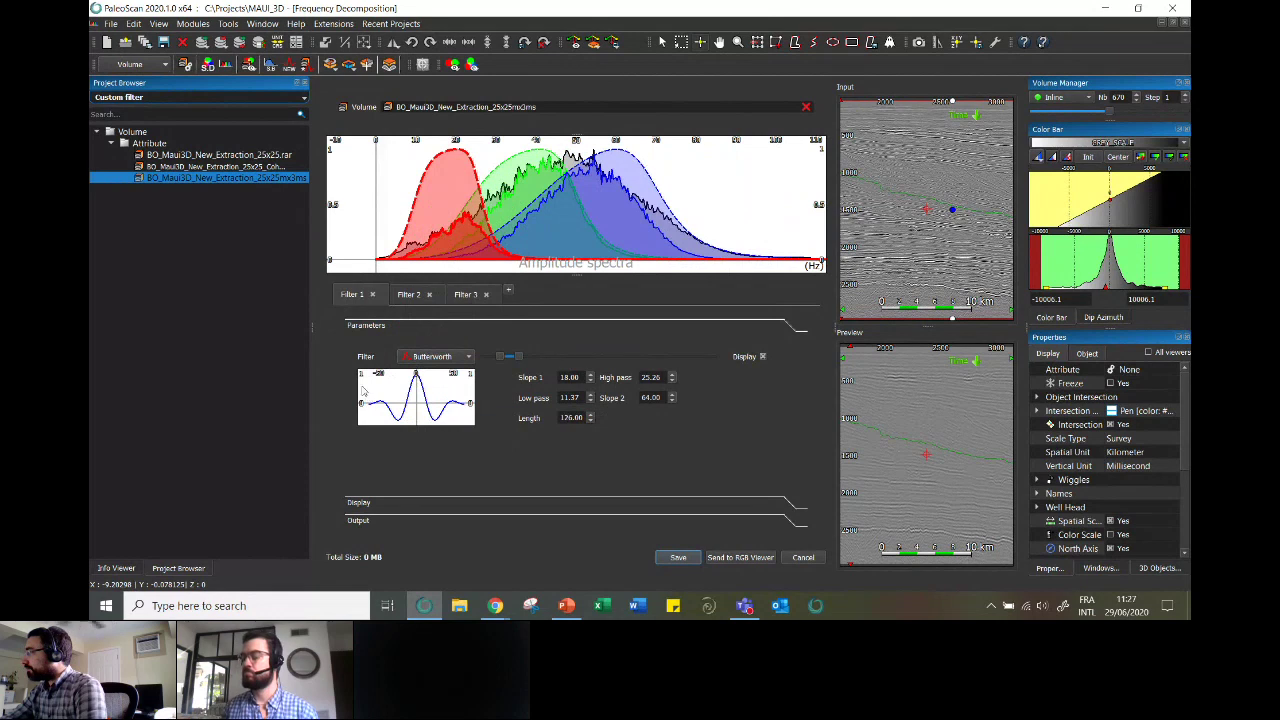
- Set Filter 1's low pass to 15 and its high pass to 27
mouse_move(534, 359)
left_mouse_down()
mouse_move(514, 357)
mouse_move(519, 368)
left_mouse_up()
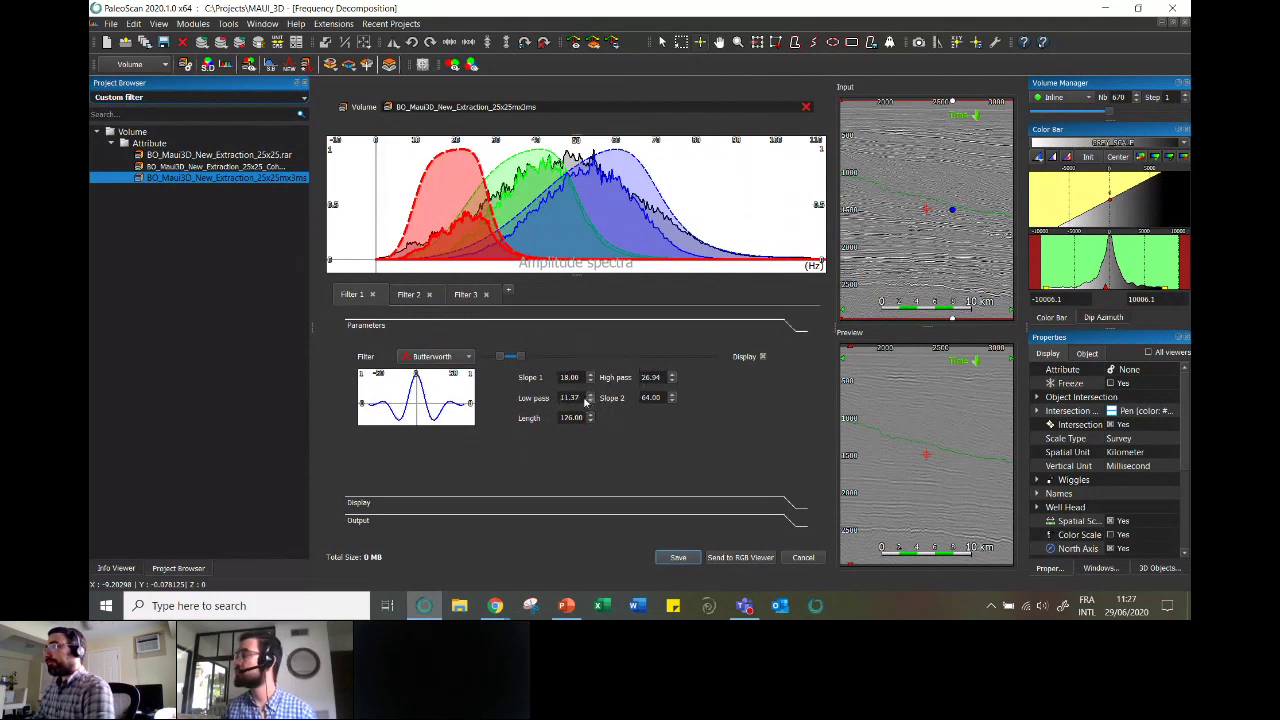
left_click_drag(590, 398, 520, 399)
type("15")
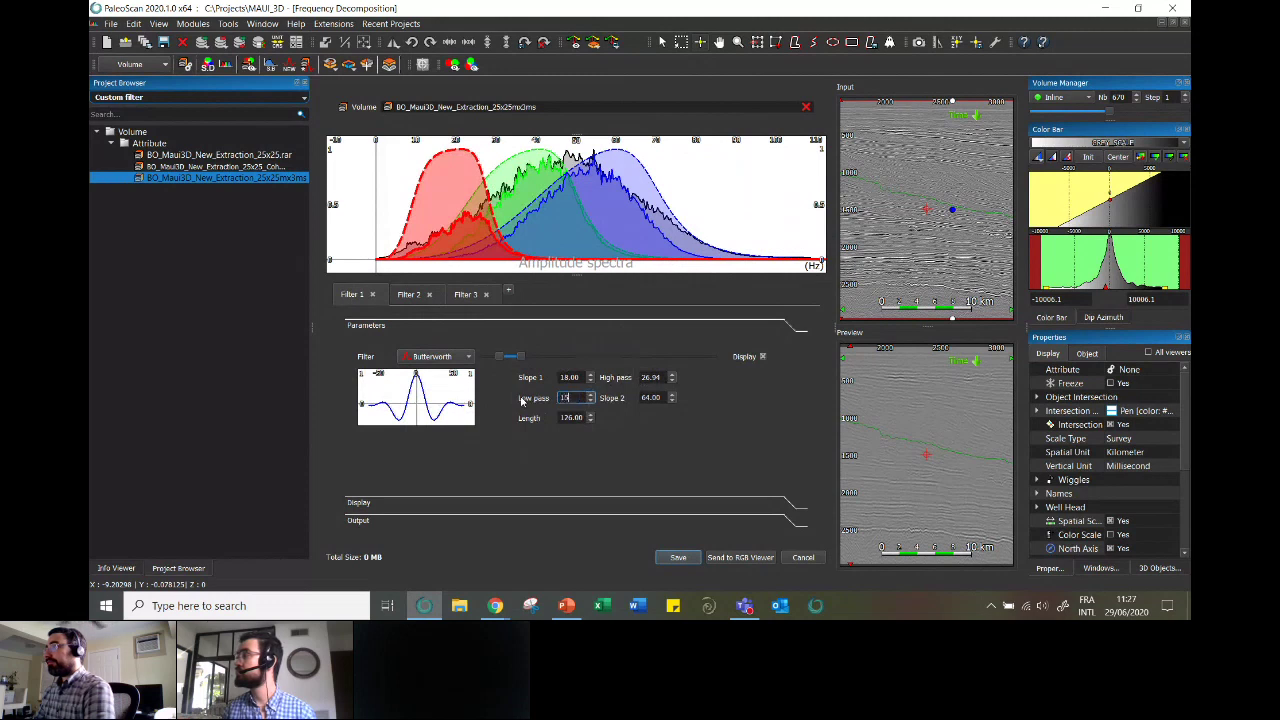
key("Return")
left_click_drag(664, 377, 613, 383)
type("27")
key("Return")
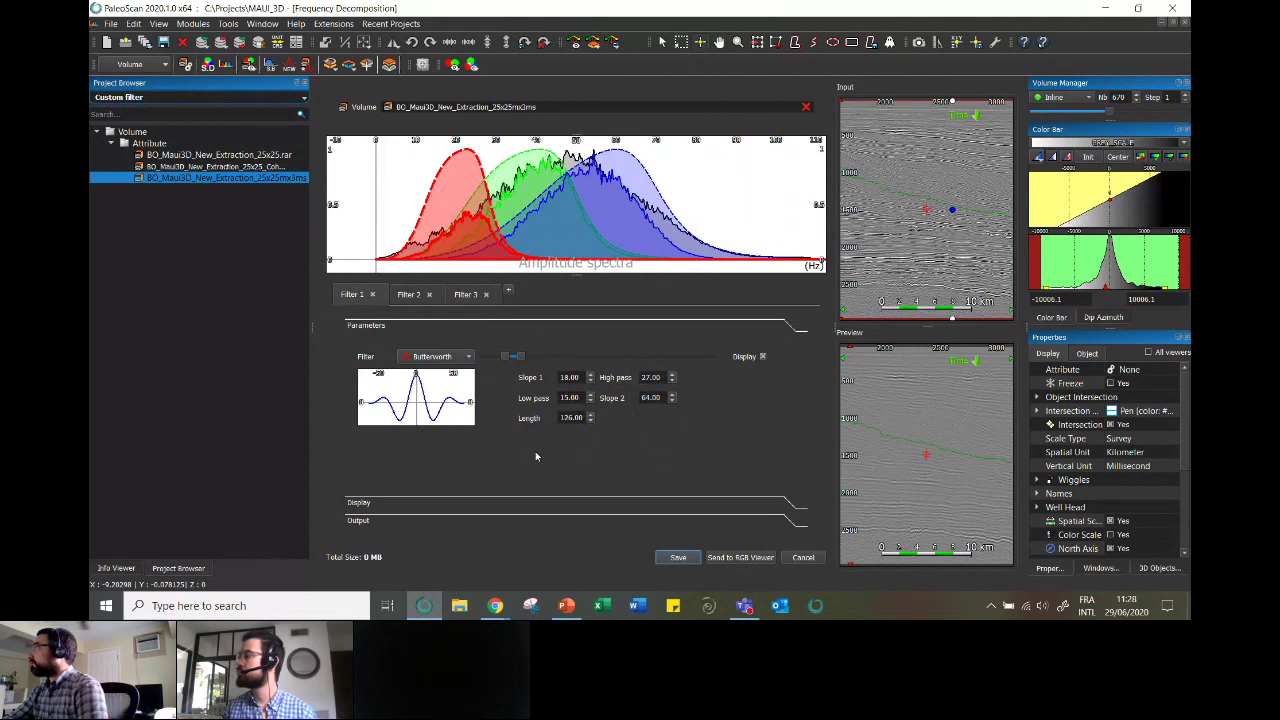
- Review Filters 2 and 3, and enable and disable volume creation in Filter 3's output settings
left_click(409, 294)
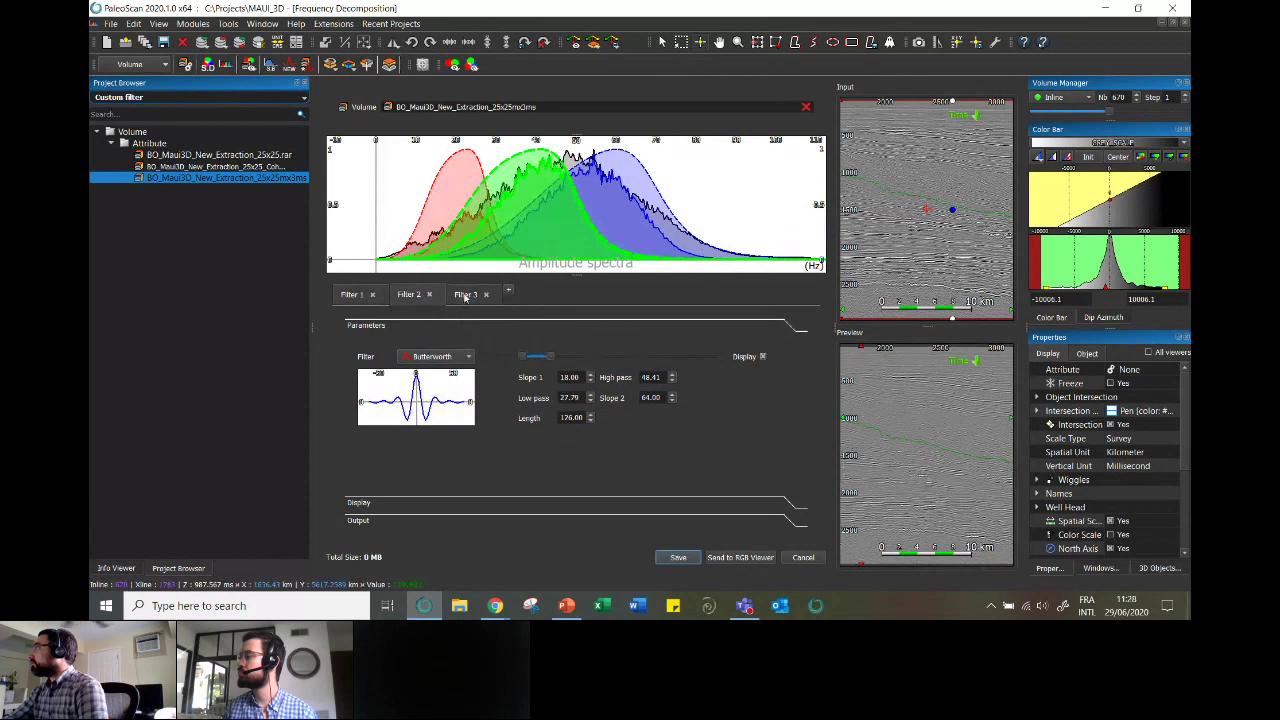
left_click(465, 295)
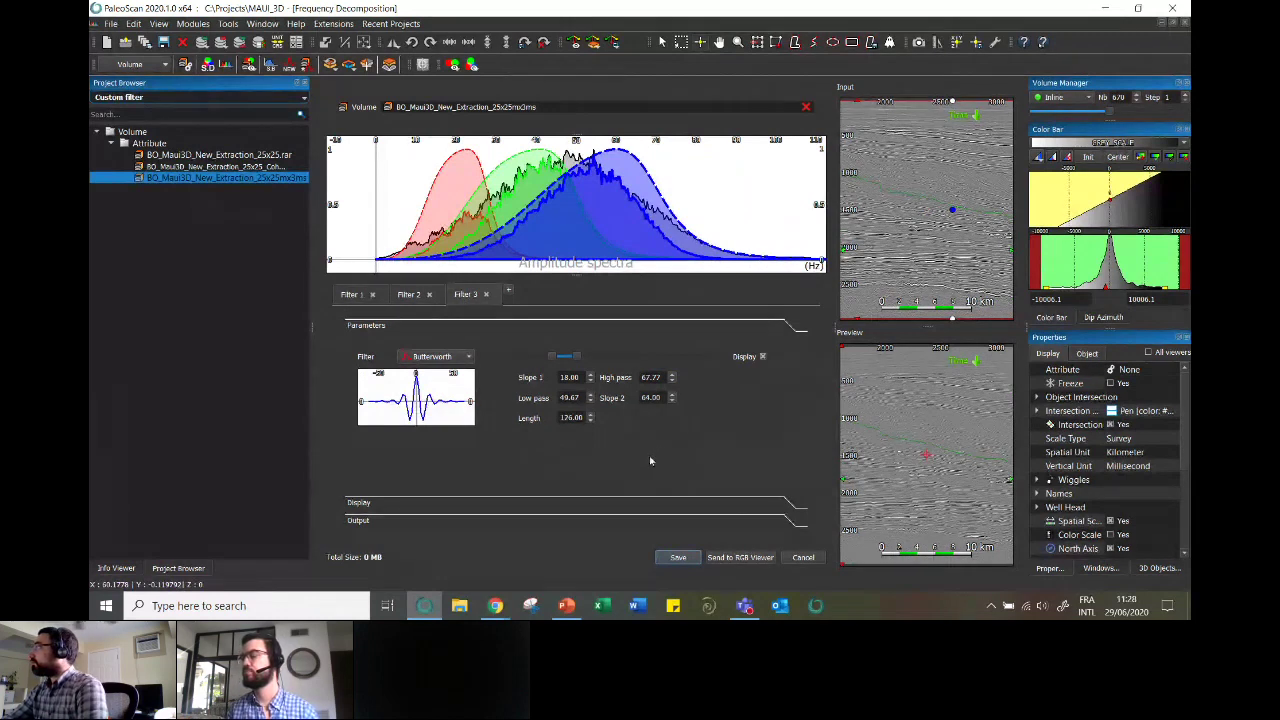
left_click(358, 520)
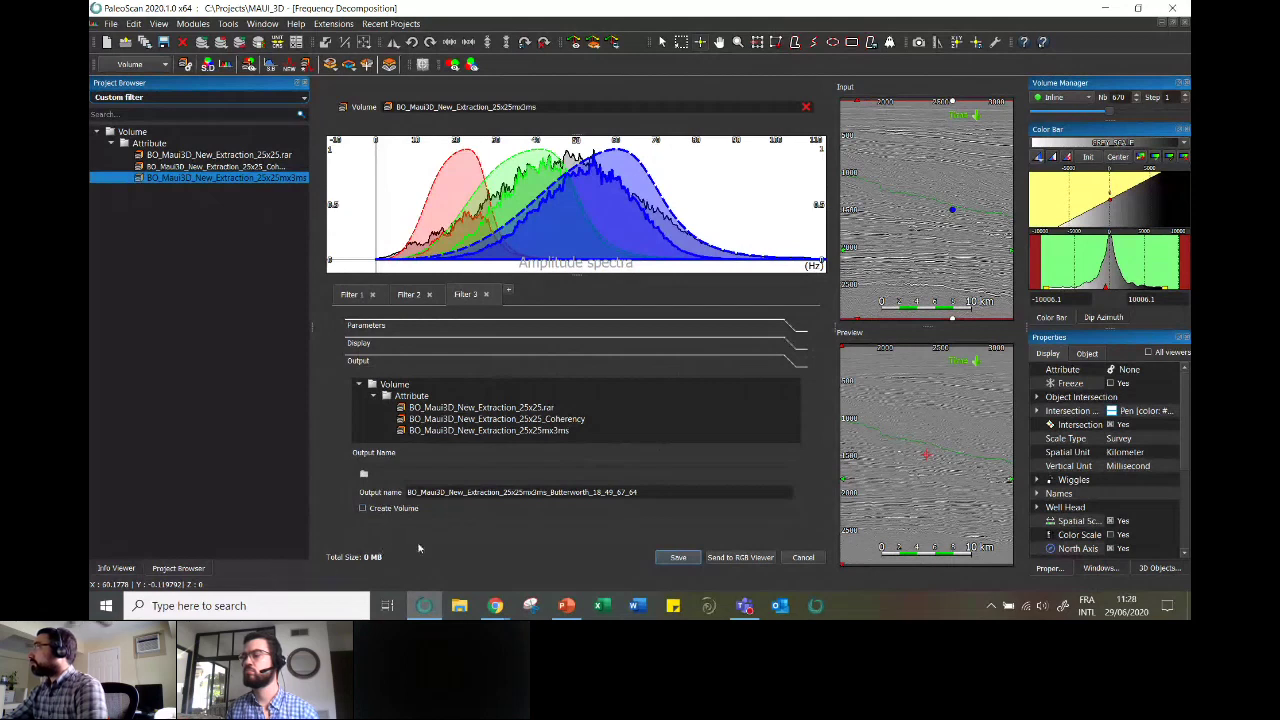
left_click(362, 509)
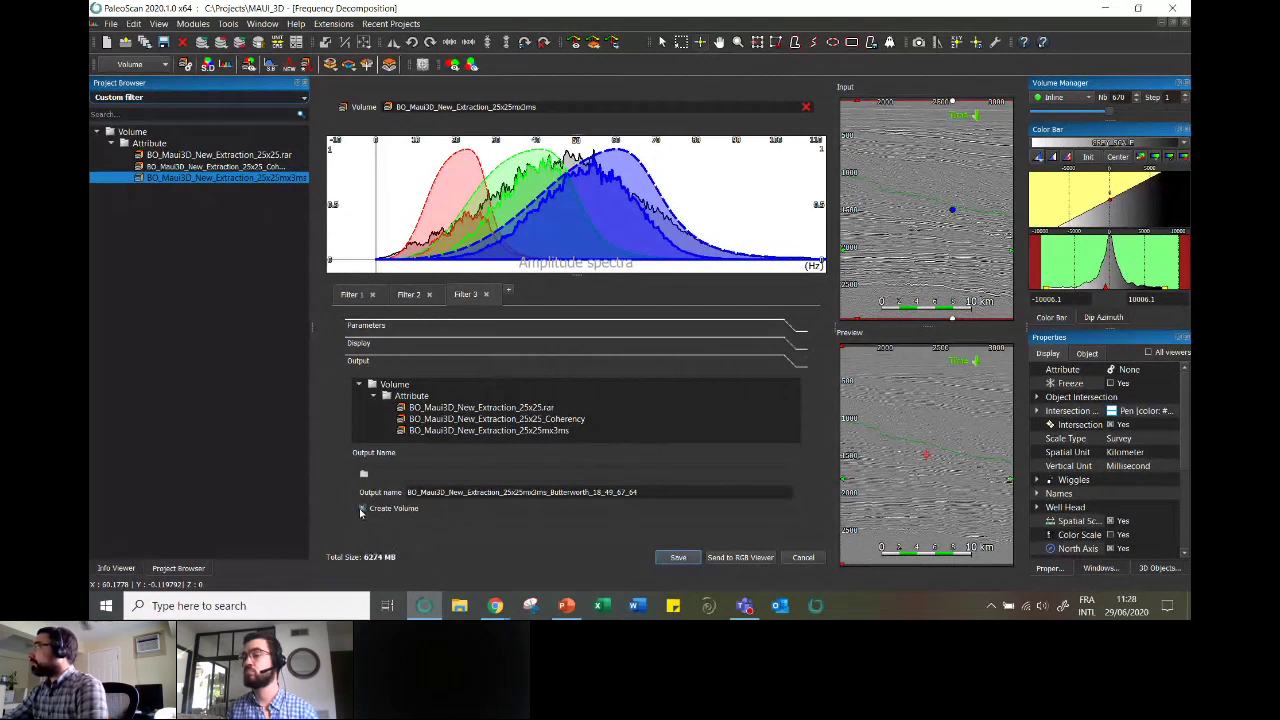
left_click(363, 509)
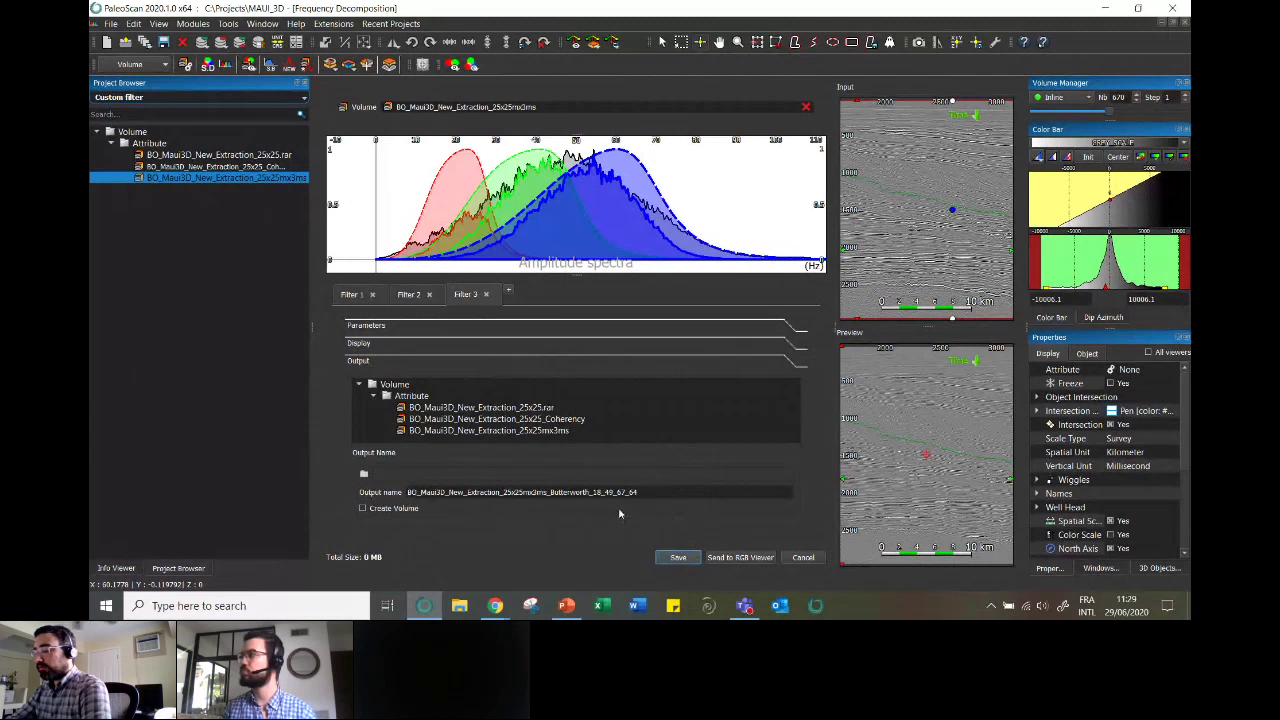
- Check the output settings of Filters 2 and 1 and close Frequency Decomposition without creating a volume
left_click(393, 295)
left_click(341, 295)
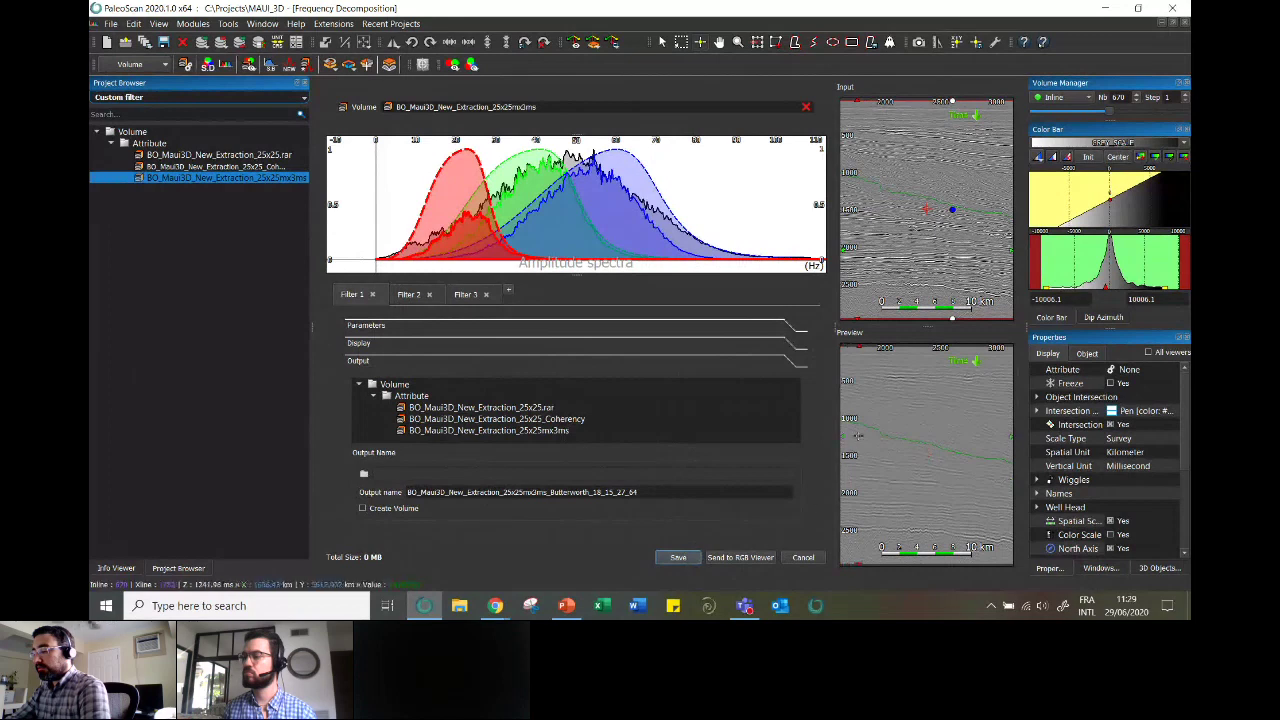
left_click(768, 551)
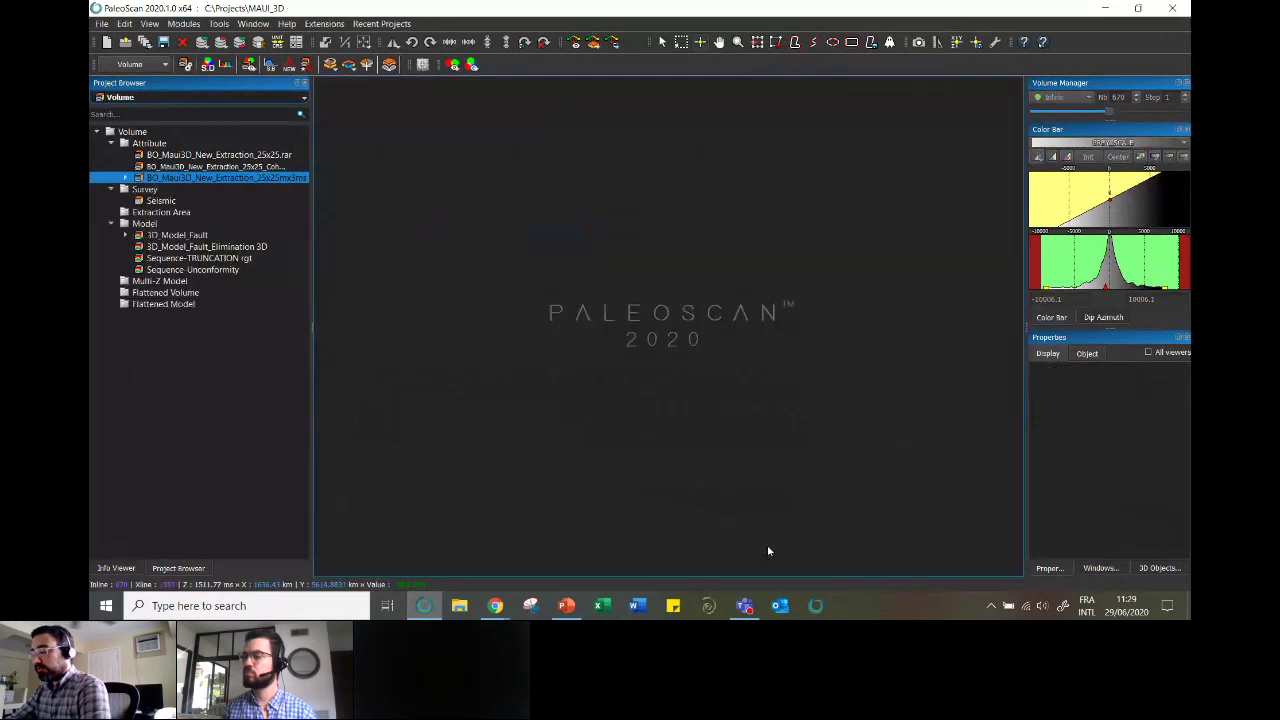
- Expand the BO_Maui3D_New_Extraction_25x25mx3ms volume in the project browser and widen the browser to show the full names of its derived volumes
left_click_drag(312, 309, 380, 320)
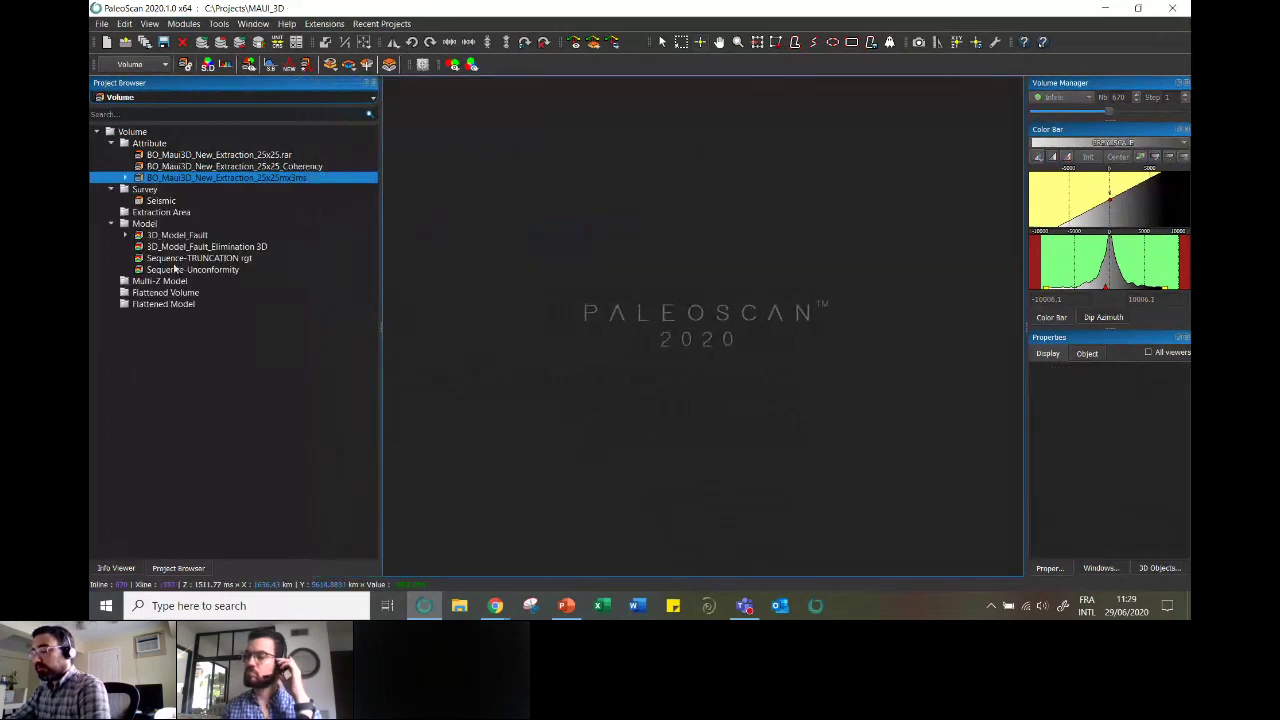
left_click(125, 178)
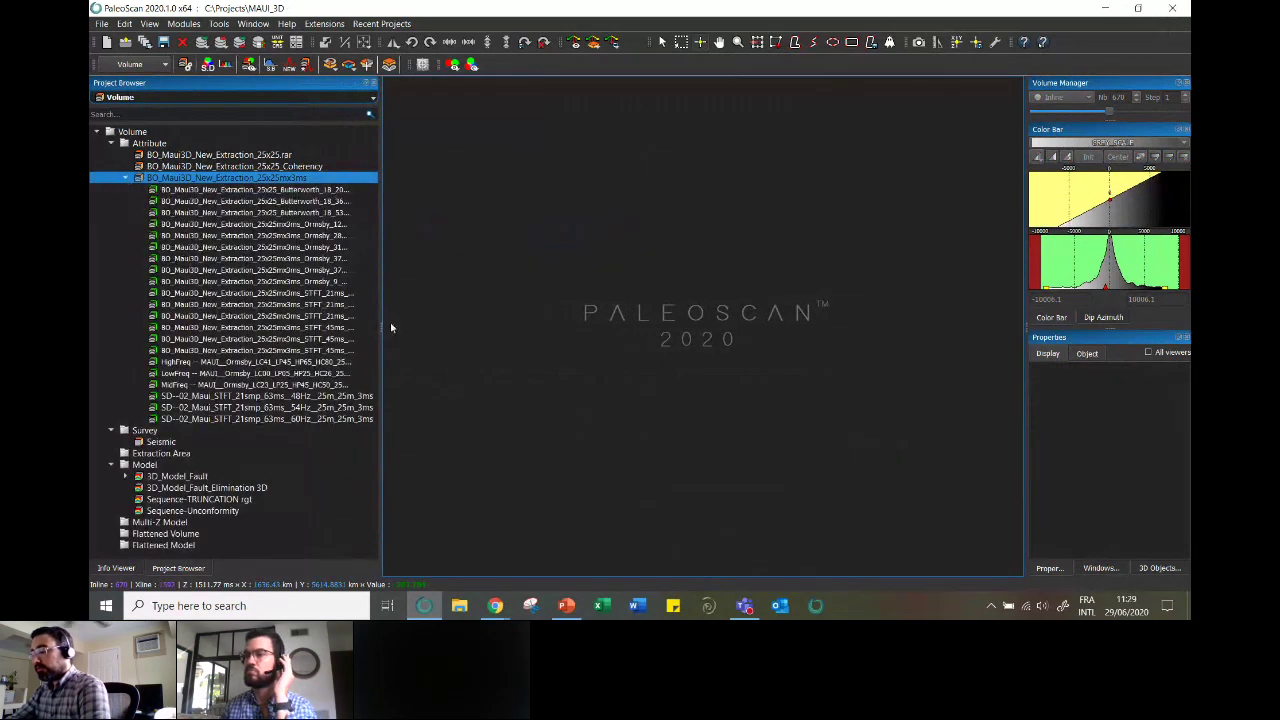
left_click_drag(380, 324, 483, 317)
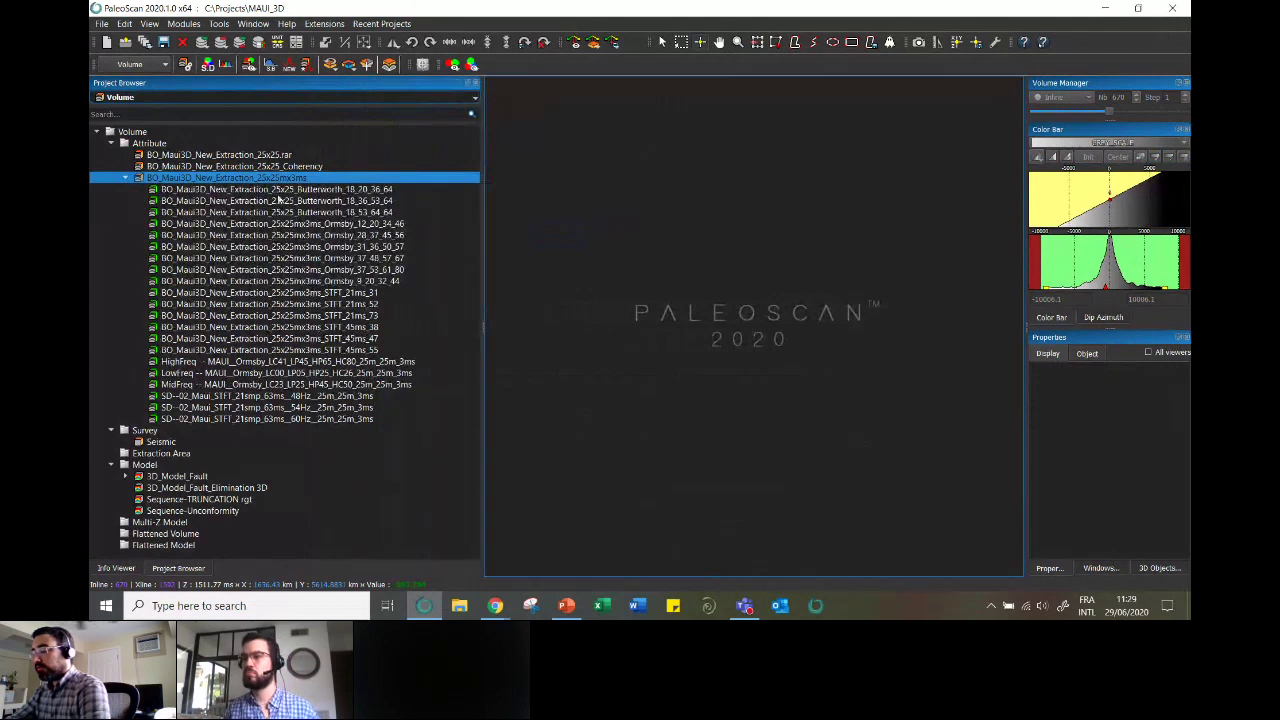
- Point out the first Butterworth volume, narrow the project browser, and collapse the BO_Maui3D_New_Extraction_25x25mx3ms volume
left_click(358, 189)
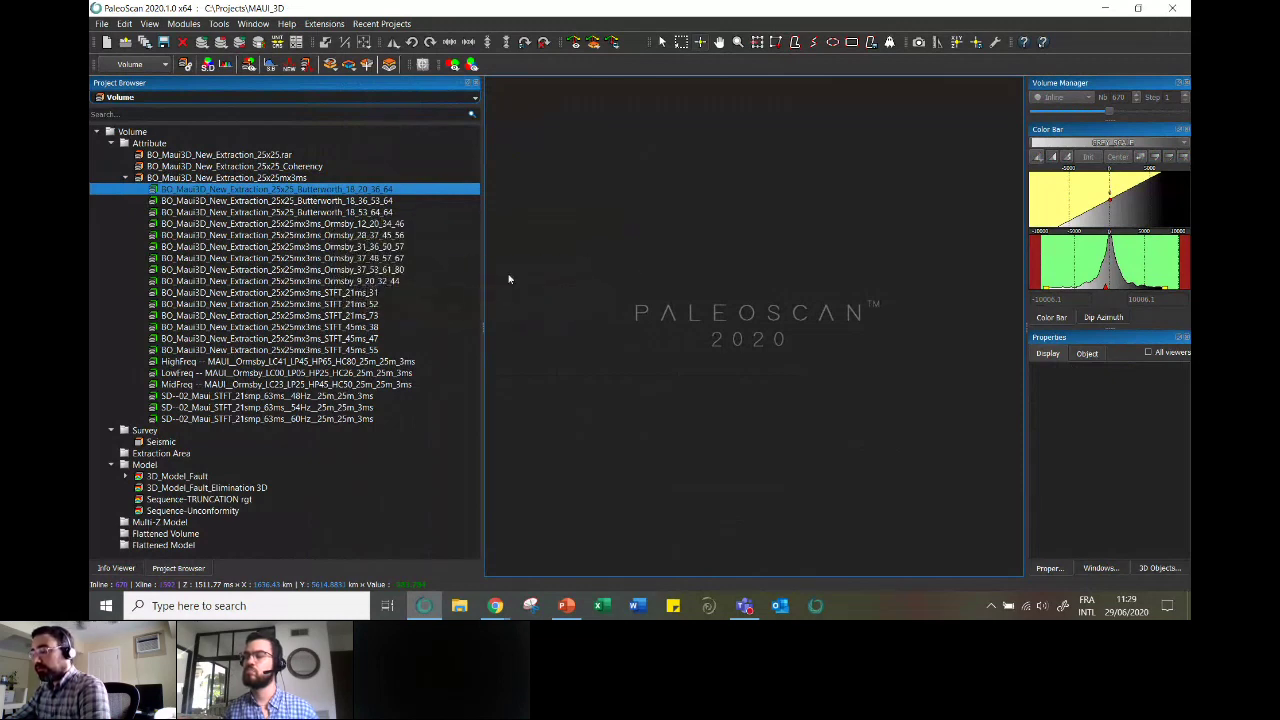
left_click_drag(483, 297, 346, 297)
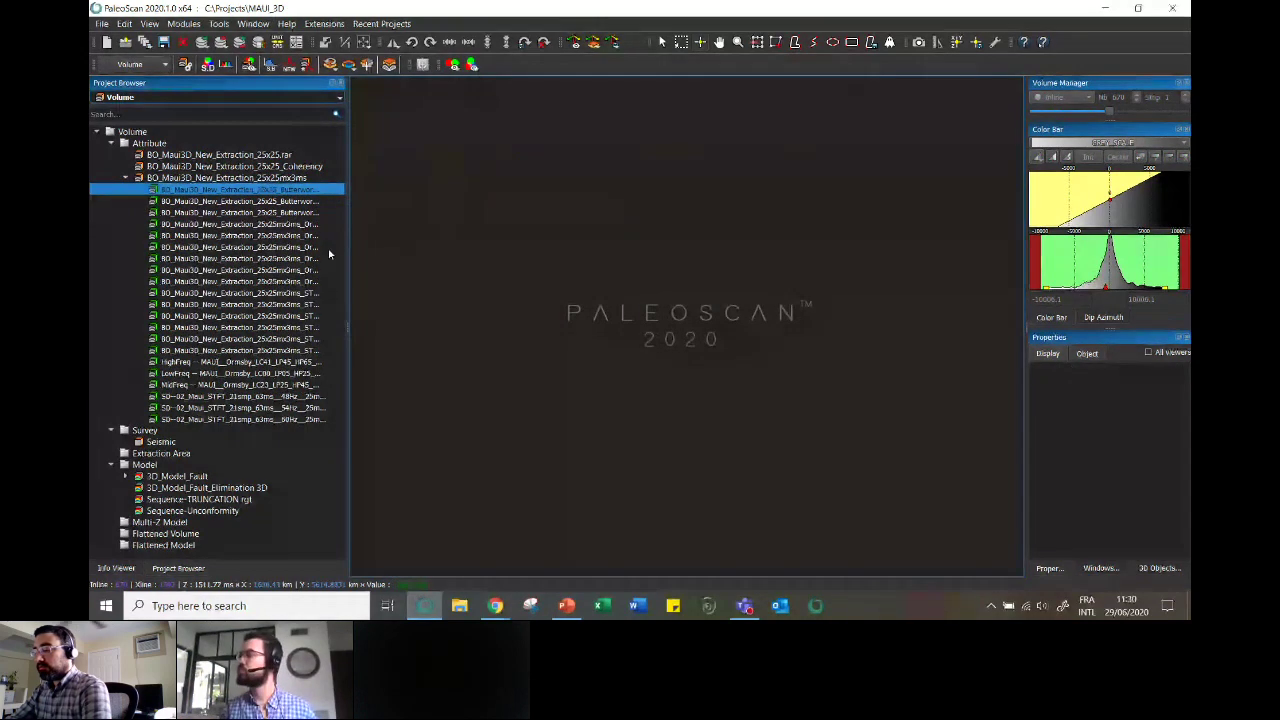
left_click(124, 178)
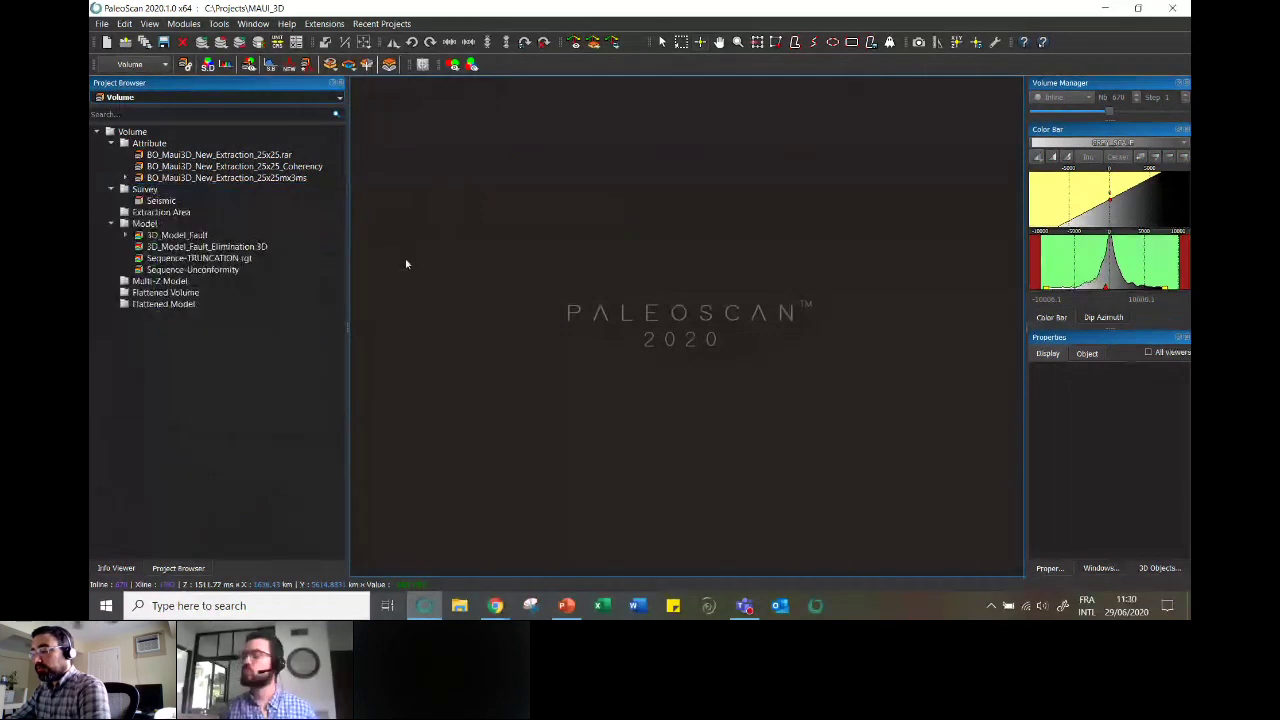
- Switch to the Horizon Stack module, open Horizon Stack Duplication, set Z-Value as the input horizon stack, and enlarge the dialog
left_click(257, 97)
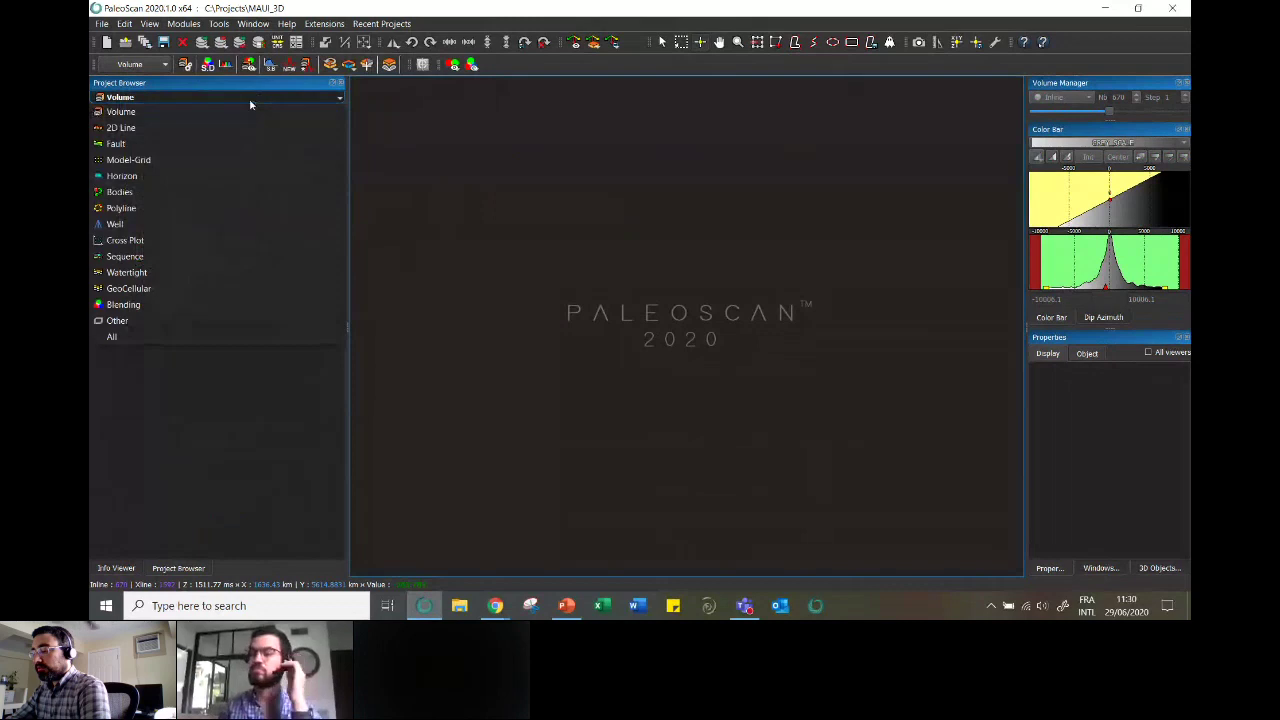
left_click(143, 75)
left_click(140, 177)
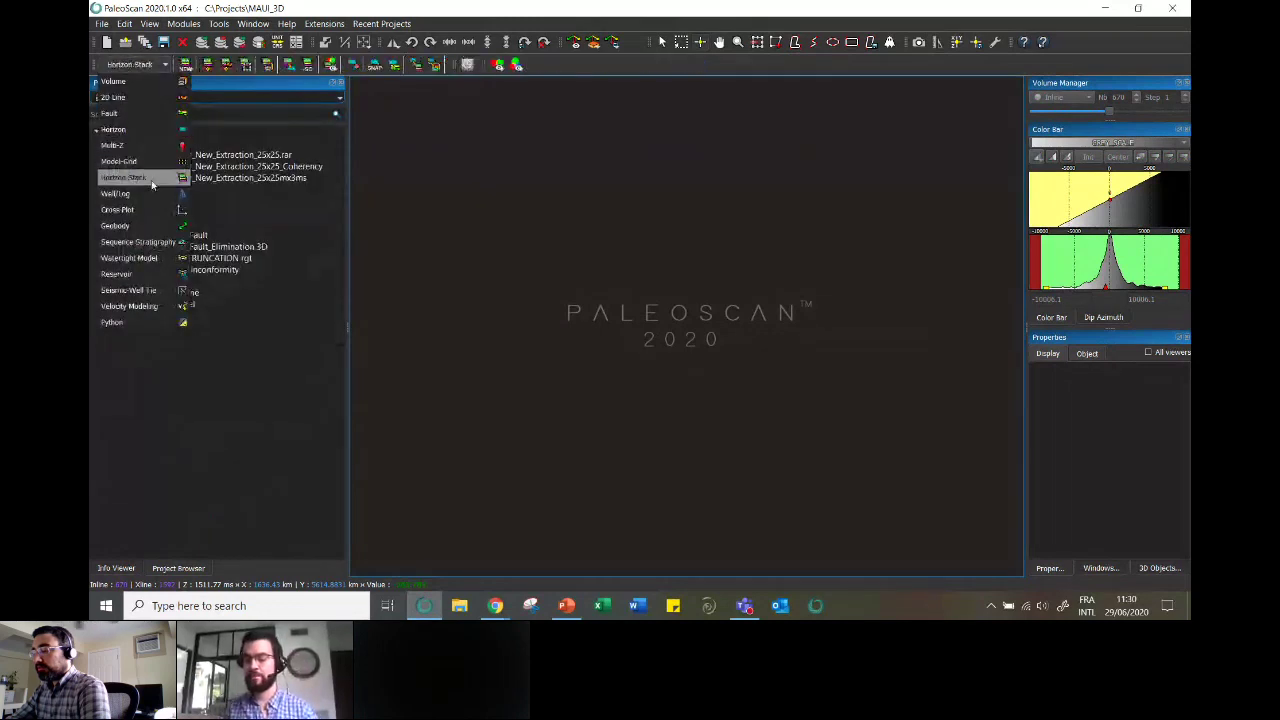
left_click(268, 65)
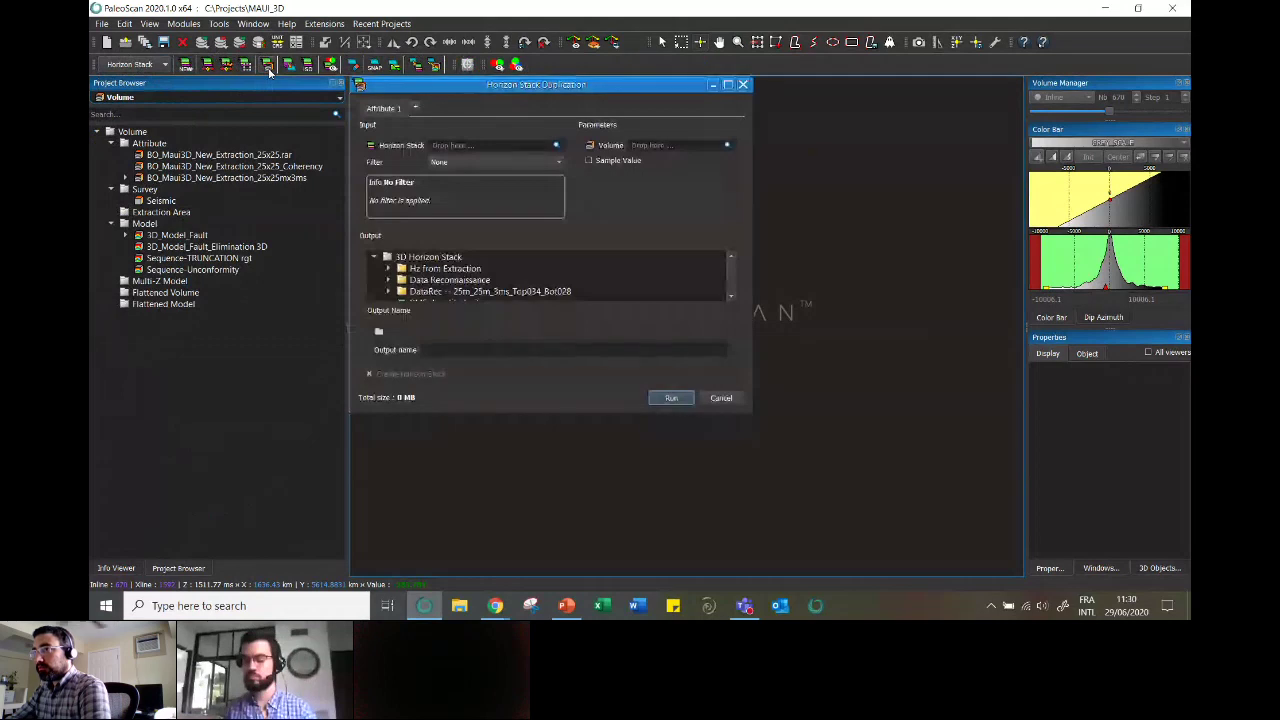
left_click(556, 146)
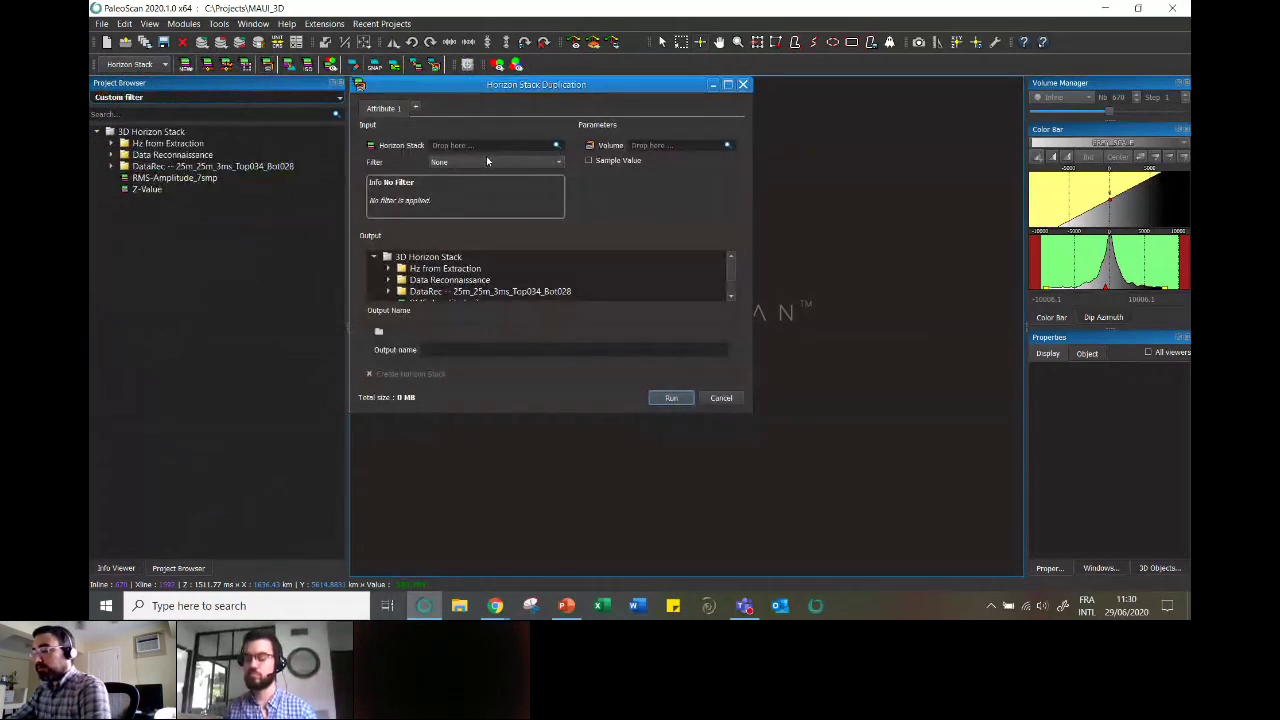
left_click_drag(147, 189, 498, 148)
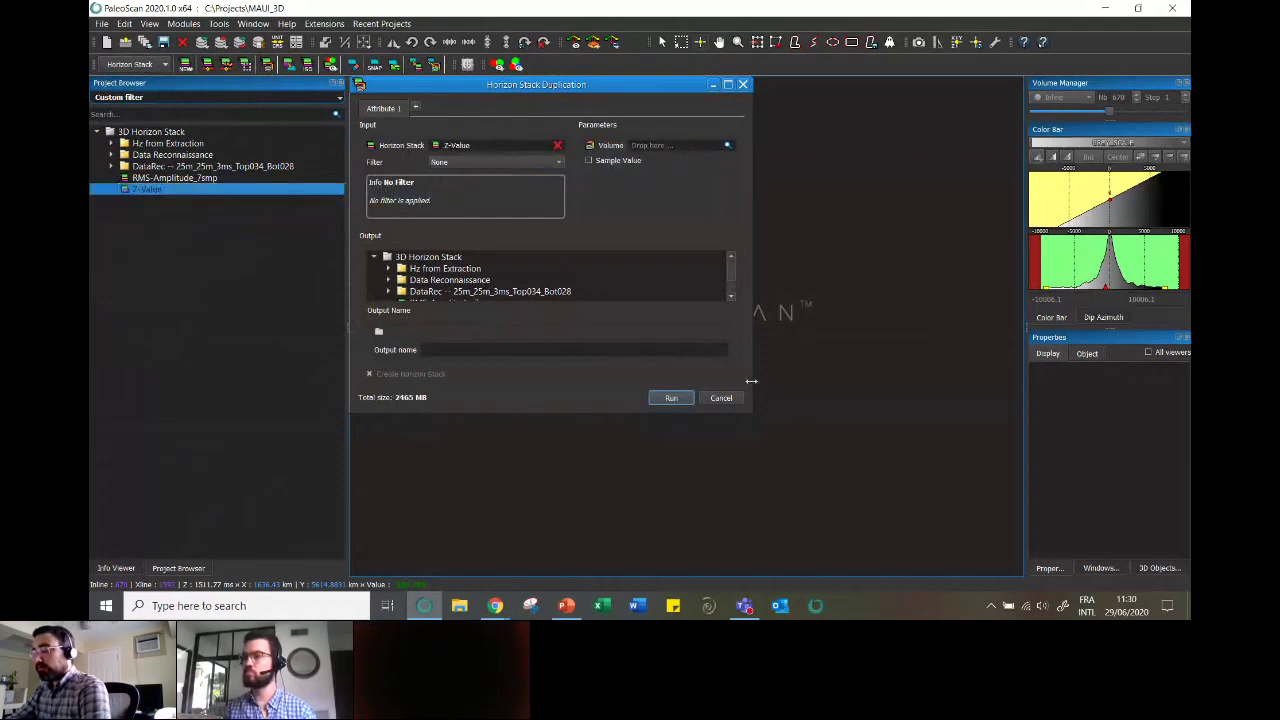
left_click_drag(752, 410, 932, 460)
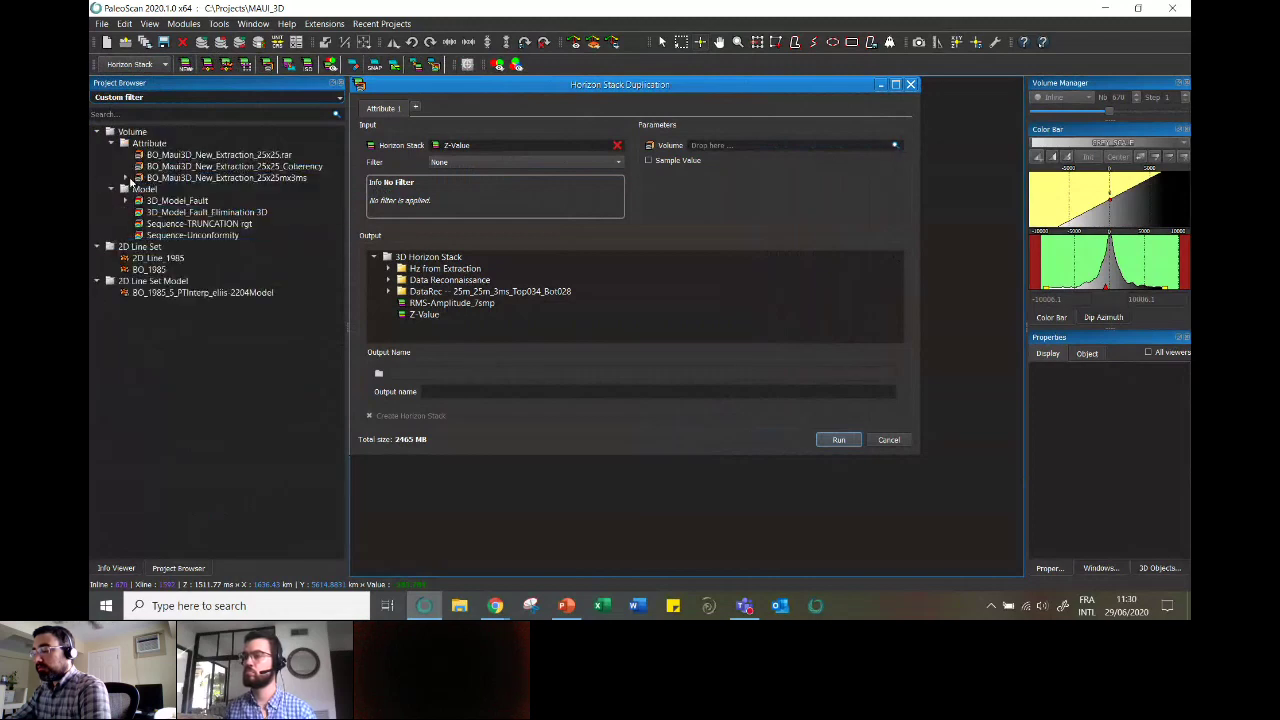
- Assign the Butterworth 18_20_36_64, 18_36_53_64 and 18_53_64_64 volumes to Attributes 1, 2 and 3 of the duplication
left_click(126, 178)
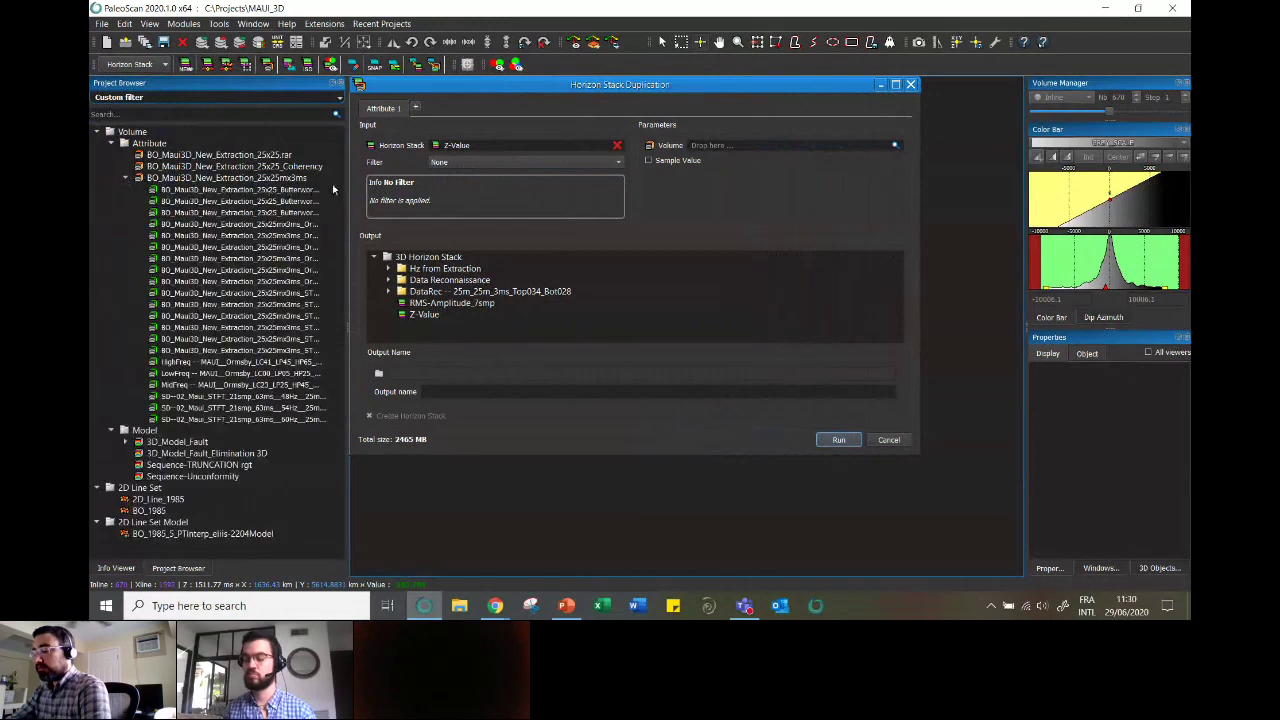
left_click_drag(294, 194, 790, 147)
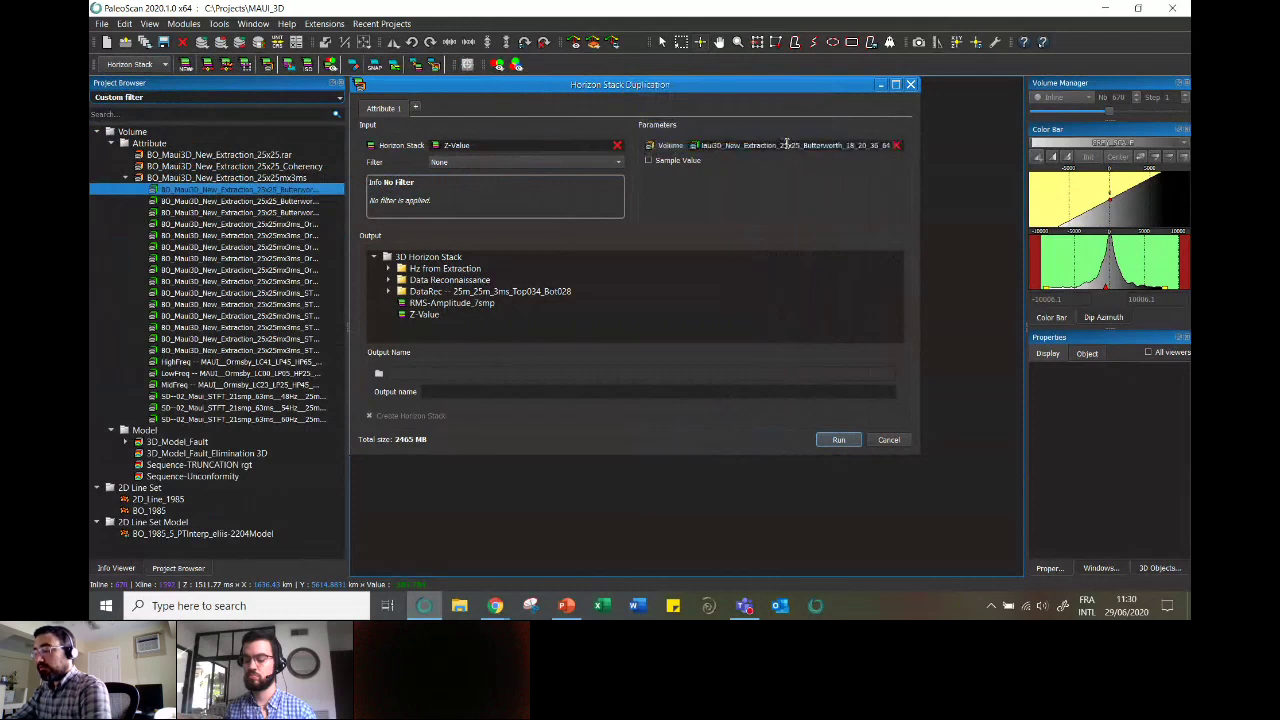
left_click(416, 108)
left_click_drag(226, 205, 732, 150)
left_click(500, 107)
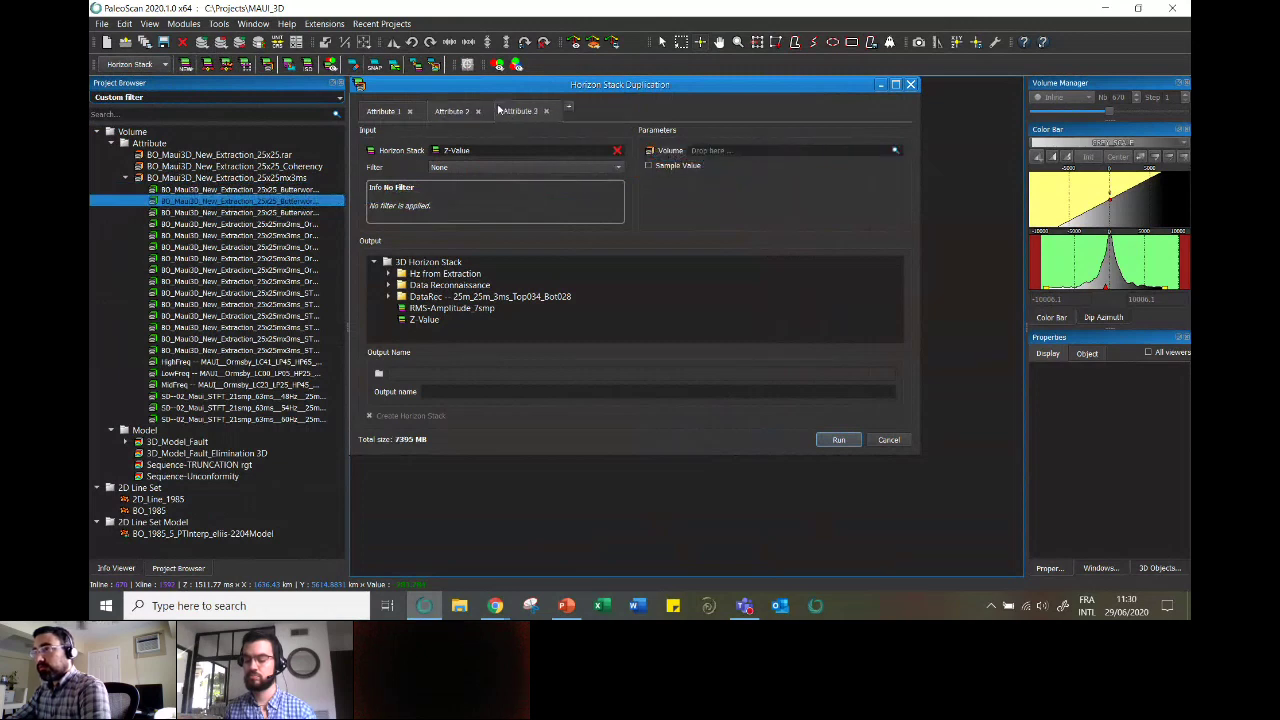
left_click(231, 213)
left_click_drag(231, 213, 700, 151)
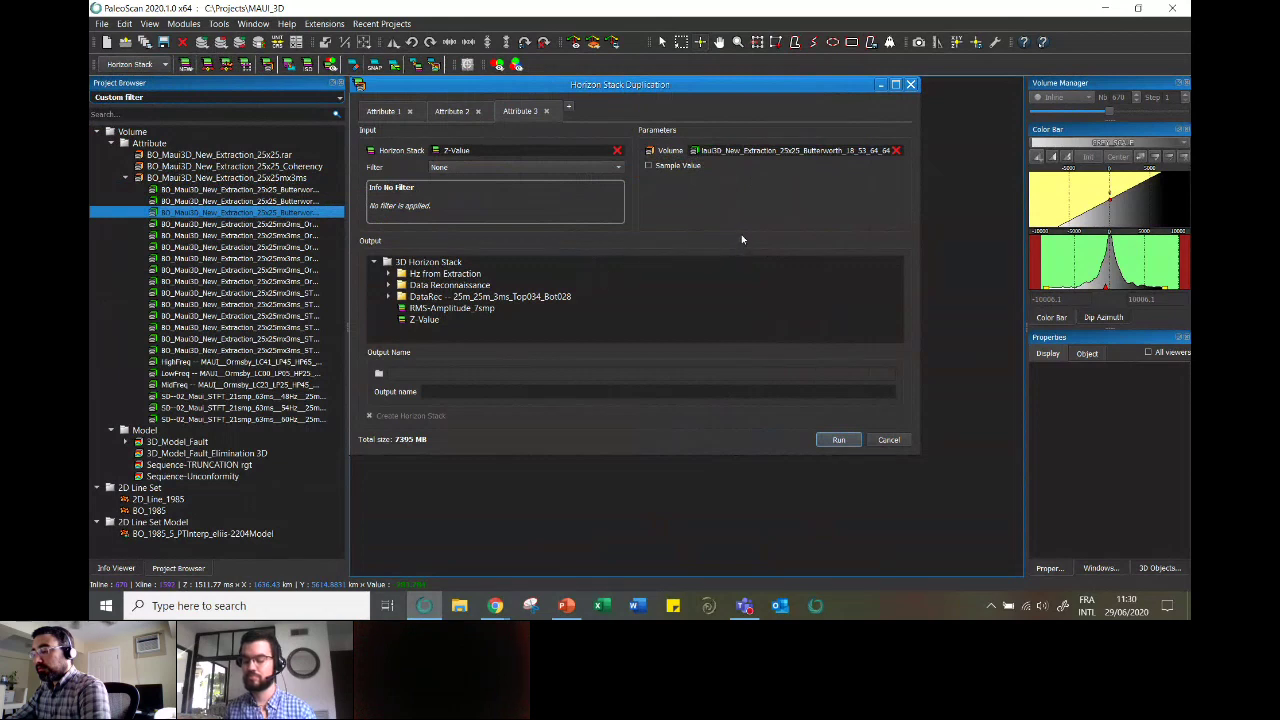
- Point out the output name field and close Horizon Stack Duplication without running it
left_click(557, 389)
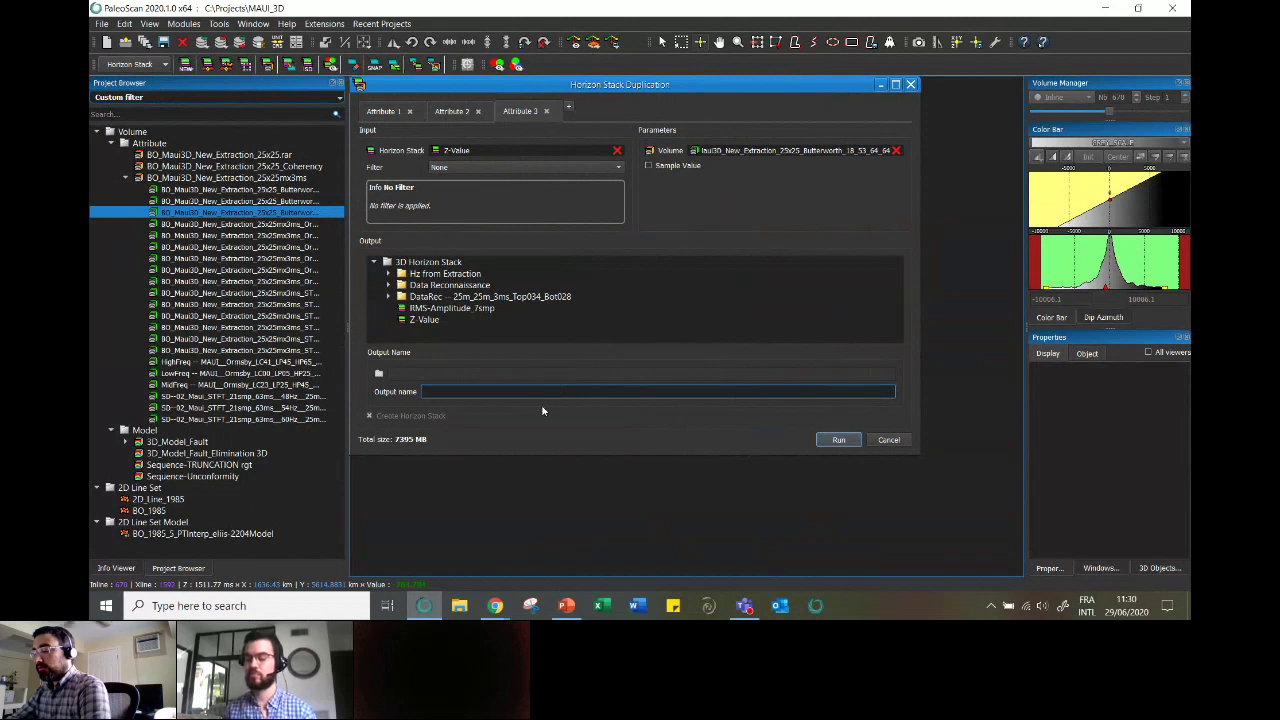
left_click_drag(605, 91, 635, 109)
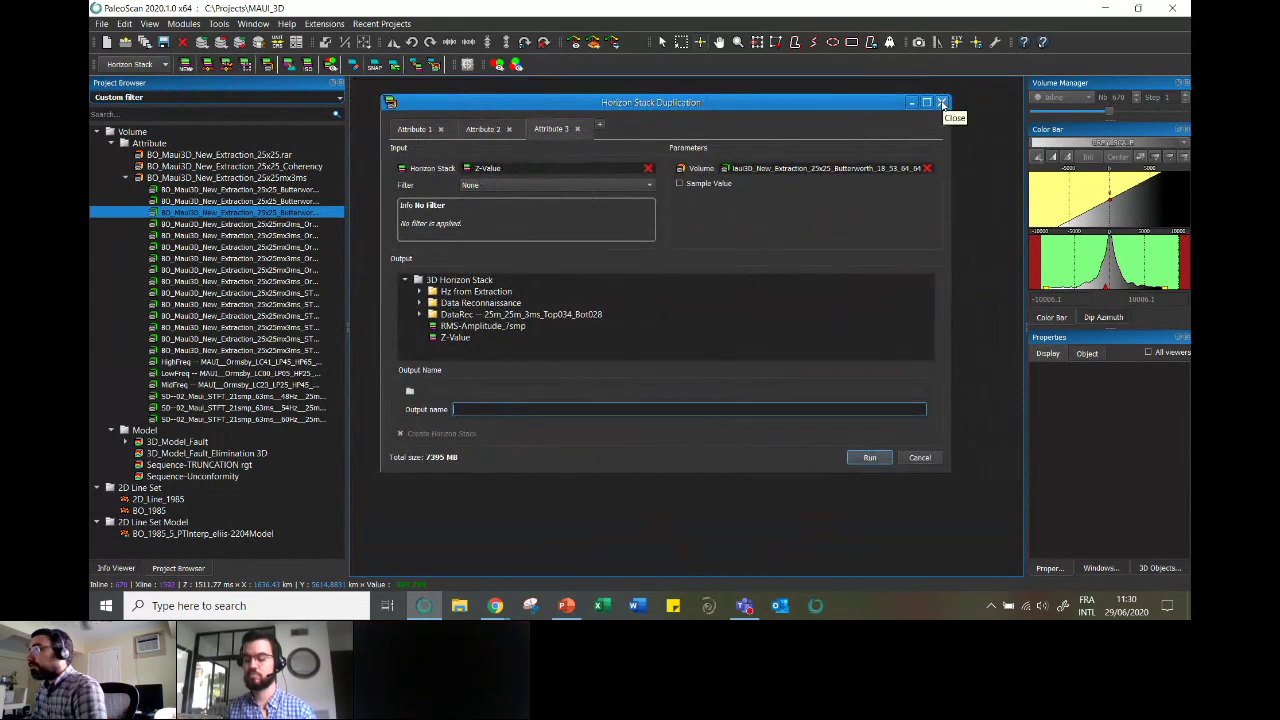
left_click(942, 103)
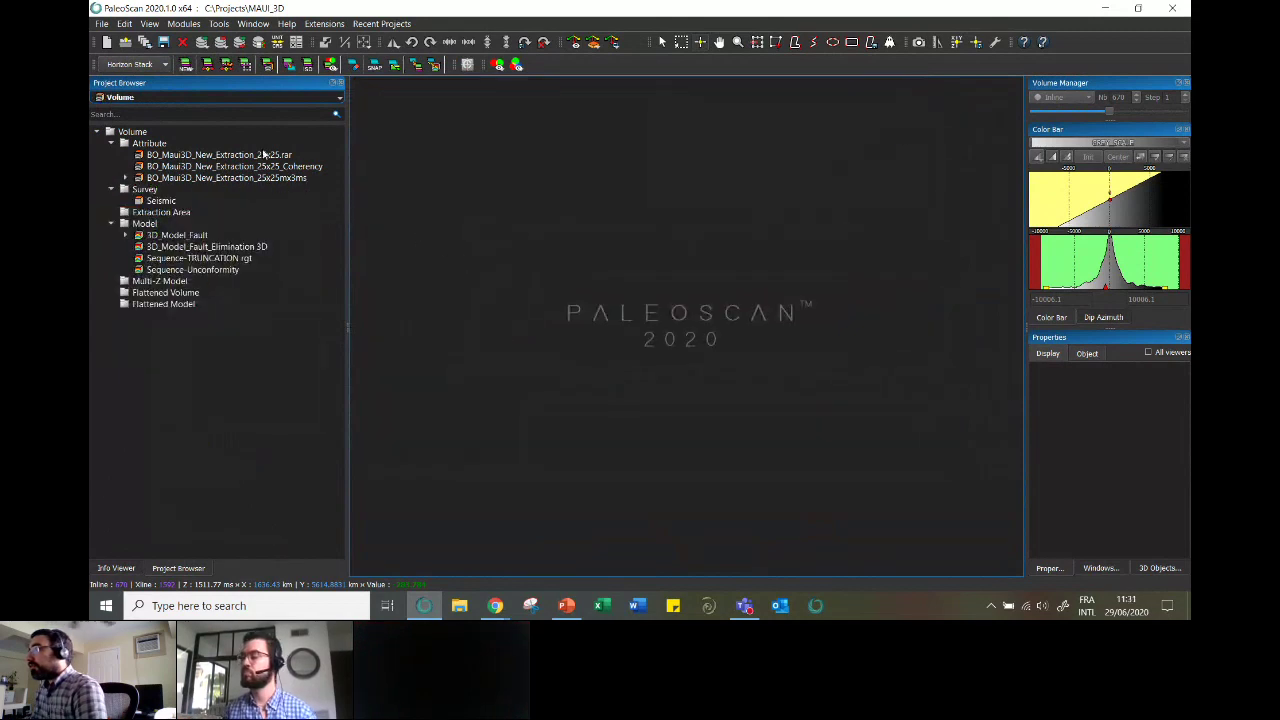
- Create a 3-channel horizon stack color blending viewer, expand the Data Reconnaissance folder, and widen the project browser to read the stack names
left_click(516, 65)
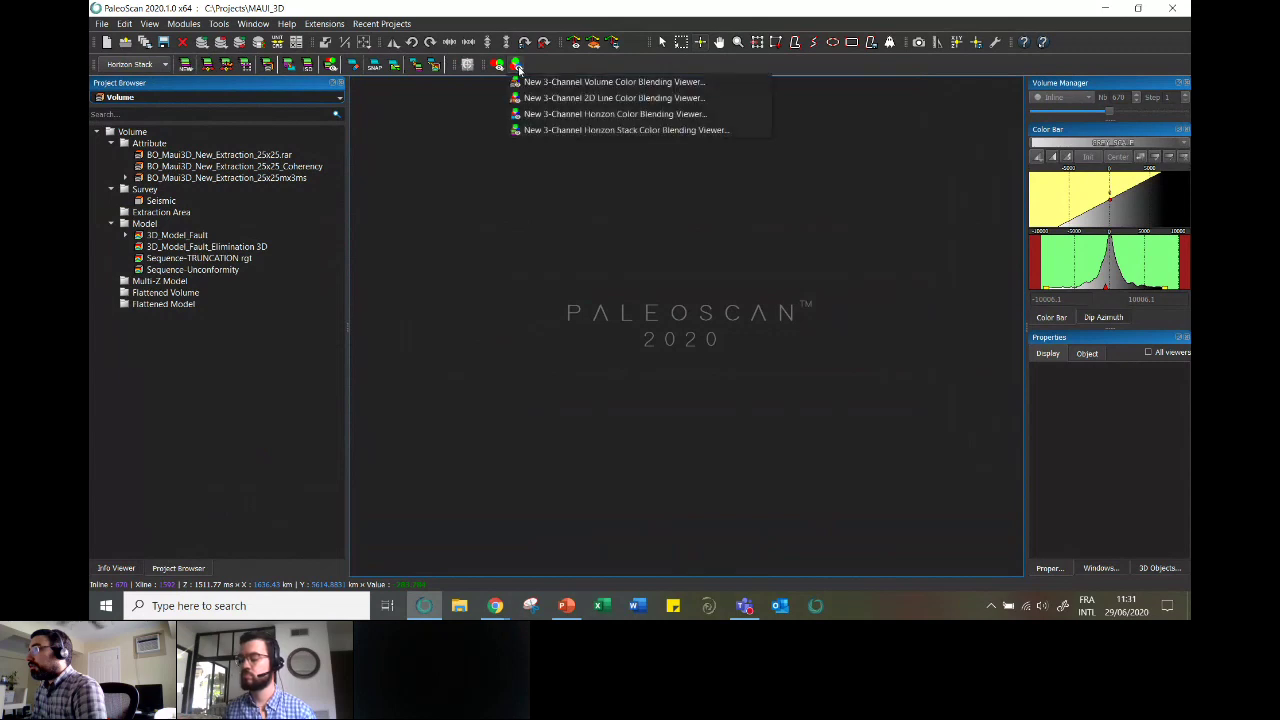
left_click(573, 131)
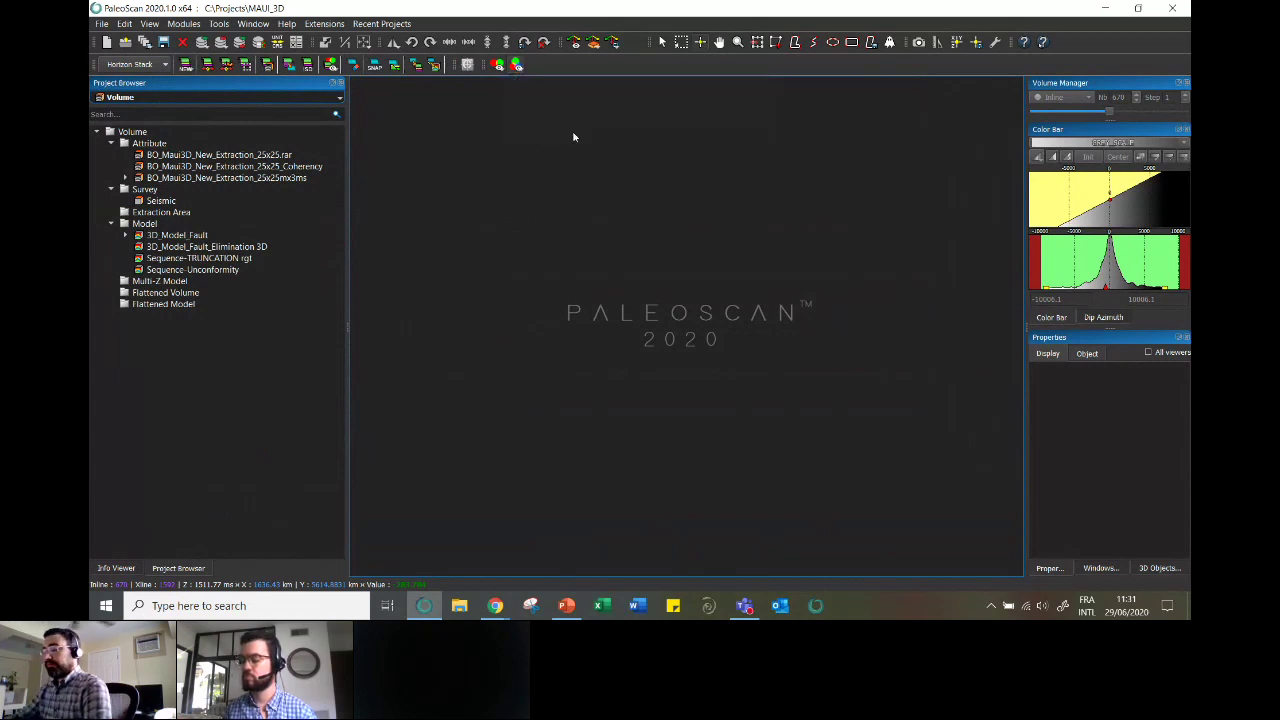
left_click(112, 156)
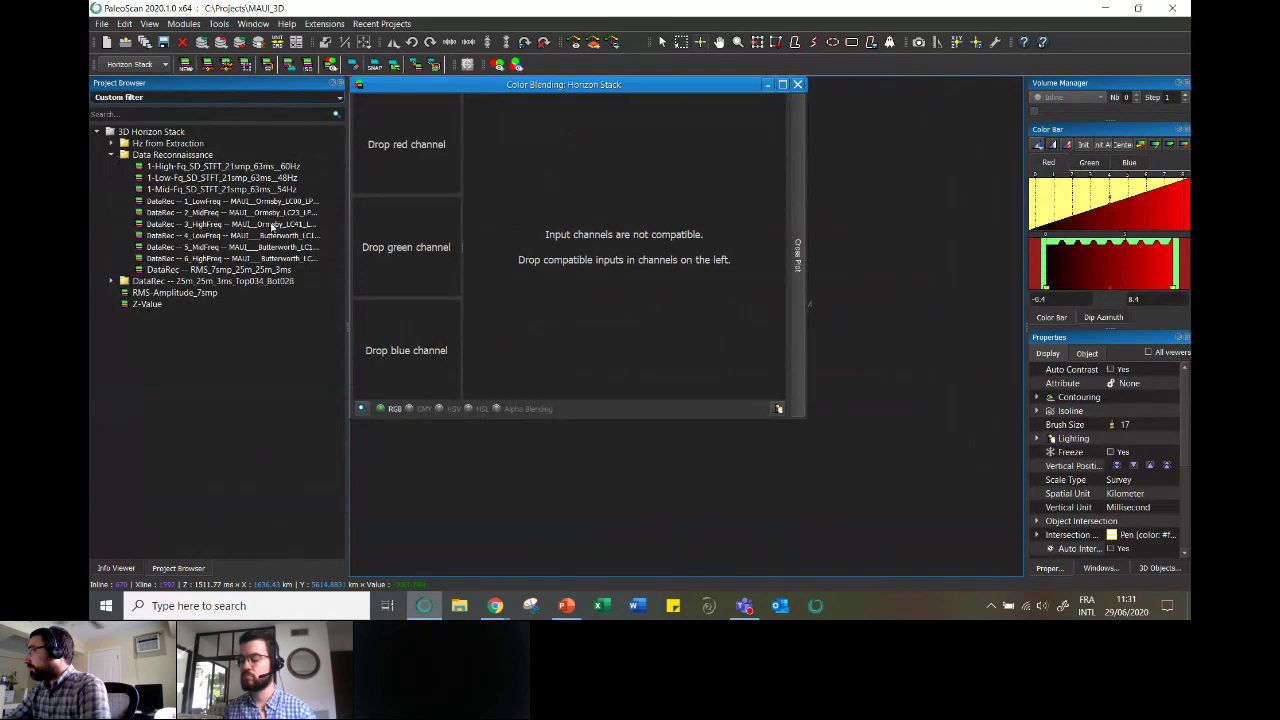
left_click_drag(470, 85, 515, 89)
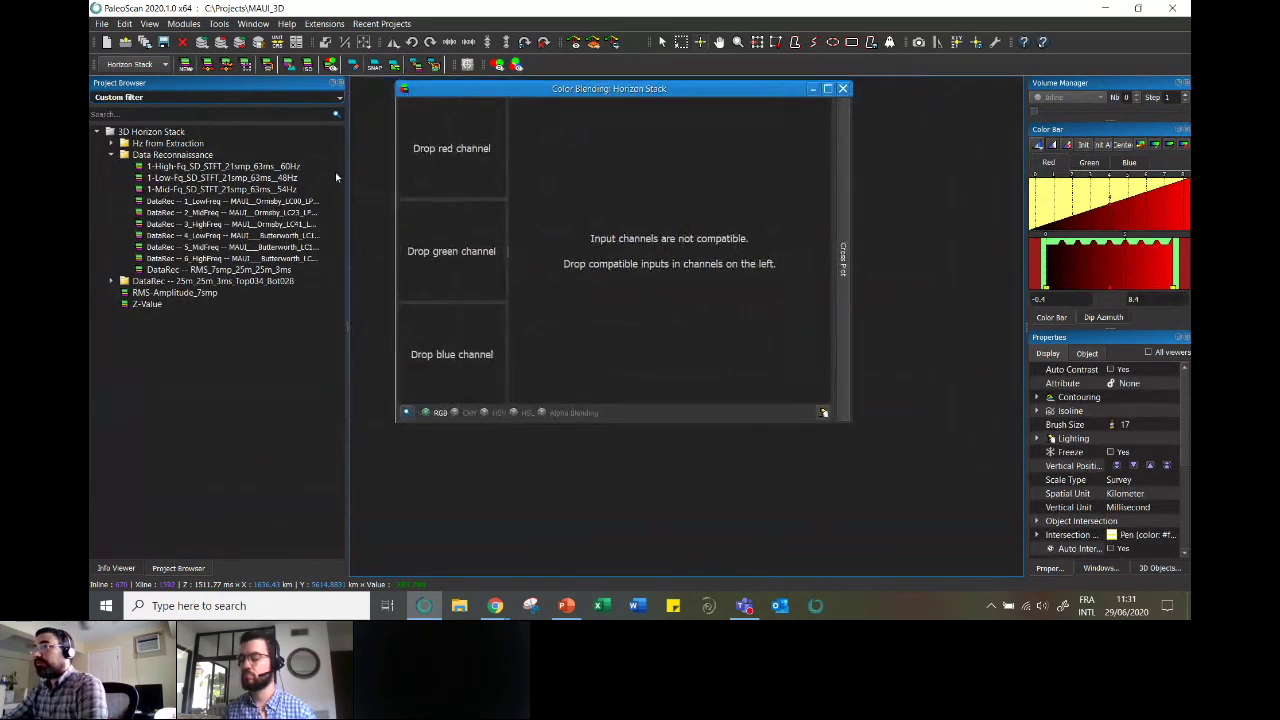
left_click_drag(347, 176, 397, 174)
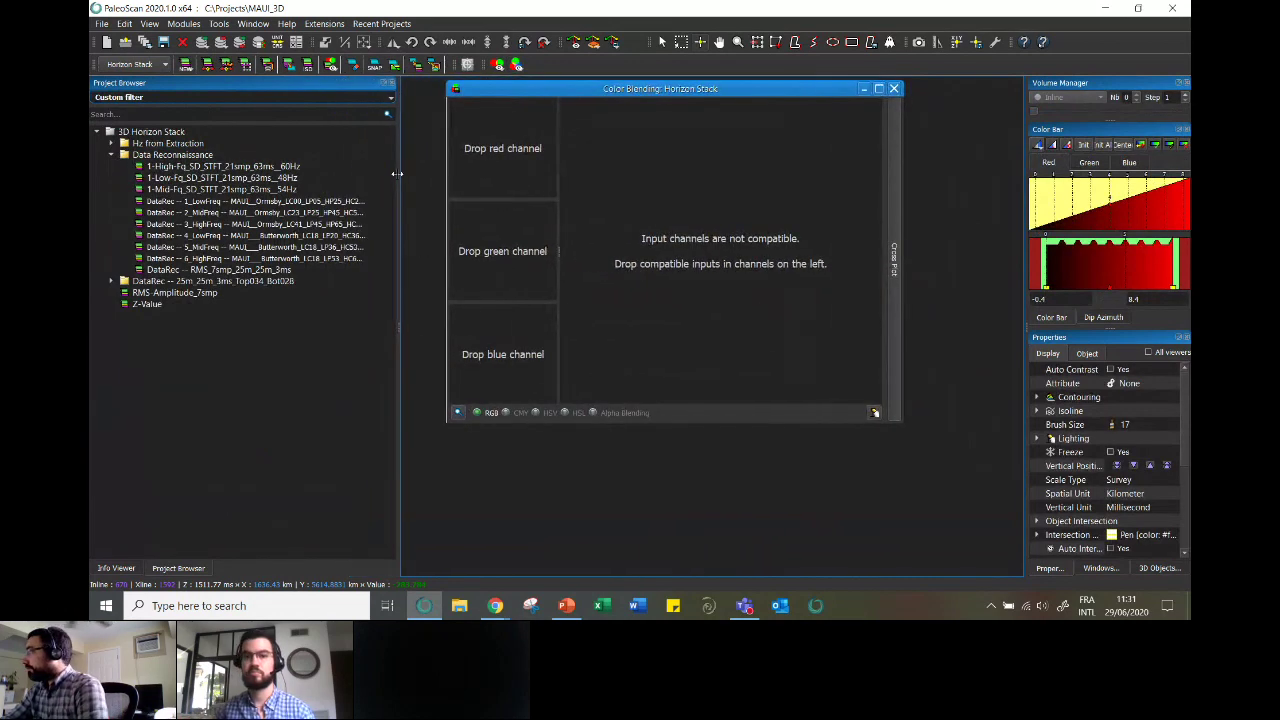
- Assign the Butterworth stacks 4_LowFreq, 5_MidFreq and 6_HighFreq to the red, green and blue blending channels
left_click(262, 237)
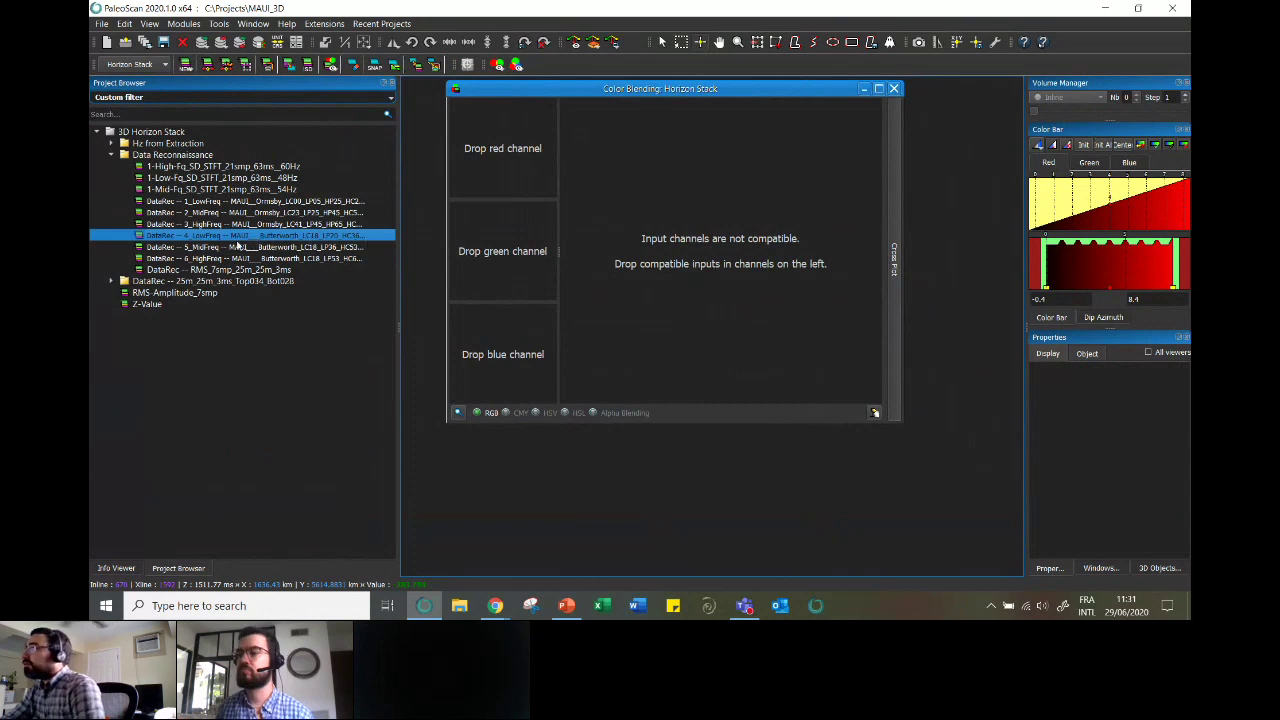
left_click_drag(226, 242, 495, 165)
mouse_move(245, 248)
left_mouse_down()
mouse_move(475, 256)
mouse_move(268, 252)
left_mouse_up()
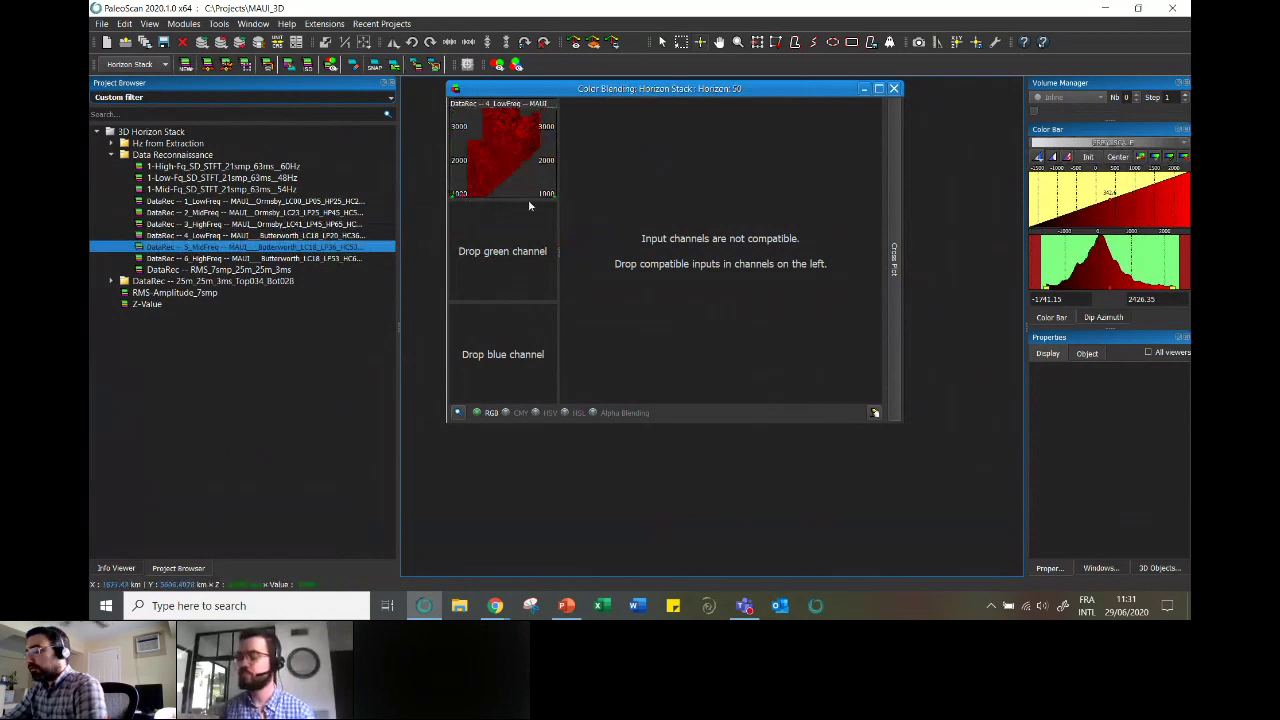
left_click_drag(240, 248, 492, 242)
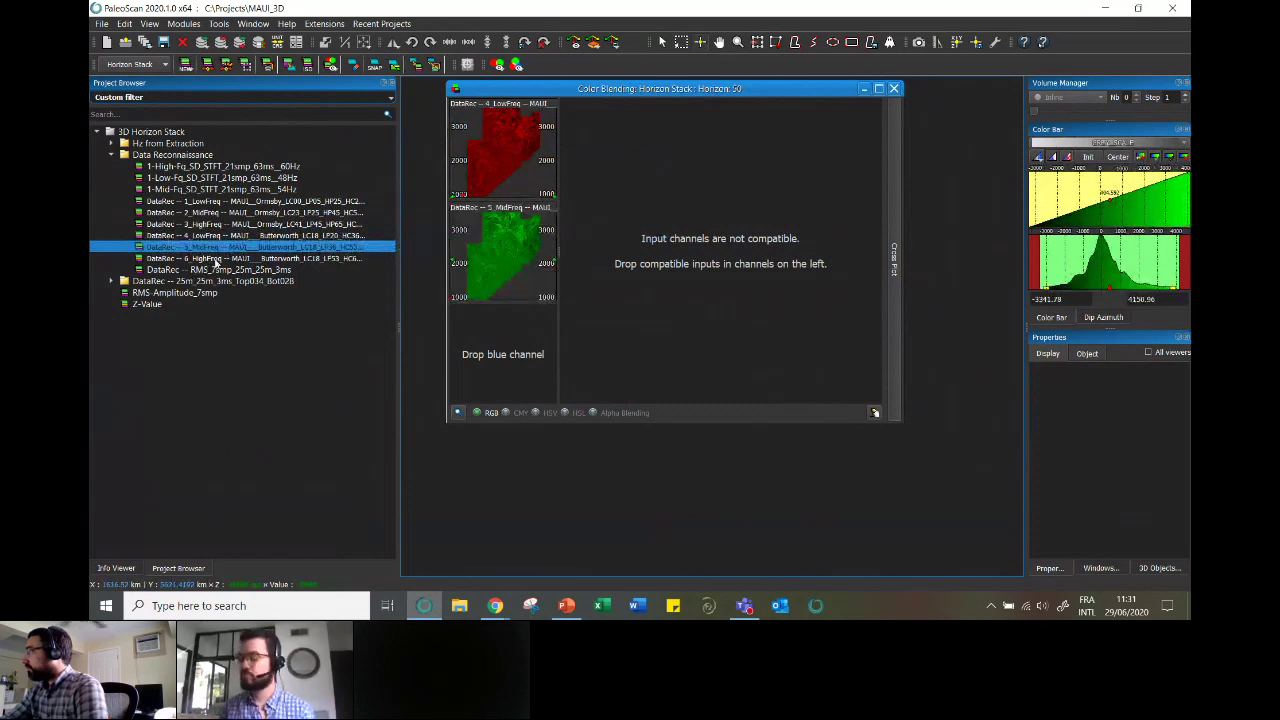
left_click_drag(197, 262, 502, 360)
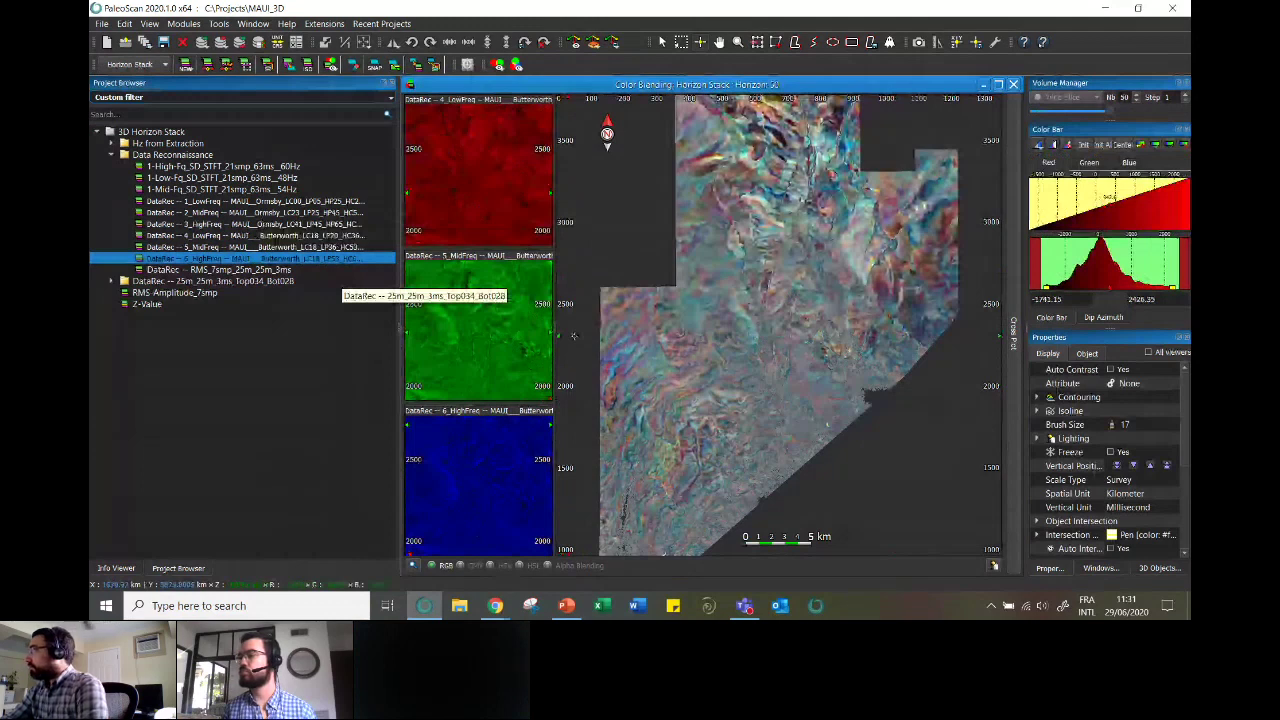
- Open the BO_Maui3D_New_Extraction_25x25mx3ms volume section and tile it side by side with the color blending viewer
left_click_drag(401, 330, 296, 328)
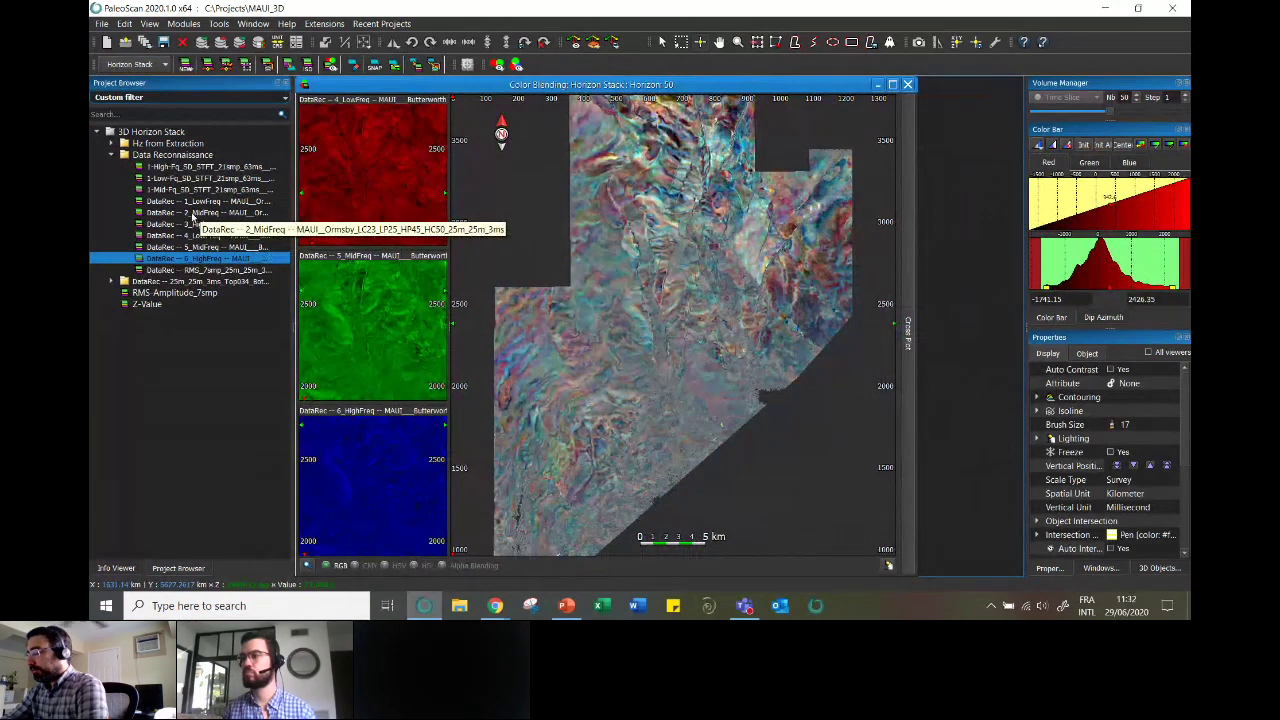
left_click(155, 97)
left_click(152, 108)
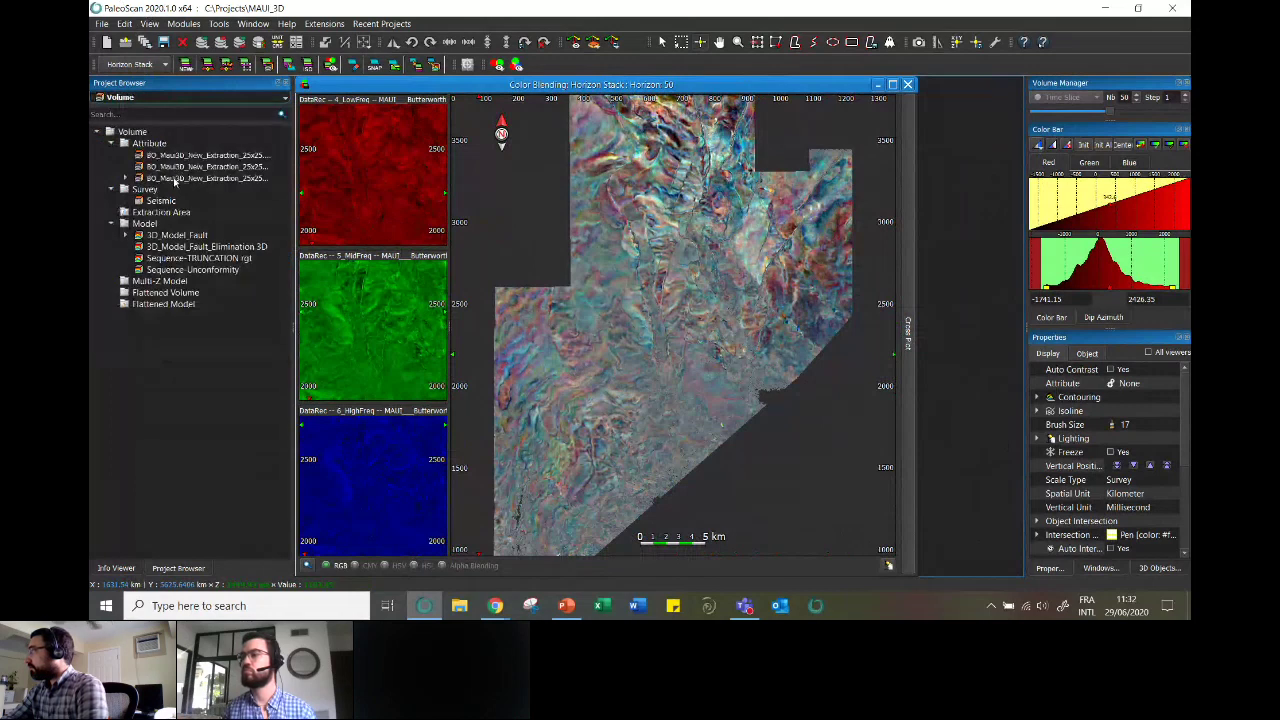
double_click(174, 178)
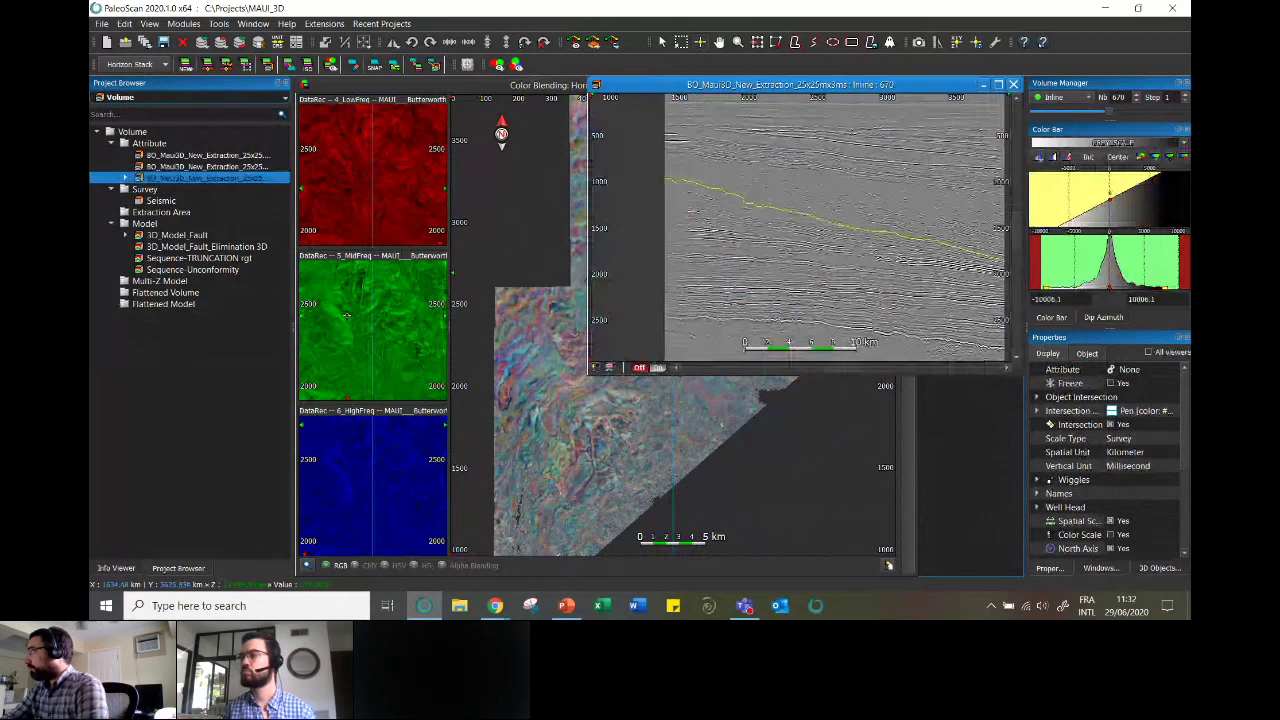
key("ctrl+t")
left_click_drag(658, 291, 606, 293)
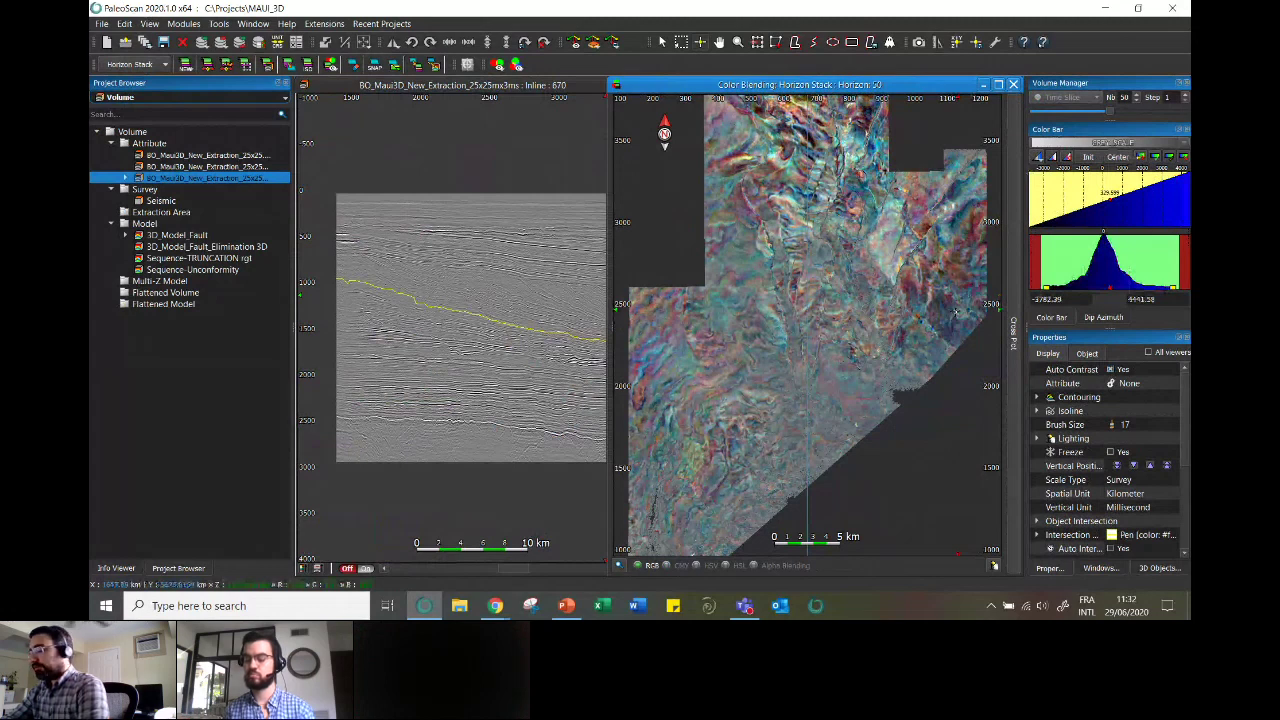
- Examine the RGB blend on successive horizons by picking levels on the seismic section and stepping down through the stack to horizon 39
left_click(508, 275)
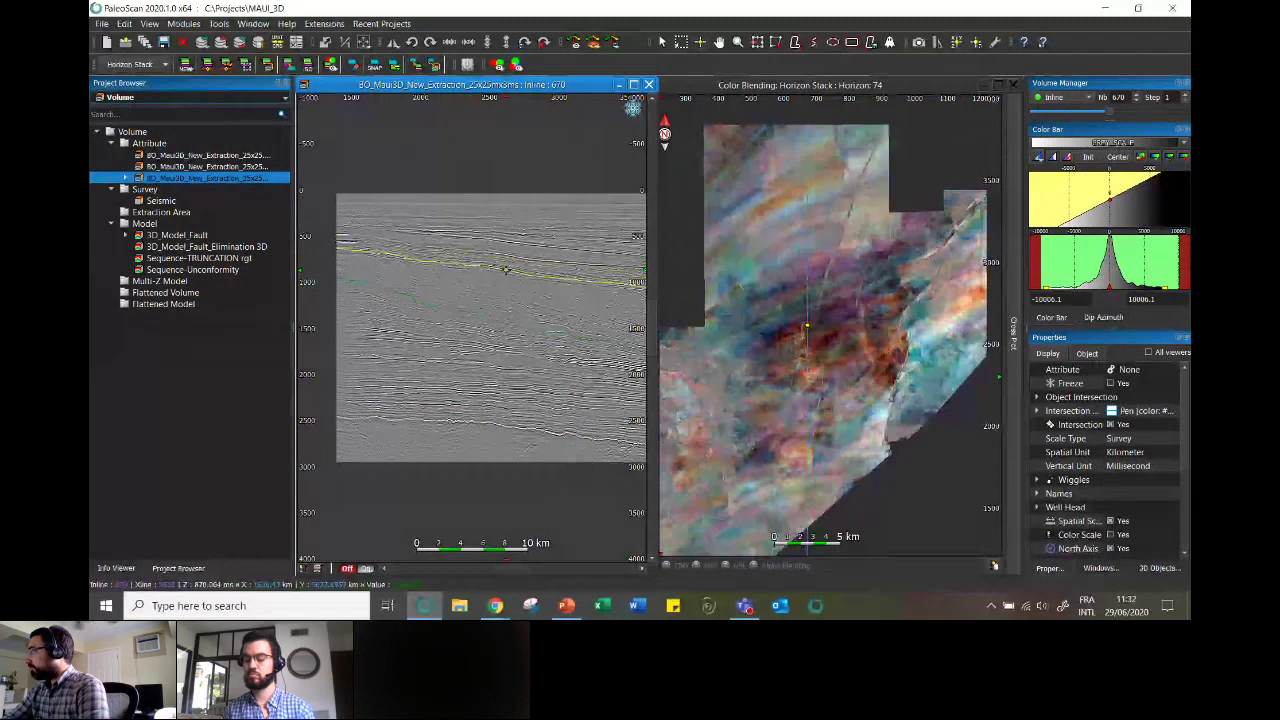
left_click_drag(508, 275, 508, 320)
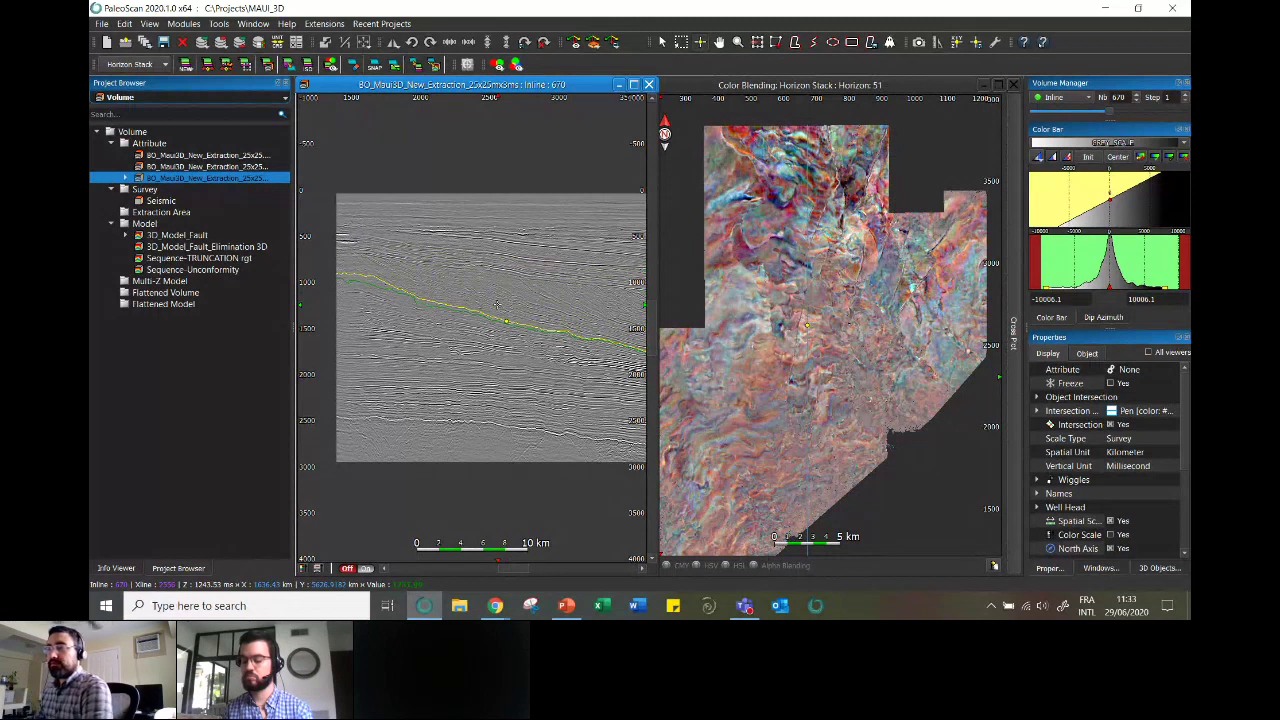
scroll(497, 304, "down", 1)
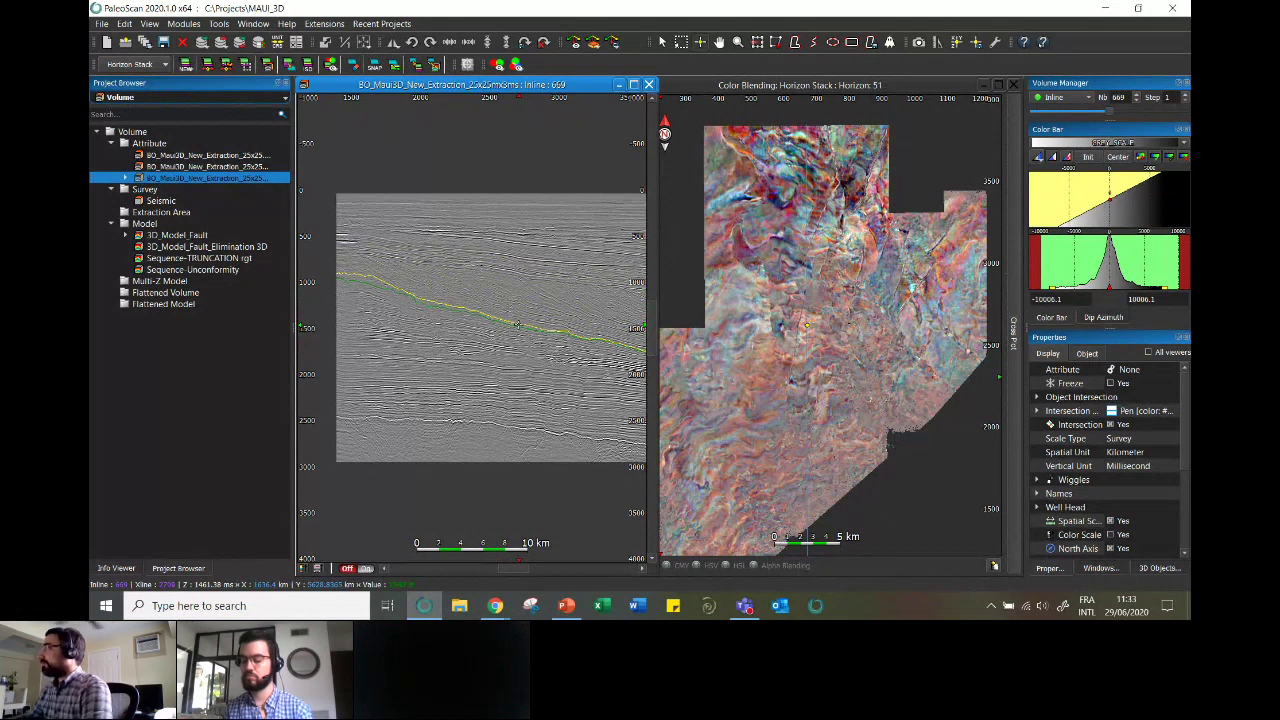
scroll(517, 325, "down", 4)
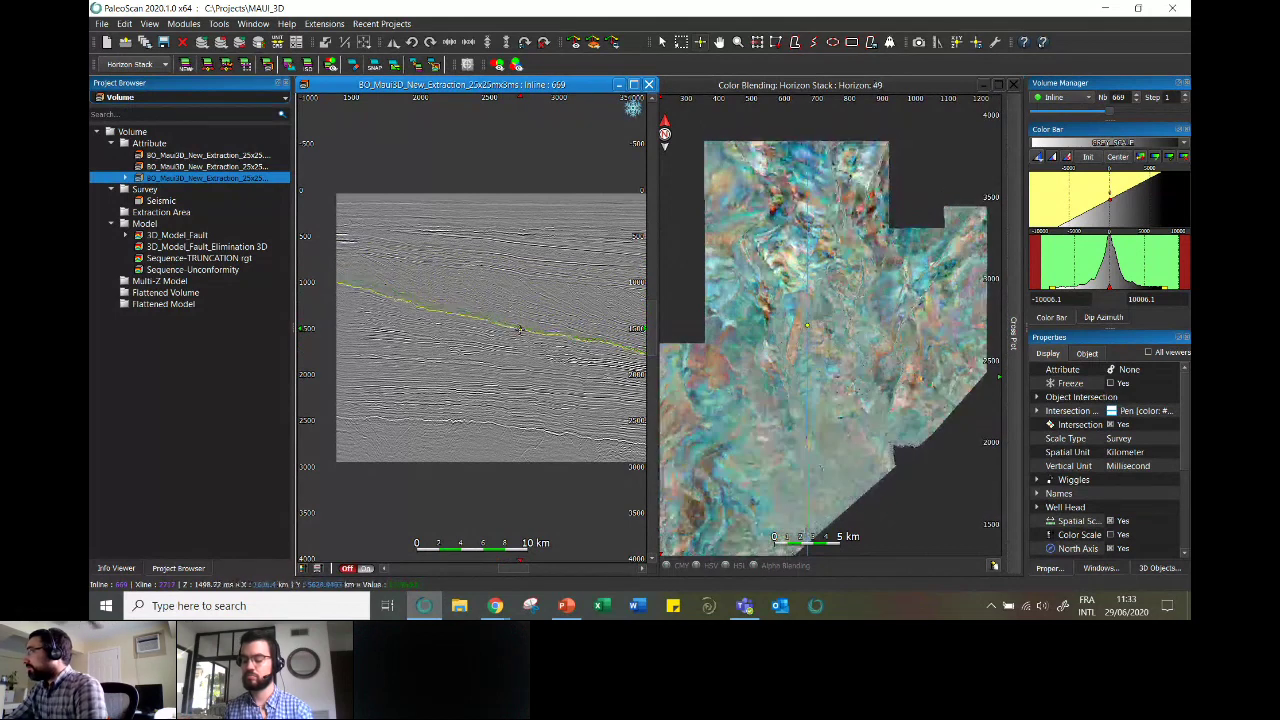
scroll(518, 330, "down", 4)
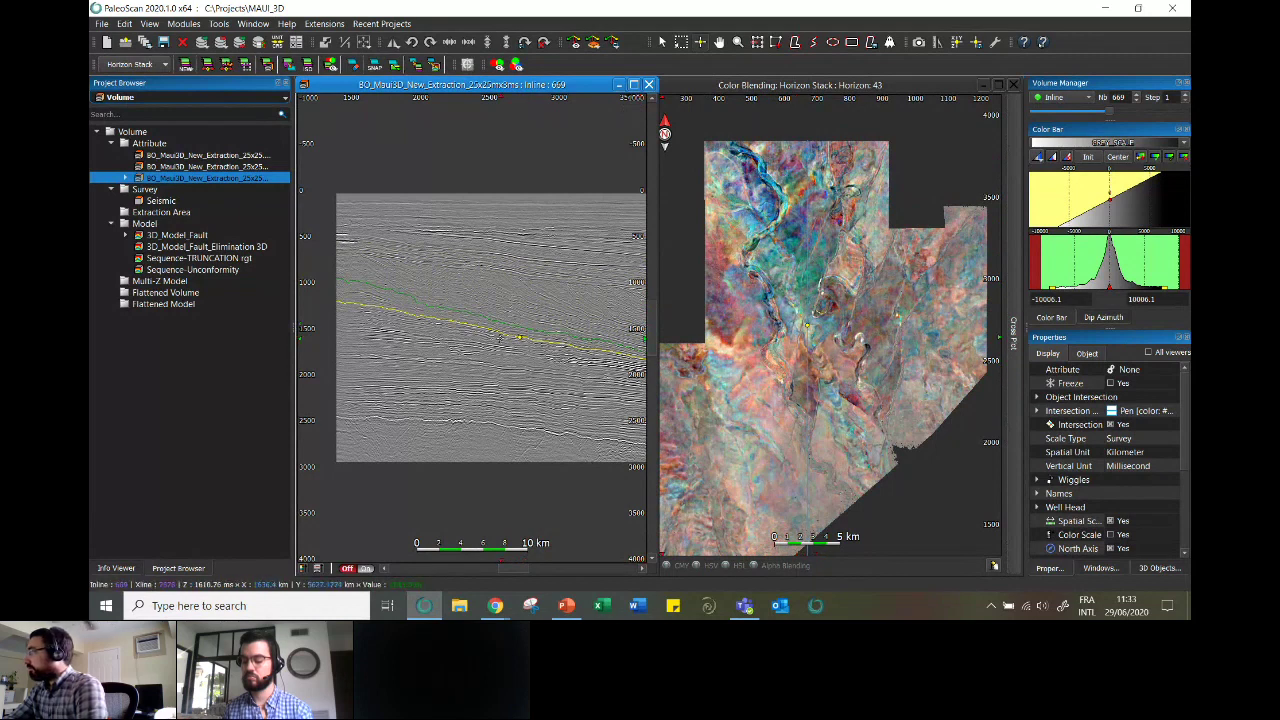
scroll(502, 338, "down", 4)
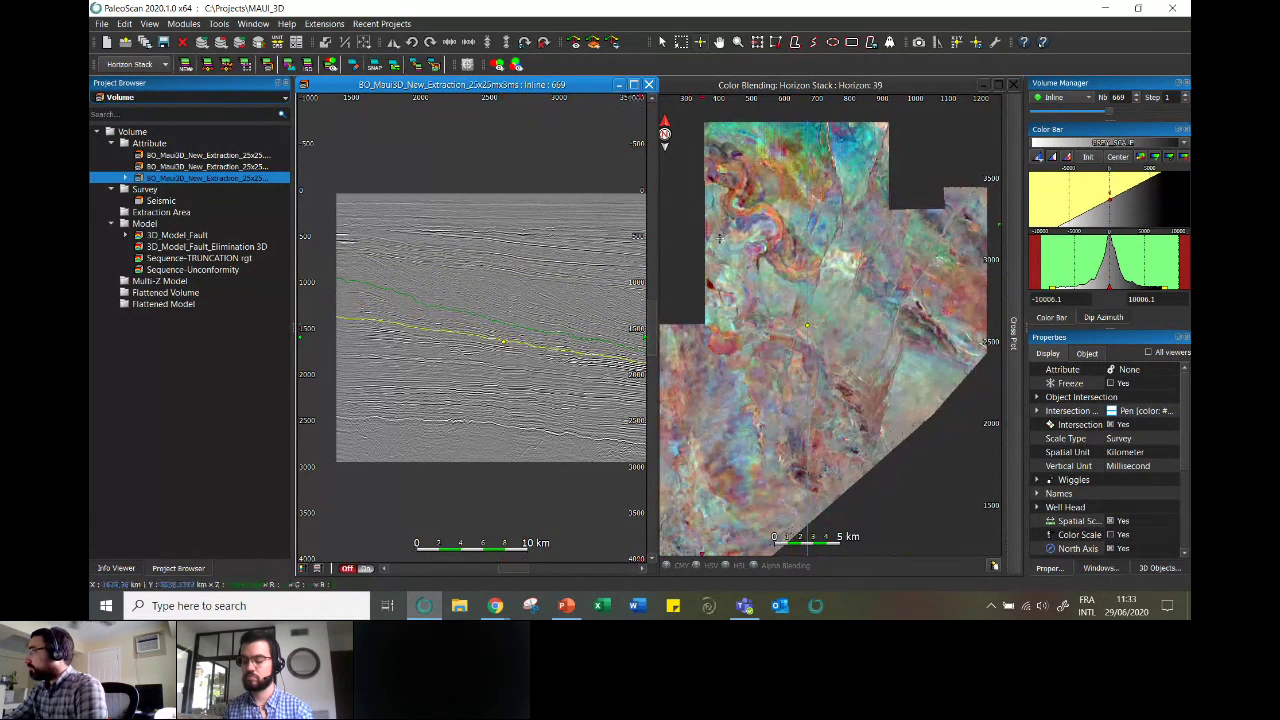
- Examine the RGB blend on deeper horizons of the stack, return to horizon 29, and position the section on its channel
scroll(503, 343, "down", 5)
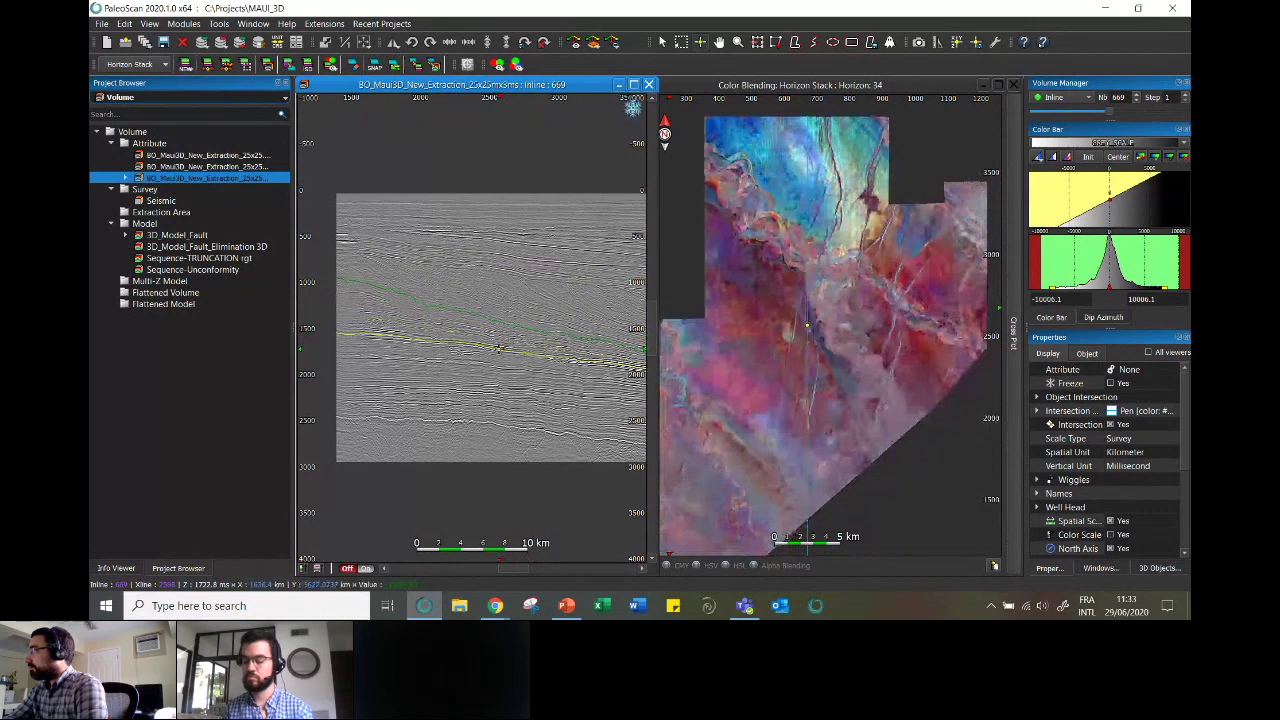
scroll(500, 350, "down", 1)
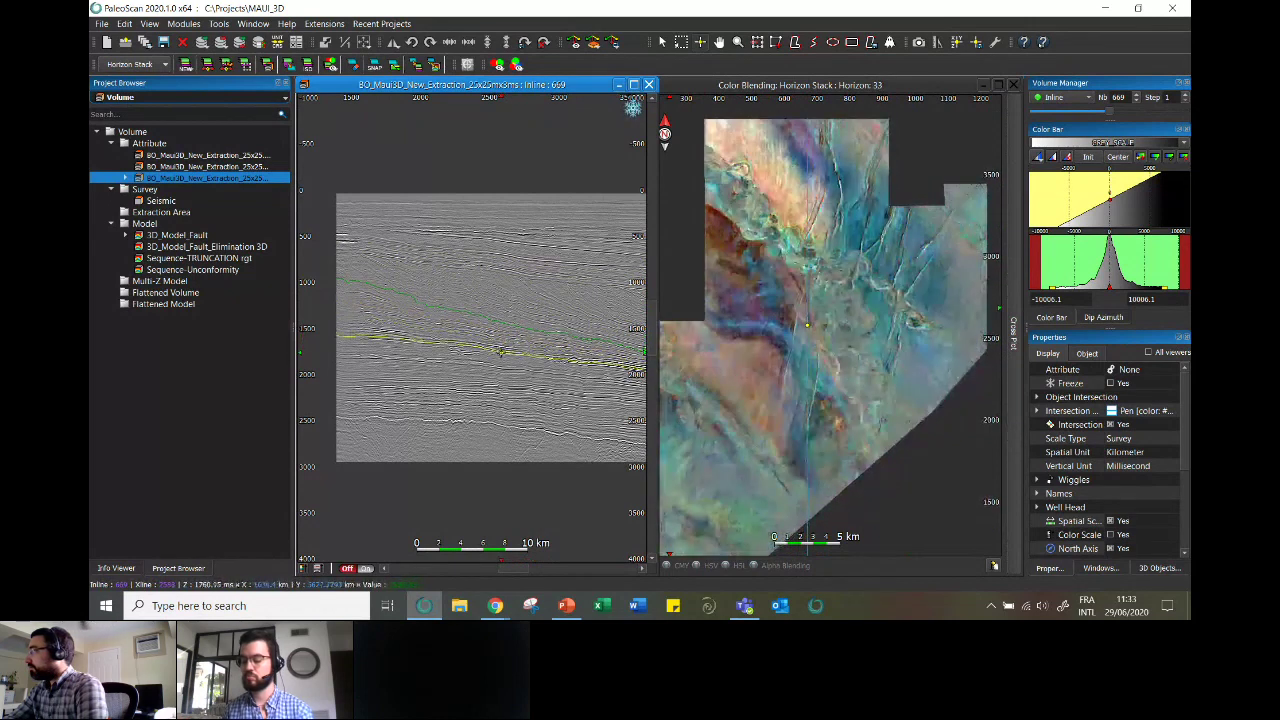
scroll(500, 352, "down", 4)
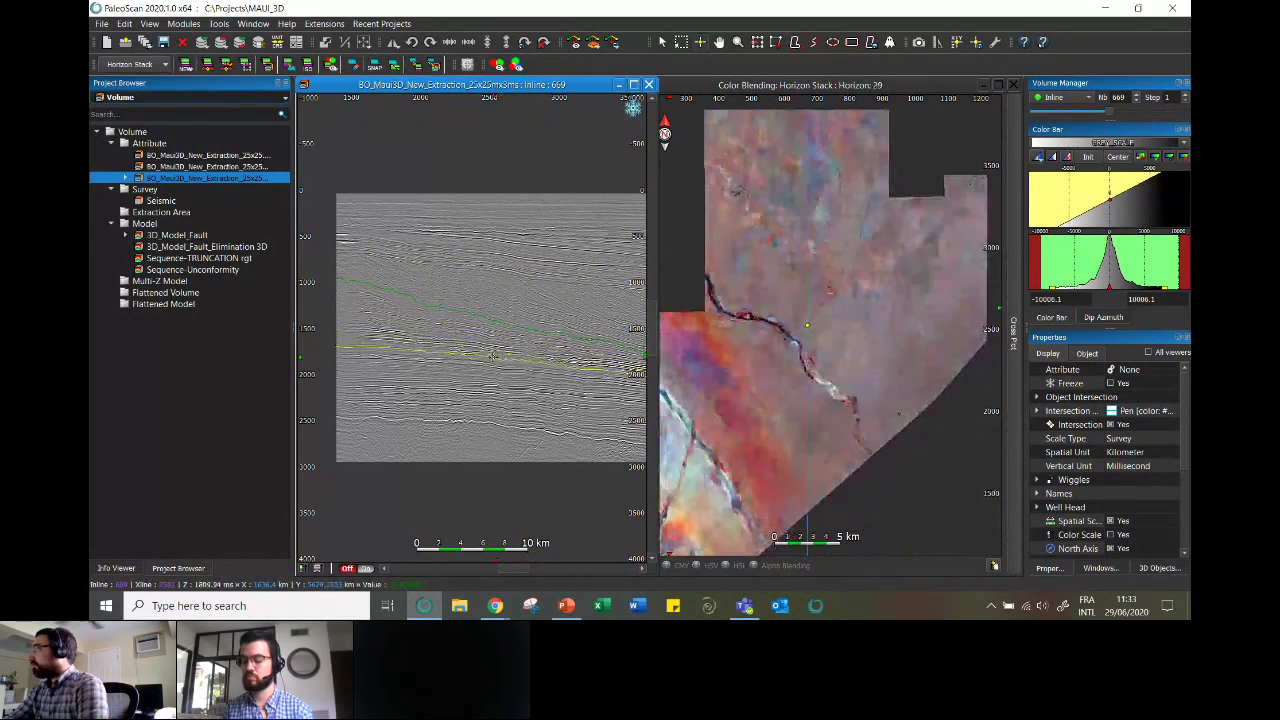
scroll(495, 358, "down", 2)
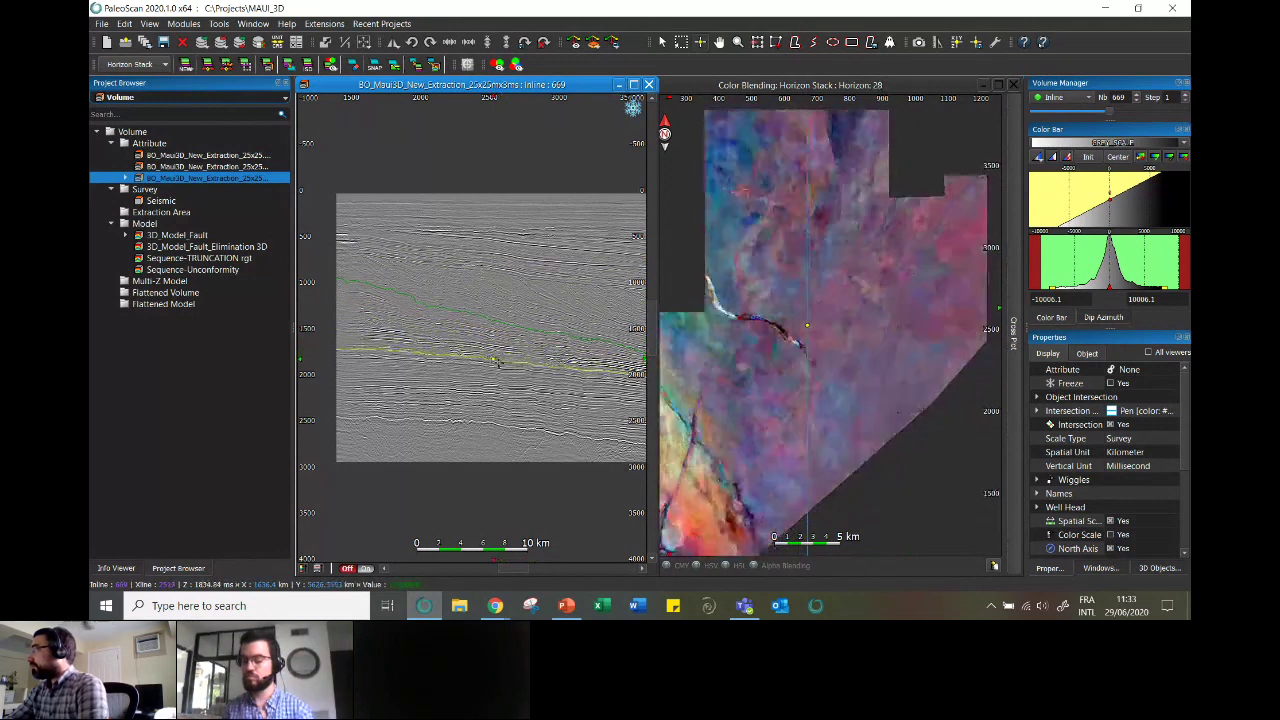
scroll(499, 363, "down", 3)
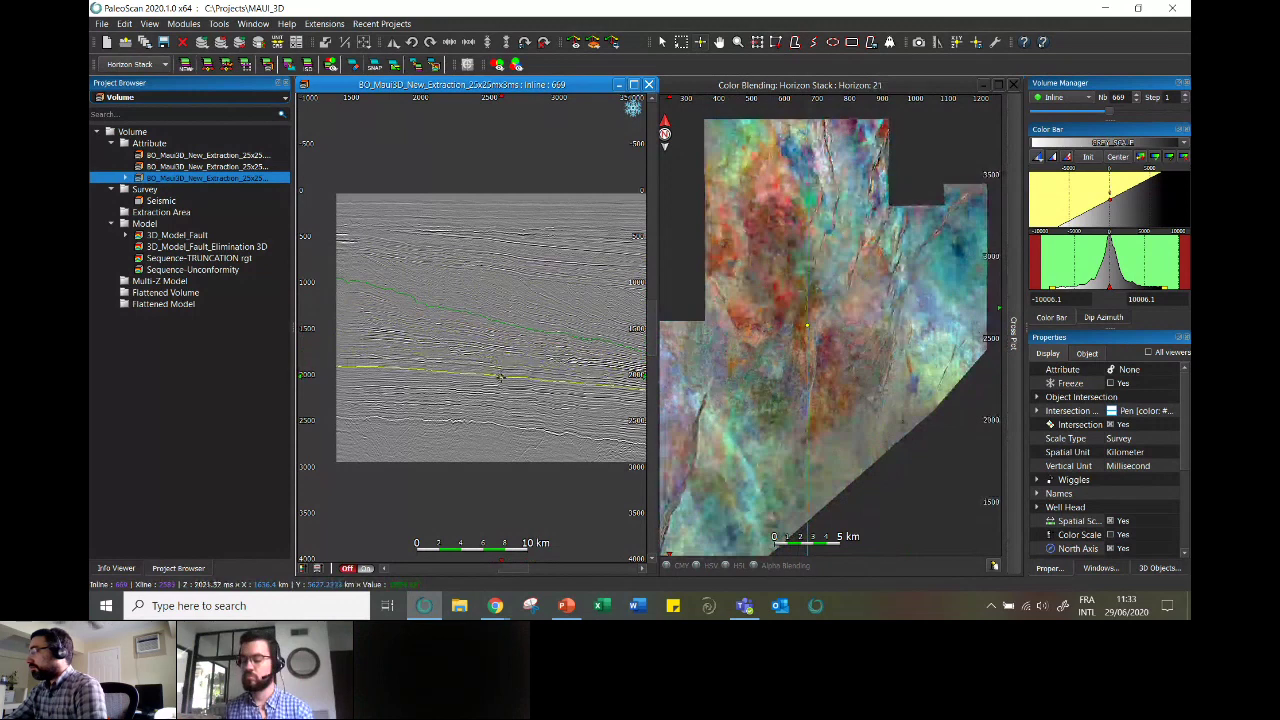
scroll(499, 375, "down", 4)
scroll(499, 383, "down", 1)
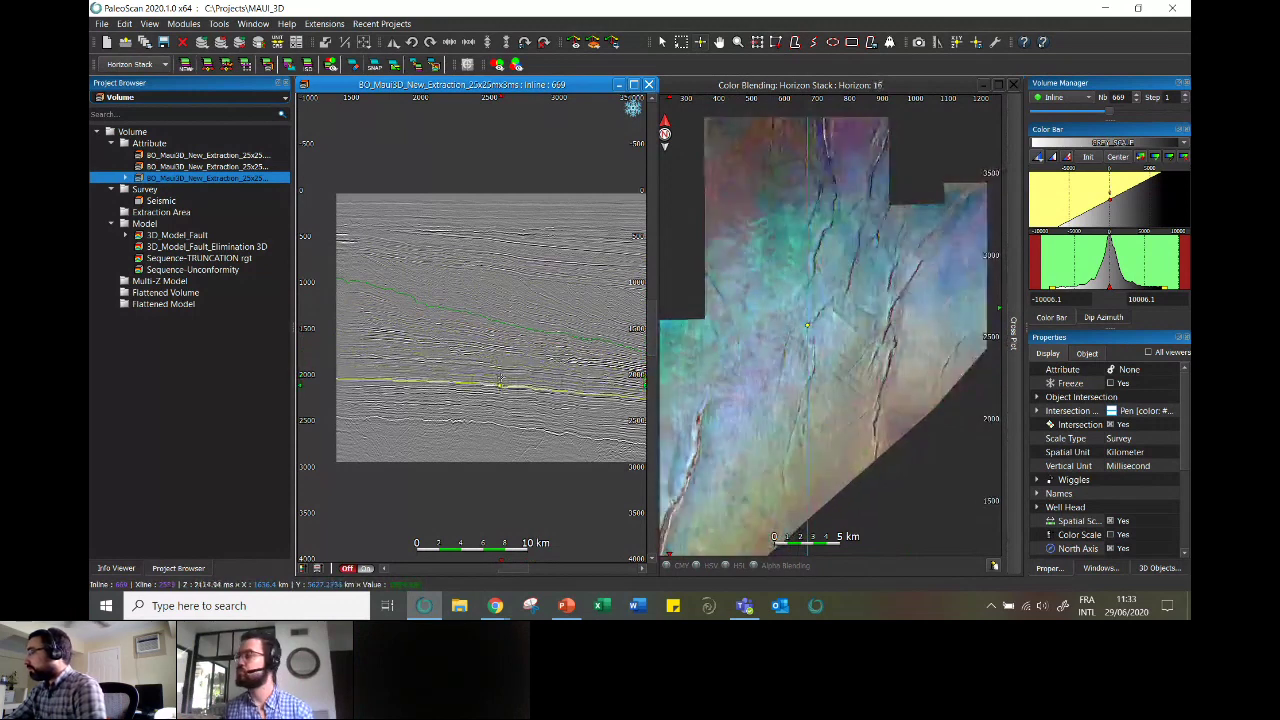
scroll(499, 383, "up", 11)
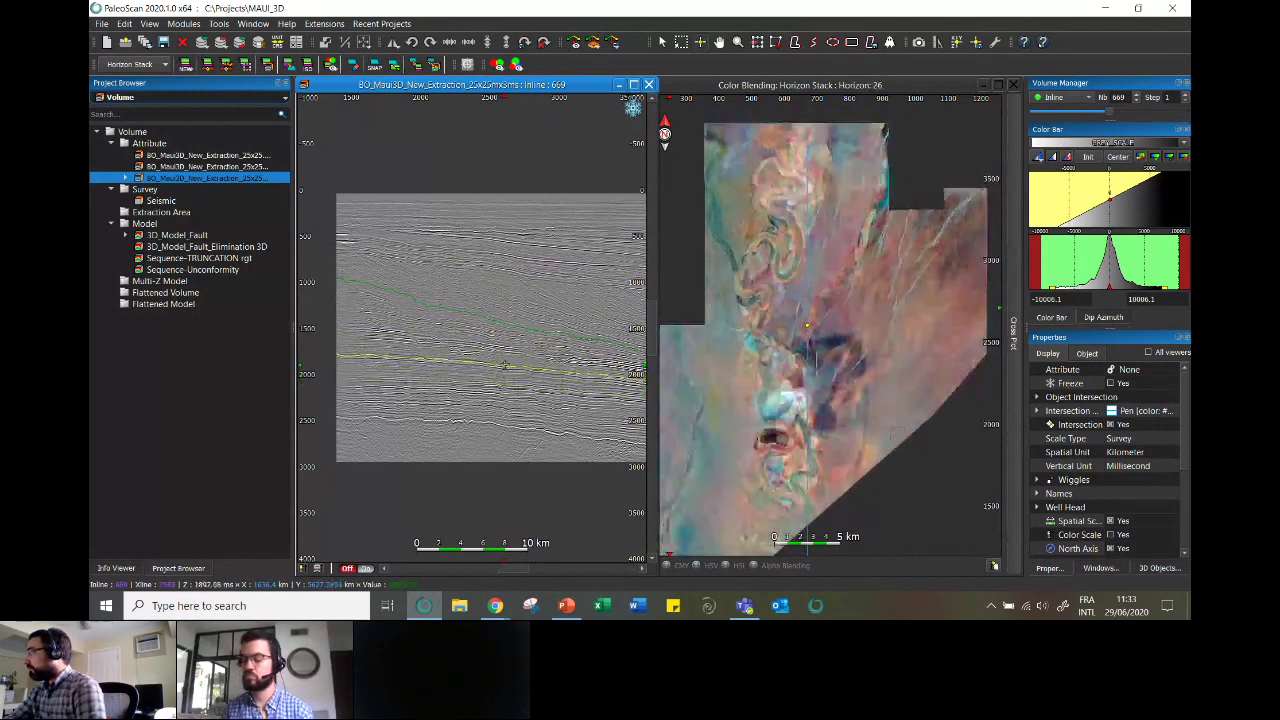
scroll(505, 365, "up", 2)
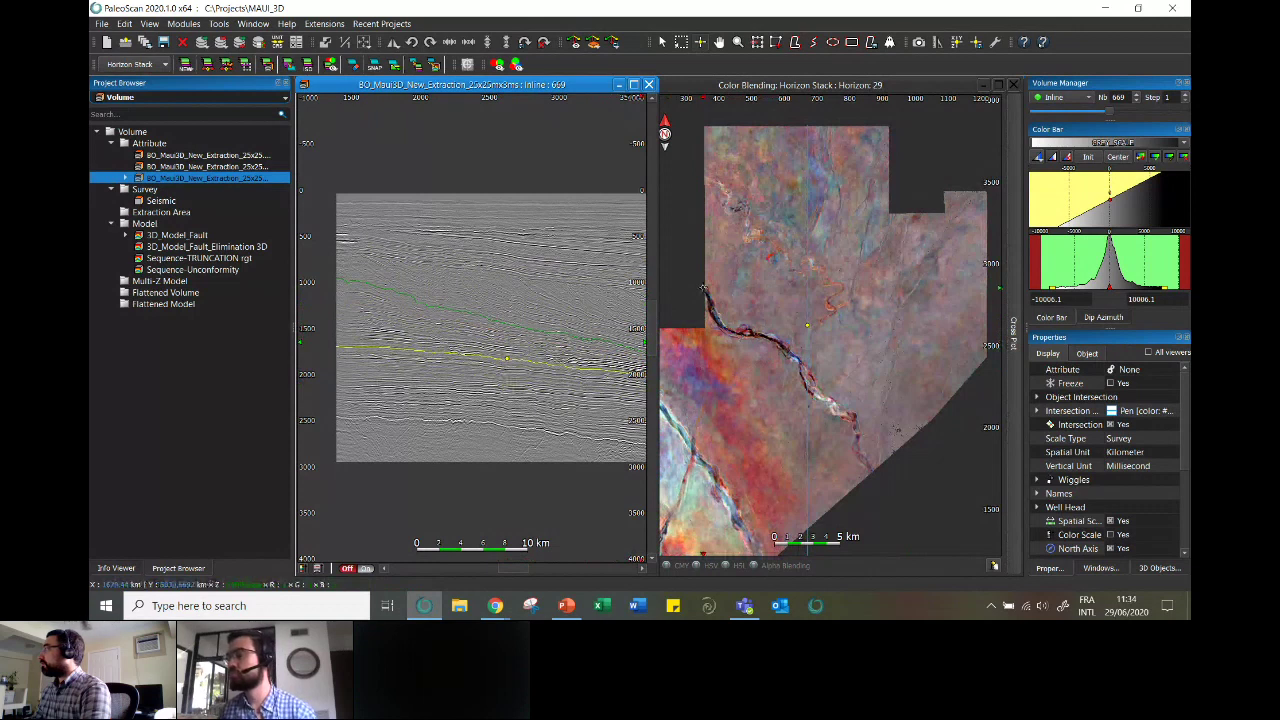
left_click(787, 406)
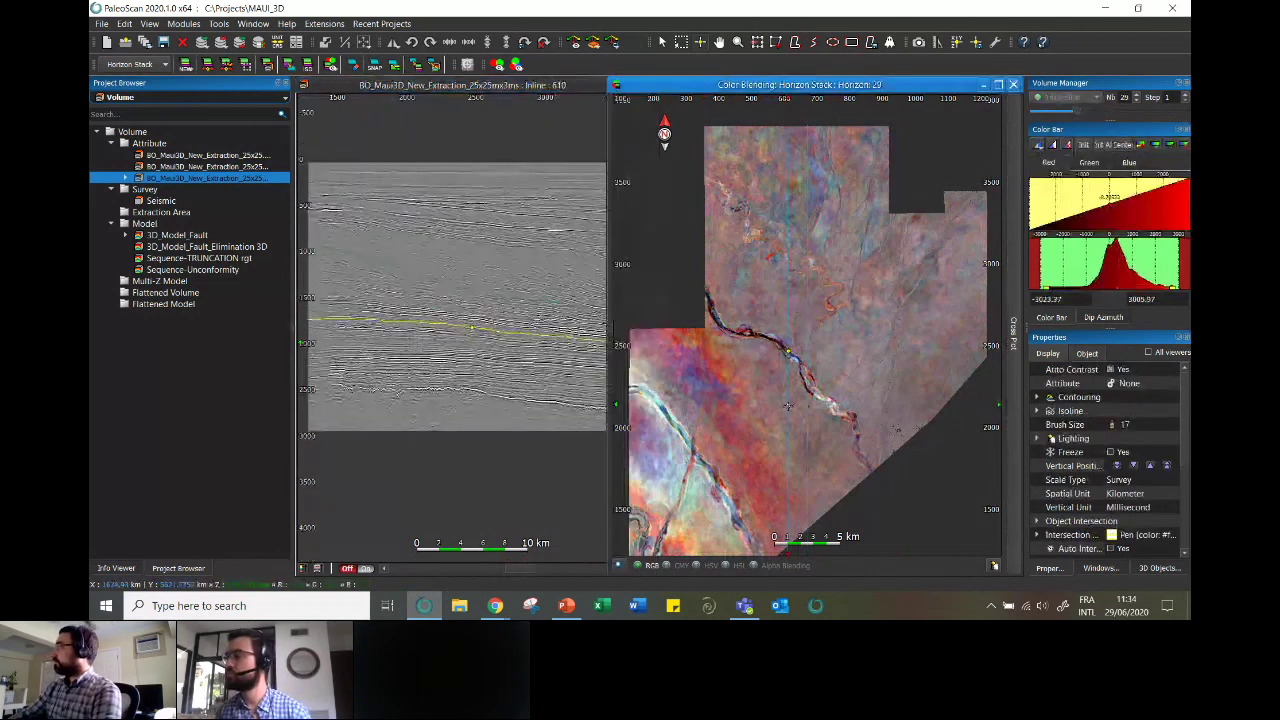
scroll(787, 406, "up", 2)
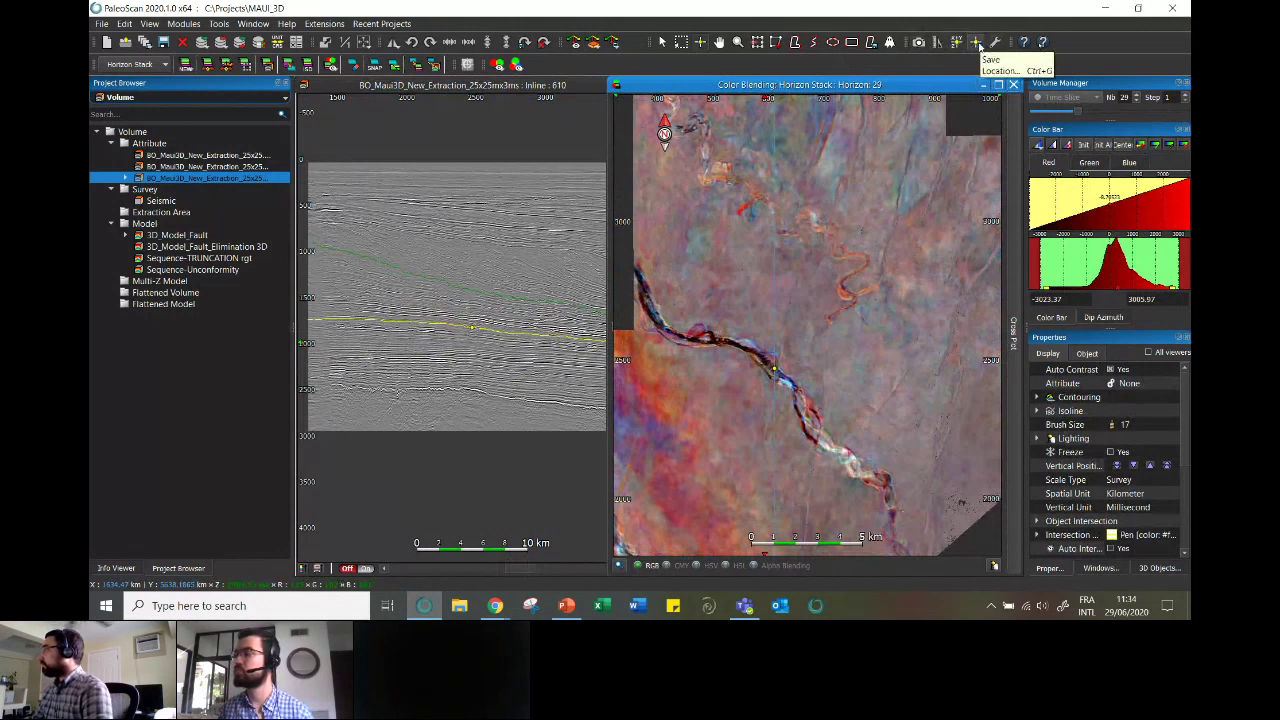
left_click(977, 43)
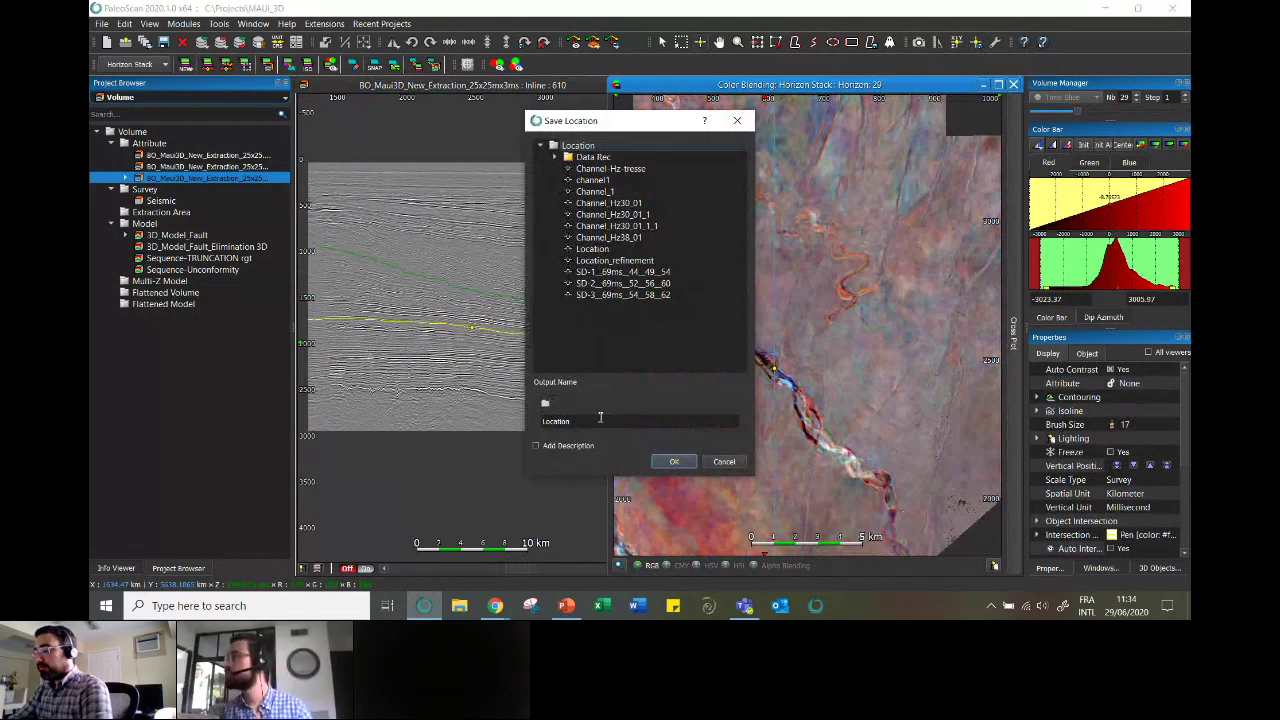
left_click(600, 420)
type("H")
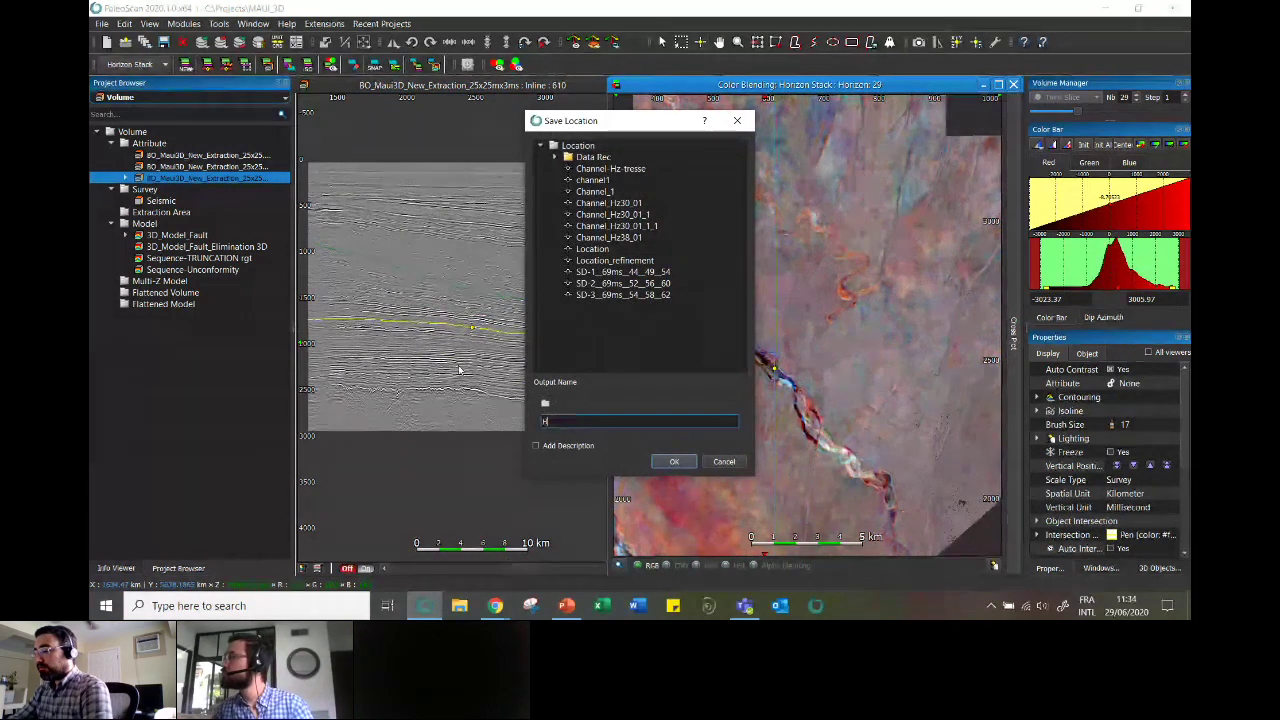
type("z29")
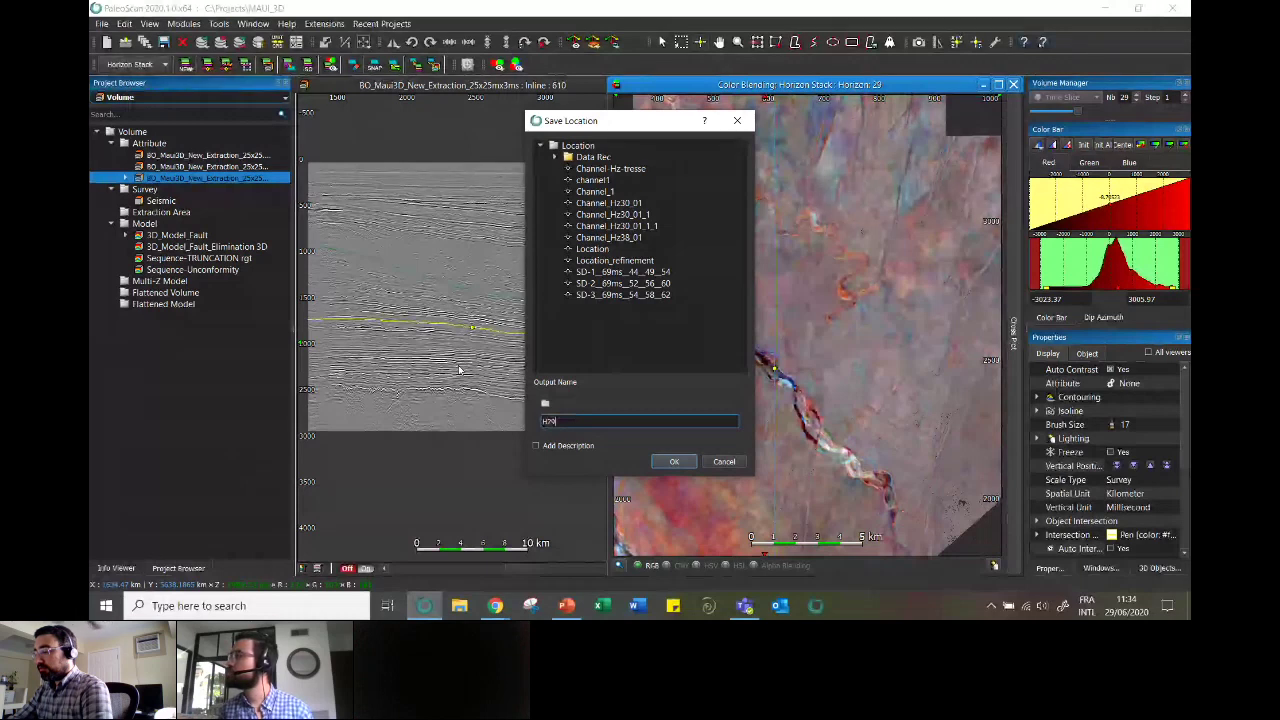
left_click(744, 124)
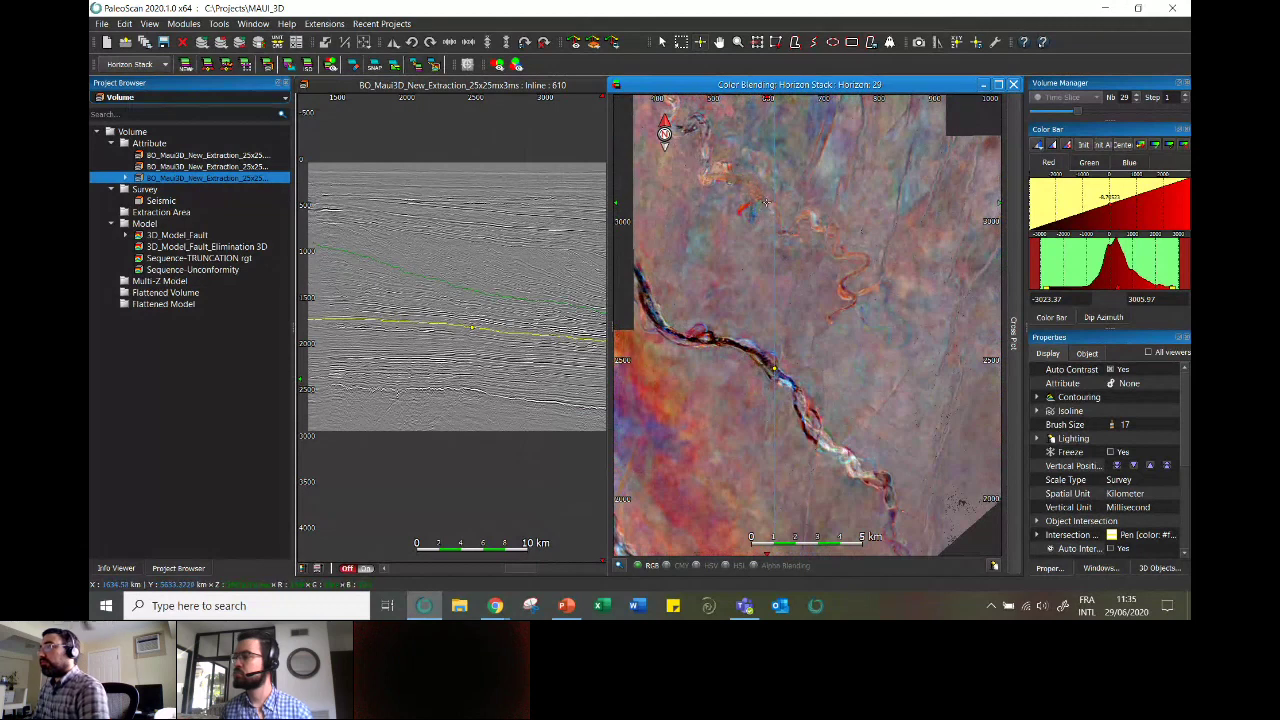
- View the channels on horizon 30, and close the color blending viewer and the seismic section
scroll(766, 202, "down", 1)
scroll(740, 188, "up", 2)
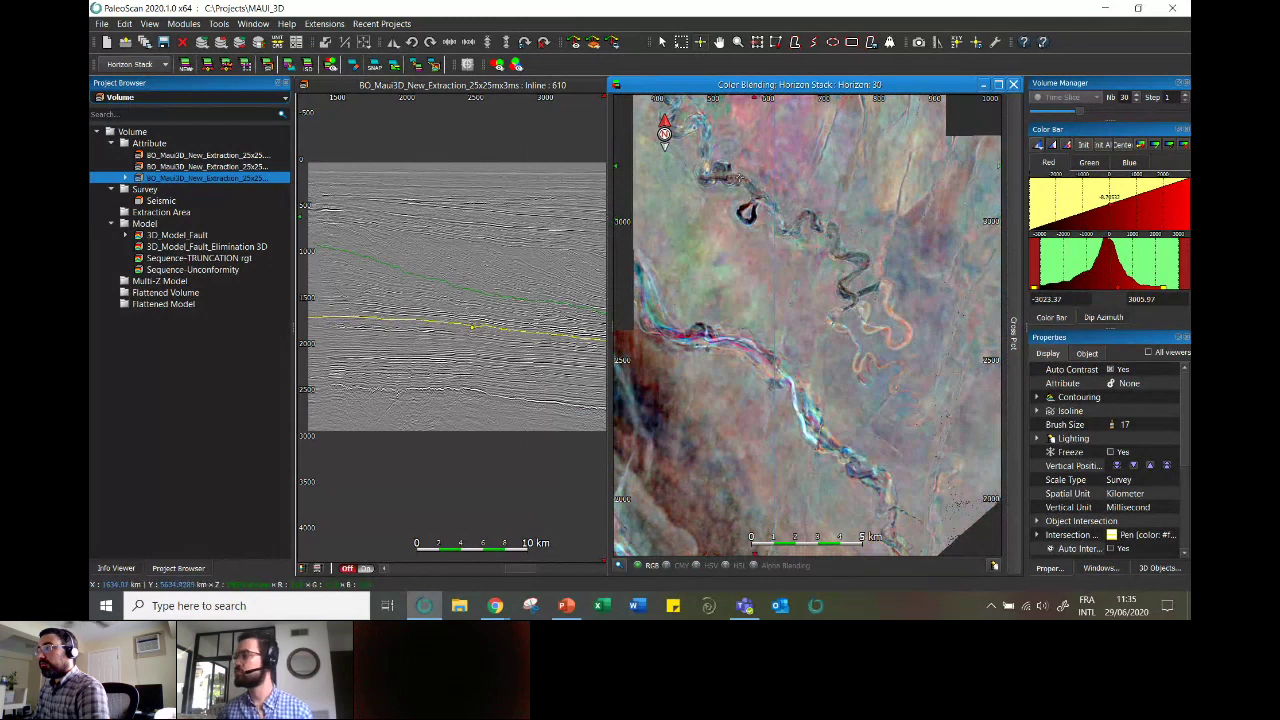
left_click(1013, 85)
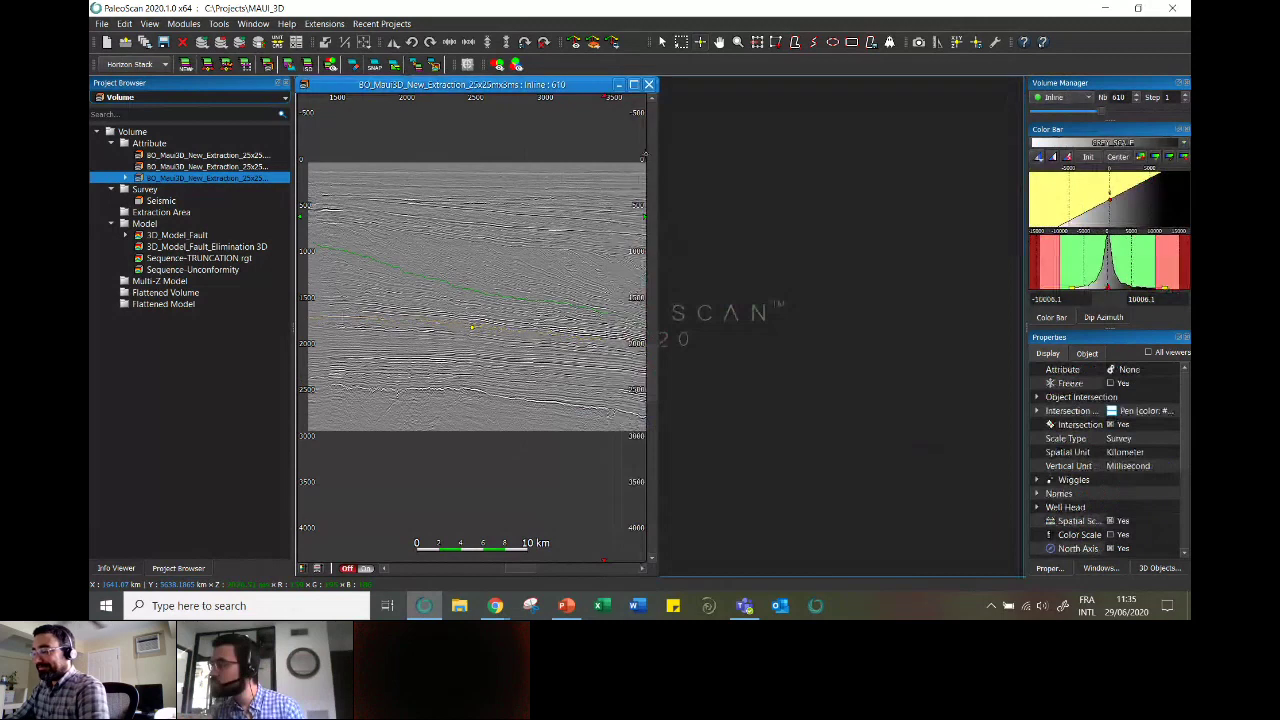
left_click(648, 85)
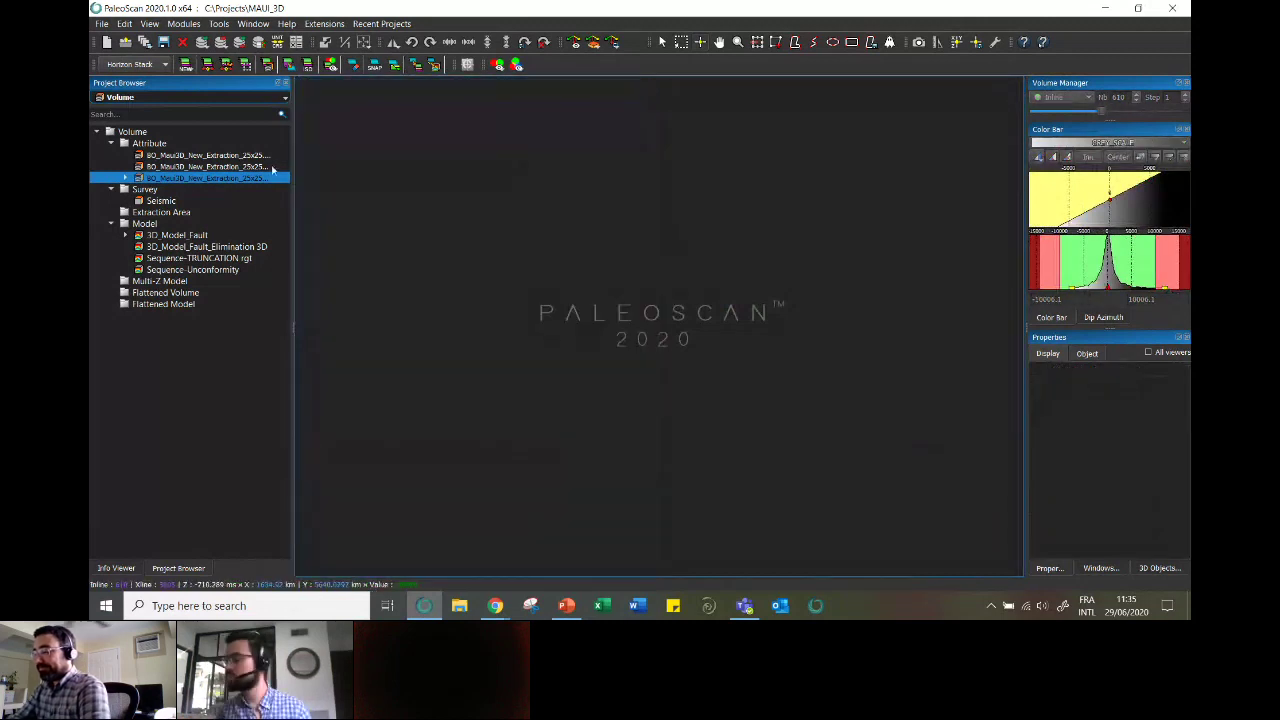
- Create a new 3-channel horizon stack color blending viewer and expand the Data Reconnaissance folder
left_click(503, 63)
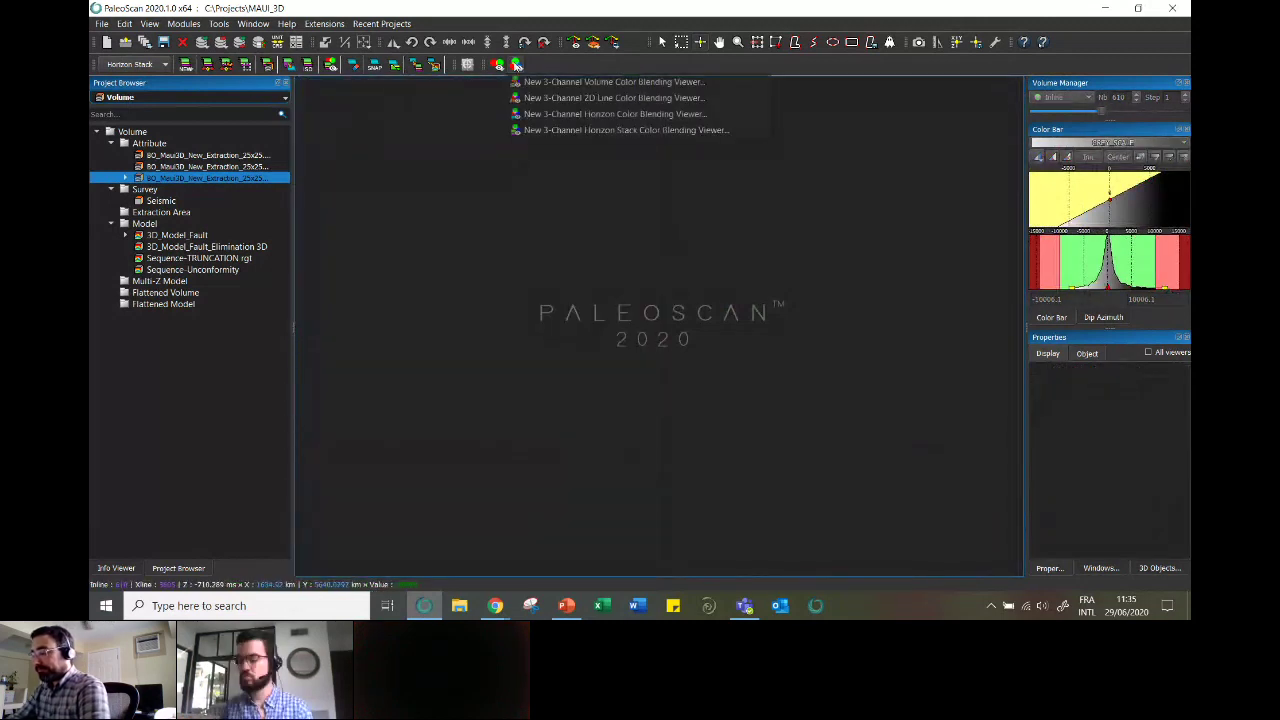
left_click(538, 129)
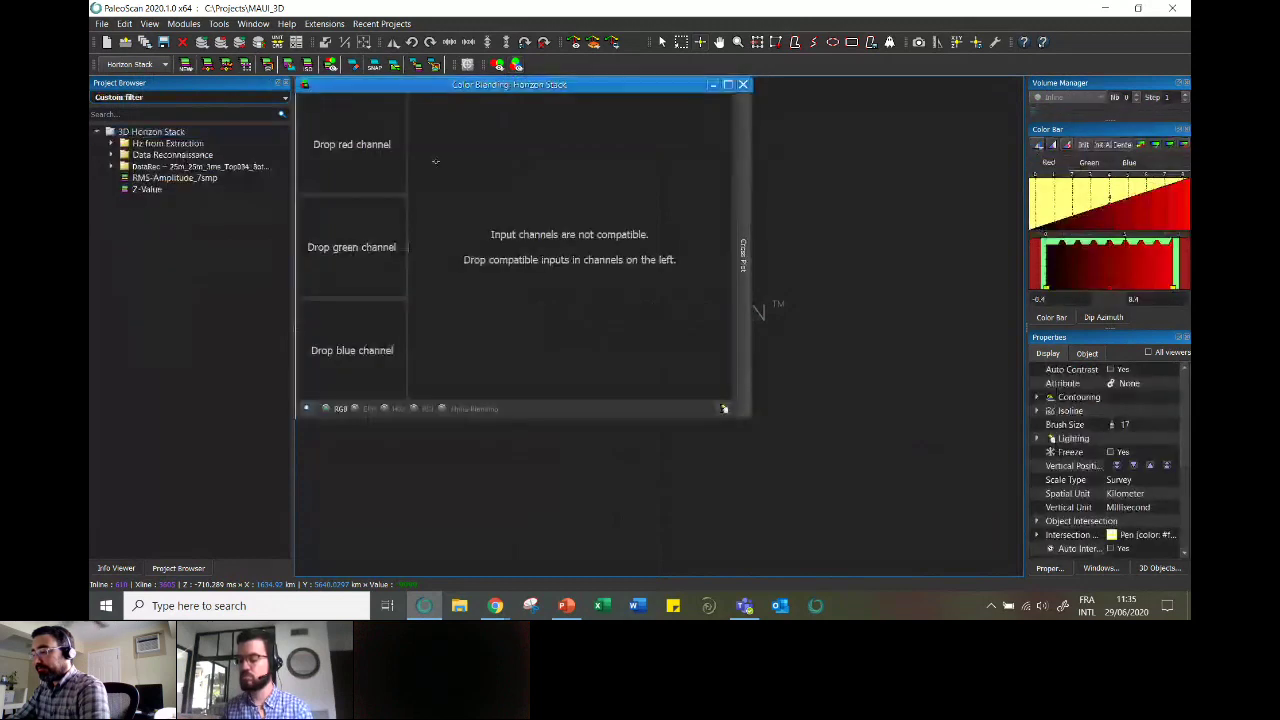
left_click(112, 156)
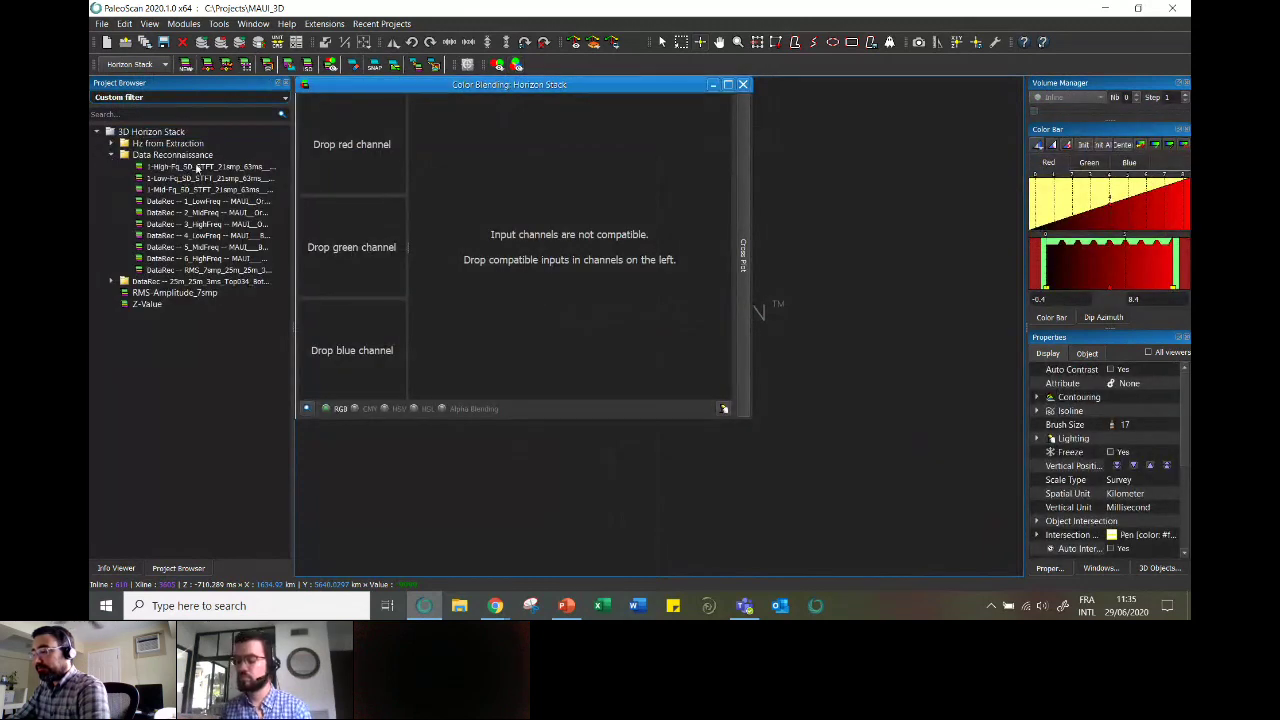
- Assign the stacks 4_LowFreq, 5_MidFreq and 6_HighFreq to the new viewer's red, green and blue channels
left_click(224, 203)
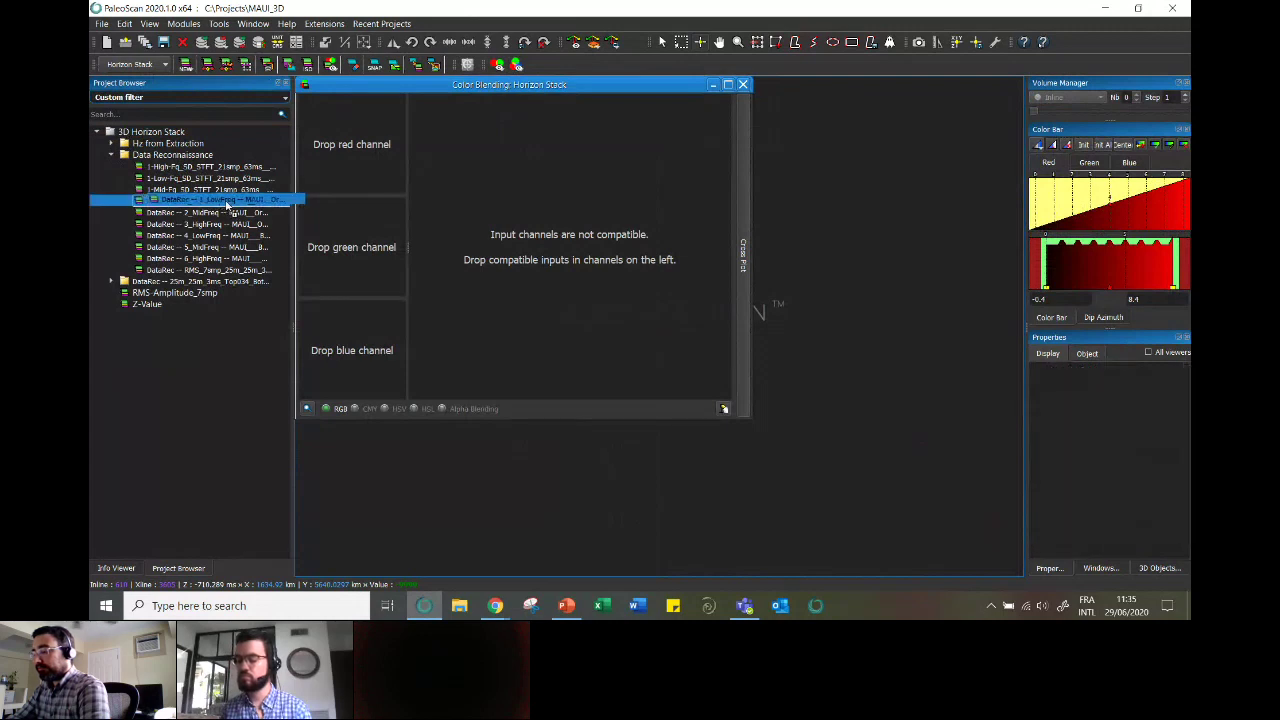
left_click_drag(244, 232, 352, 145)
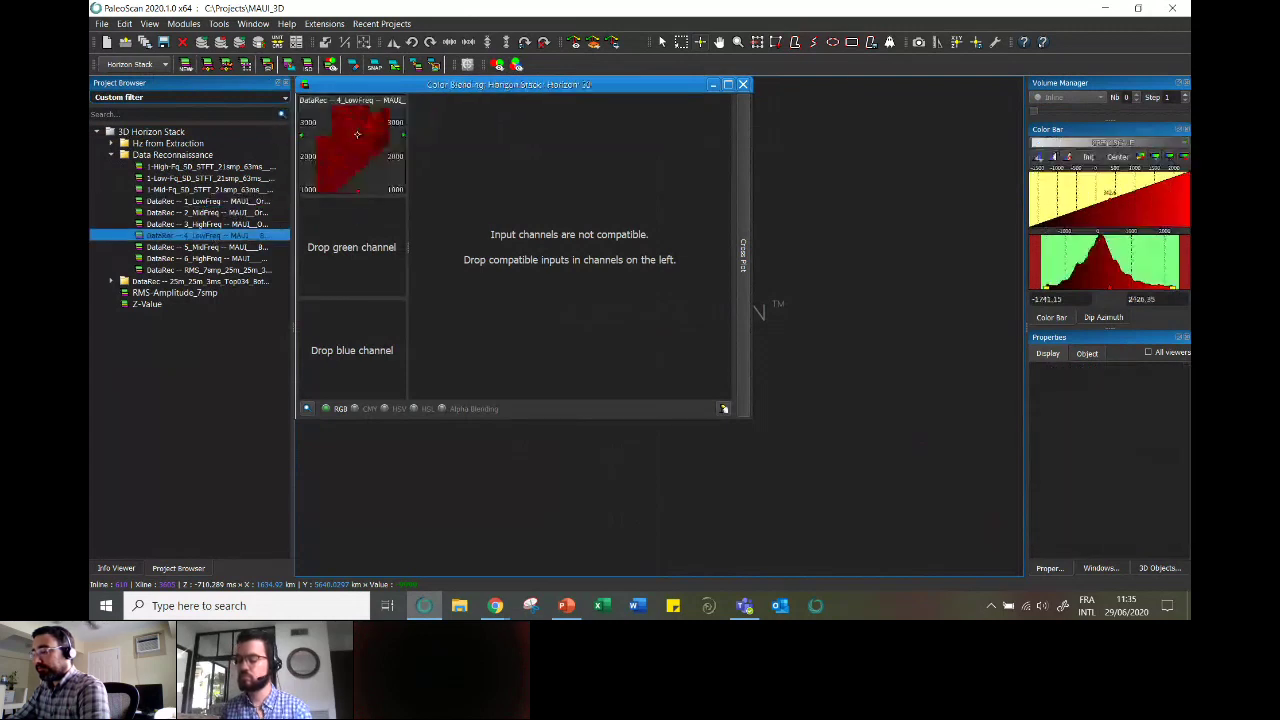
left_click_drag(238, 248, 352, 247)
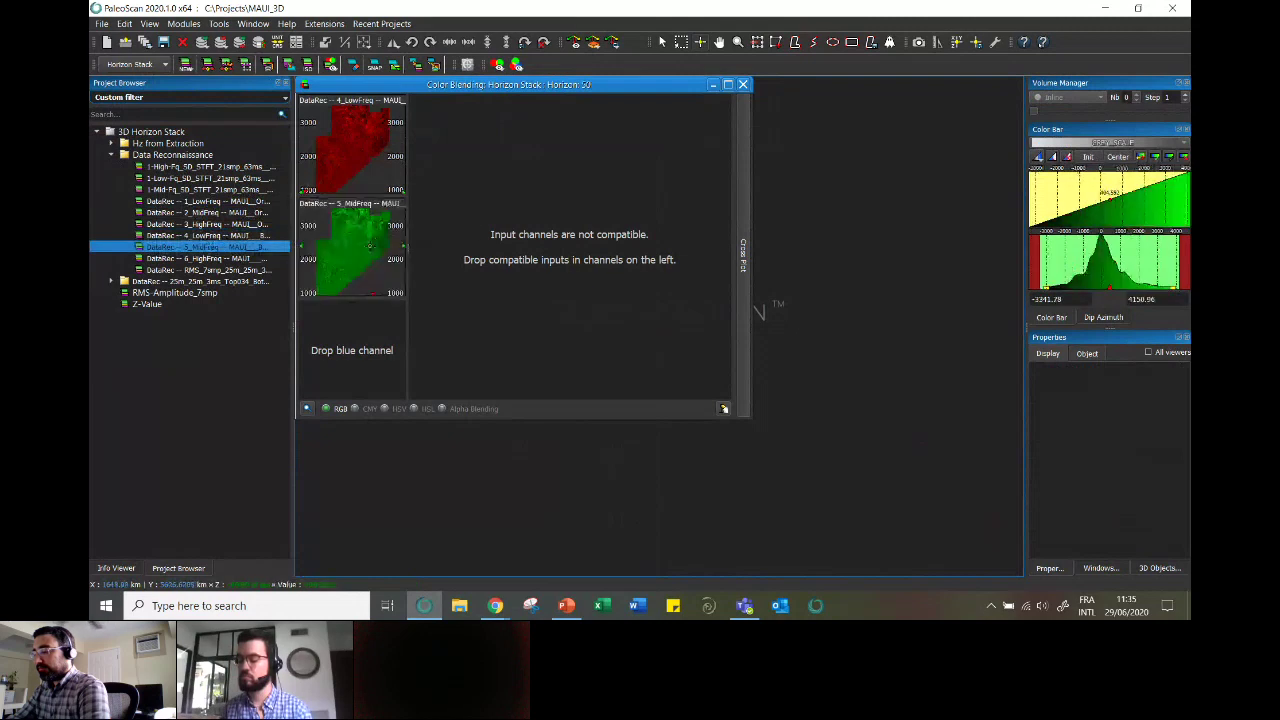
left_click_drag(205, 260, 375, 350)
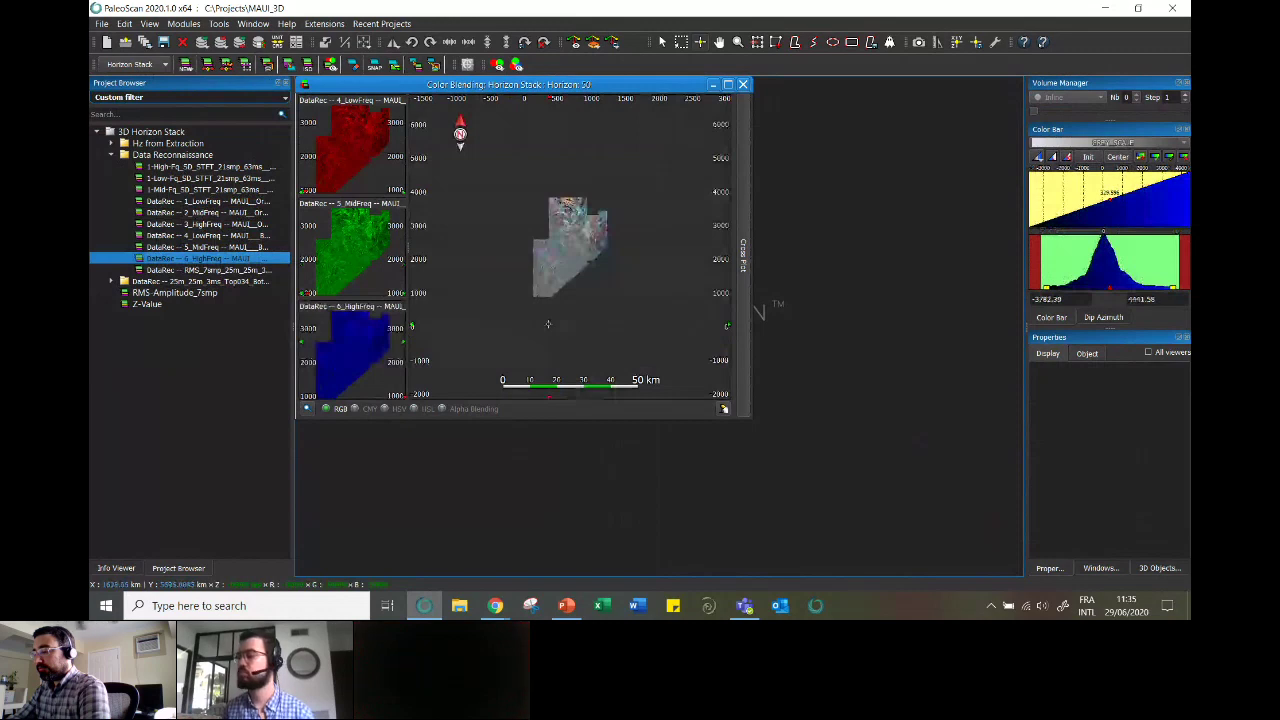
double_click(548, 324)
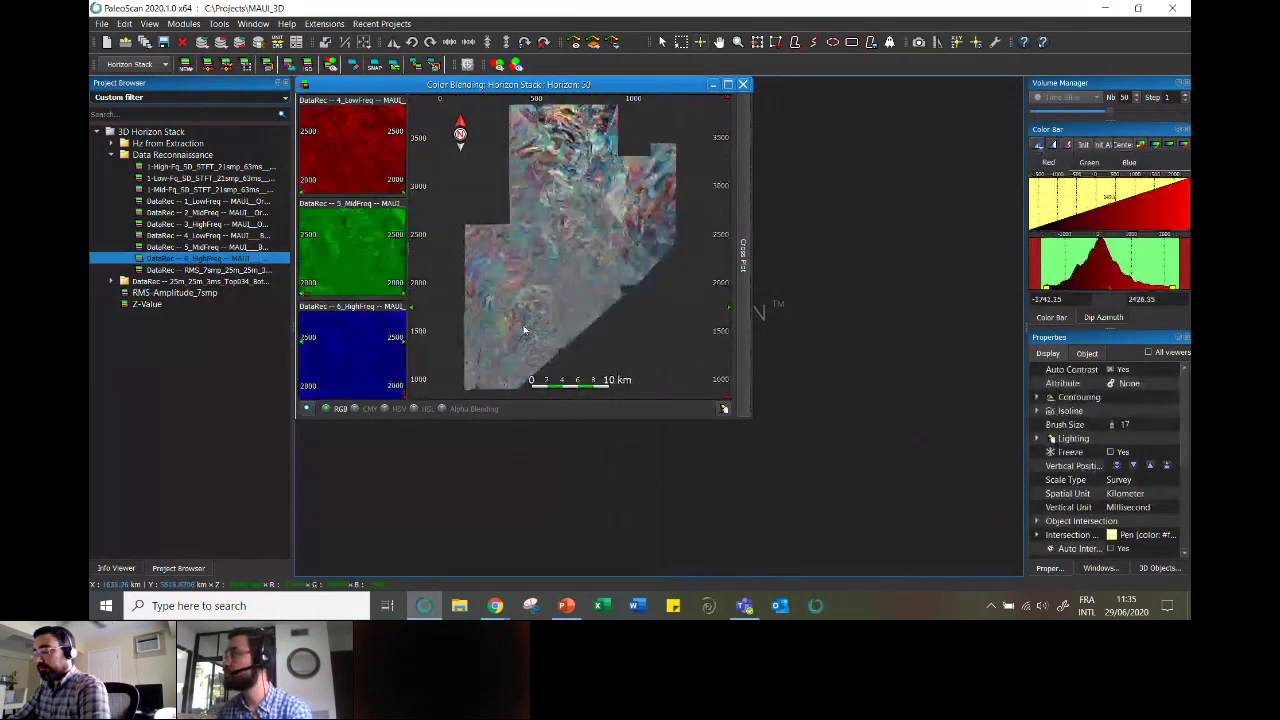
- Open Spectral Decomposition from the Volume module and load BO_Maui3D_New_Extraction_25x25mx3ms as the input volume
left_click(165, 97)
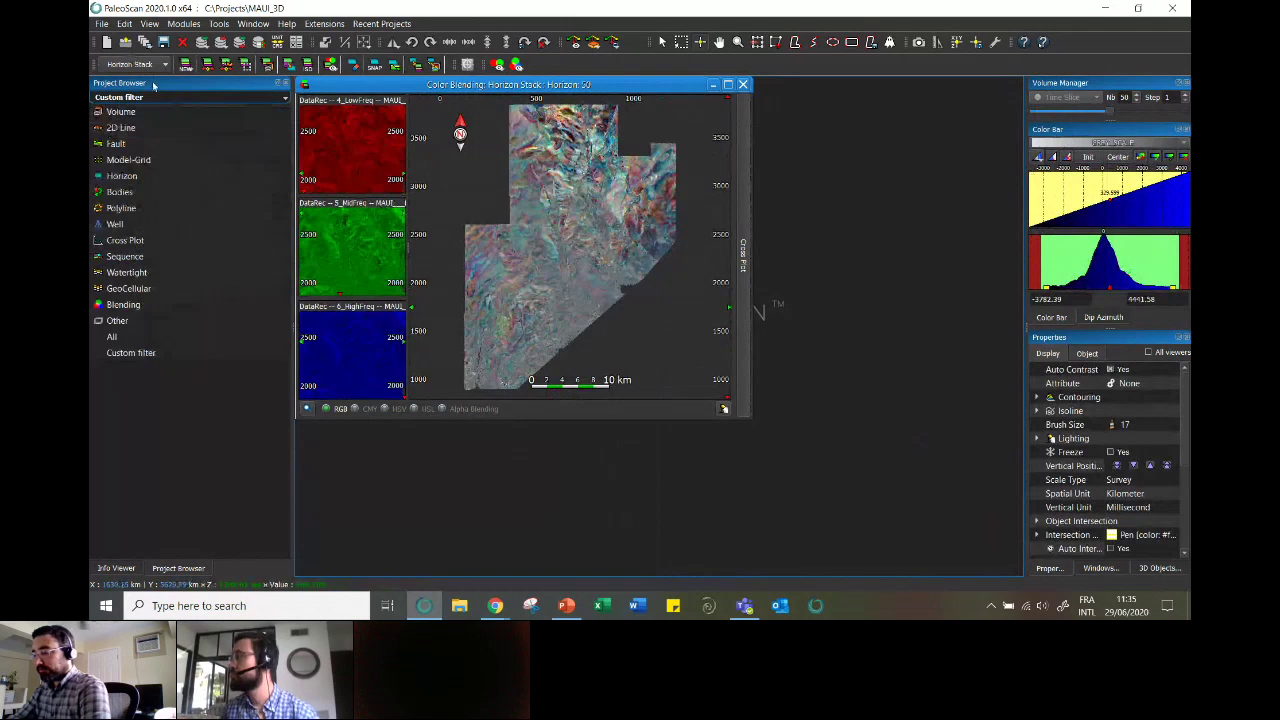
left_click(140, 65)
left_click(136, 83)
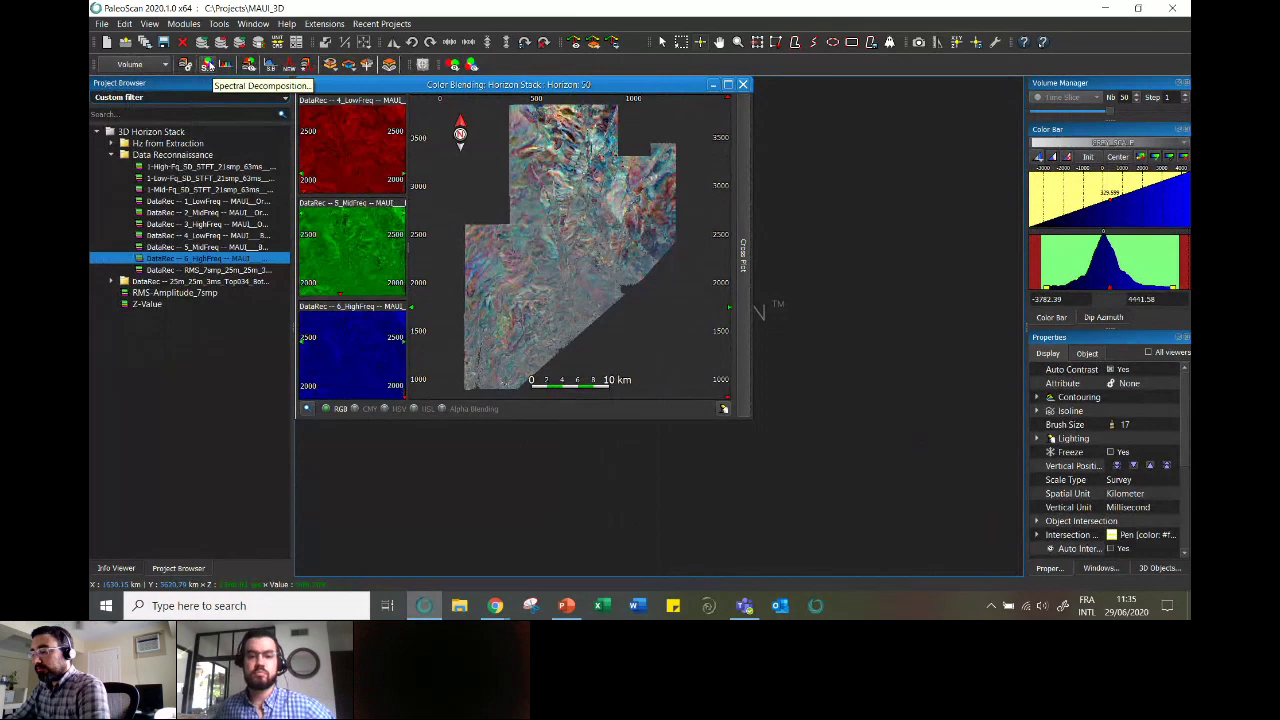
left_click(208, 63)
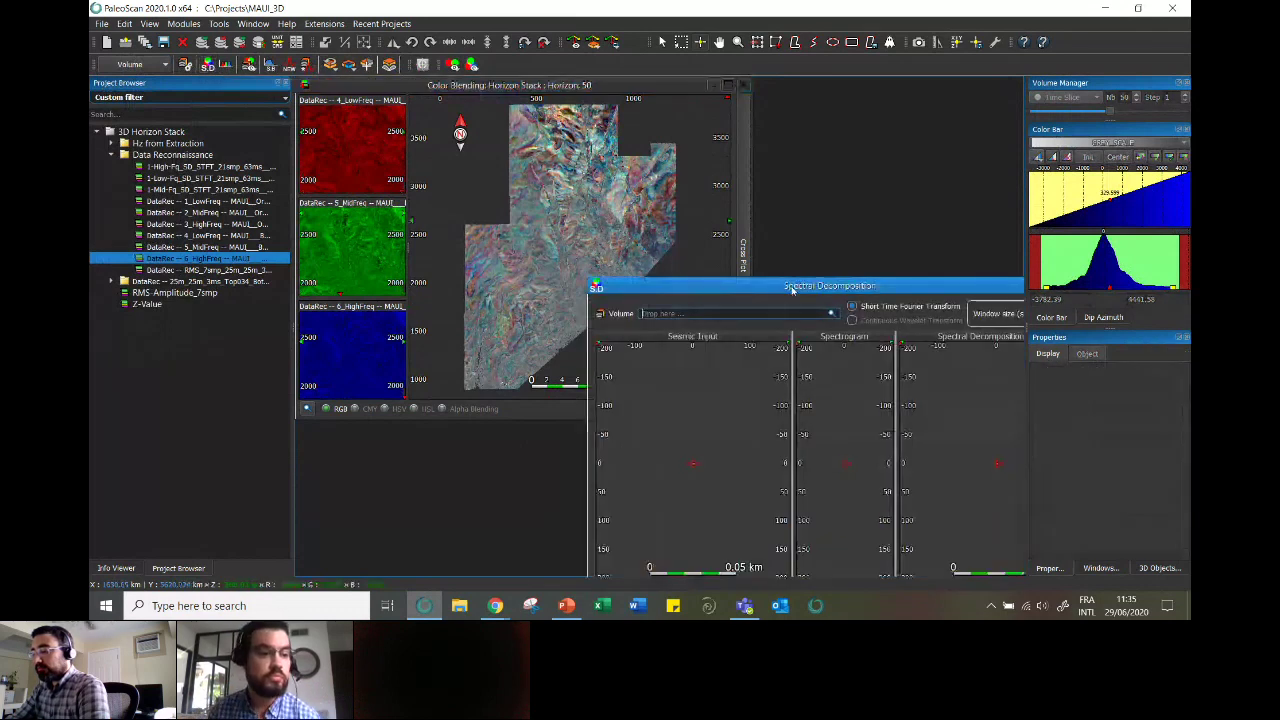
left_click_drag(792, 287, 522, 103)
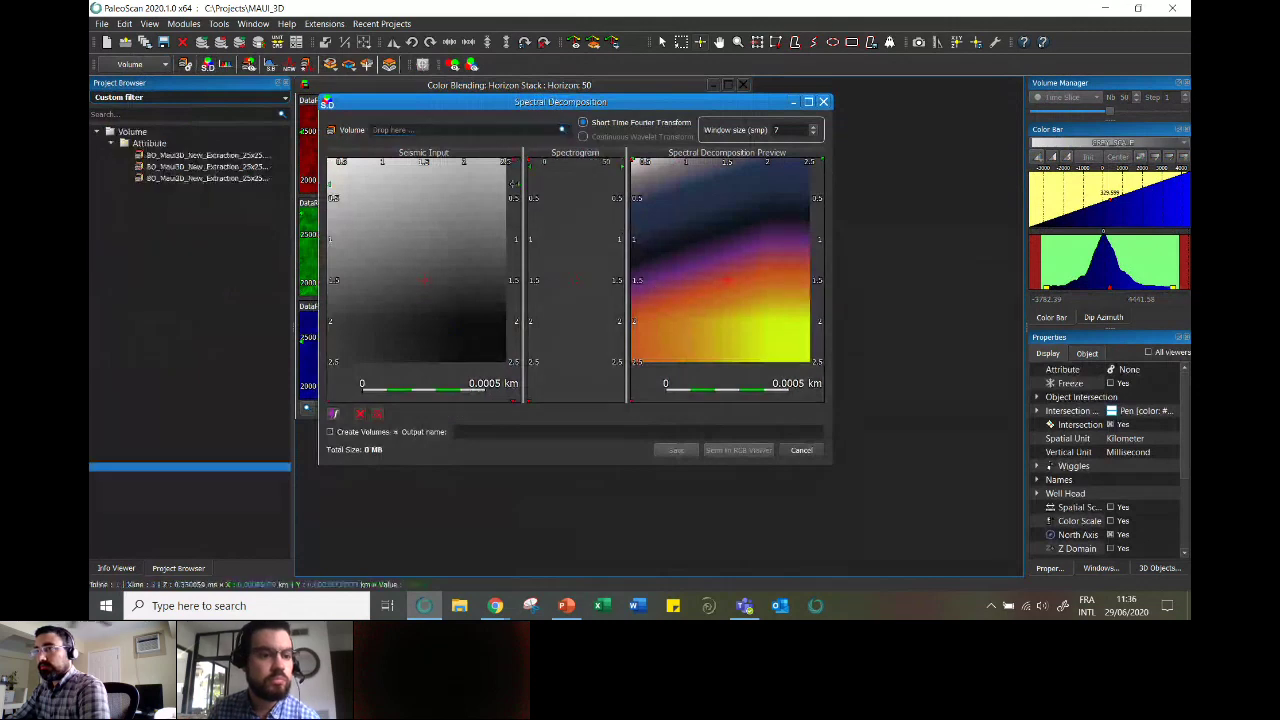
left_click_drag(205, 178, 448, 133)
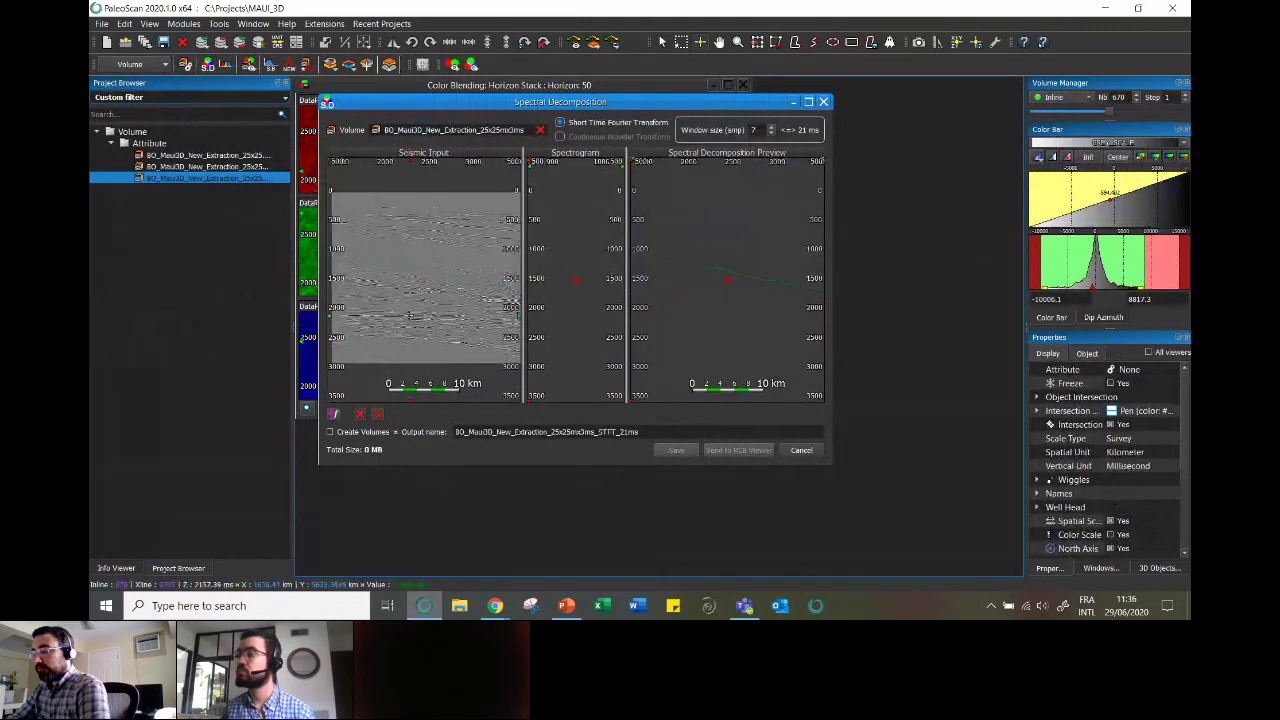
- List the polyline objects, move the views to the saved locations Location and Channel_Hz30_01, and close the location browser
left_click(150, 98)
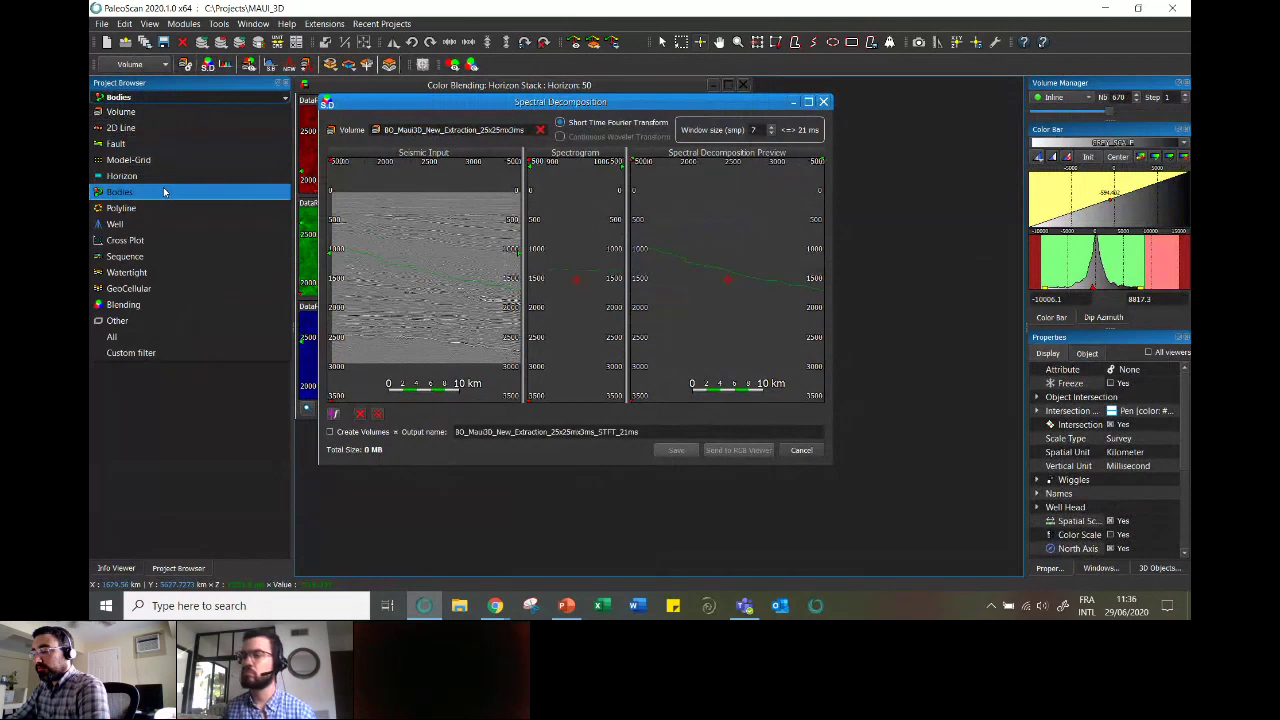
left_click(160, 208)
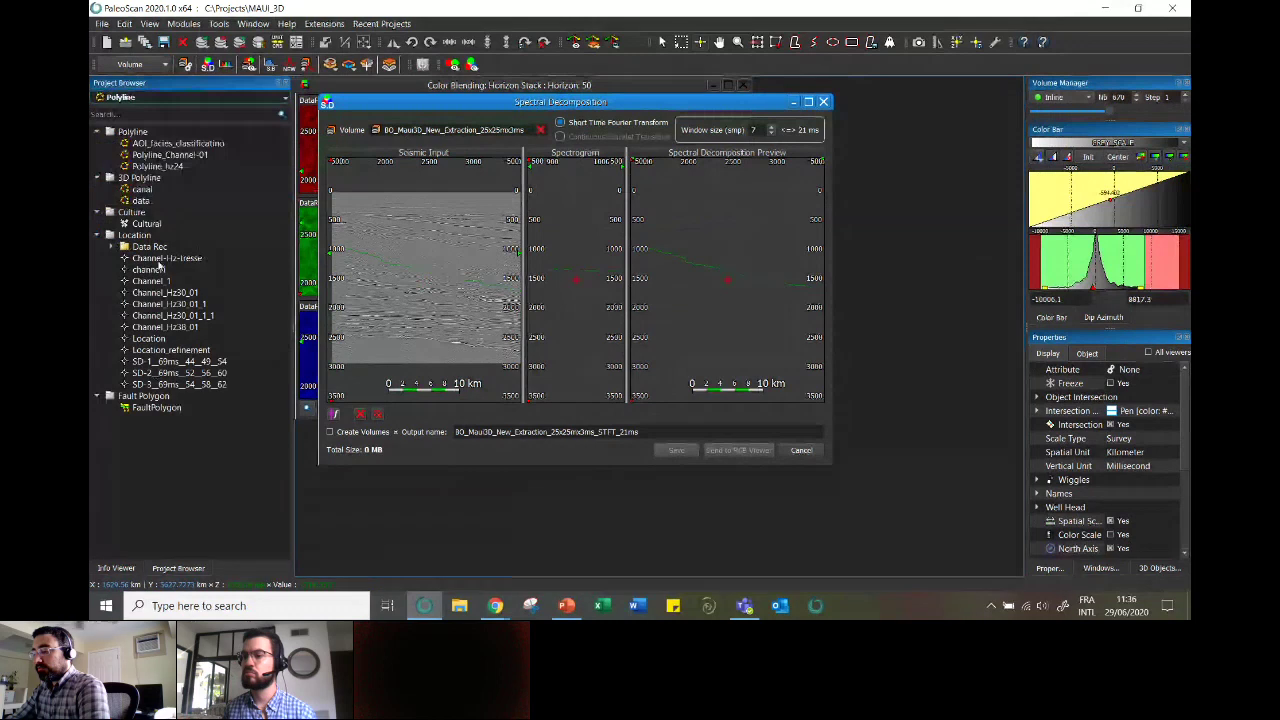
double_click(150, 339)
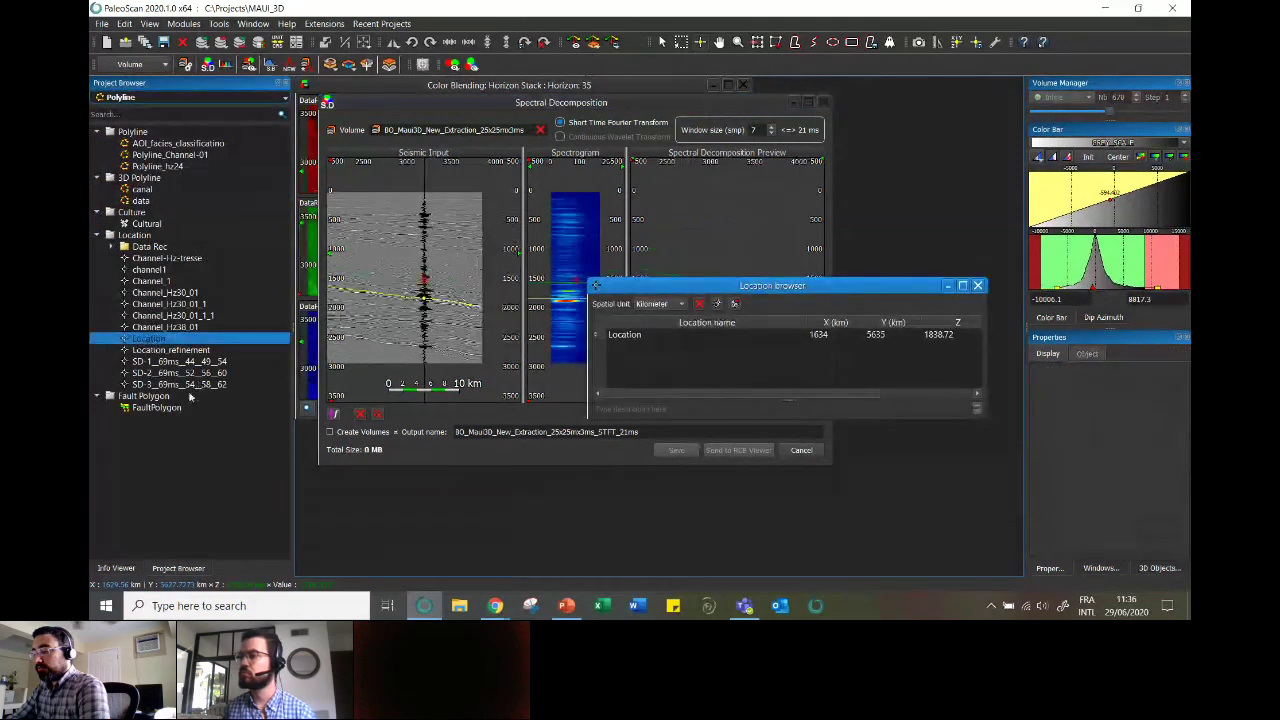
left_click(170, 292)
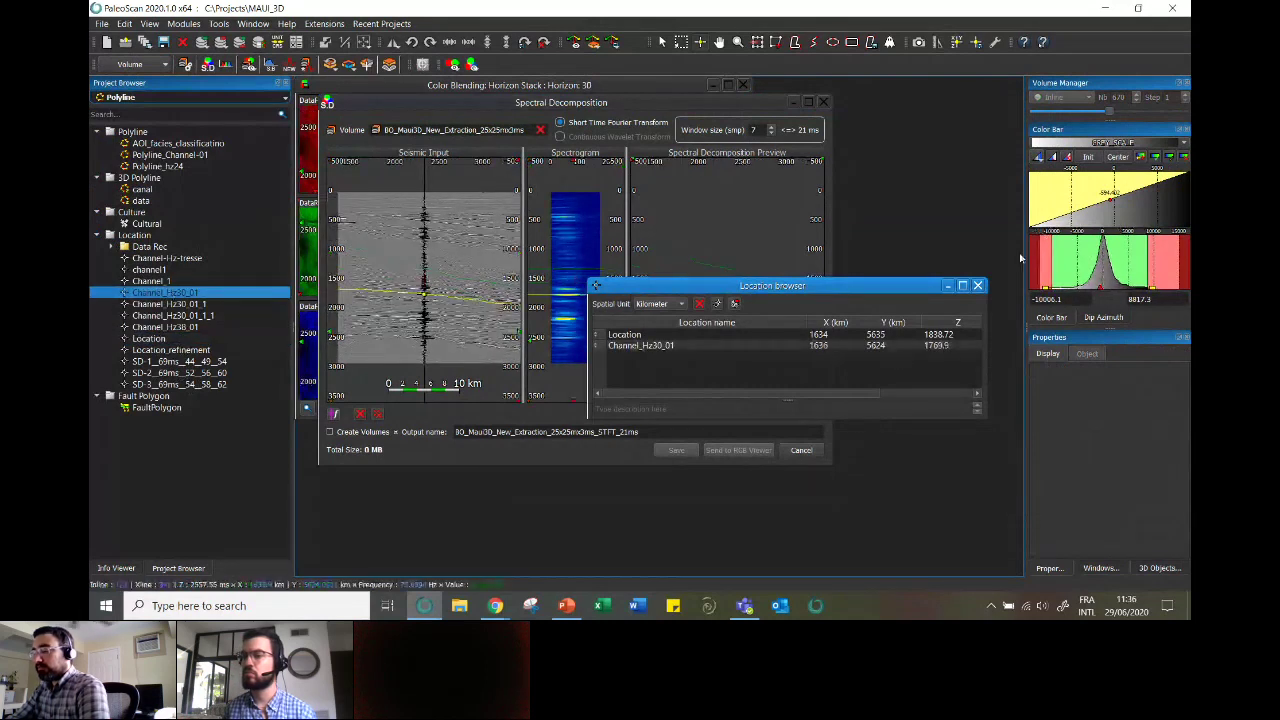
left_click(978, 286)
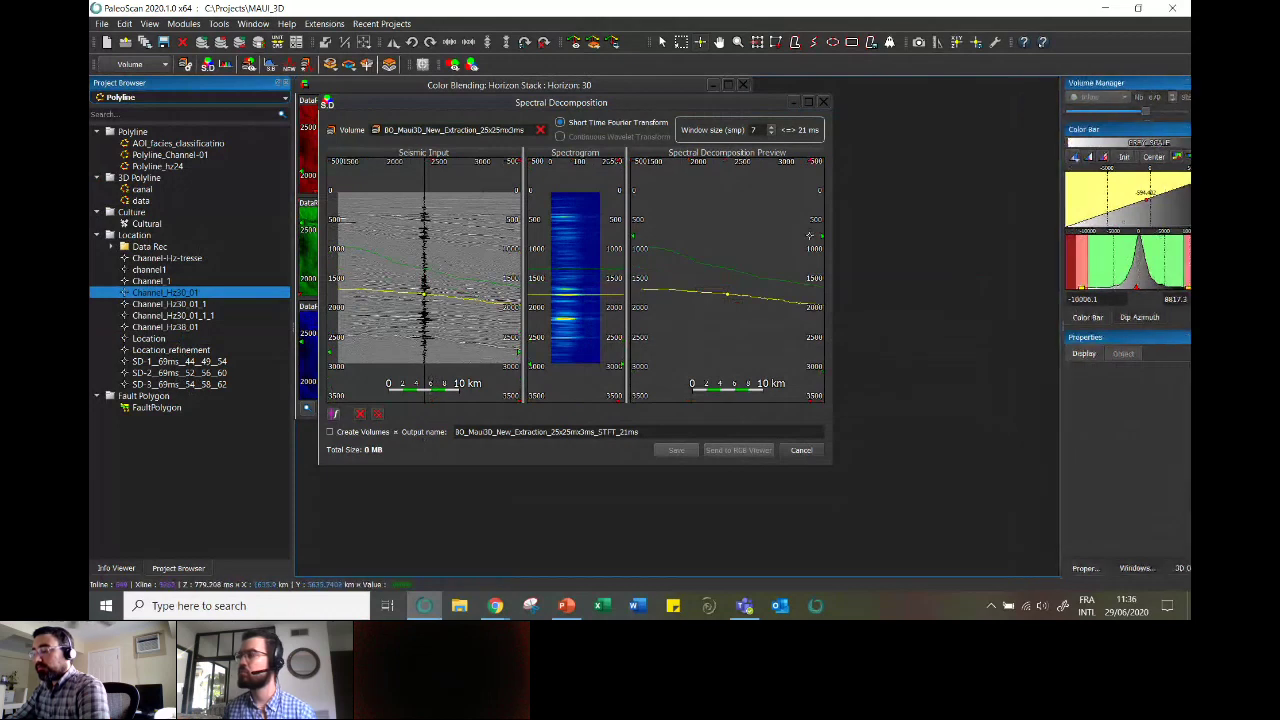
- Tile the open viewers side by side, collapse the blending viewer's channel previews, and widen the Spectral Decomposition view
key("ctrl+t")
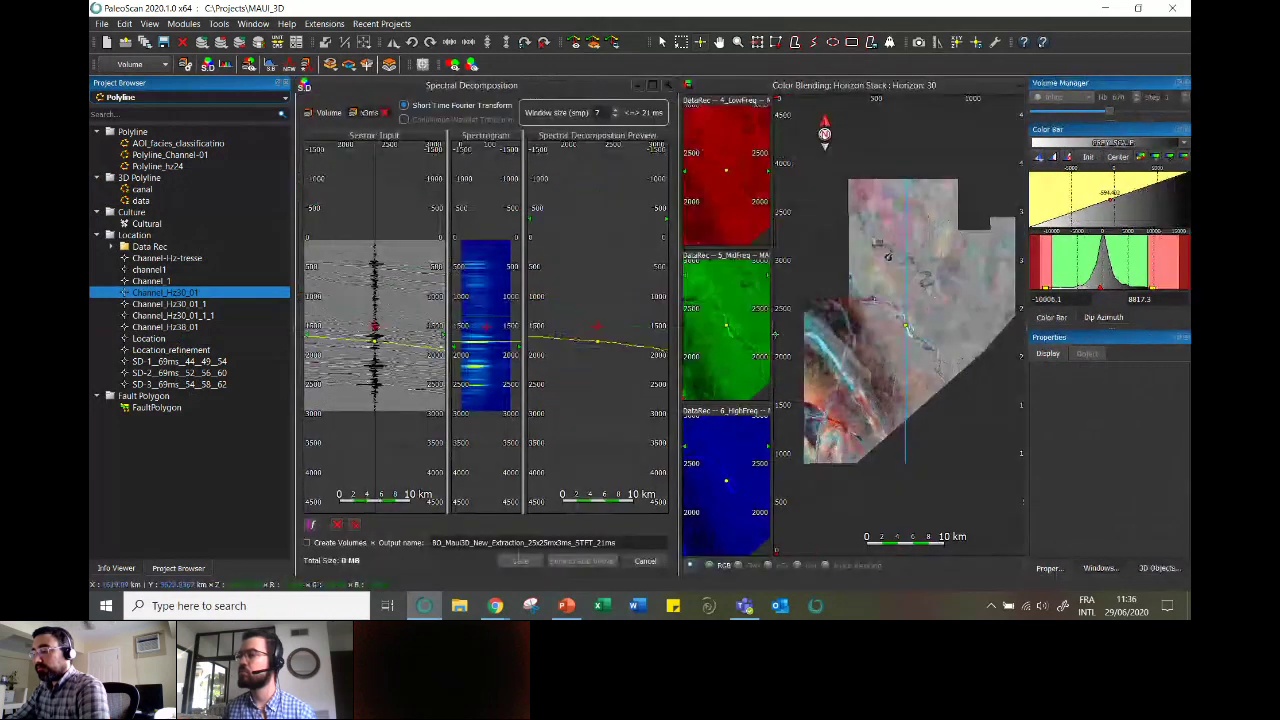
left_click_drag(773, 327, 688, 331)
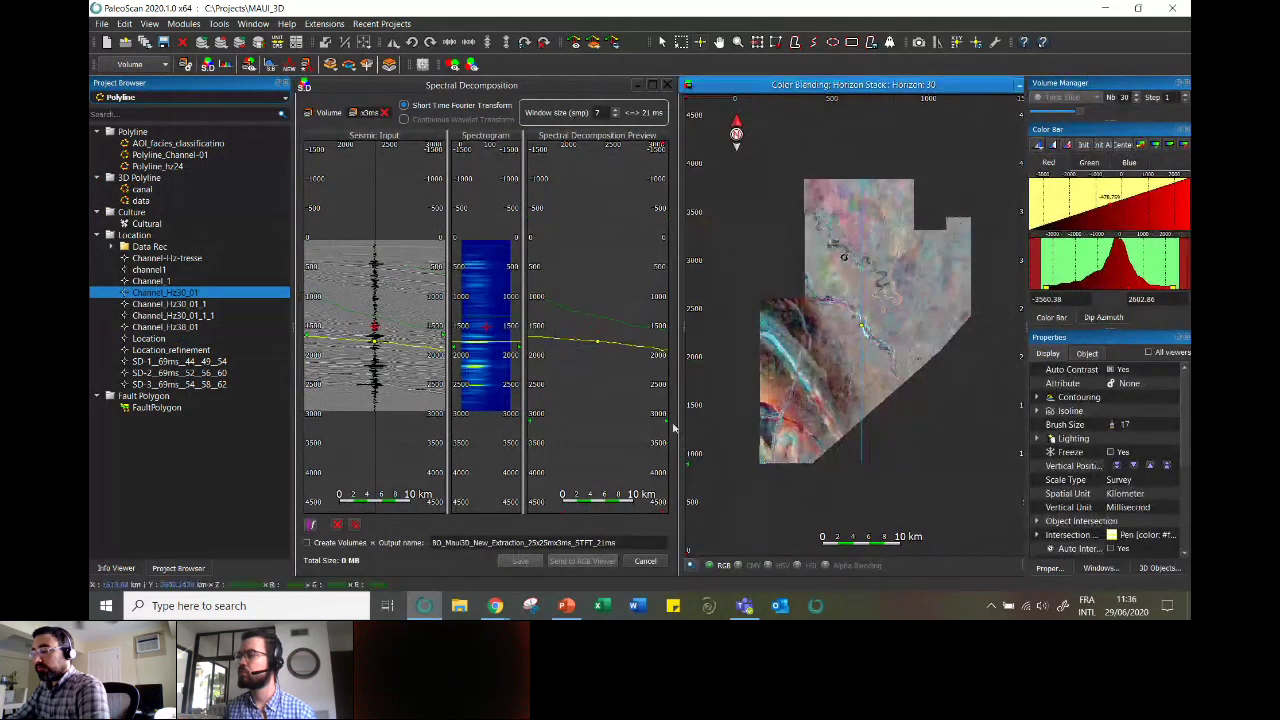
left_click_drag(710, 411, 740, 399)
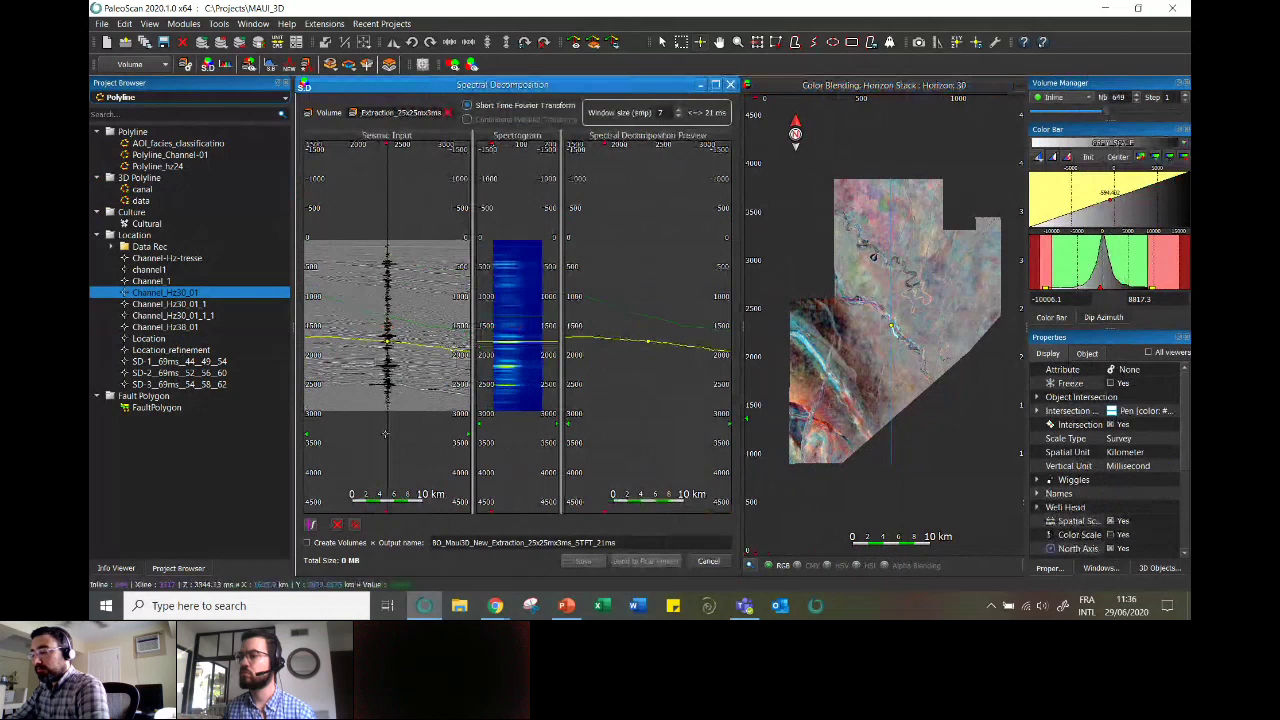
- Focus the seismic input and spectrogram on the bright reflection at the yellow horizon, and reposition the analysis trace along the channel on the map
scroll(386, 400, "up", 5)
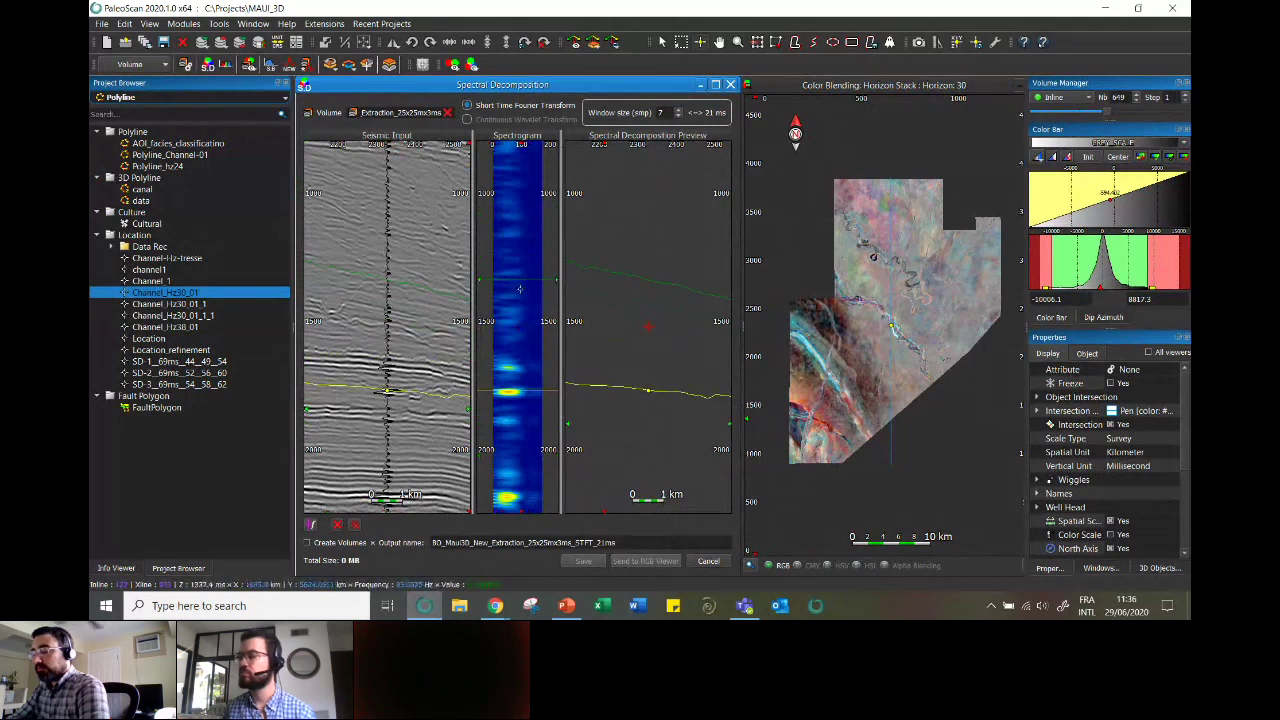
left_click_drag(513, 385, 515, 373)
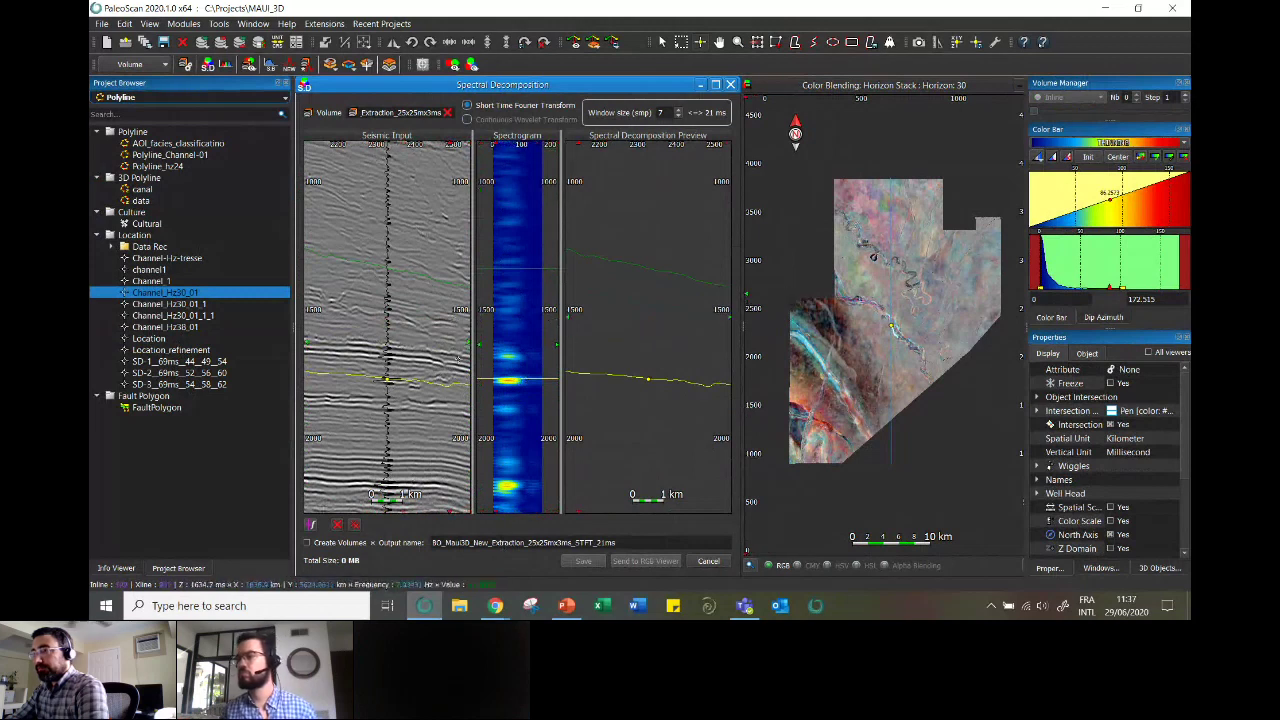
scroll(425, 428, "up", 2)
scroll(541, 403, "up", 2)
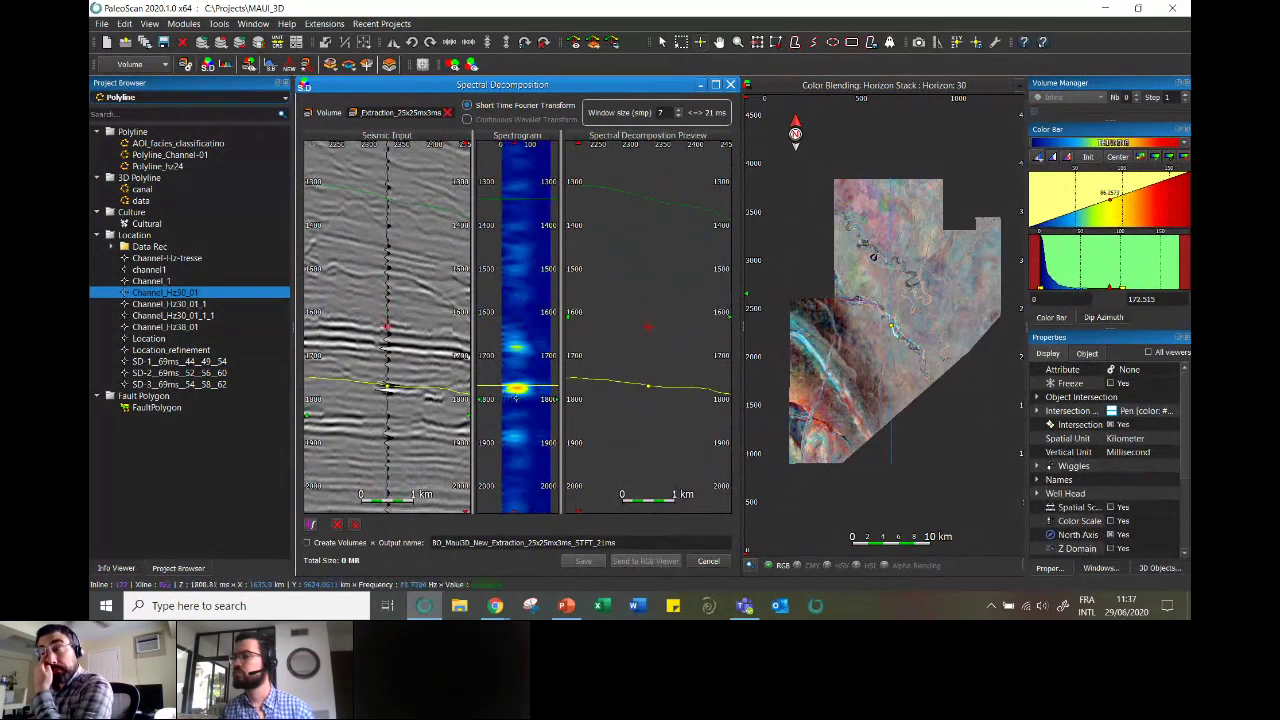
left_click(517, 386)
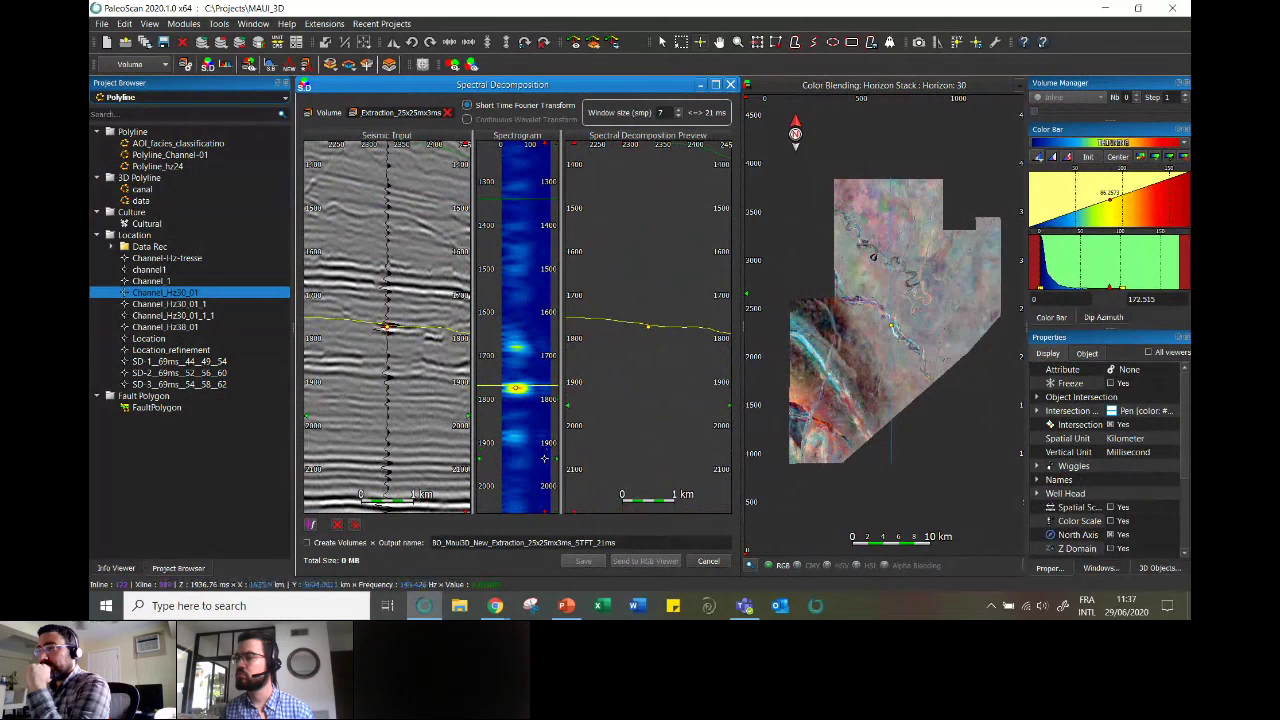
scroll(544, 458, "up", 2)
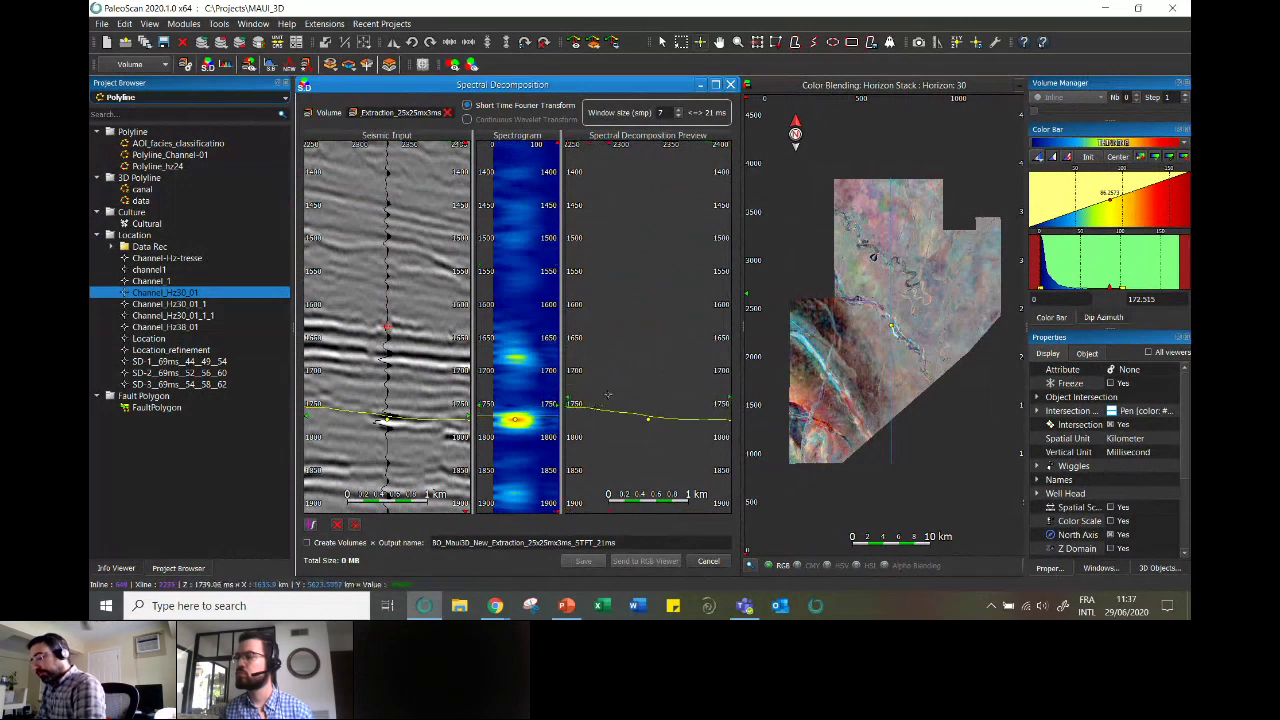
mouse_move(891, 325)
left_mouse_down()
mouse_move(909, 342)
mouse_move(892, 318)
mouse_move(894, 332)
left_mouse_up()
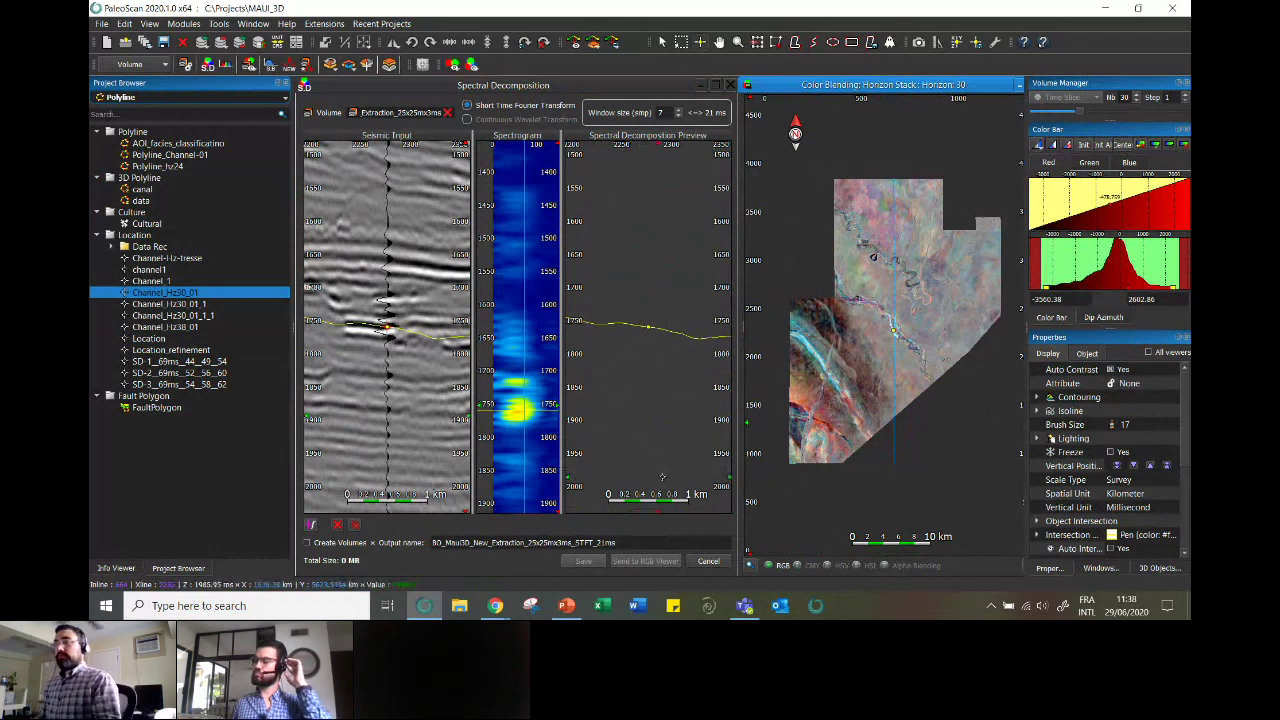
scroll(511, 412, "up", 3)
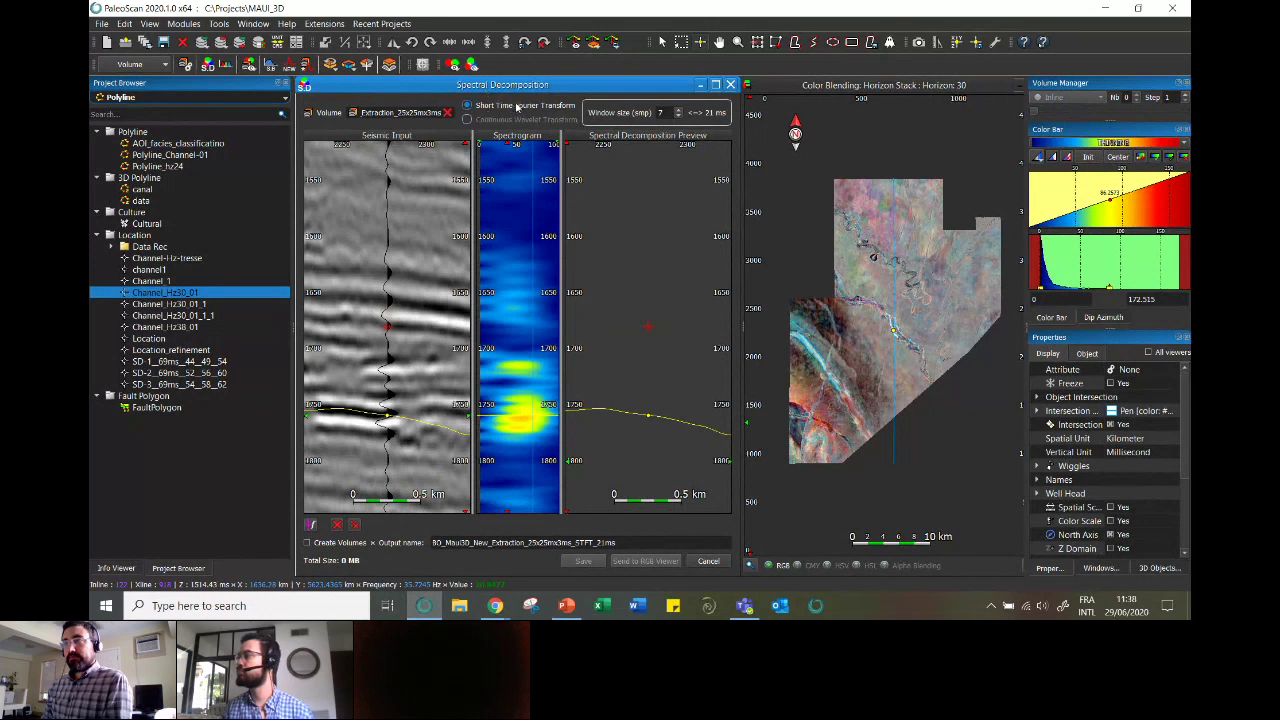
- Set the Short Time Fourier Transform window size to 9 samples
double_click(661, 113)
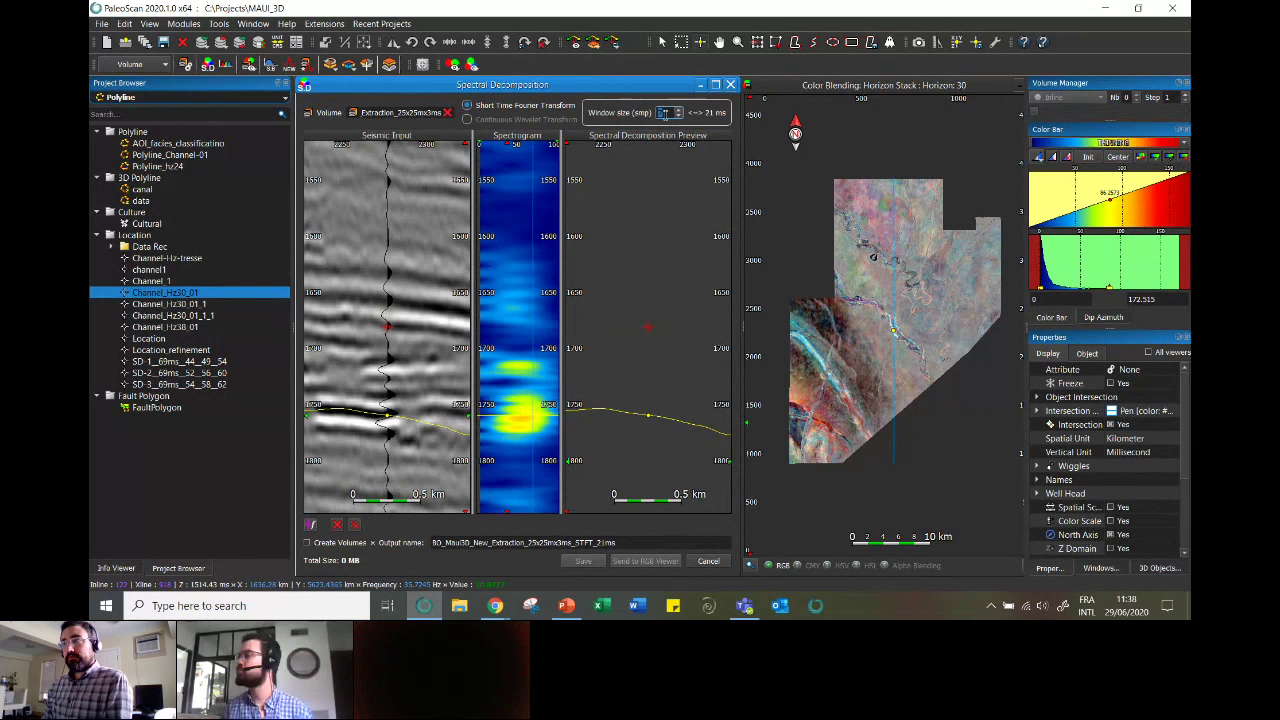
type("11")
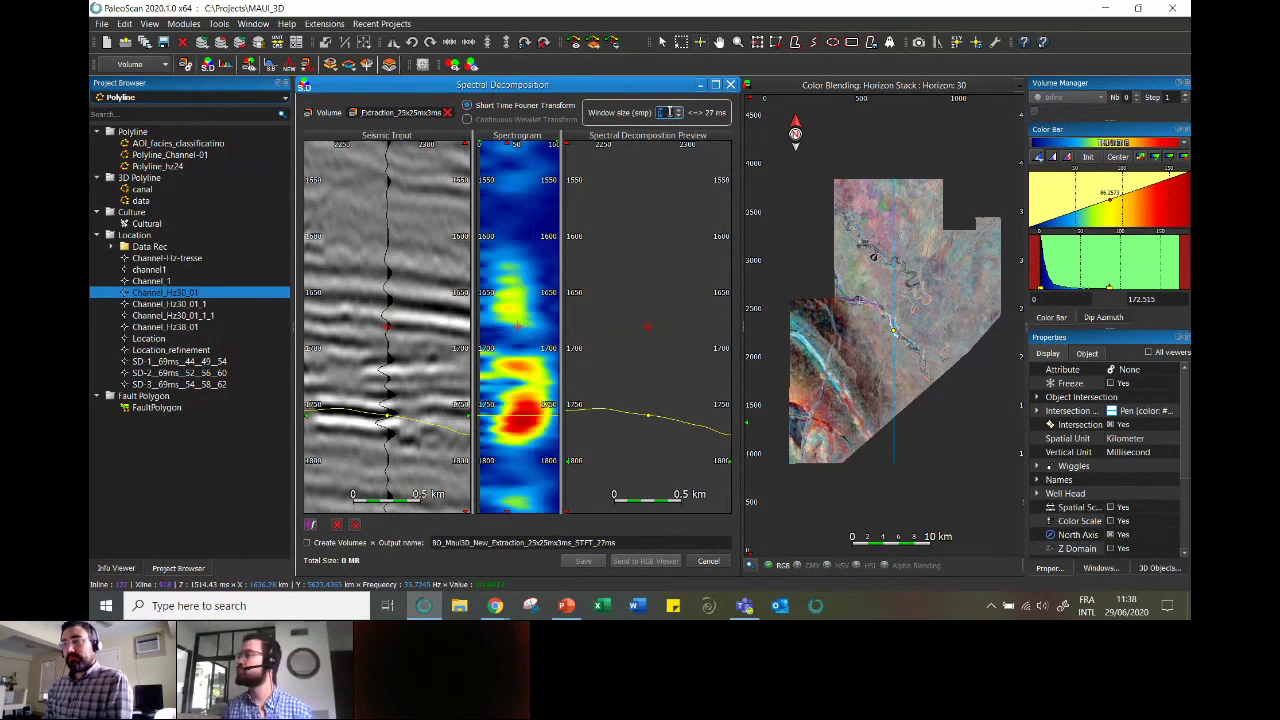
type("9")
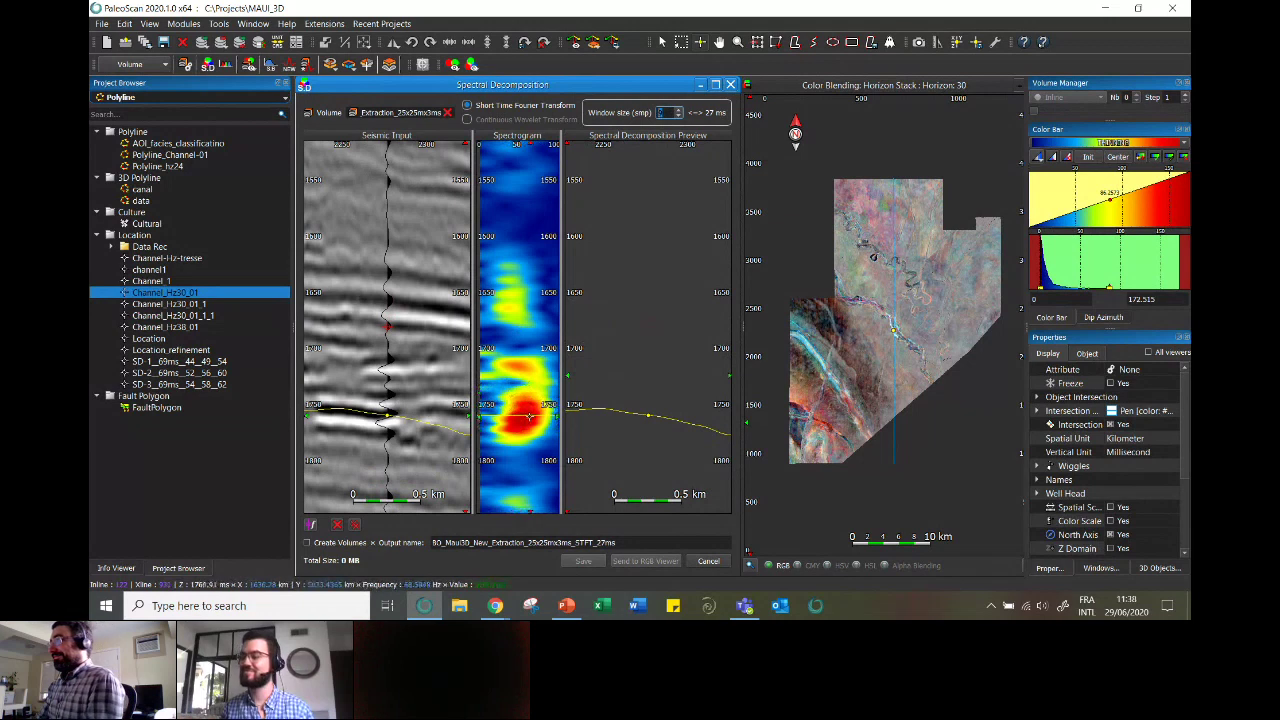
scroll(533, 400, "down", 1)
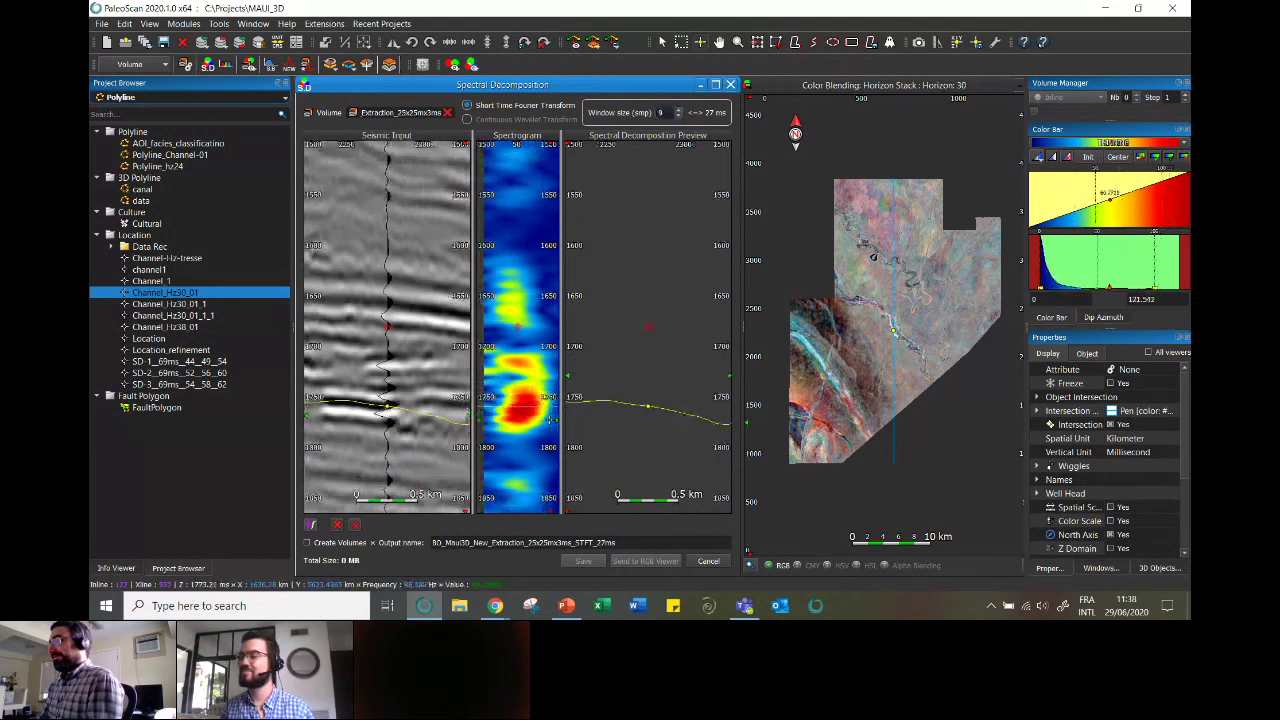
scroll(517, 380, "down", 1)
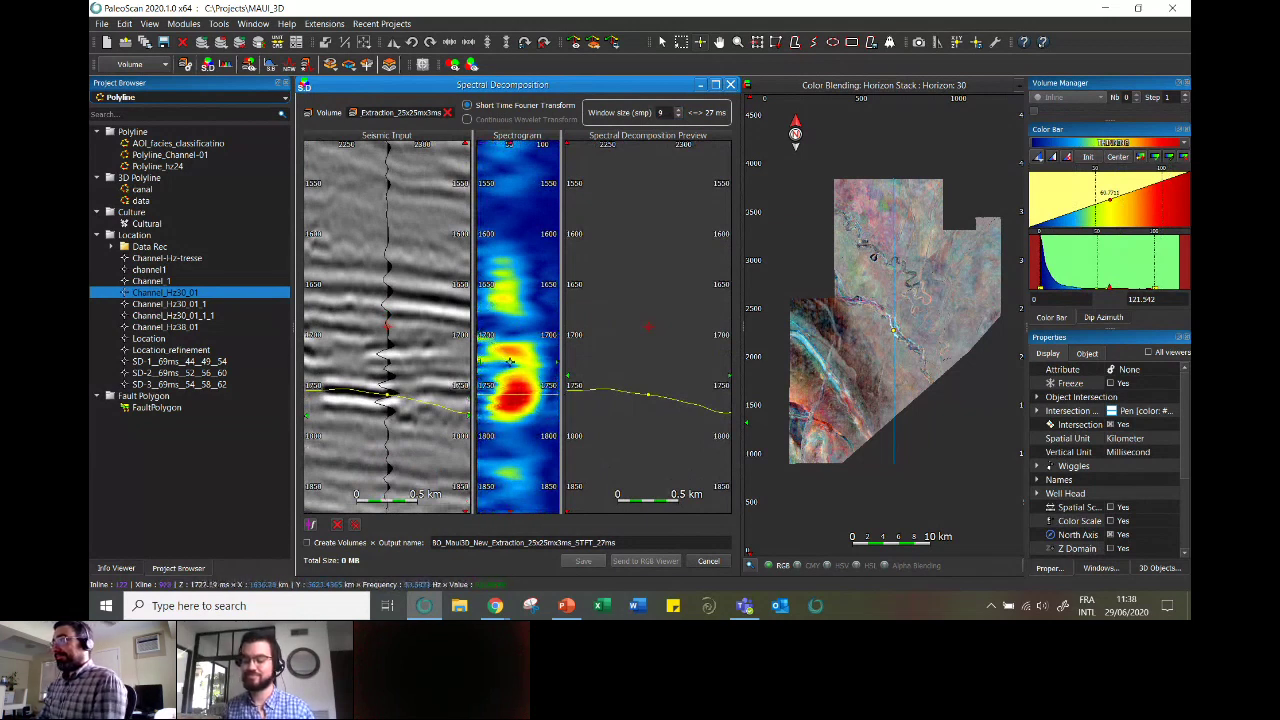
- Compare the spectrogram under the Continuous Wavelet Transform with Morlet and Ricker wavelets, and return to the Short Time Fourier Transform
left_click(469, 120)
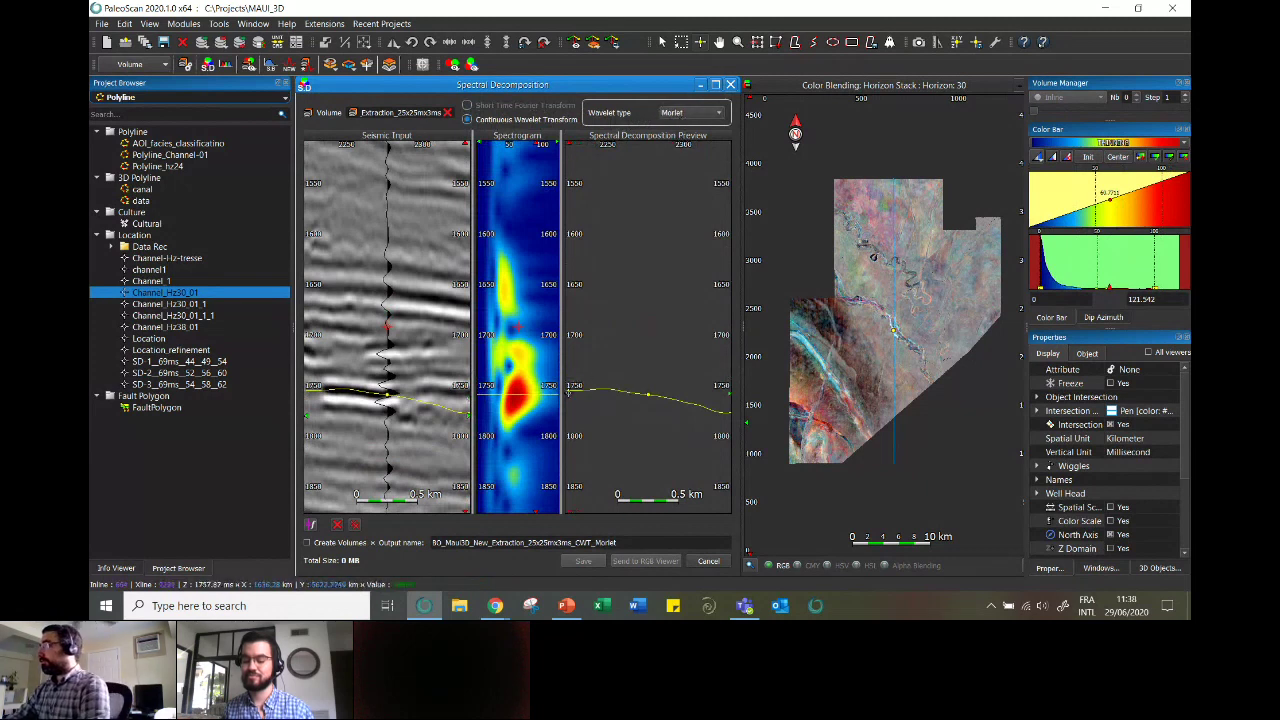
left_click_drag(560, 387, 587, 387)
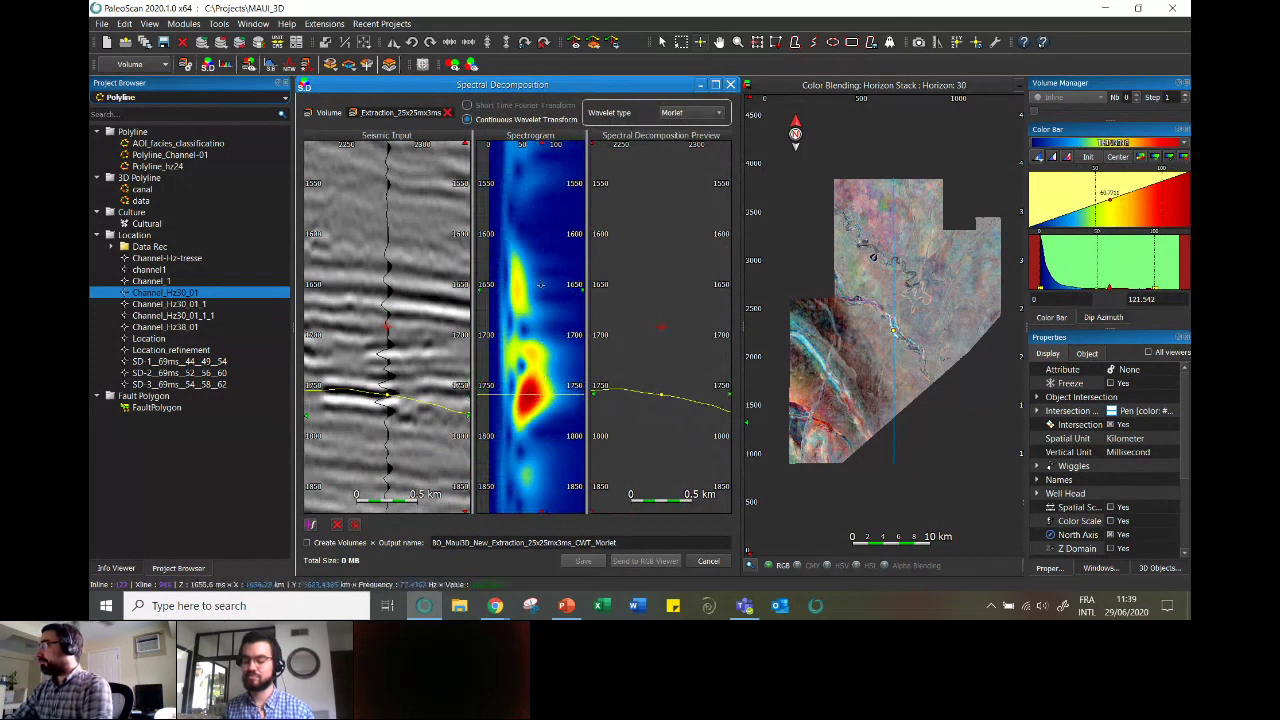
left_click(690, 112)
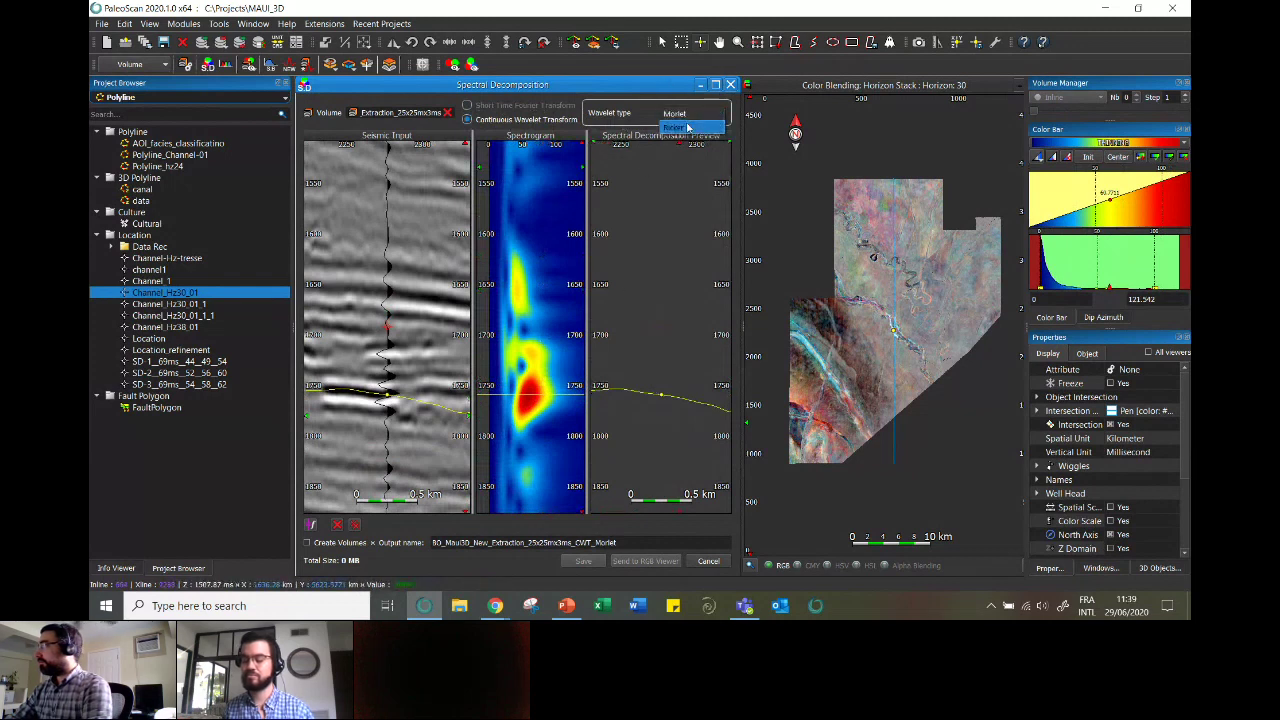
left_click(688, 127)
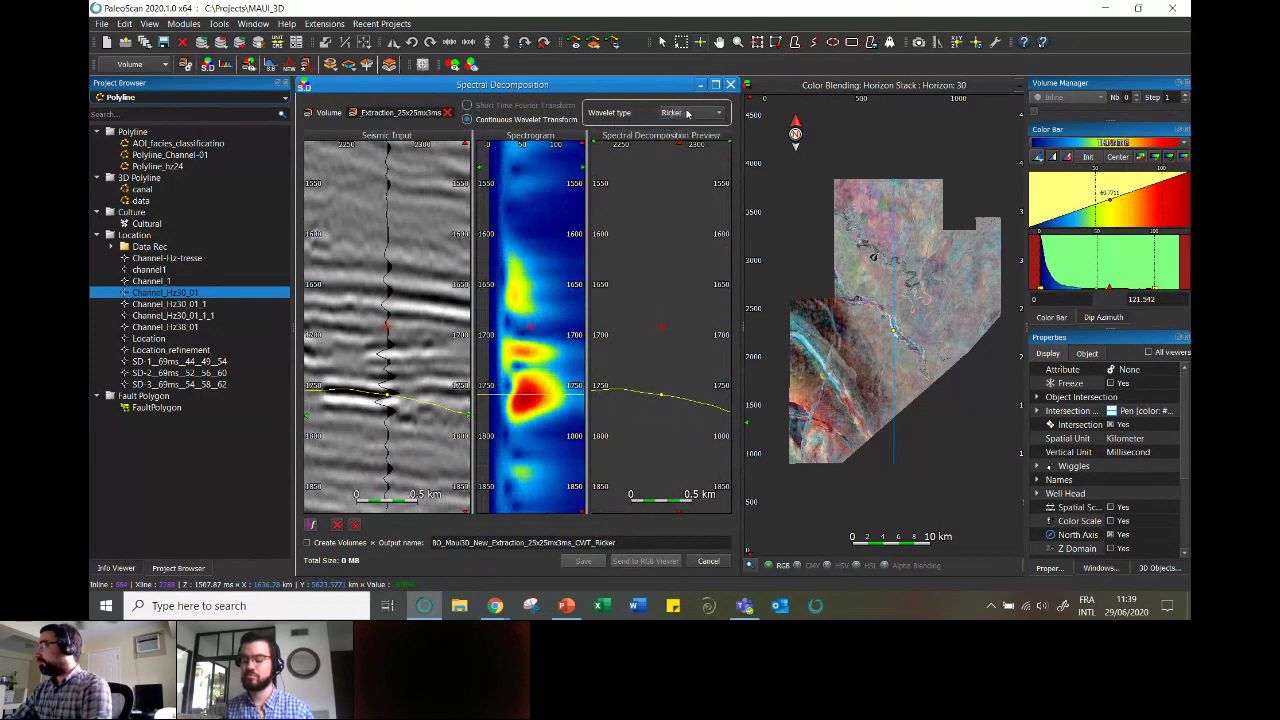
left_click(687, 113)
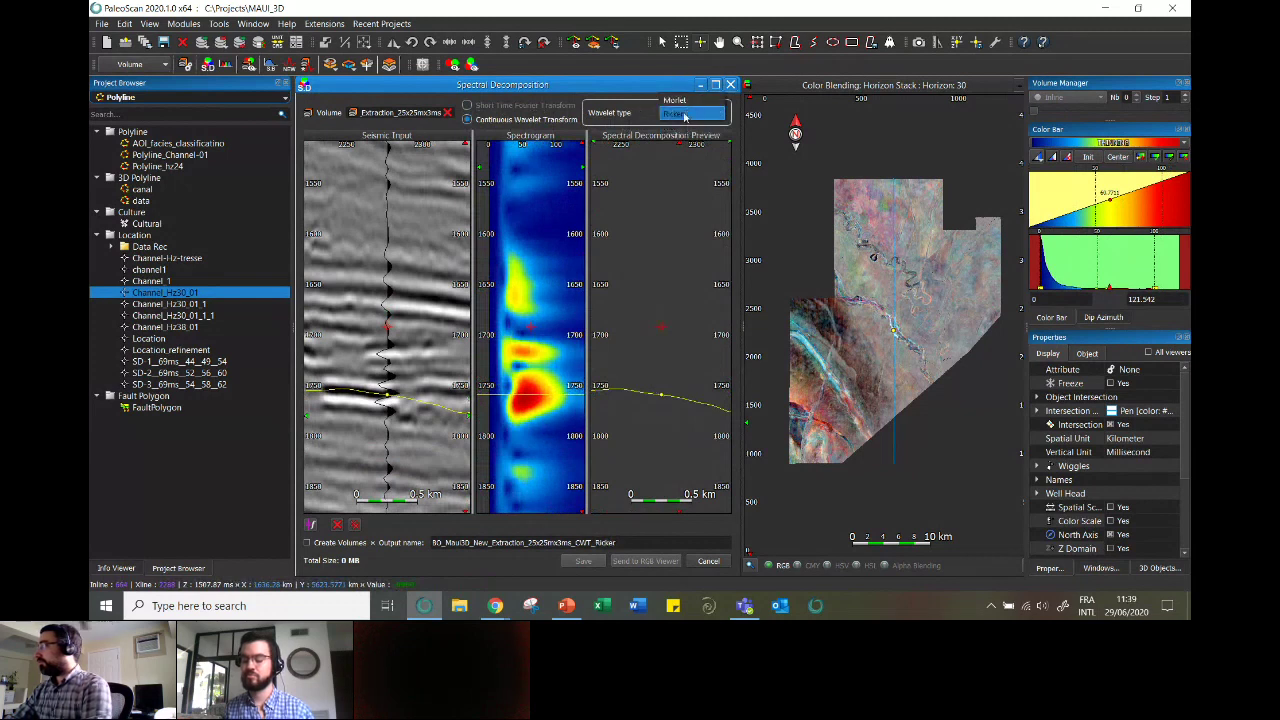
left_click(685, 116)
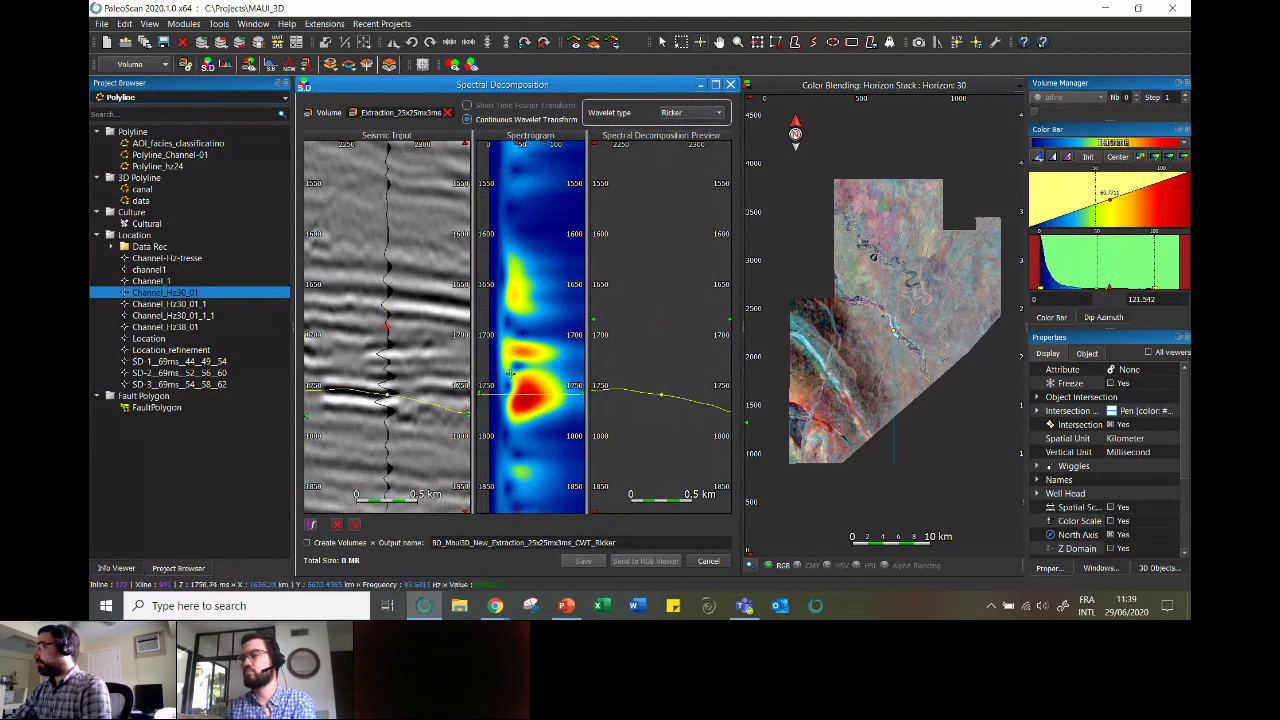
left_click(565, 107)
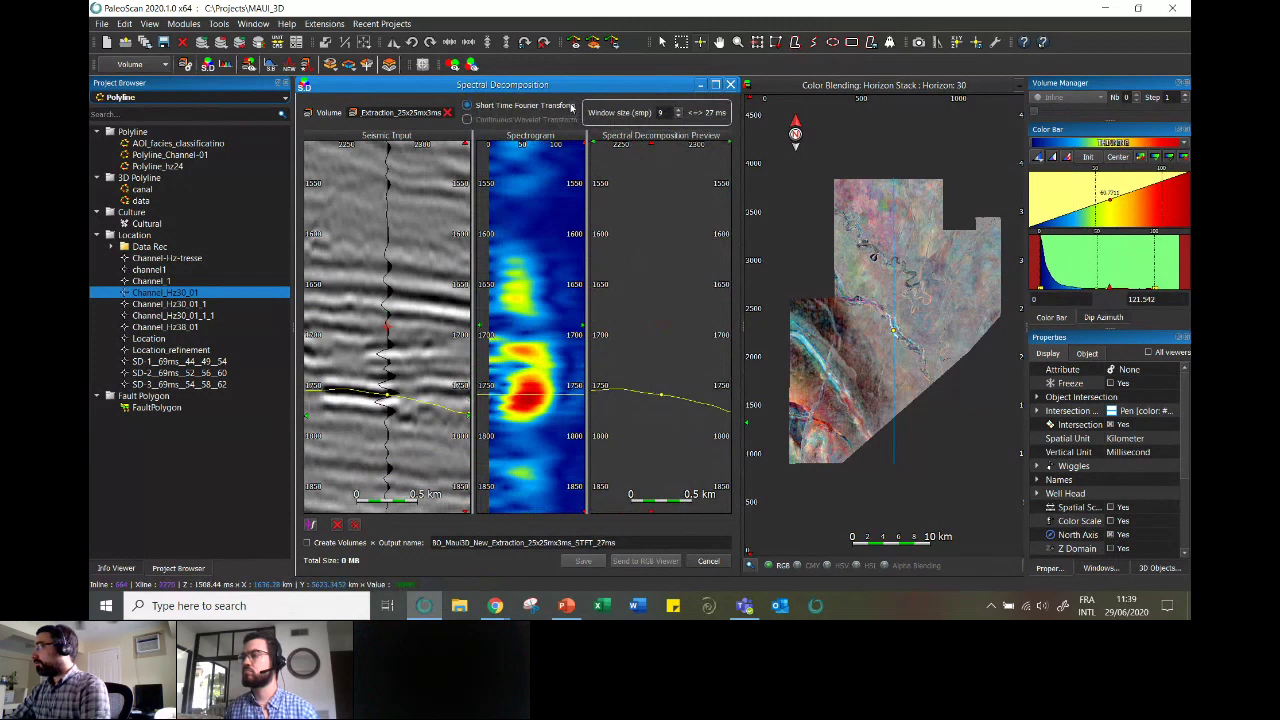
double_click(656, 113)
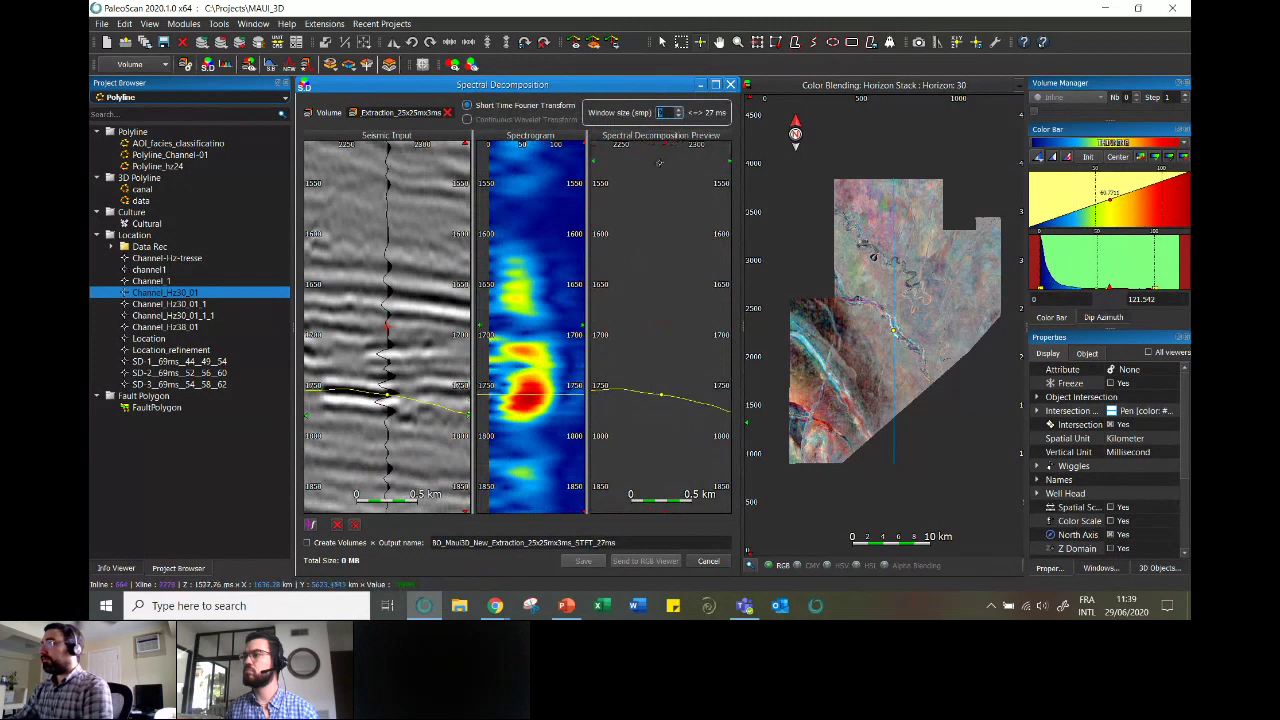
left_click(670, 113)
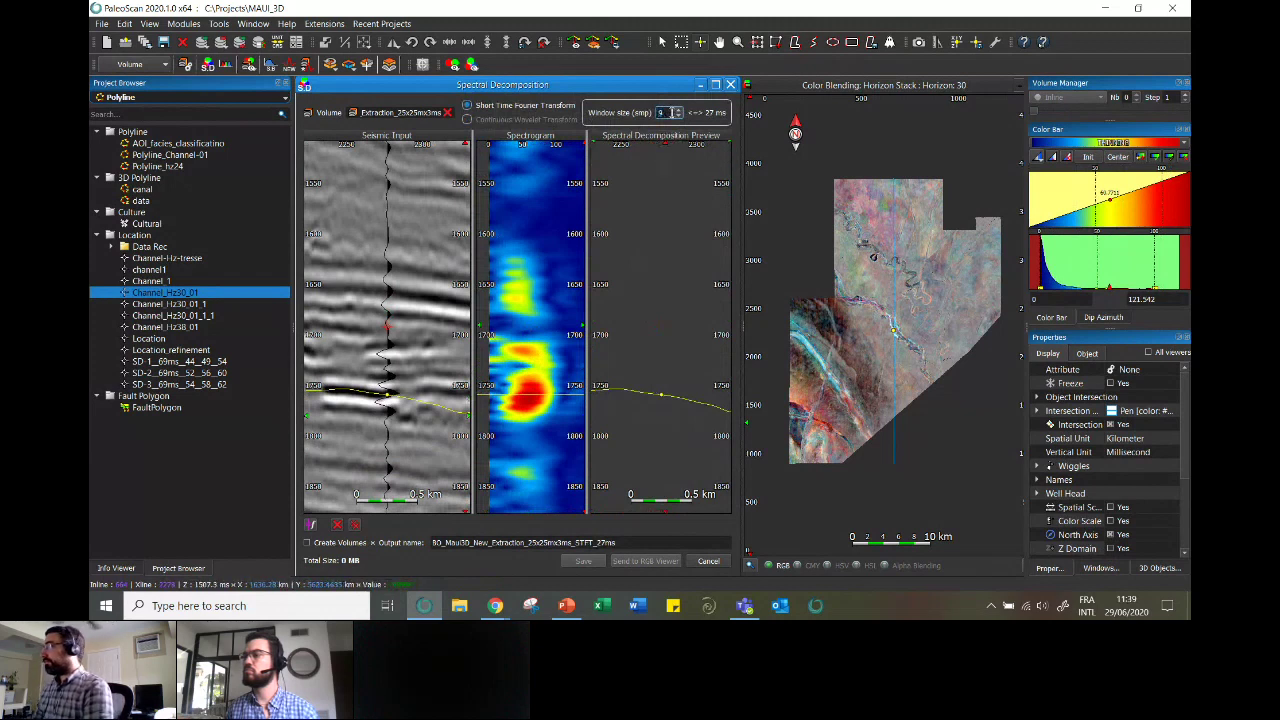
- Freeze the spectrogram and pick frequencies of 59, 84 and 35 Hz across the channel anomaly
left_click(531, 399)
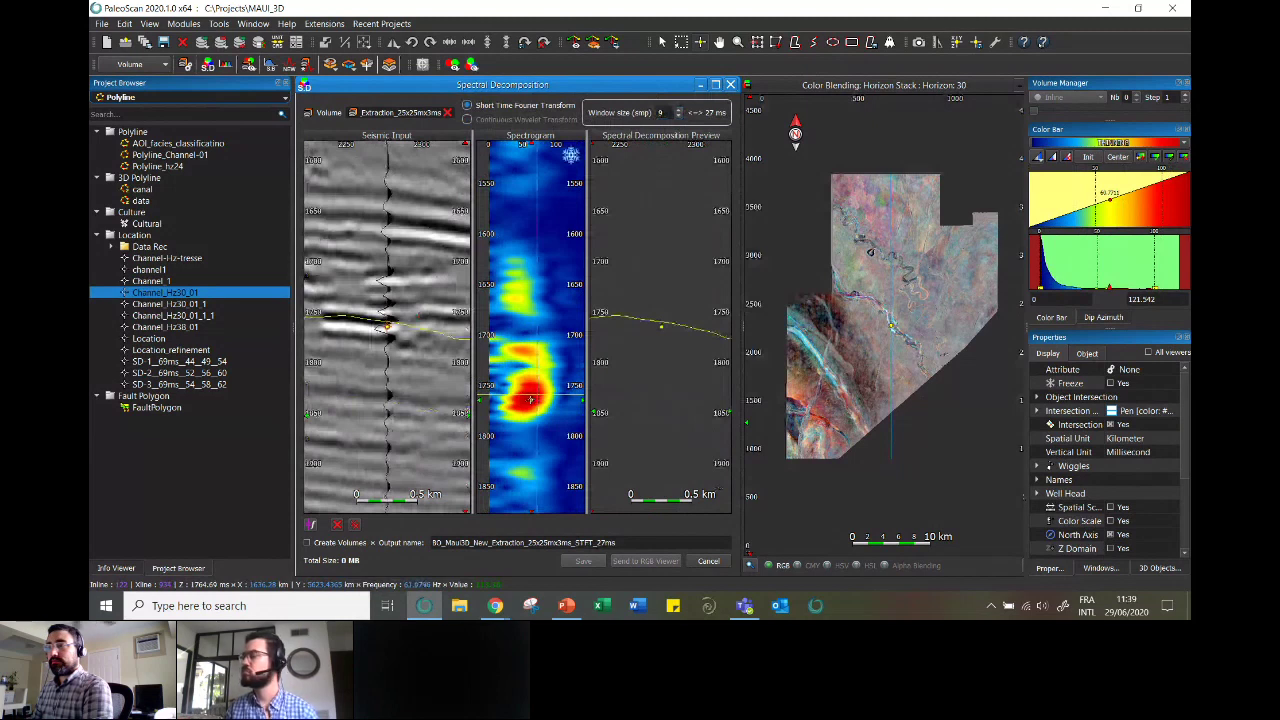
left_click(530, 400)
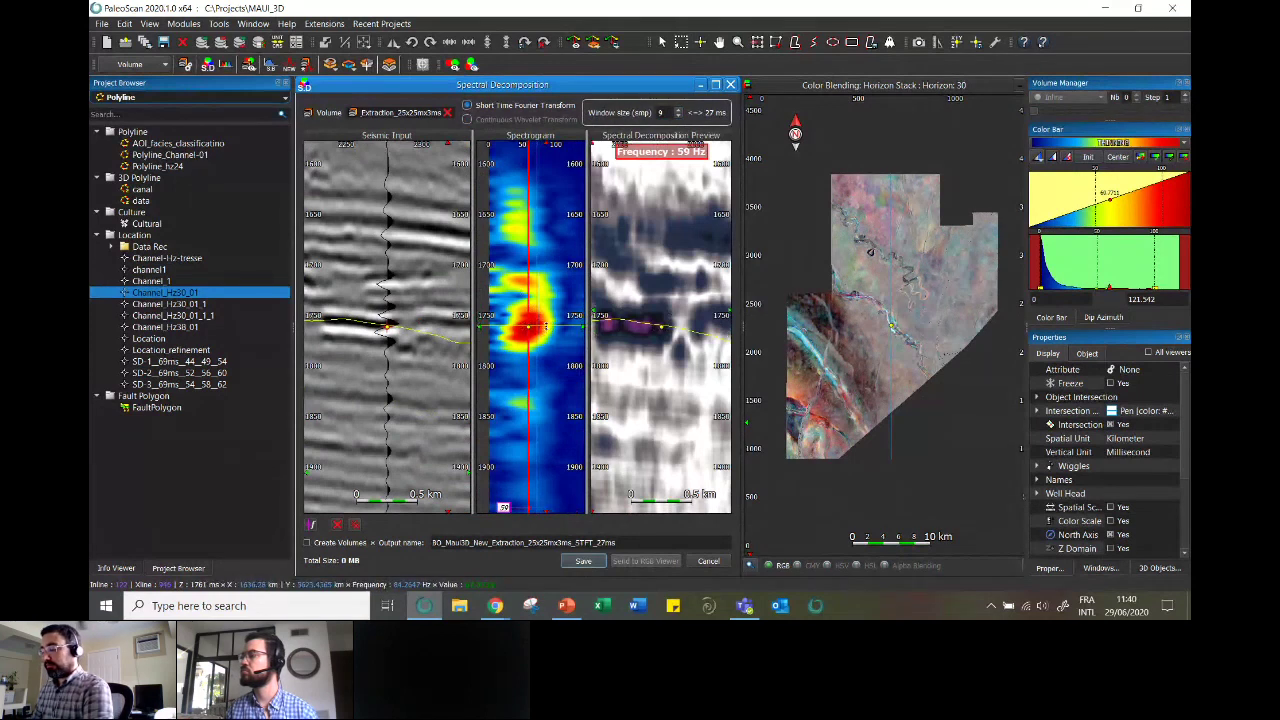
left_click(544, 326)
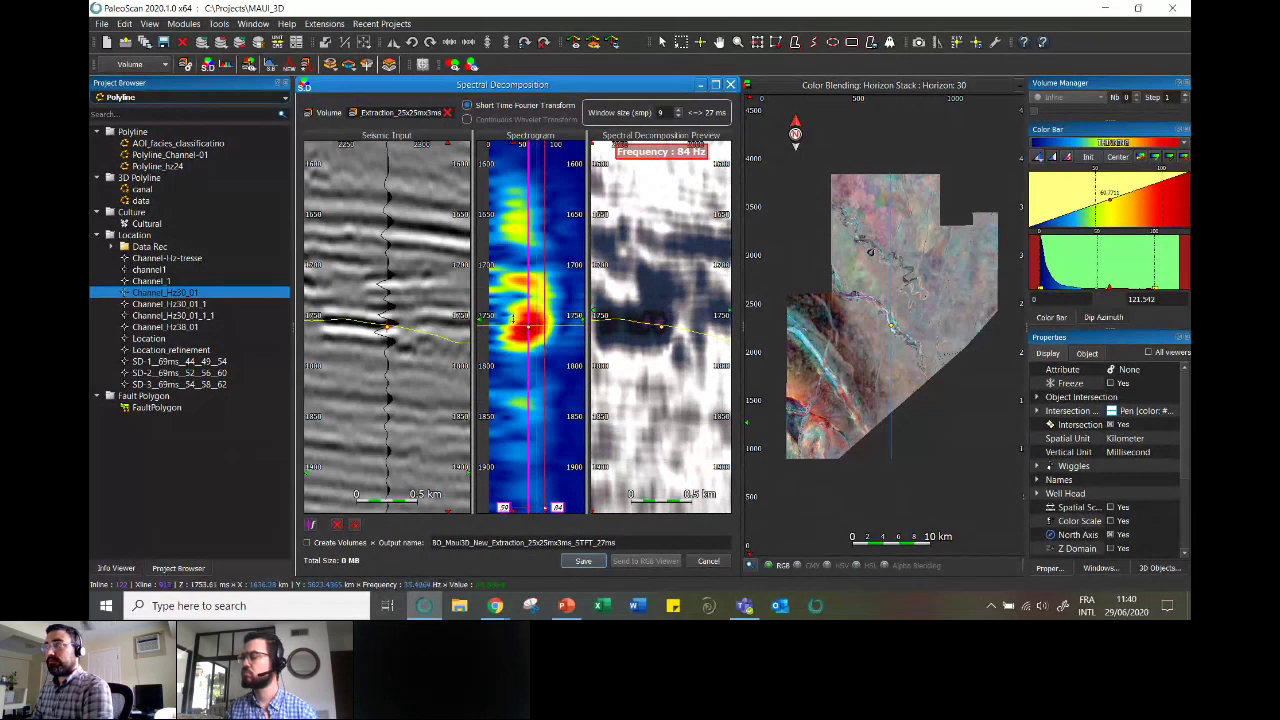
left_click(512, 318)
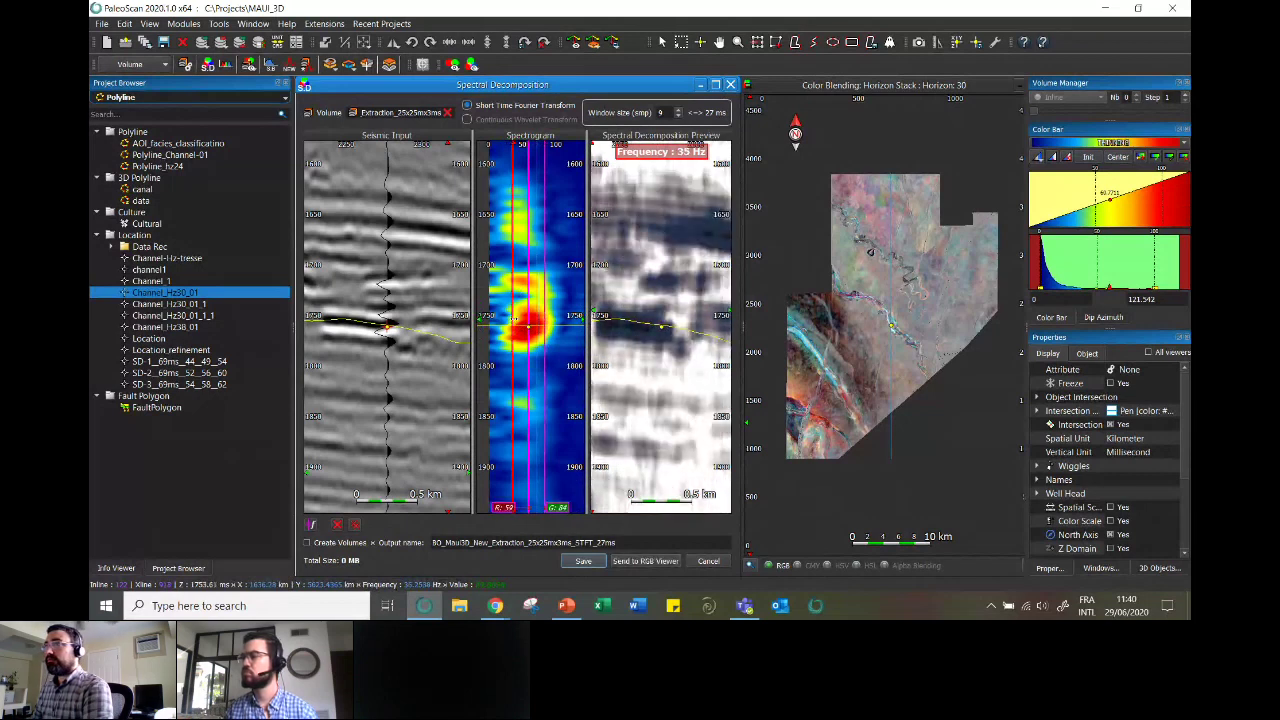
- Preview the picked frequencies, adjust the middle one to 59 Hz and the high one to 79 Hz, and send them to the RGB viewer
left_click(528, 326)
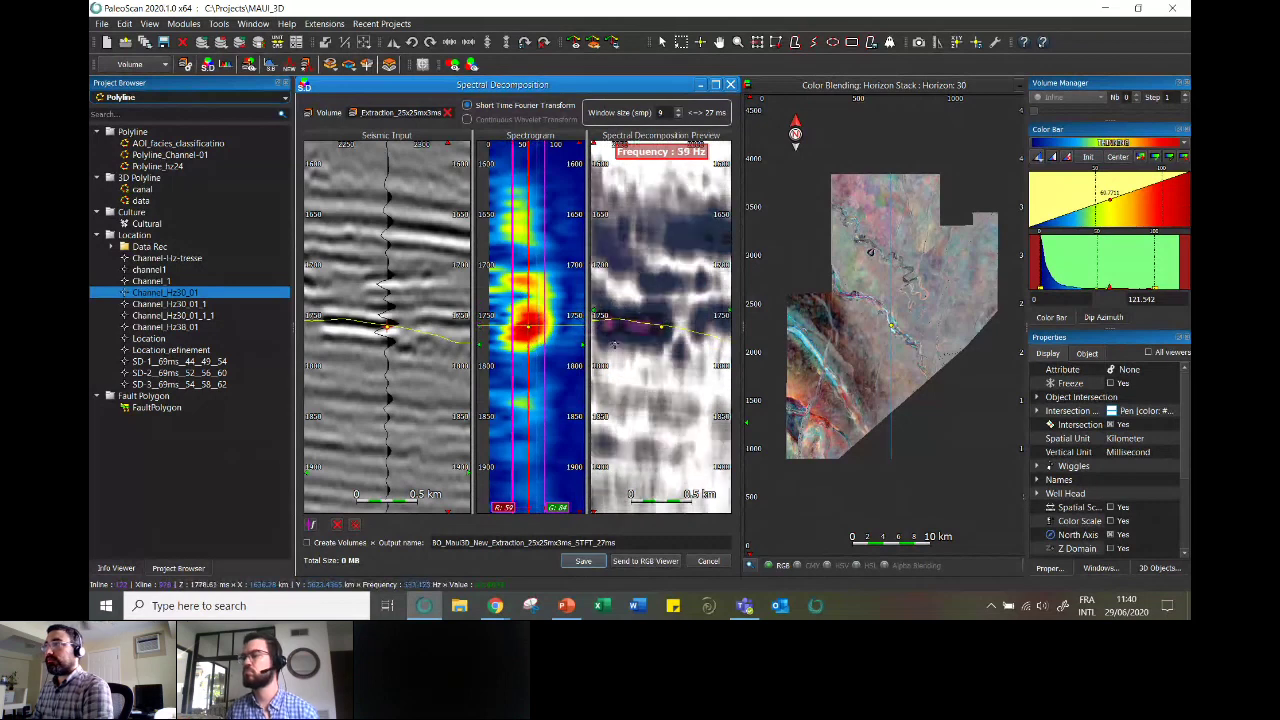
left_click(545, 362)
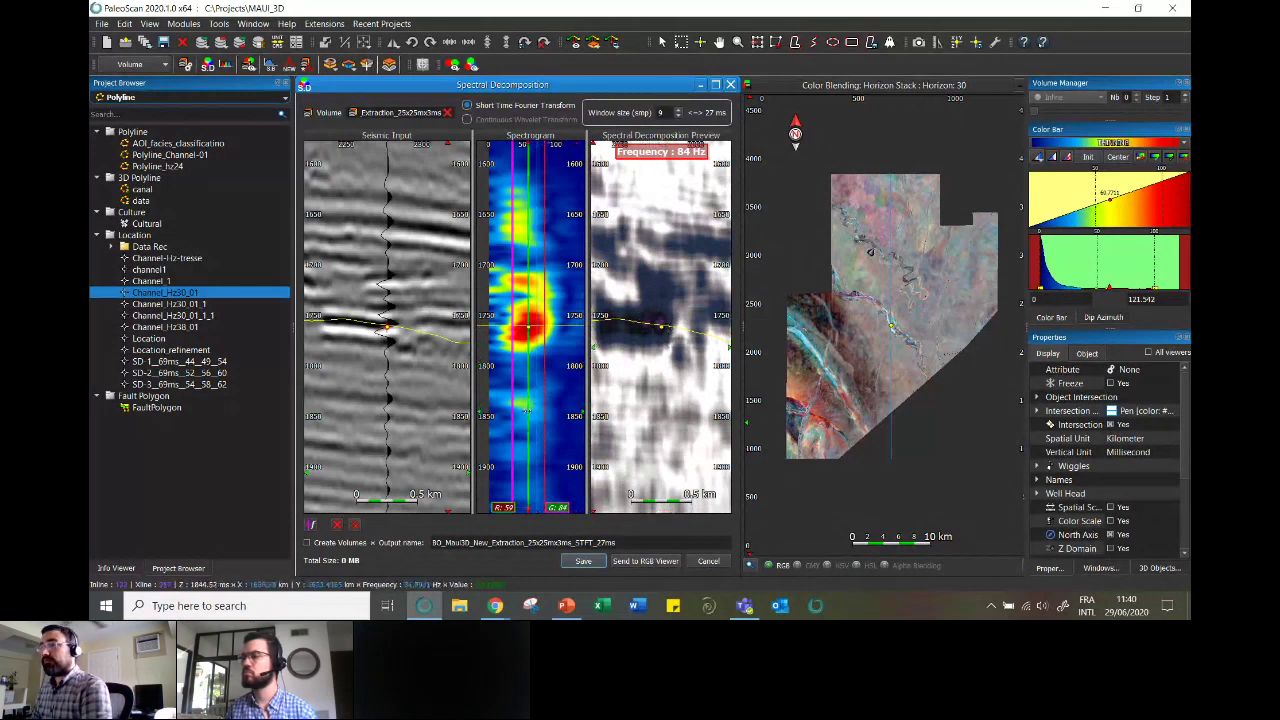
left_click(523, 405)
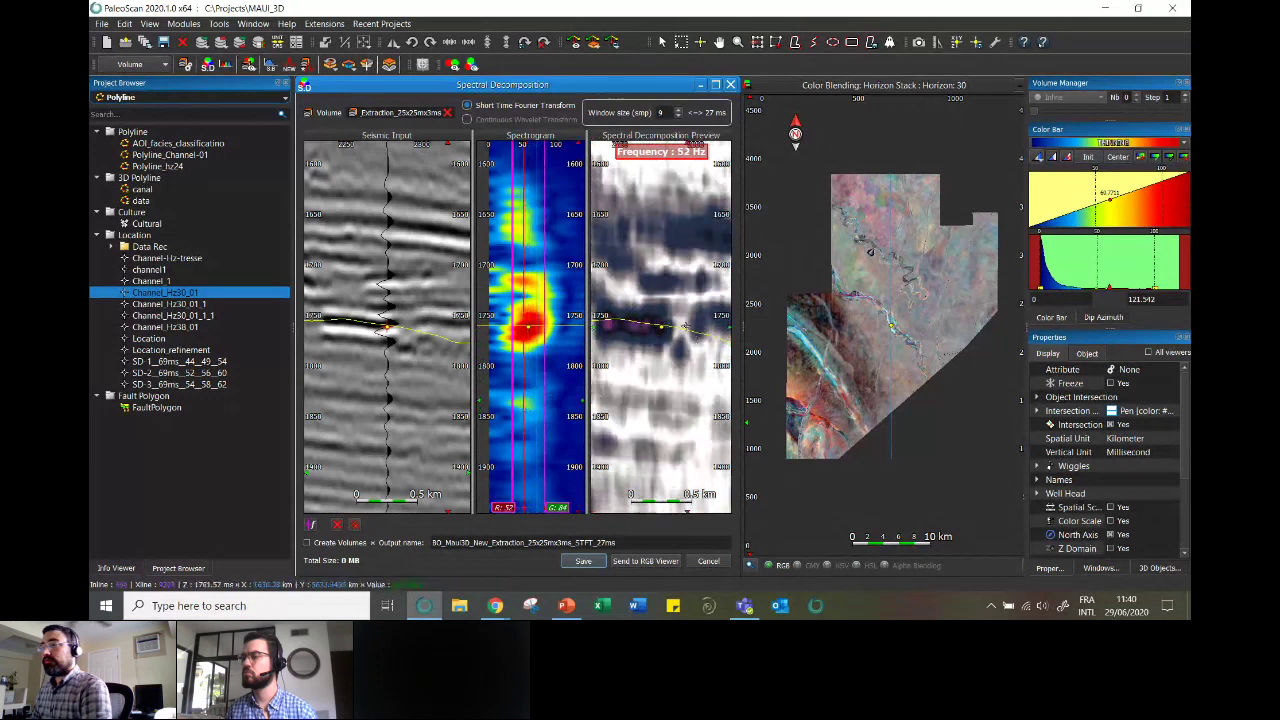
left_click(530, 378)
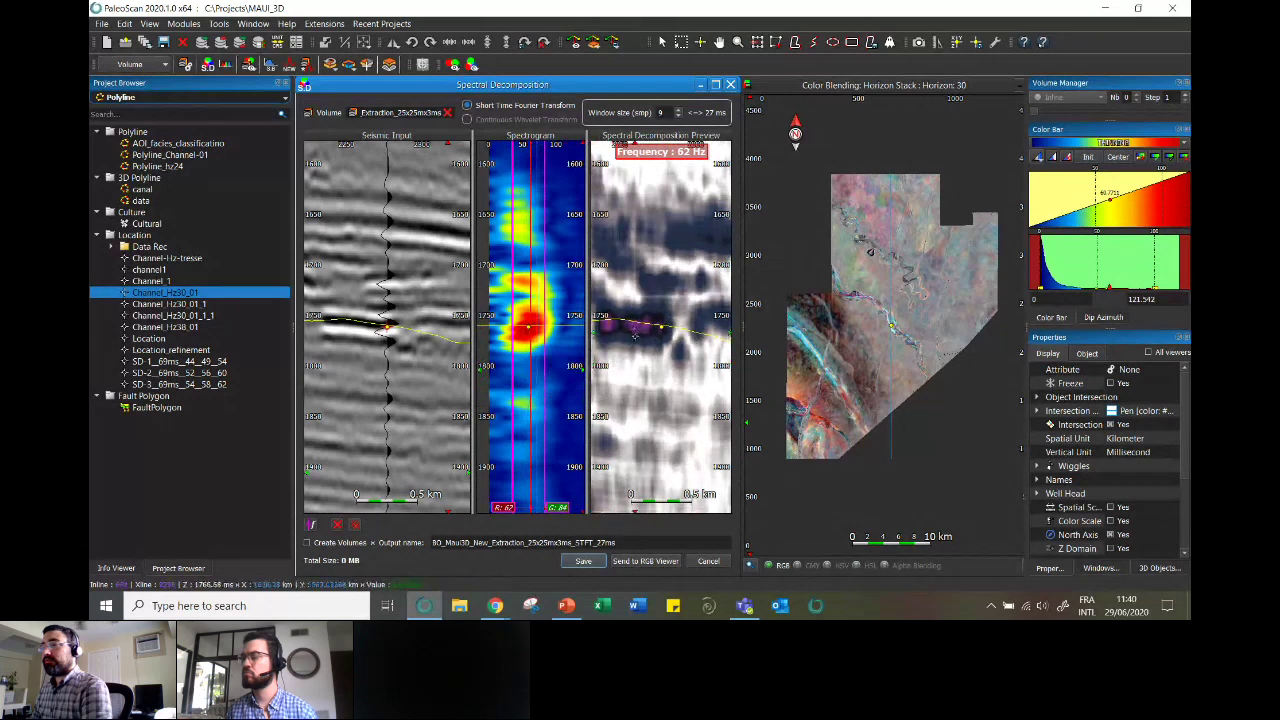
left_click(526, 333)
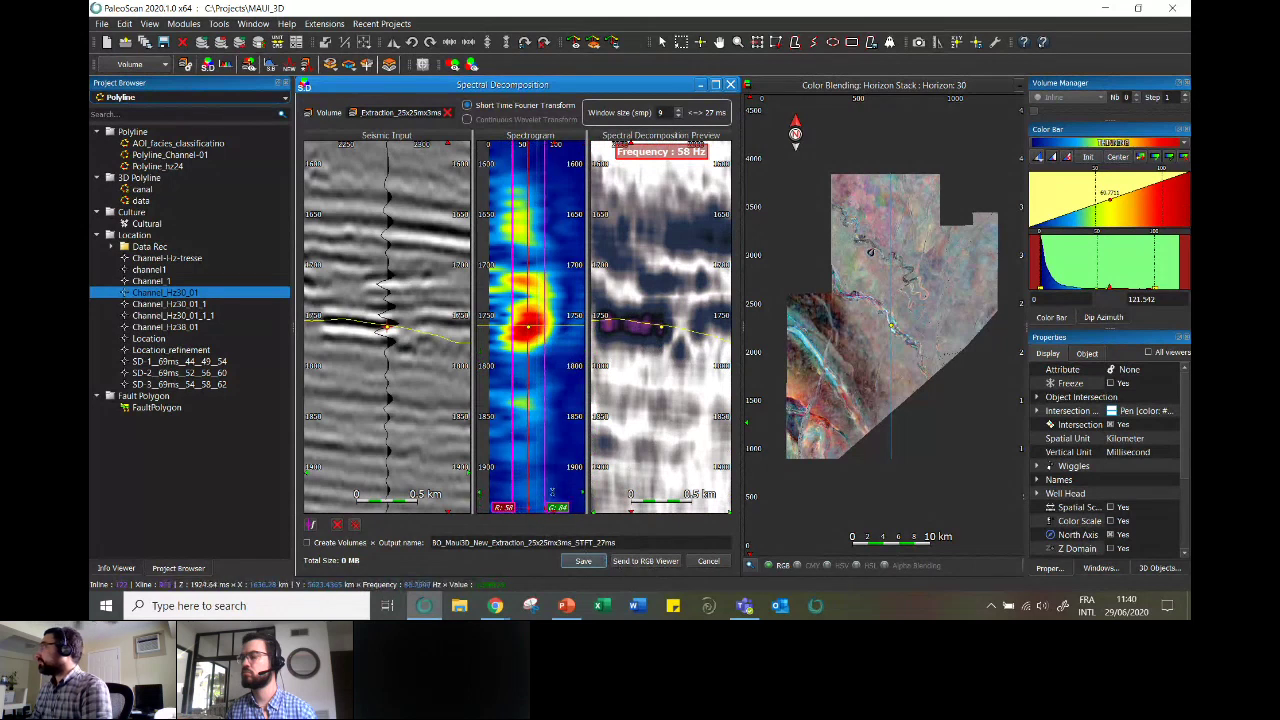
left_click(544, 492)
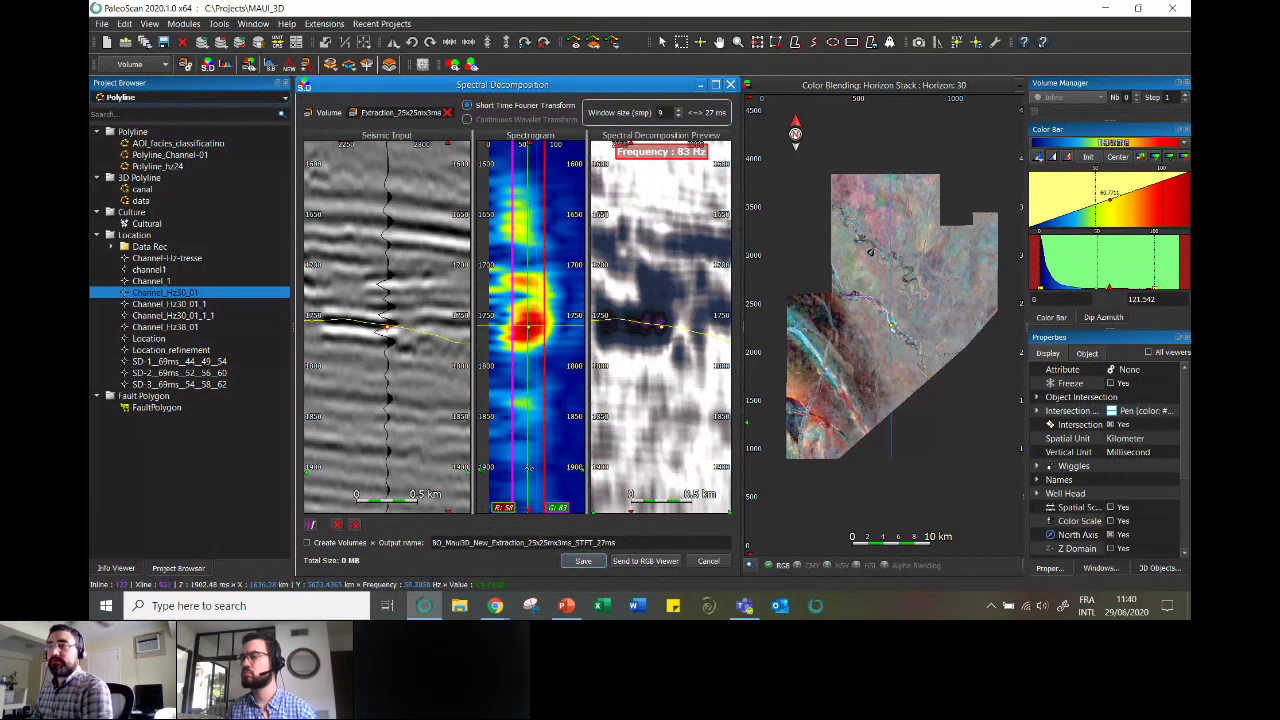
left_click(528, 468)
left_click(542, 460)
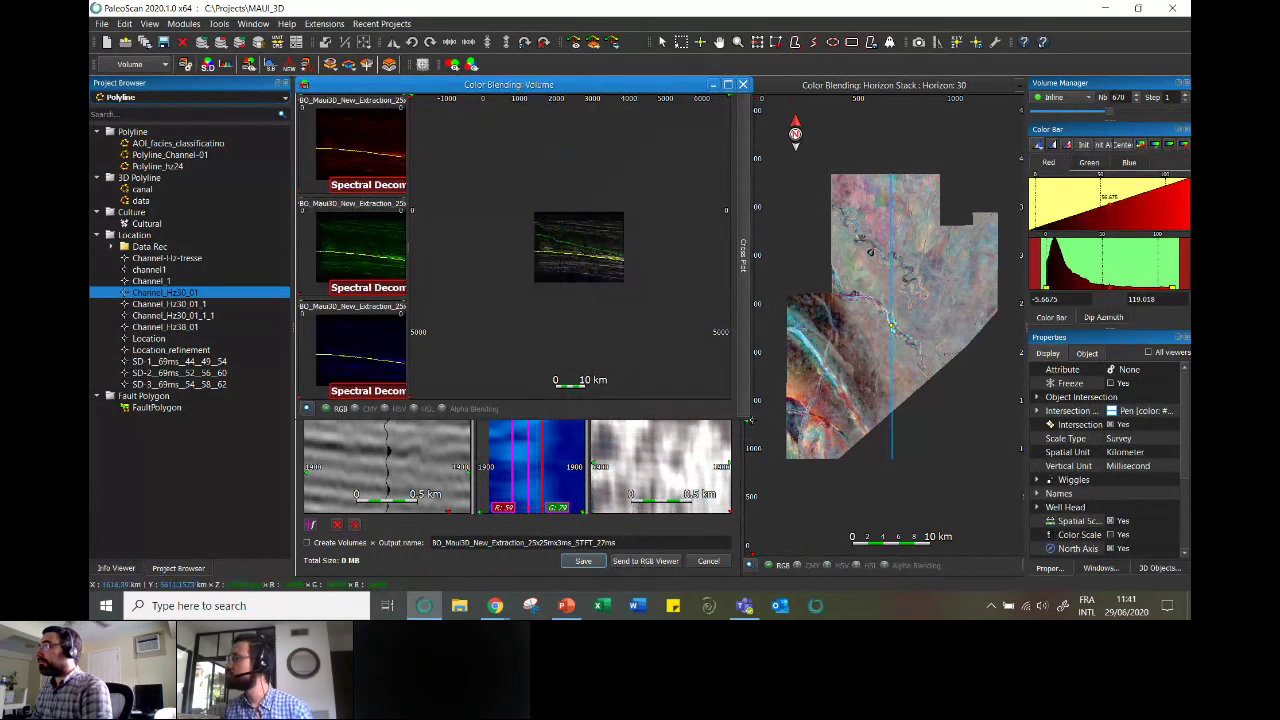
- Resize the blended volume viewer to hide its single-channel views and place it beside the Spectral Decomposition window
left_click_drag(757, 421, 775, 451)
left_click_drag(808, 502, 855, 542)
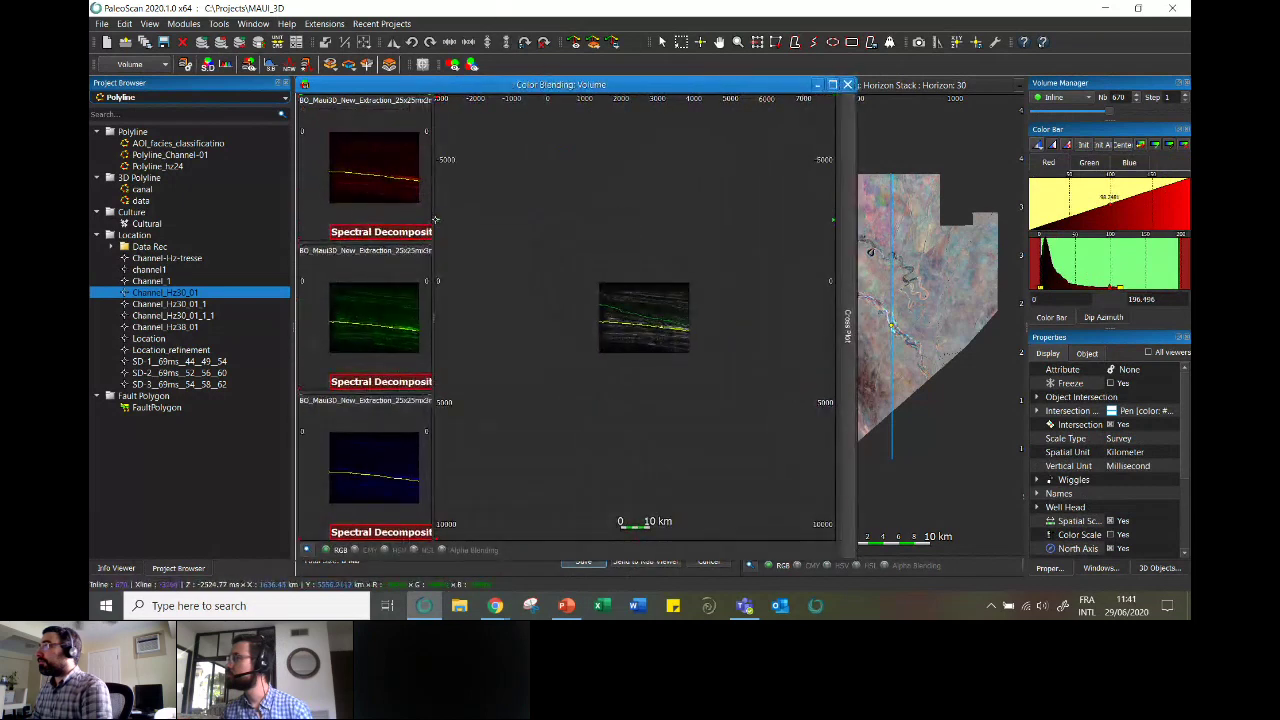
left_click_drag(432, 212, 300, 212)
left_click_drag(472, 88, 570, 110)
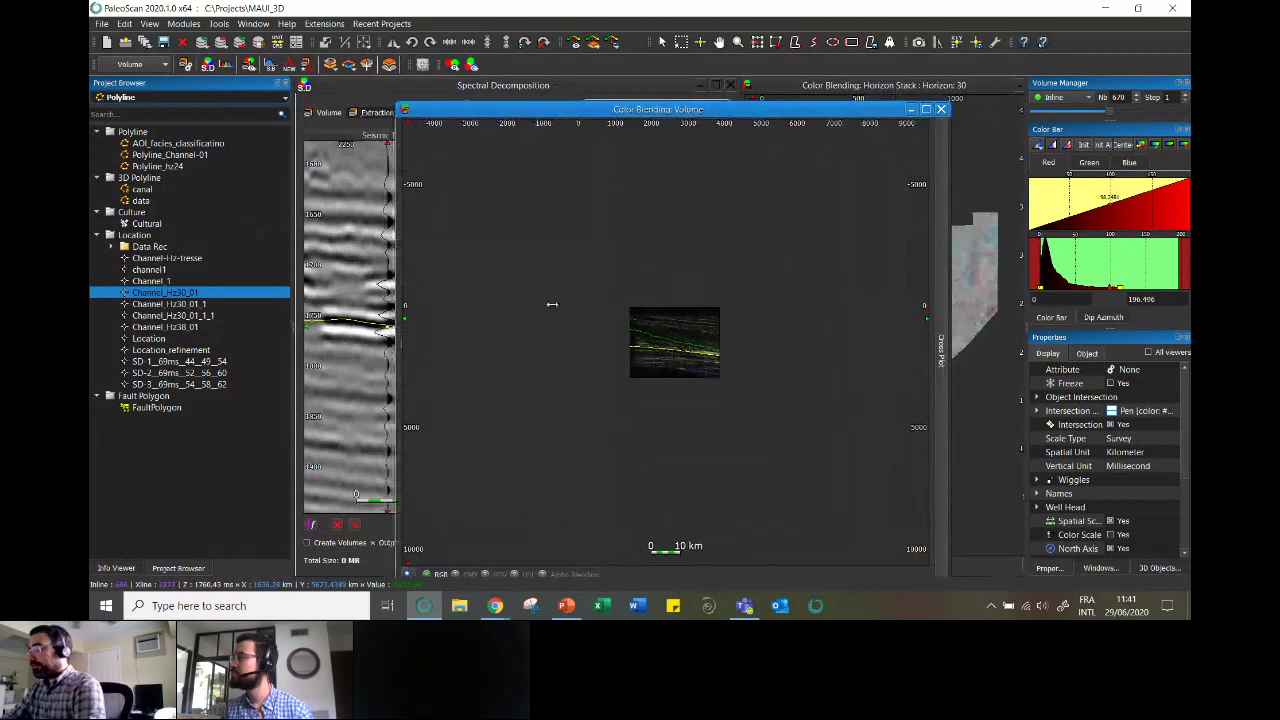
left_click_drag(552, 304, 725, 304)
left_click_drag(820, 109, 829, 84)
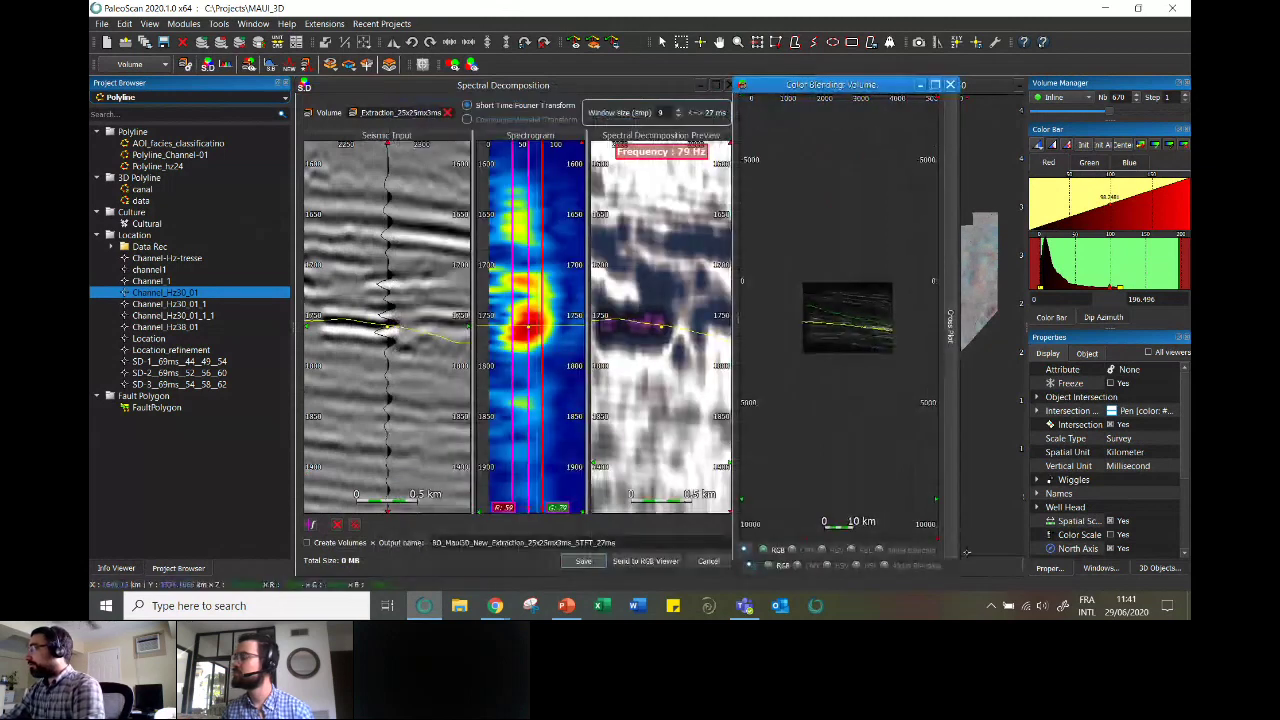
left_click_drag(958, 558, 1020, 558)
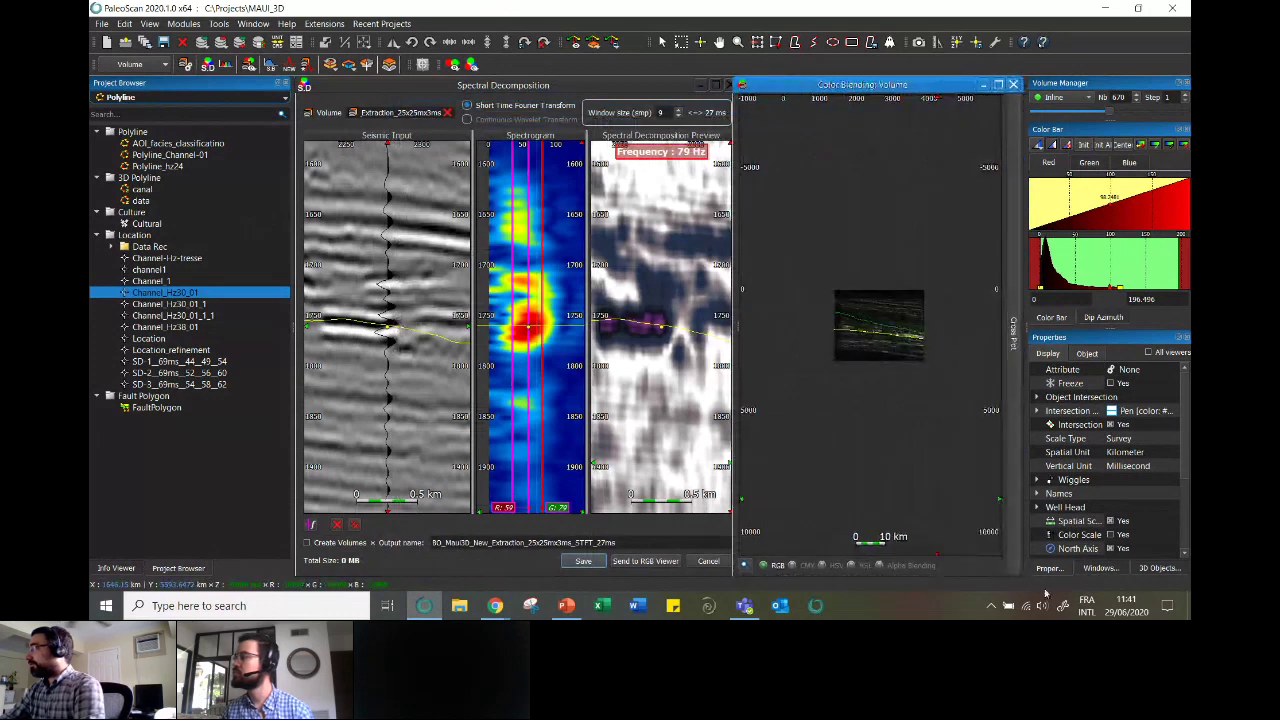
- Inspect the channel anomaly up close in the blended section and move the analysis point onto its bright part near the yellow horizon
left_click(456, 155)
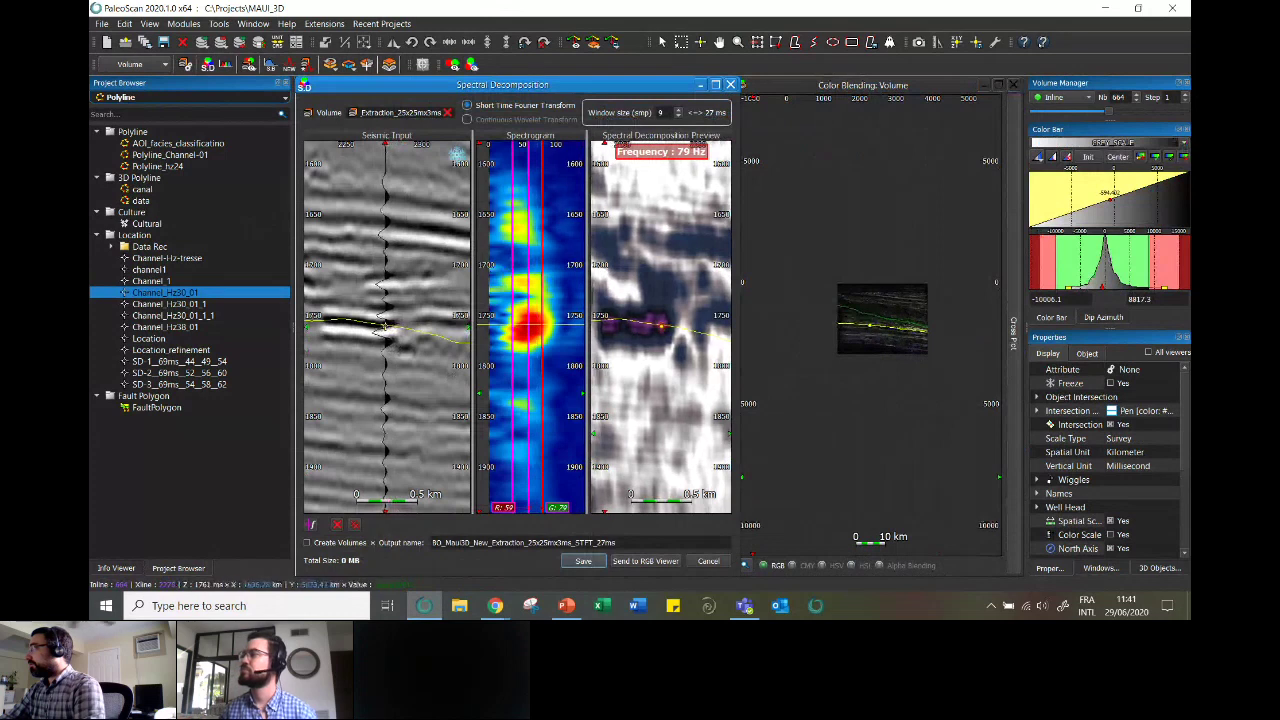
left_click(870, 318)
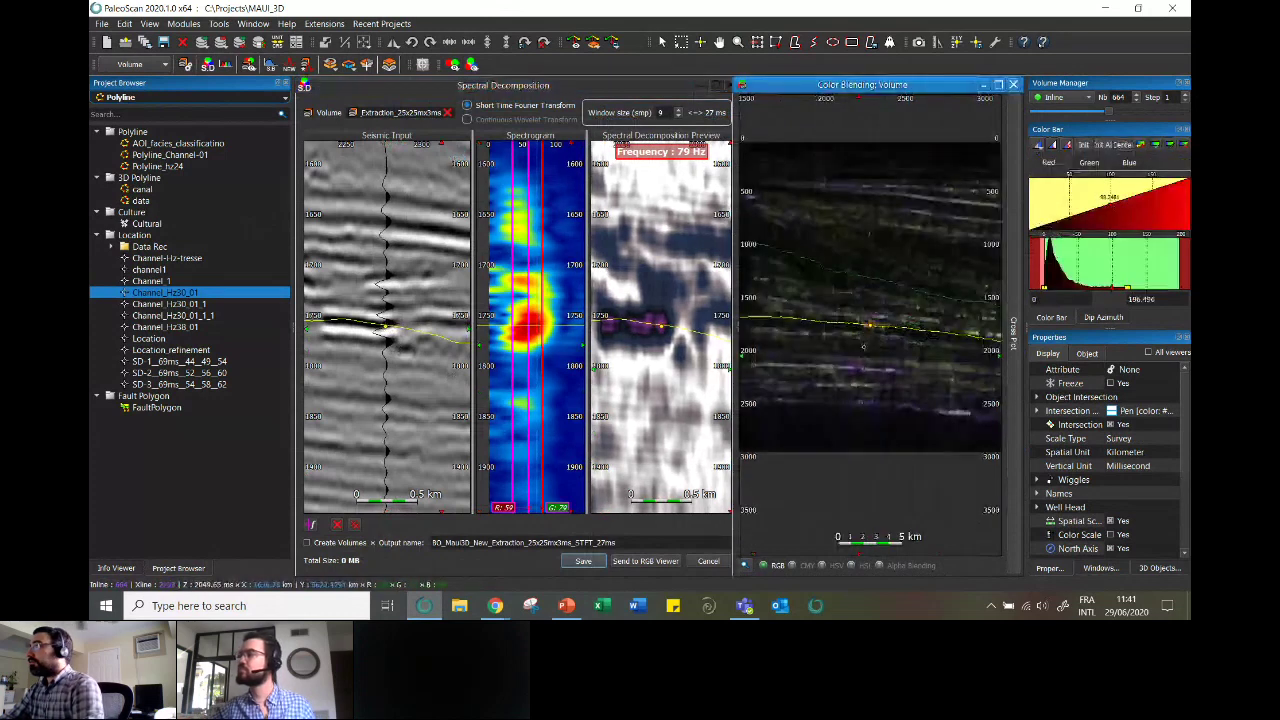
scroll(870, 317, "up", 5)
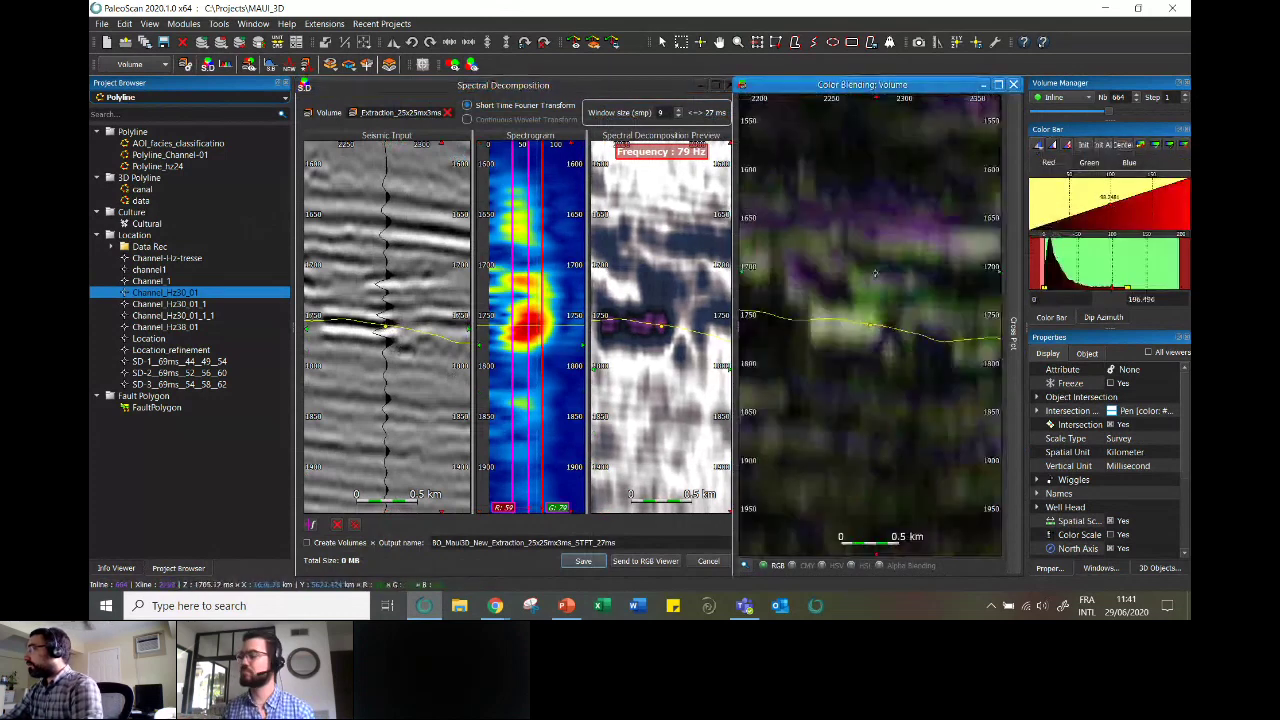
scroll(868, 323, "up", 1)
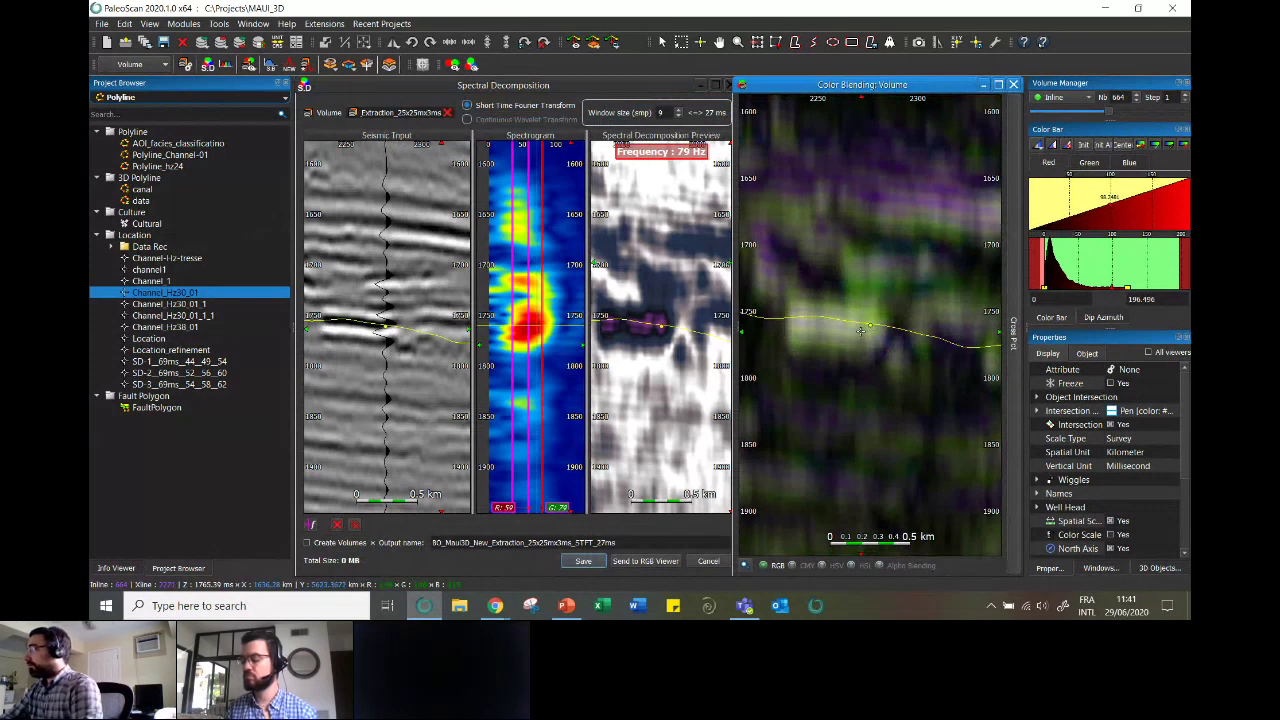
left_click(835, 321)
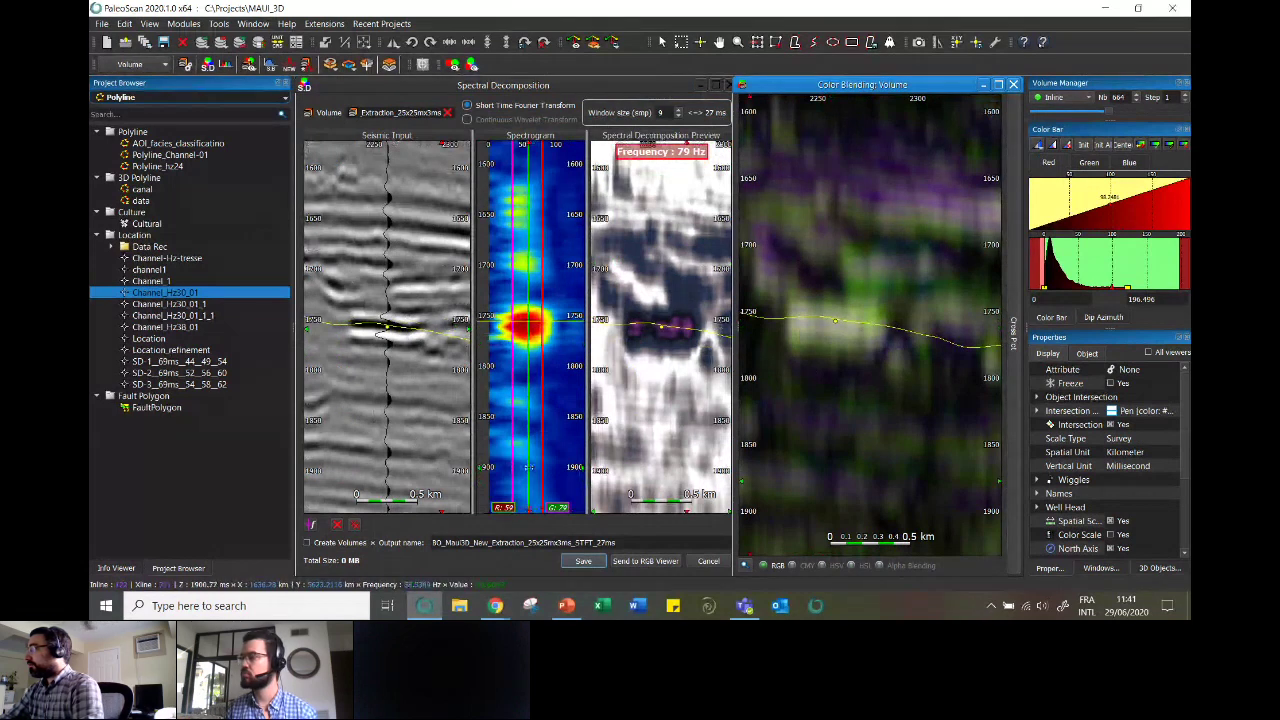
left_click(508, 461)
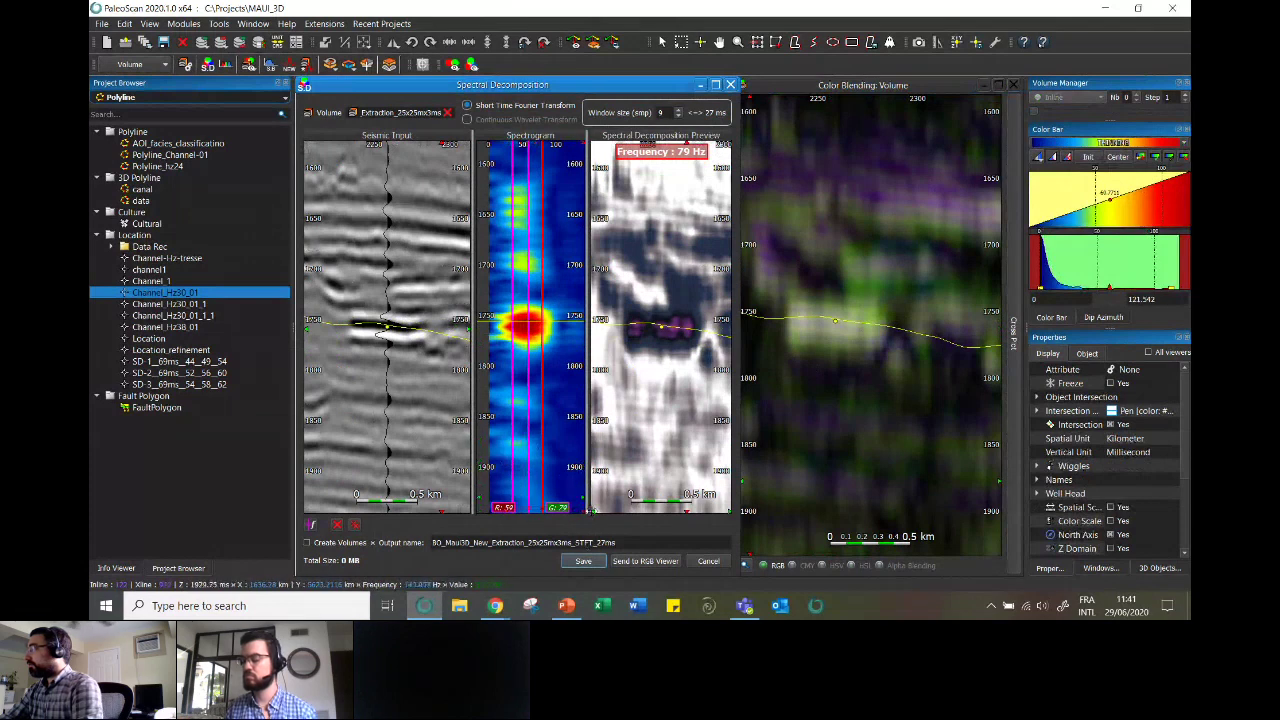
- Close the blended viewer, set the high (green) frequency to 86 Hz and resend the picked frequencies to the RGB viewer
left_click(1016, 87)
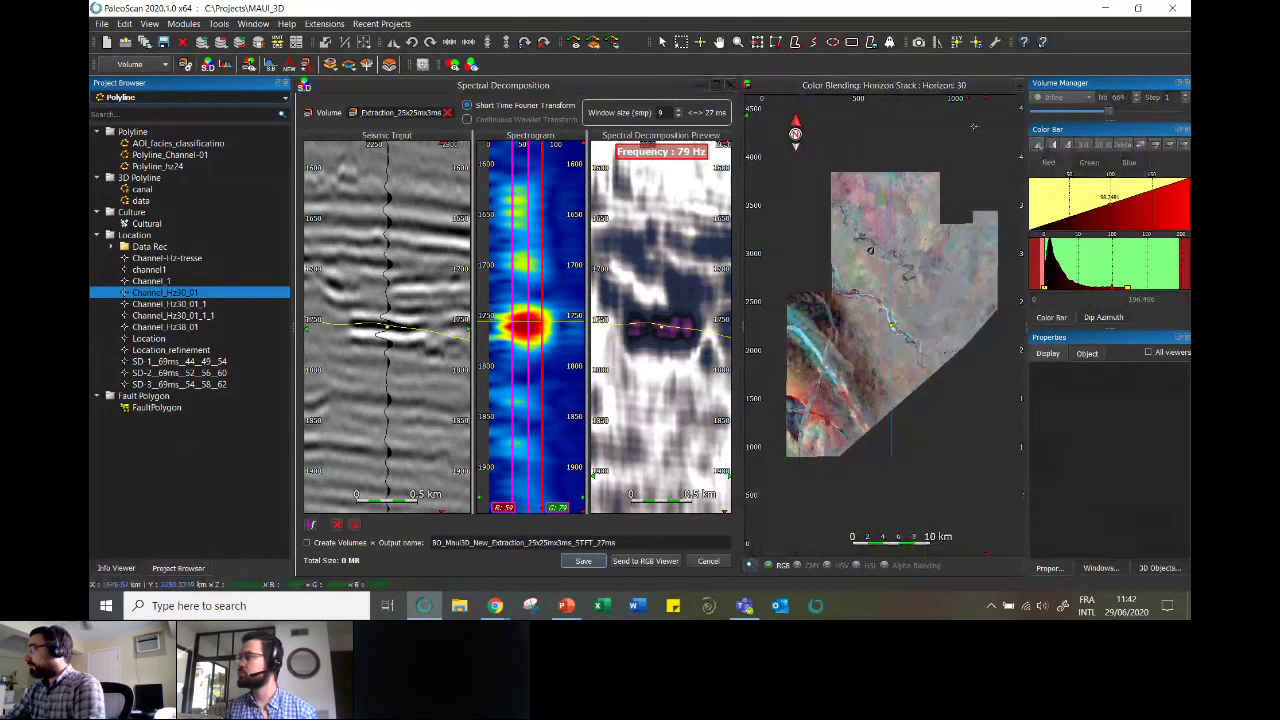
left_click_drag(543, 325, 547, 326)
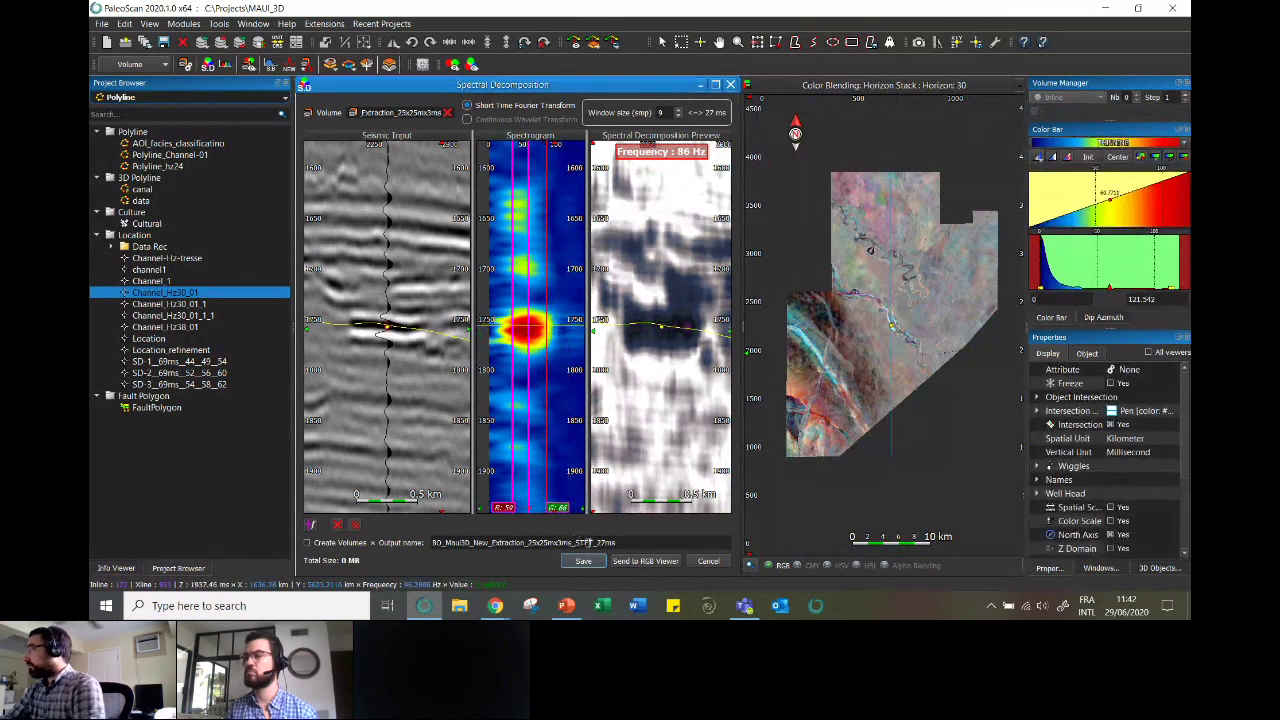
left_click(645, 561)
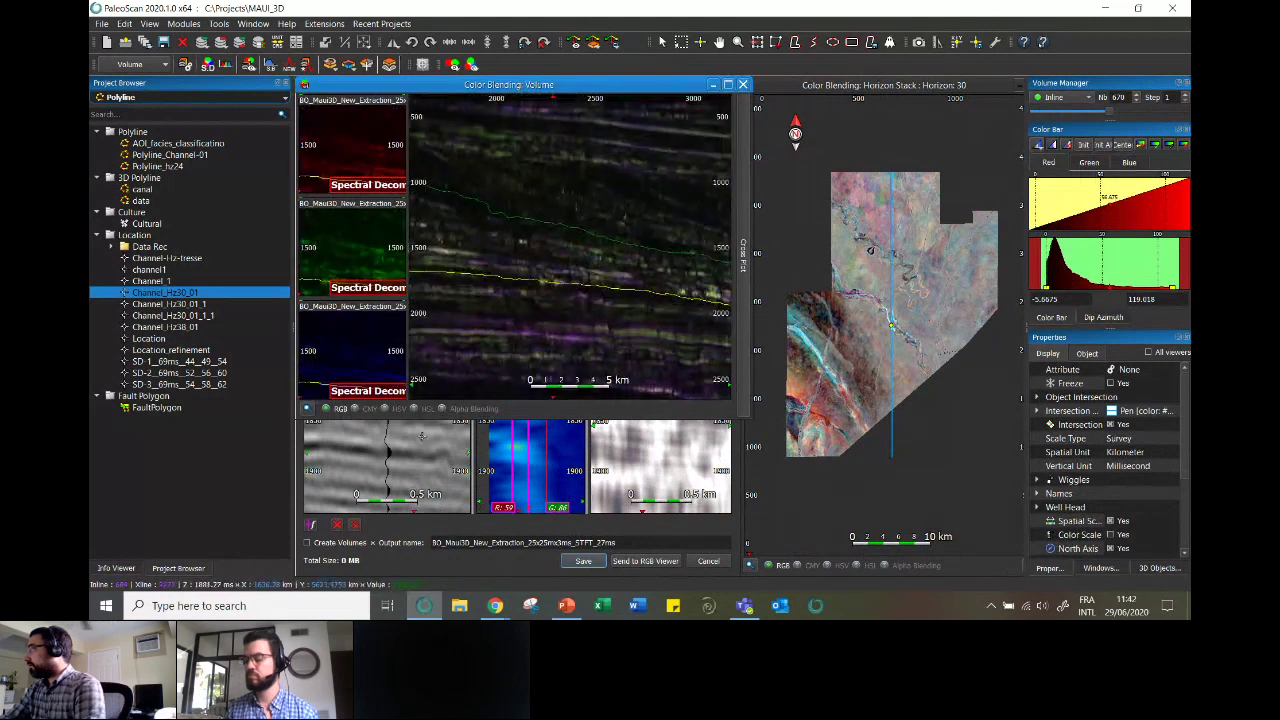
- Place the new blended viewer beside the spectrogram, examine the channel anomaly up close and close the viewer
left_click_drag(548, 91, 992, 91)
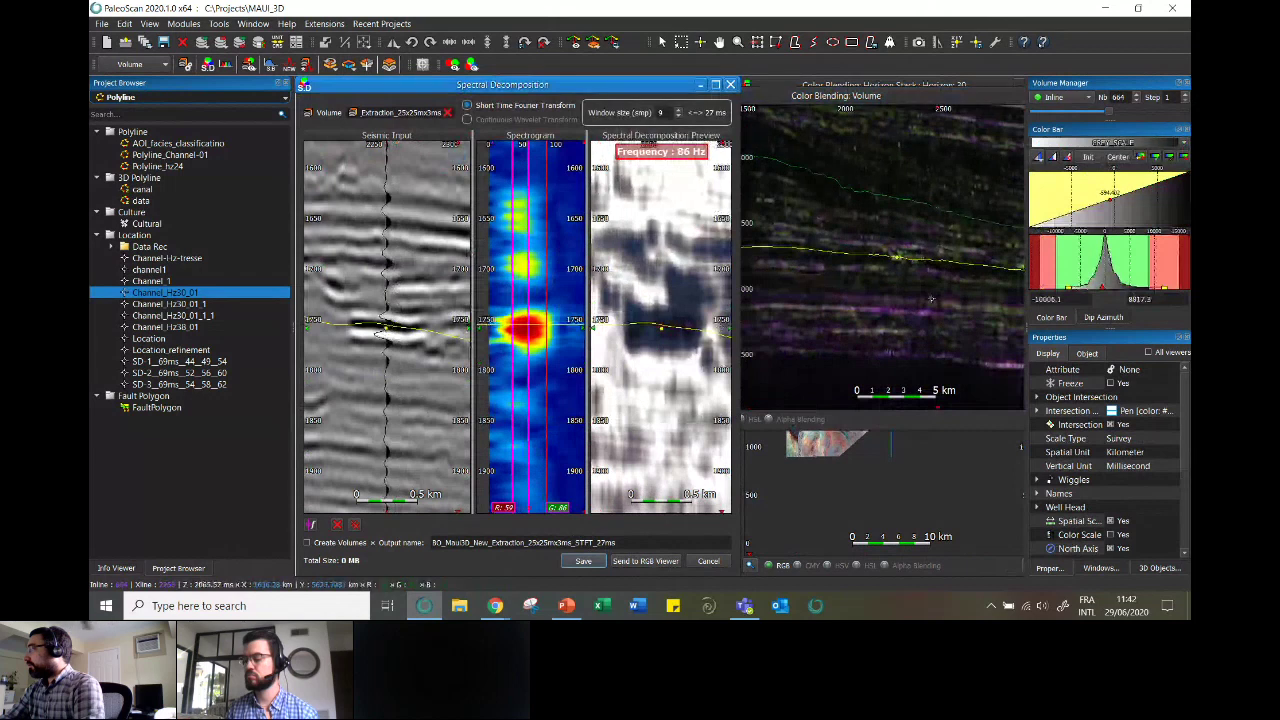
left_click(921, 274)
scroll(921, 274, "up", 5)
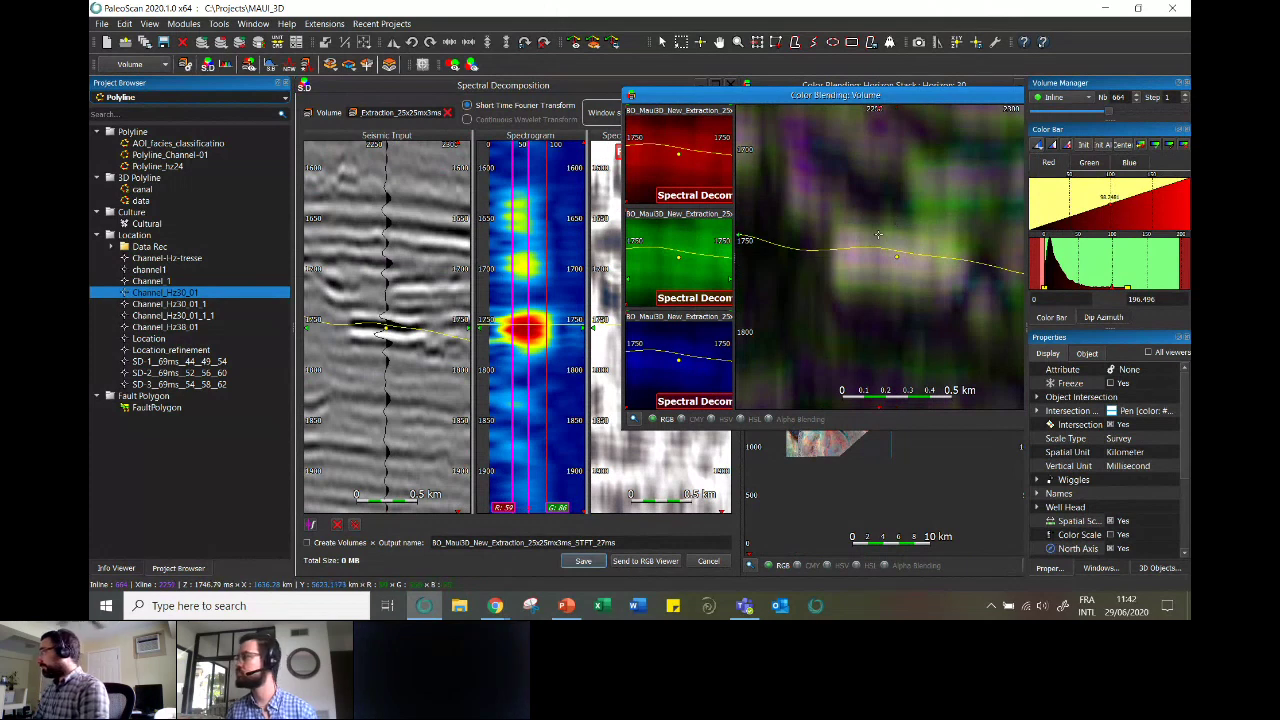
left_click_drag(926, 96, 861, 136)
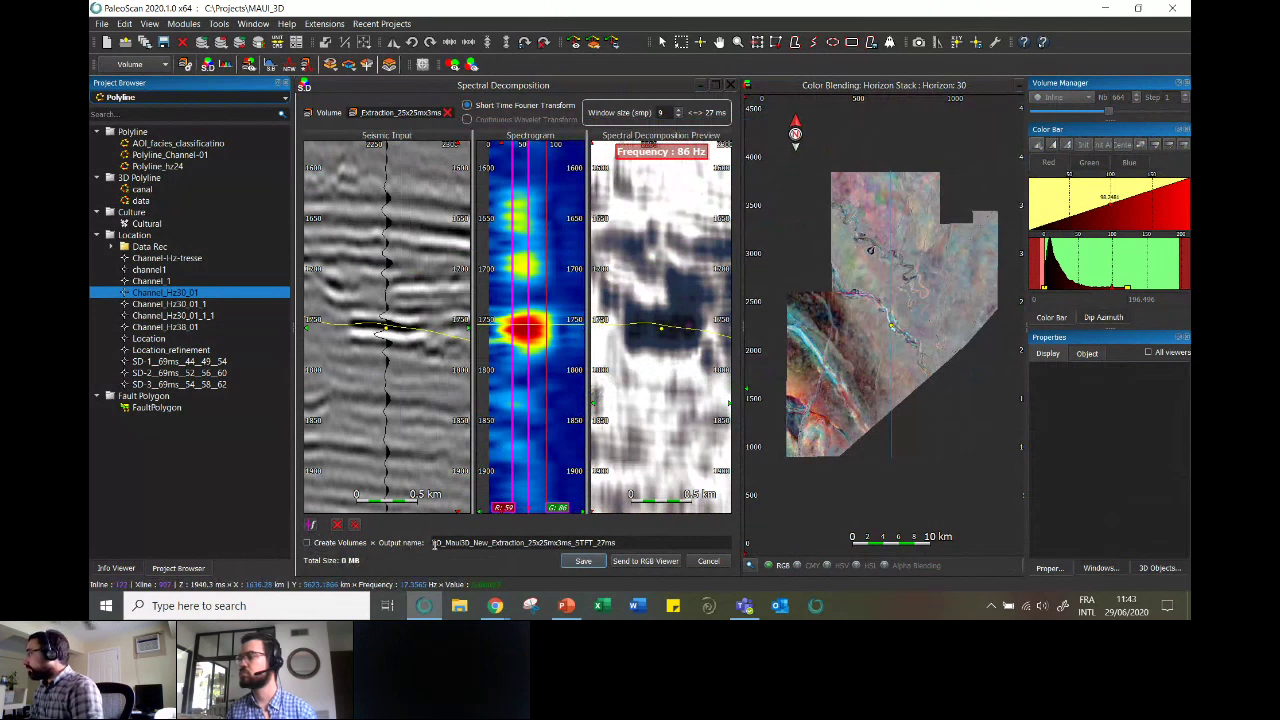
- Set the high (green) frequency to 83 Hz and close the Spectral Decomposition window without saving volumes
left_click(545, 454)
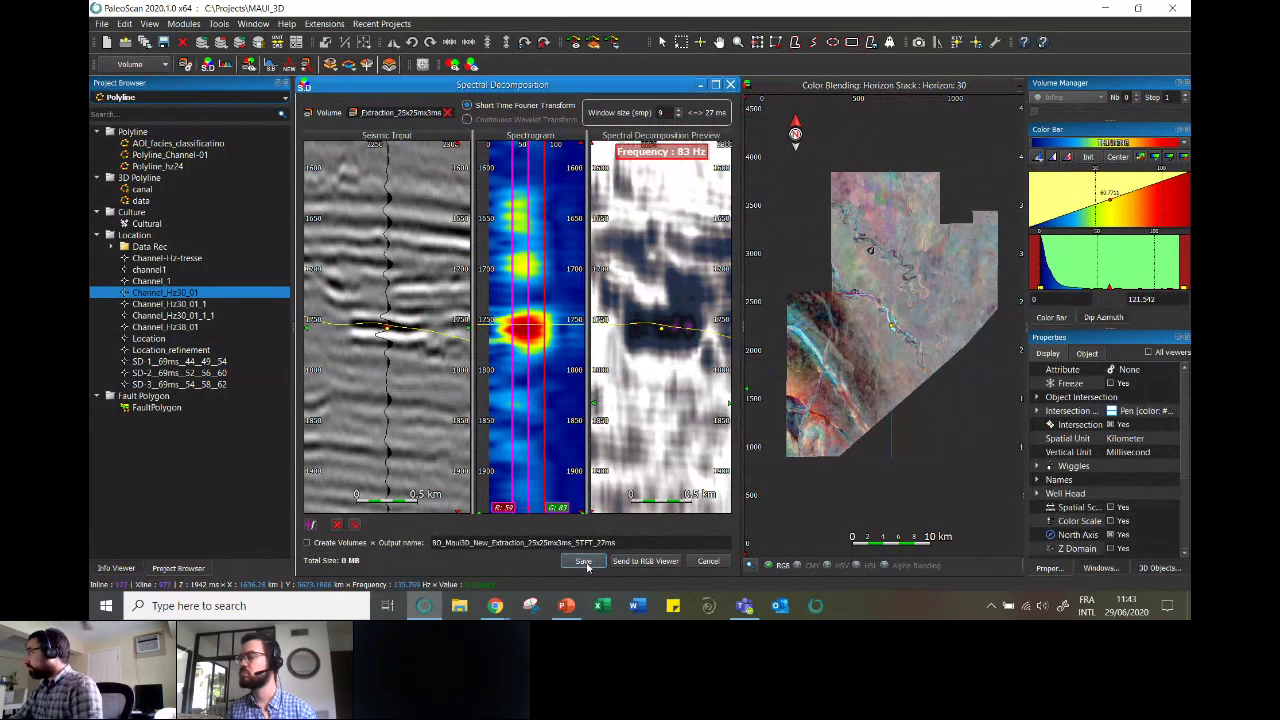
left_click(731, 85)
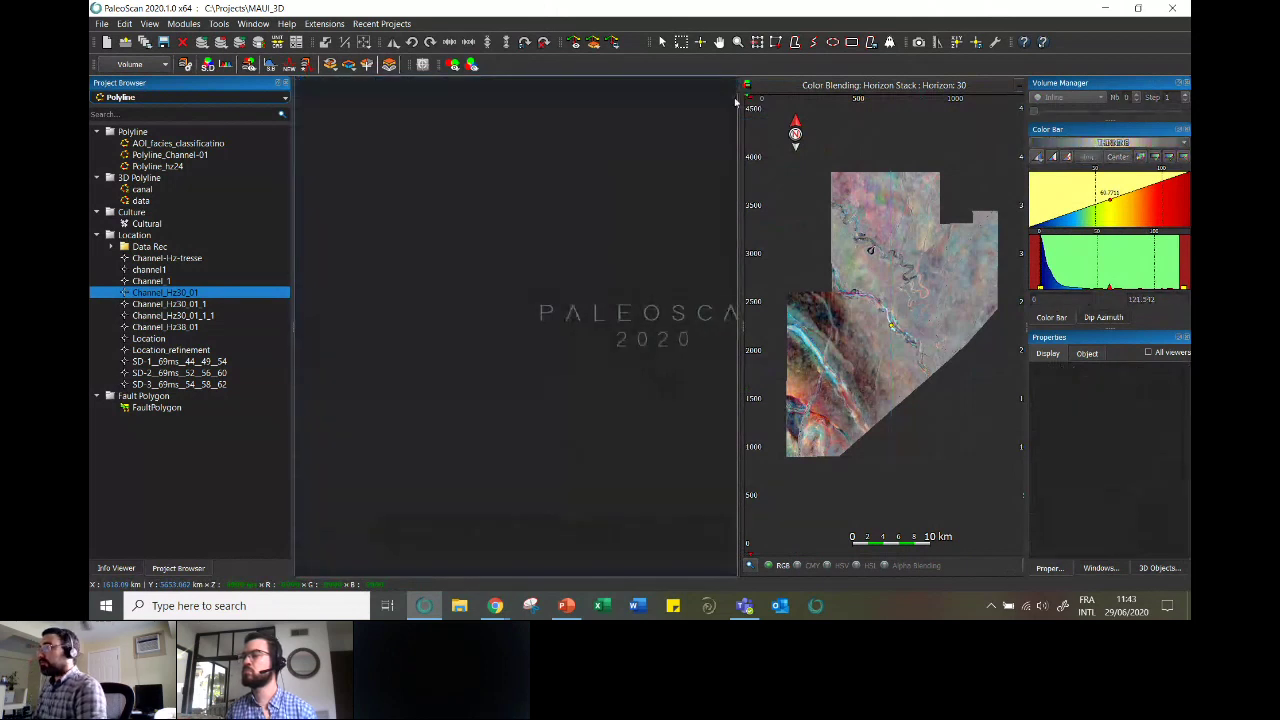
- List the project's volumes, expand the BO_Maui3D_New_Extraction_25x25mx3ms attributes and widen the browser to show their full names
left_click(233, 100)
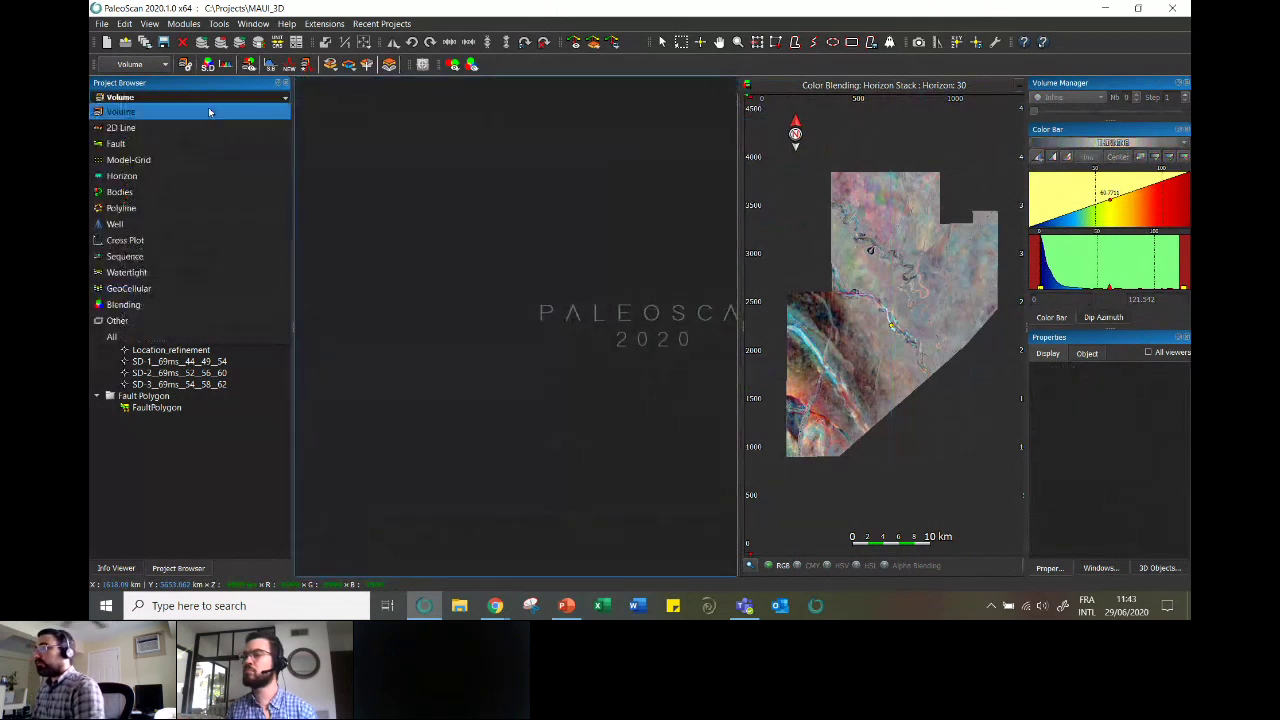
left_click(208, 107)
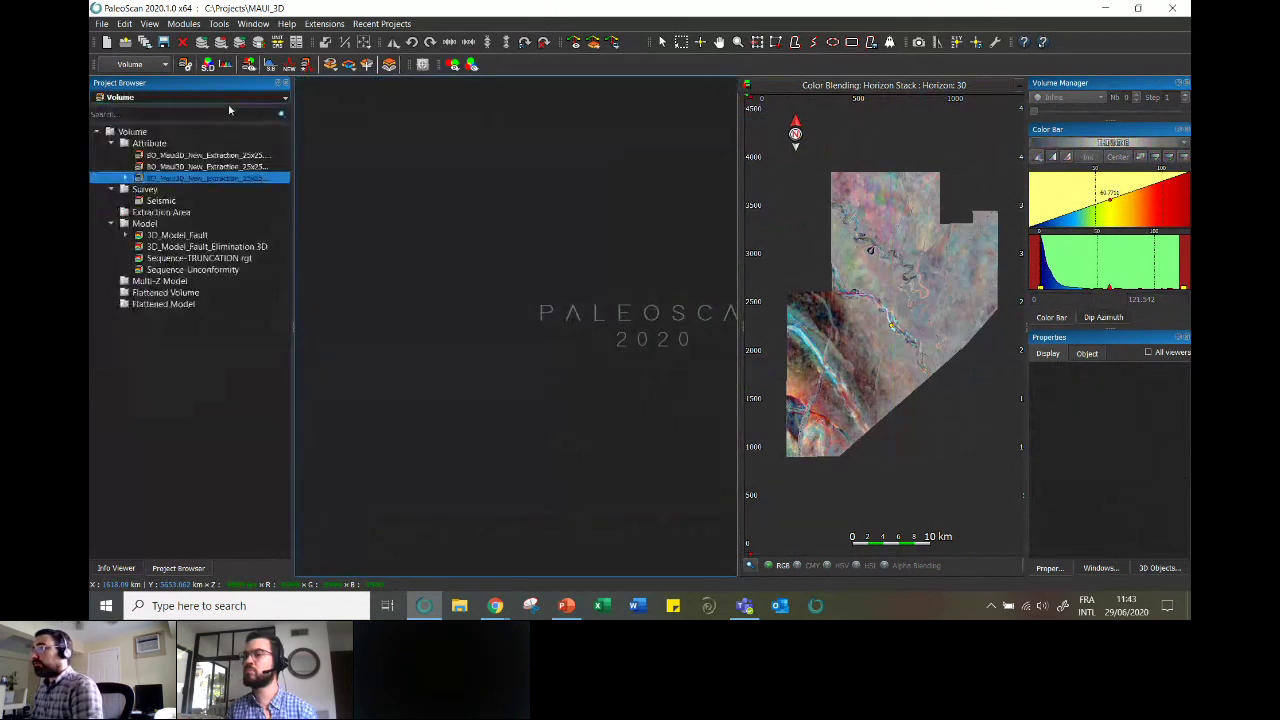
left_click(125, 178)
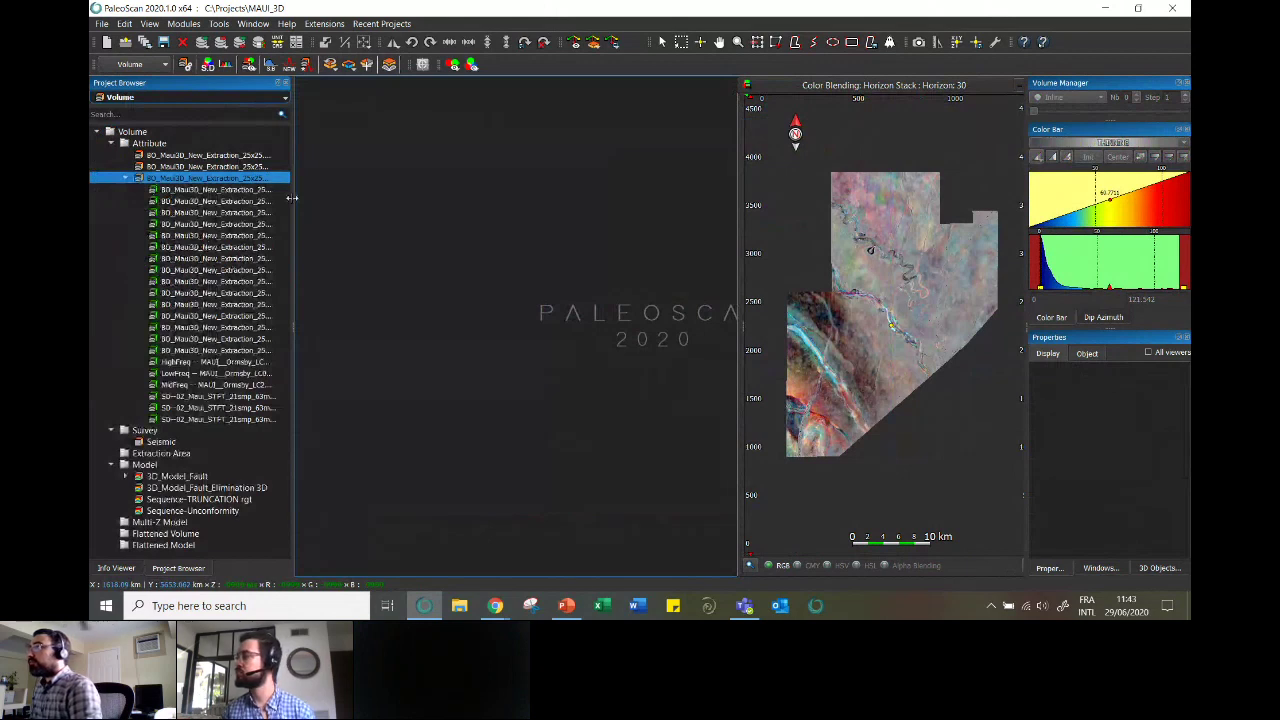
left_click_drag(292, 198, 448, 200)
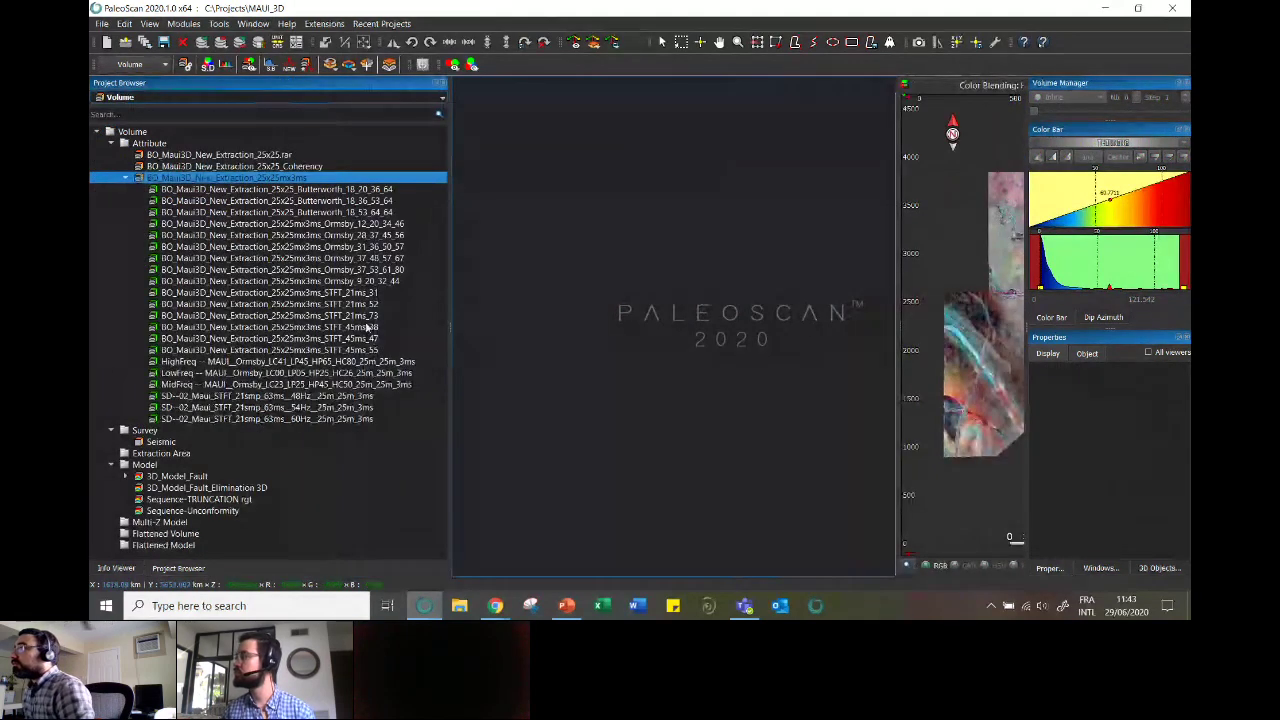
- Look through the saved spectral decomposition volumes: STFT_45ms at 38, 47 and 55, and the 63 ms SD--02 set from 48 to 60 Hz
left_click(367, 327)
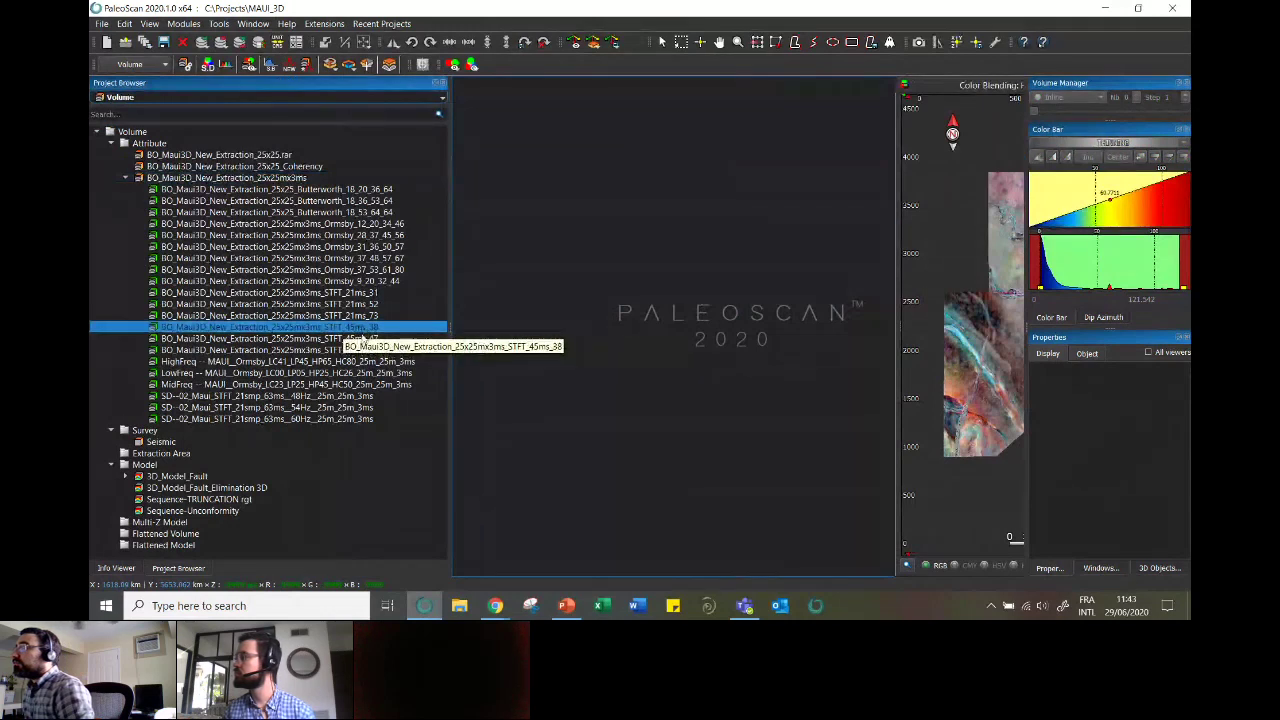
left_click(362, 342)
left_click(368, 361)
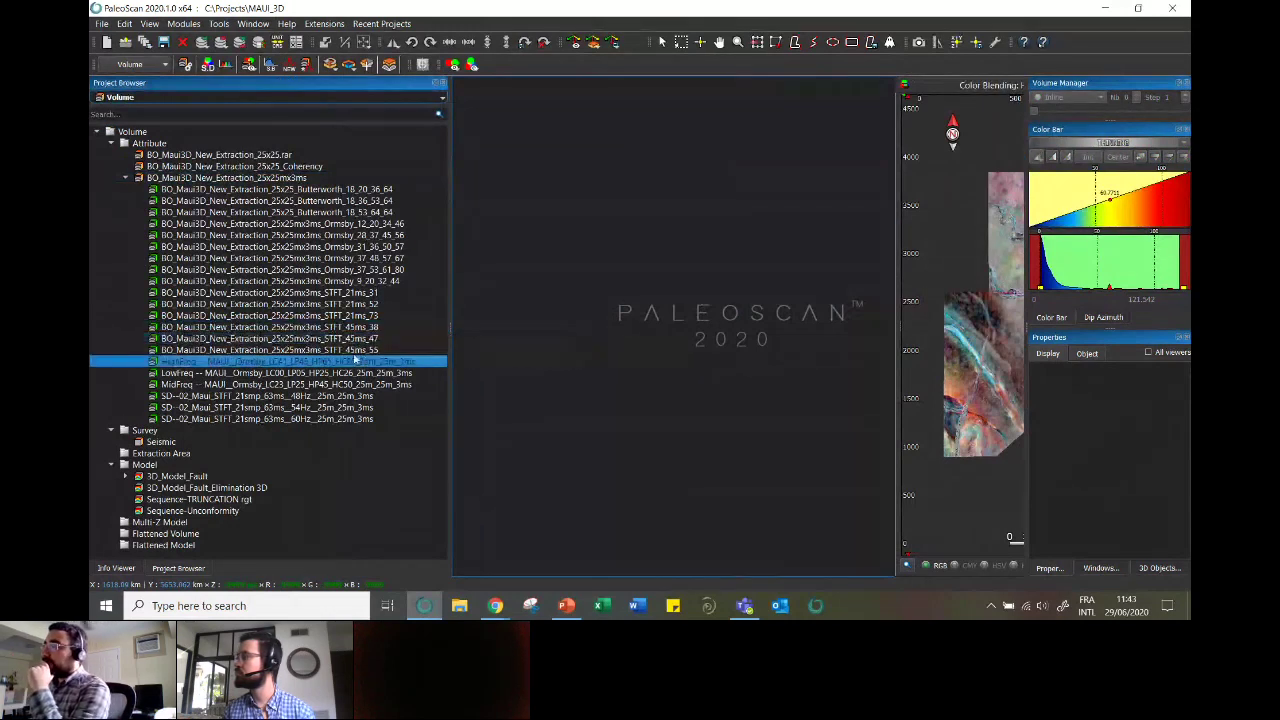
left_click(350, 350)
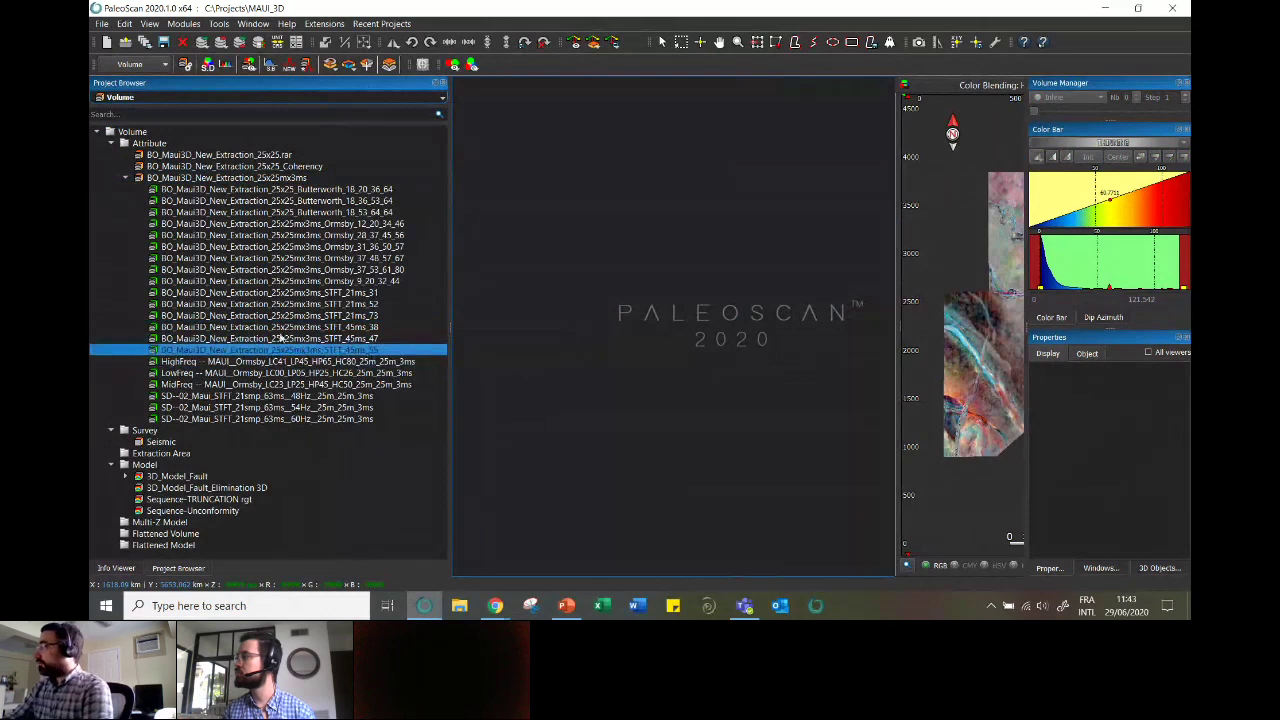
left_click(374, 330)
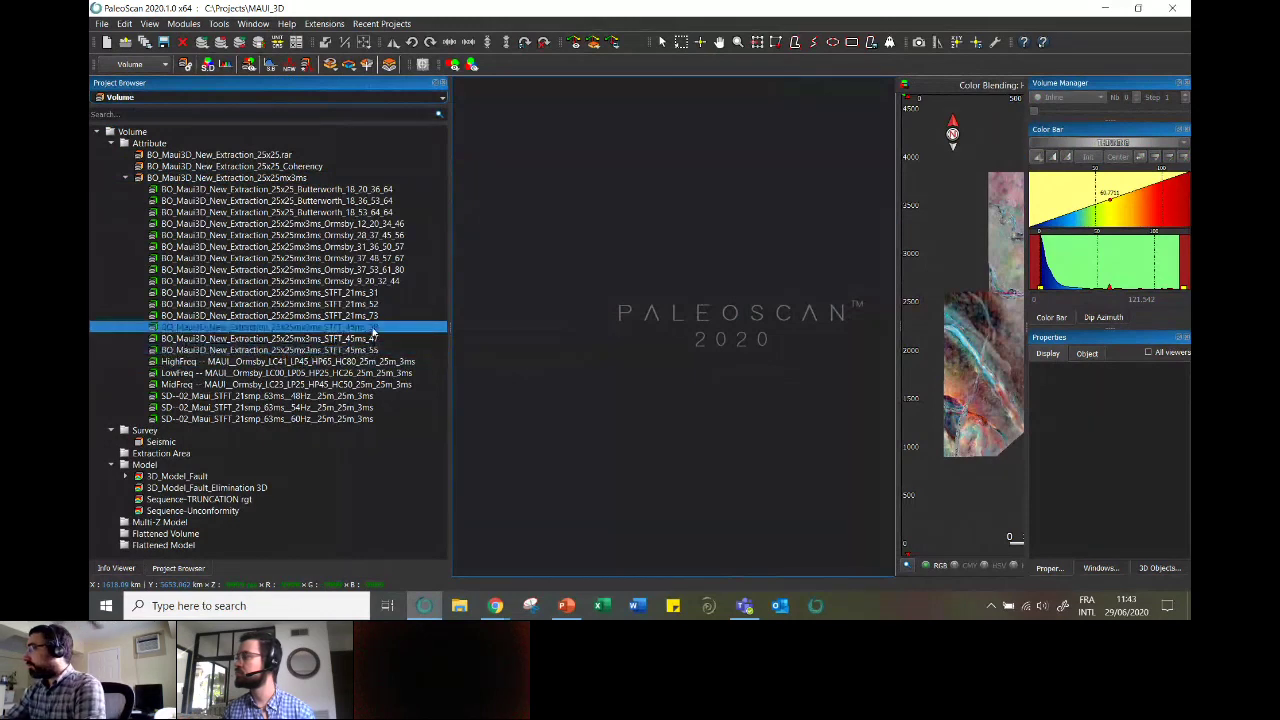
left_click(376, 340)
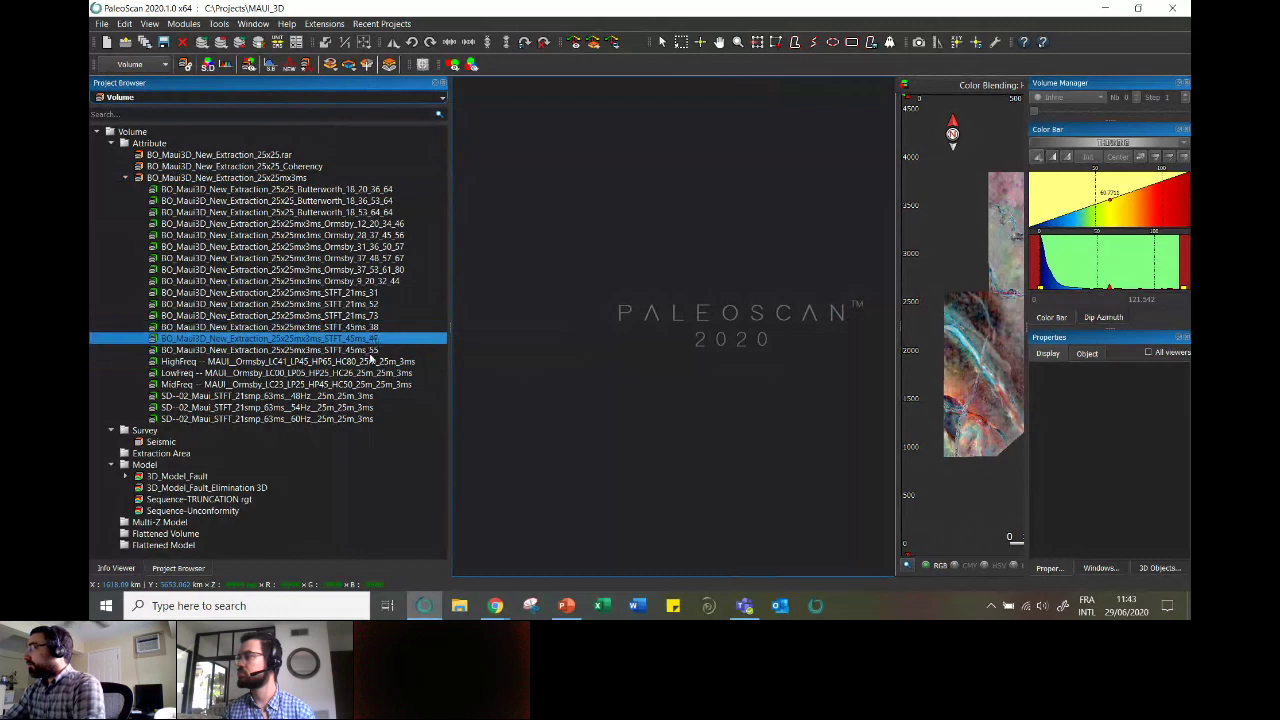
left_click(370, 352)
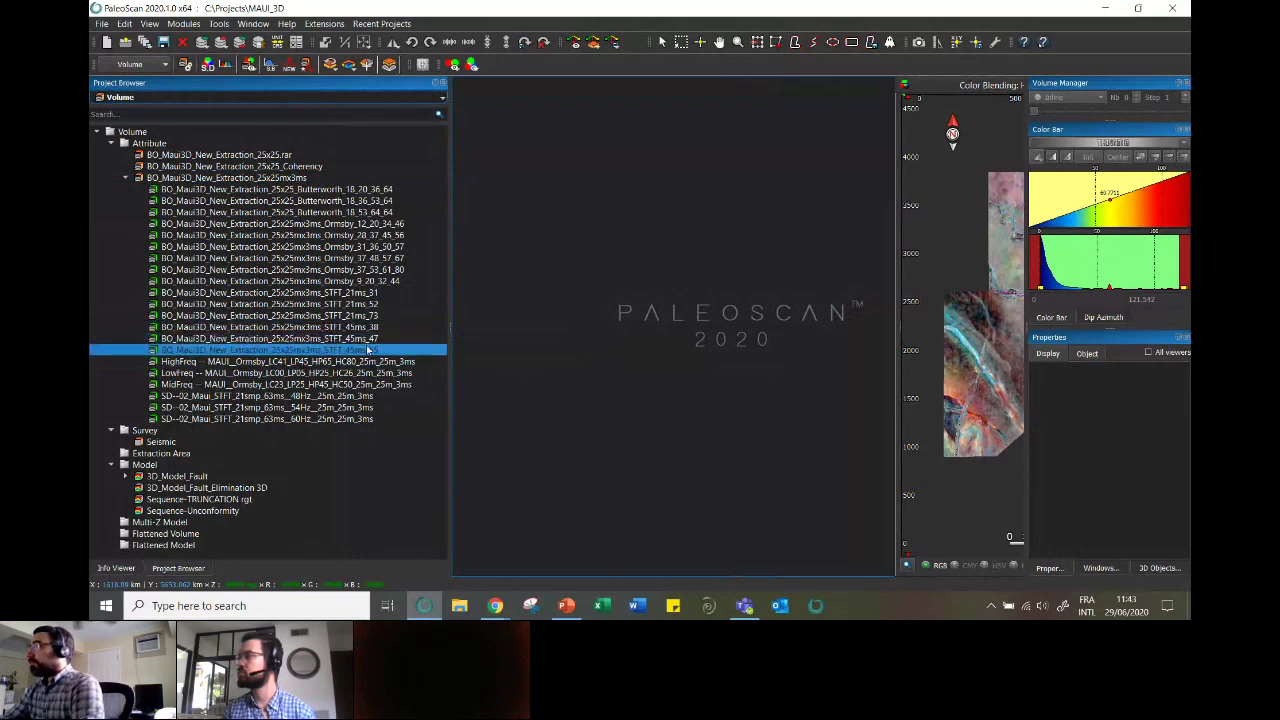
left_click(375, 397)
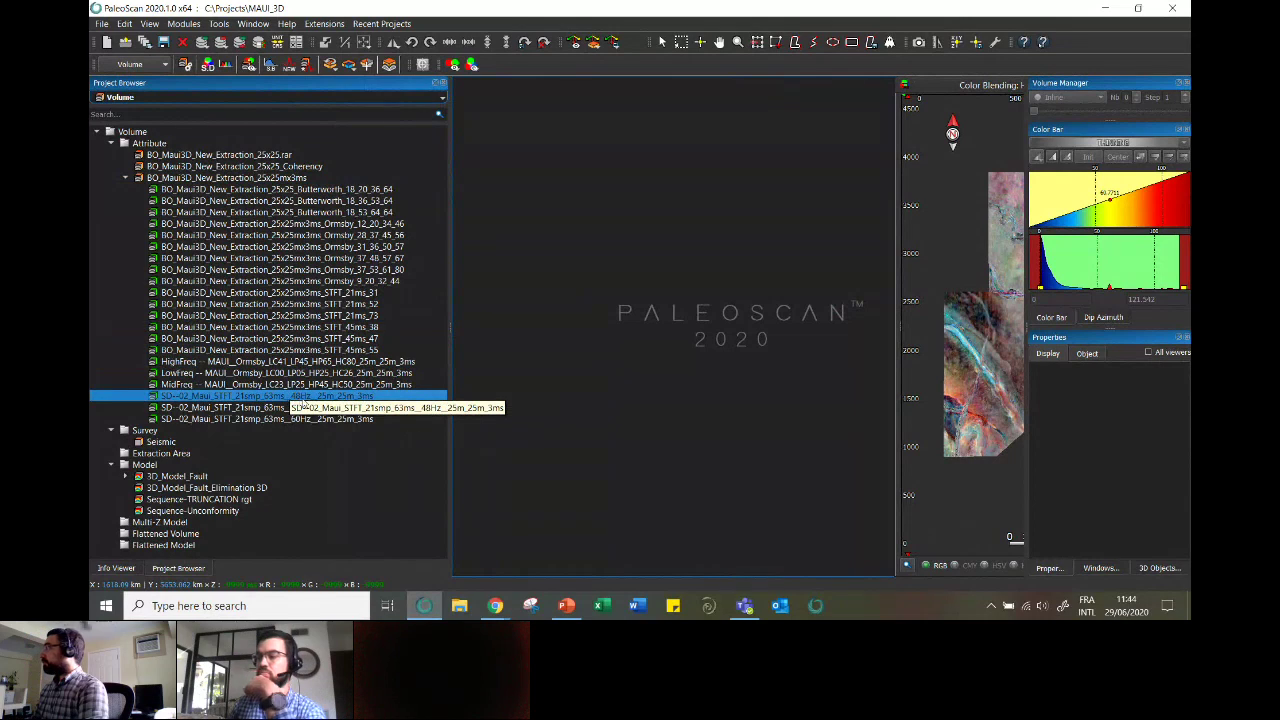
left_click(297, 419)
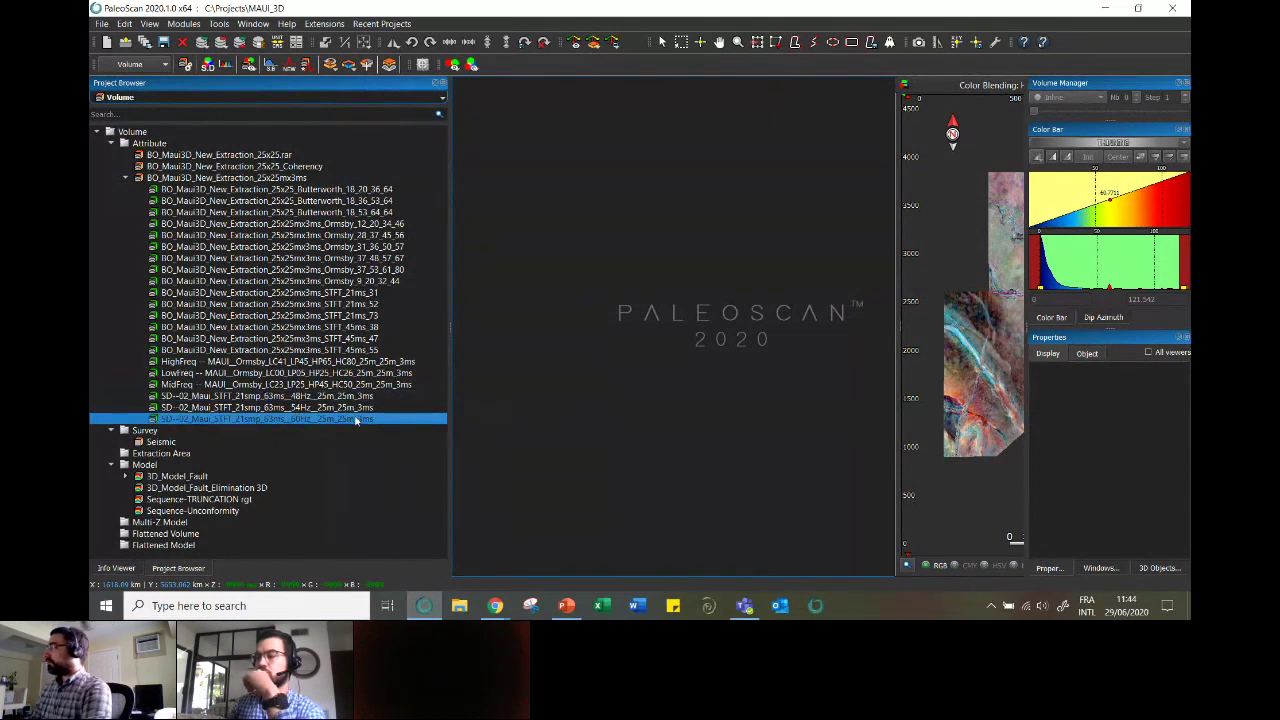
- Narrow the project browser, list the project's horizons and expand the Data Reconnaissance folder of the 3D horizon stacks
left_click_drag(451, 408, 303, 408)
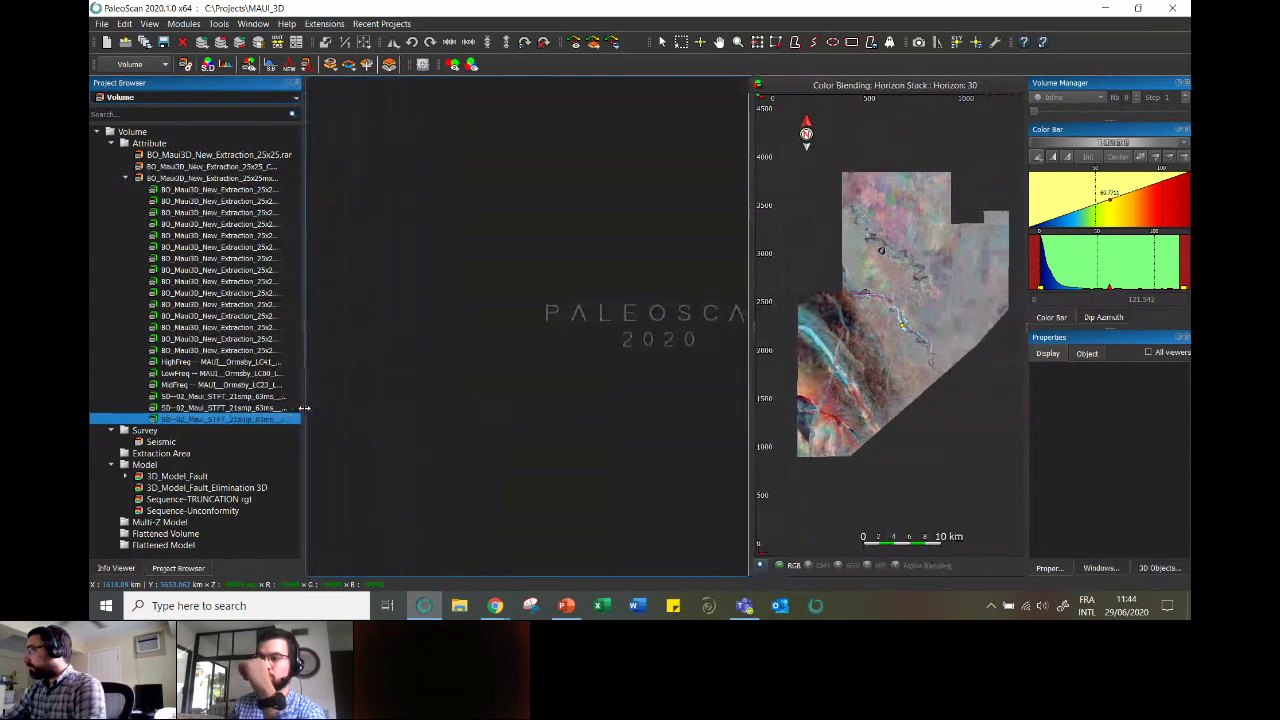
left_click(265, 97)
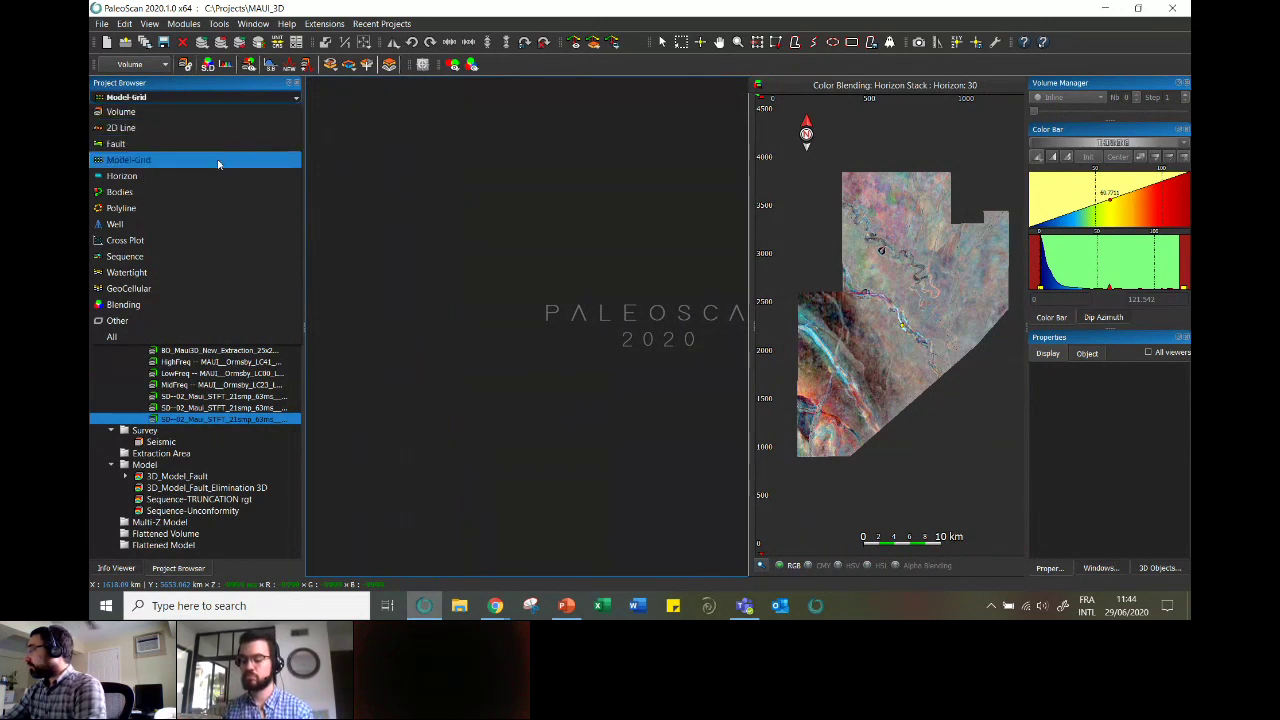
left_click(175, 176)
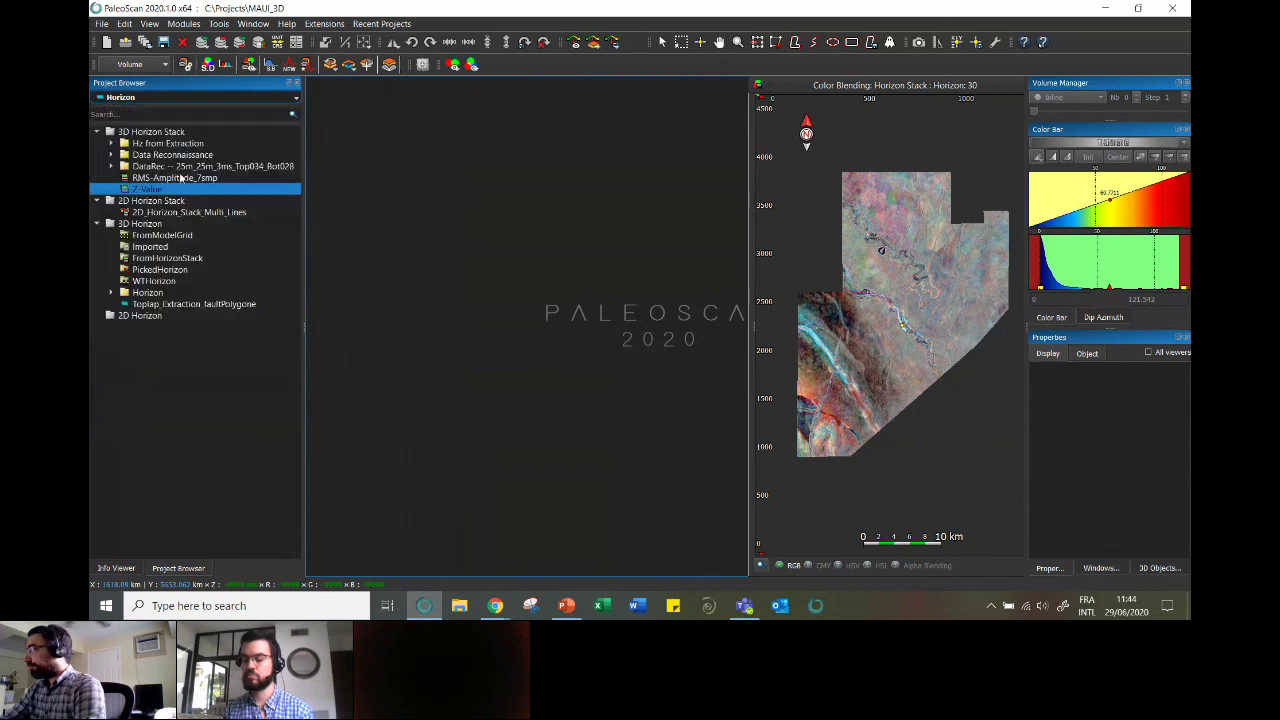
left_click(110, 155)
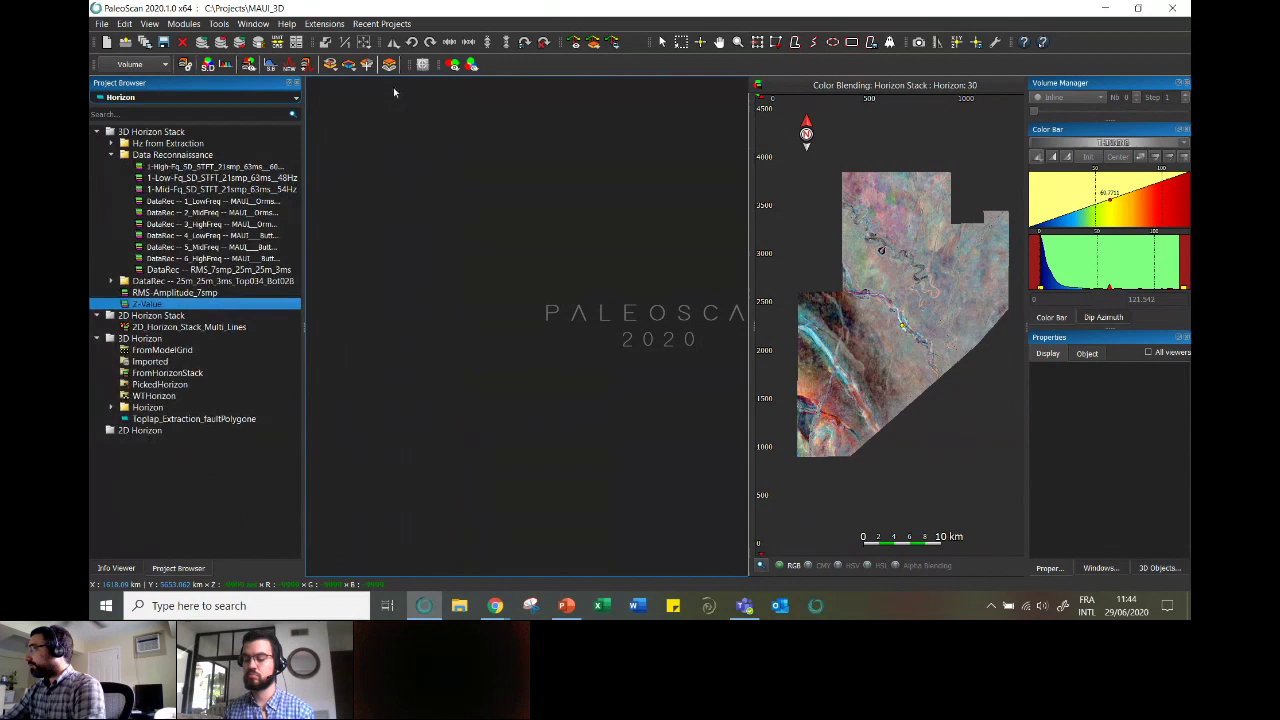
- Create a 3-channel horizon stack color blending viewer with the 63 ms STFT stacks: 48 Hz as red, 54 Hz as green and 60 Hz as blue
left_click(472, 65)
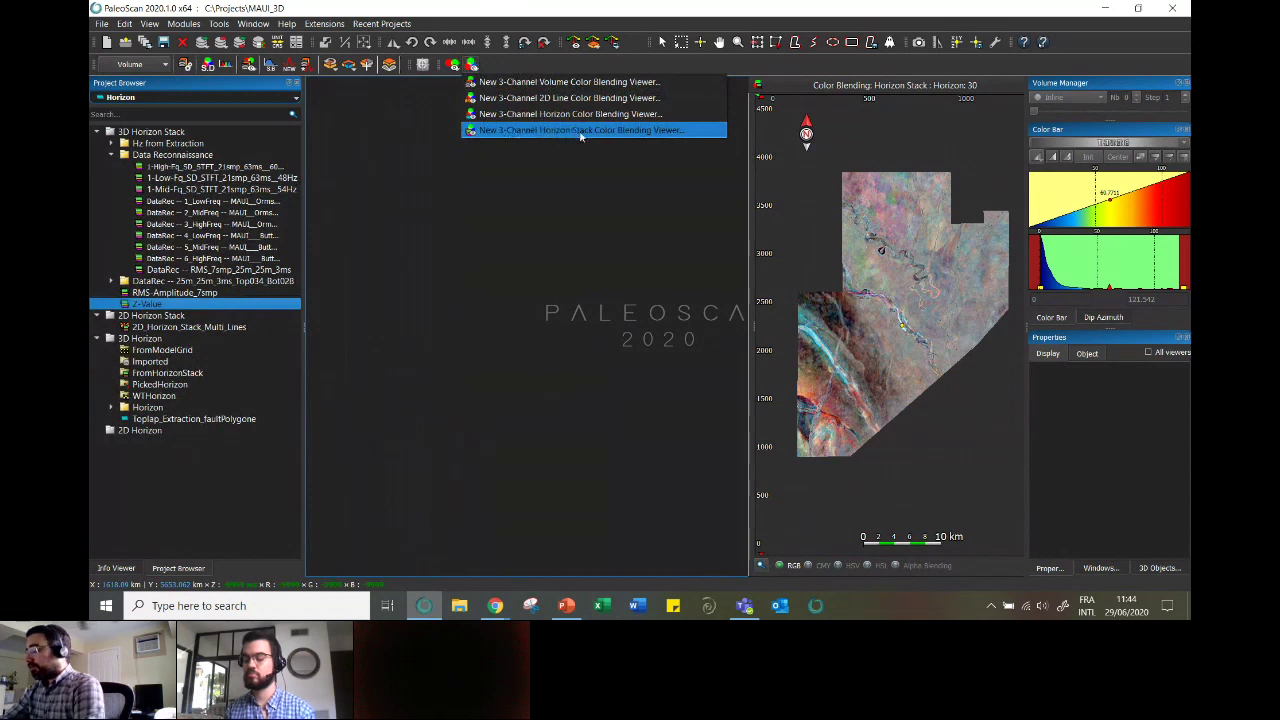
left_click(654, 135)
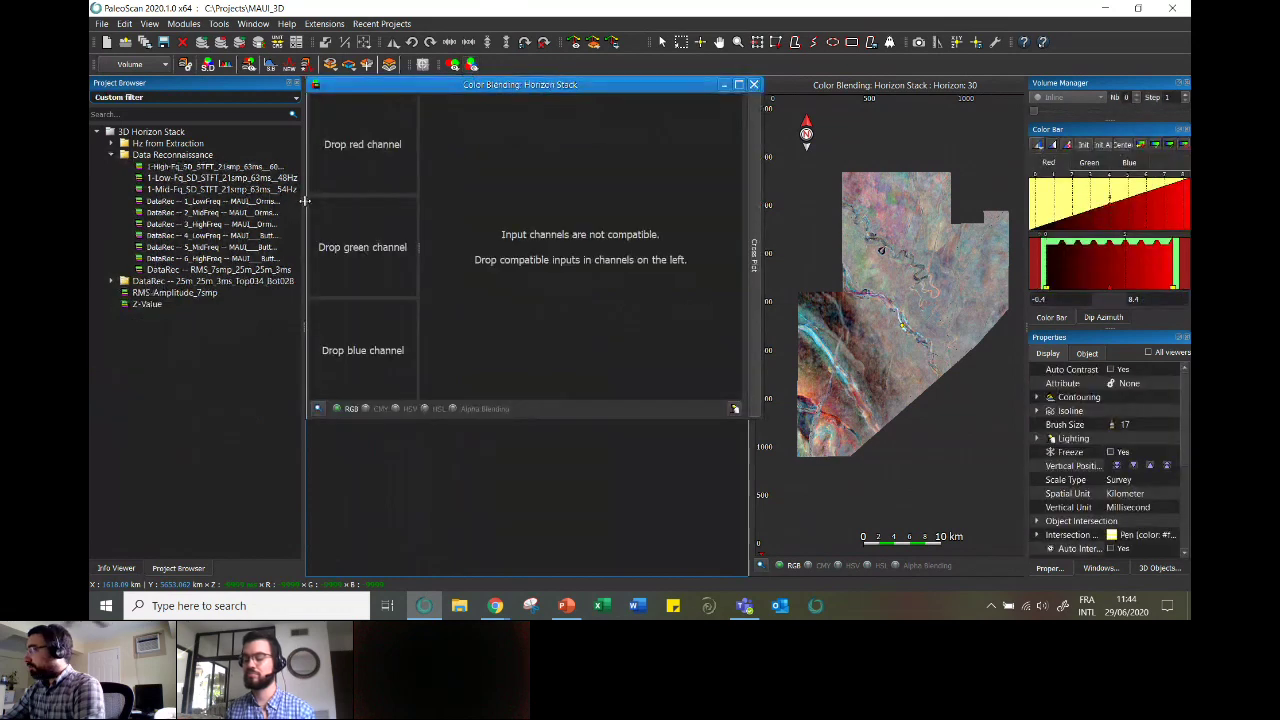
left_click_drag(305, 201, 410, 201)
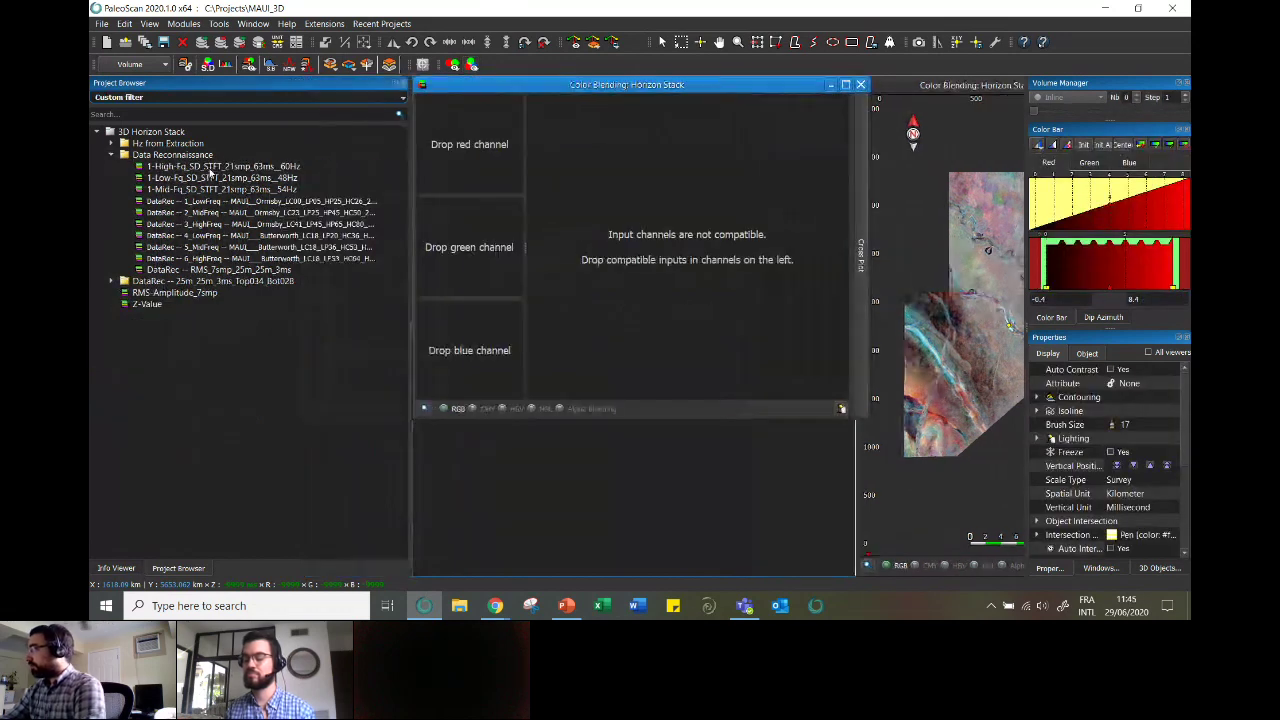
left_click_drag(182, 177, 452, 144)
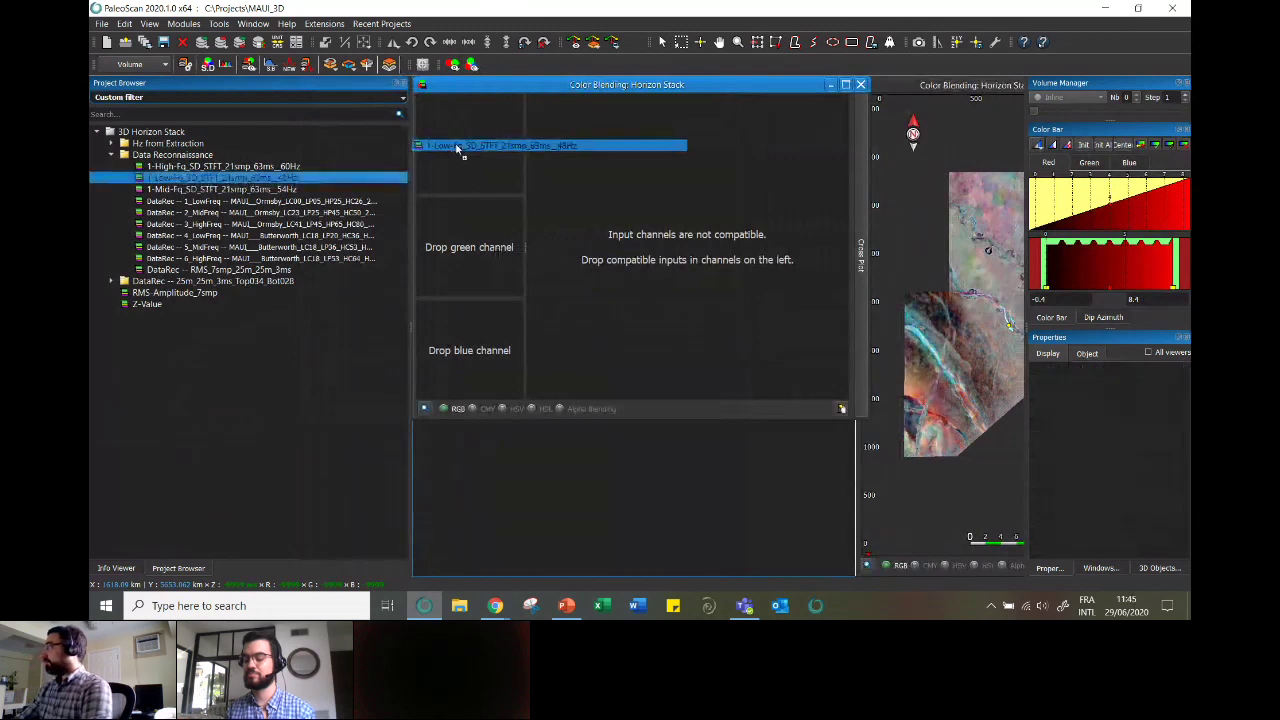
left_click(186, 191)
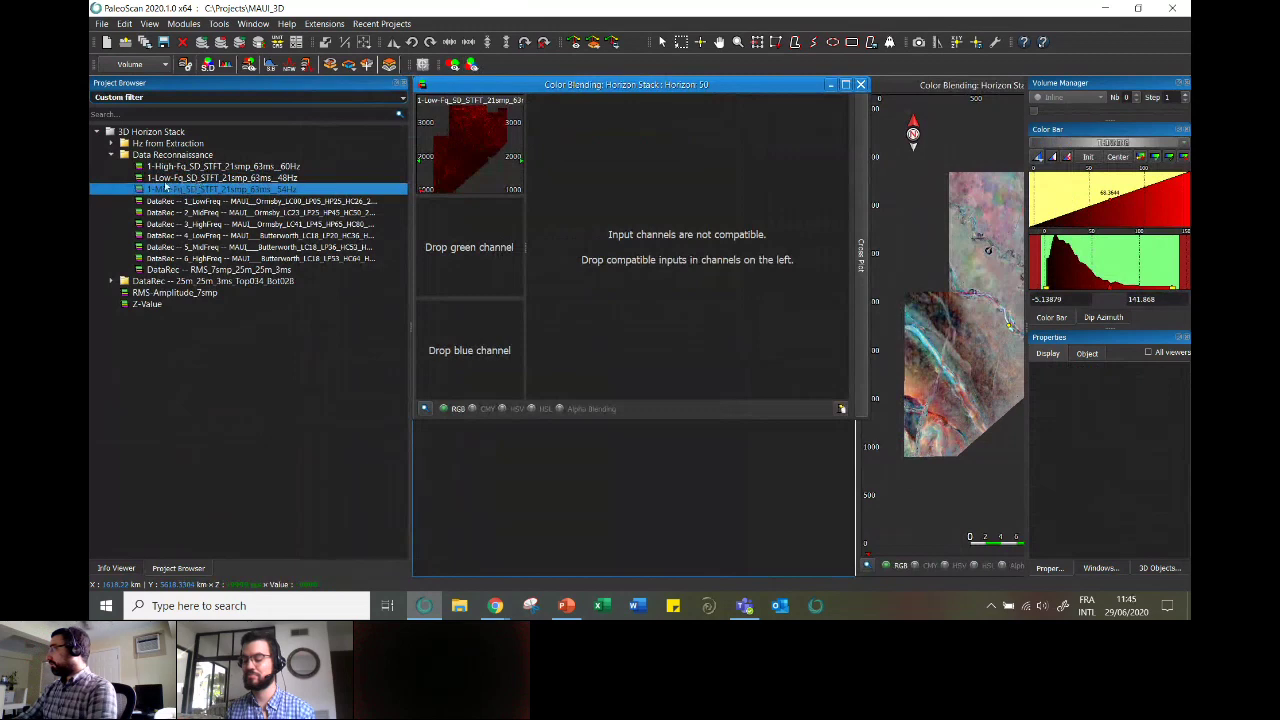
left_click_drag(165, 193, 443, 237)
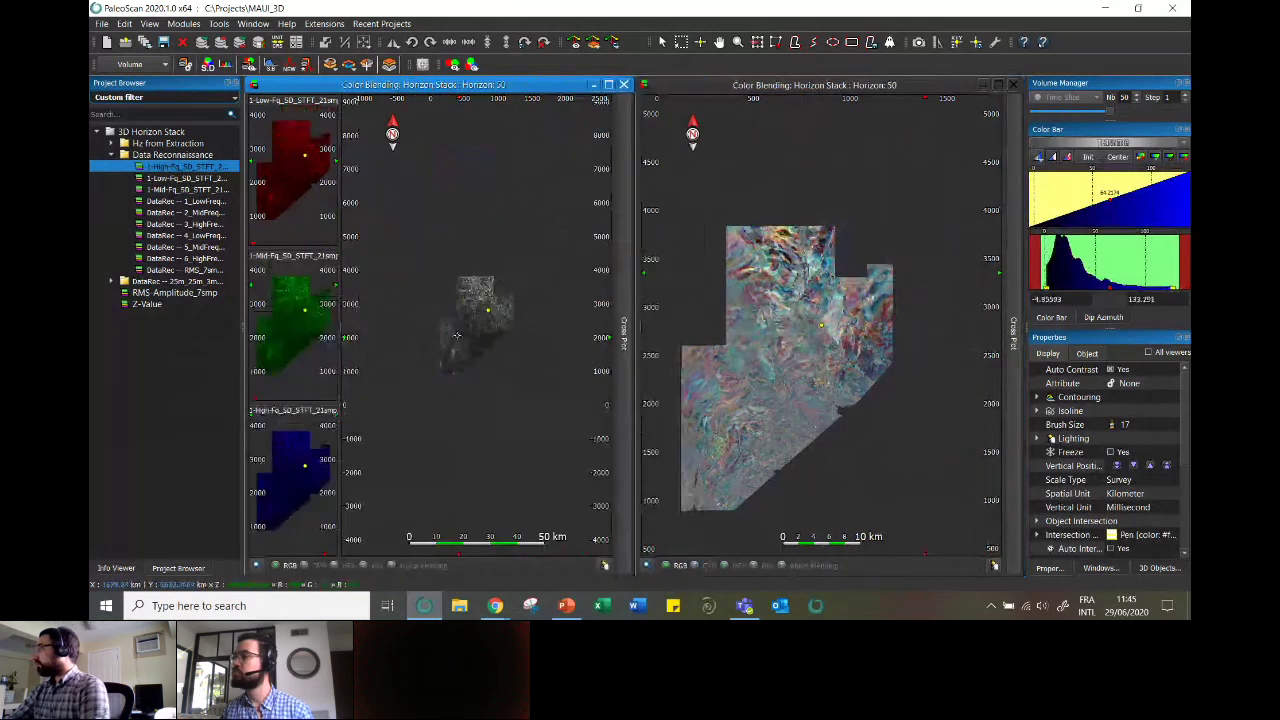
- Synchronize the new STFT blend's map view with the other horizon stack blending viewer and enlarge the survey area in both
scroll(498, 415, "up", 5)
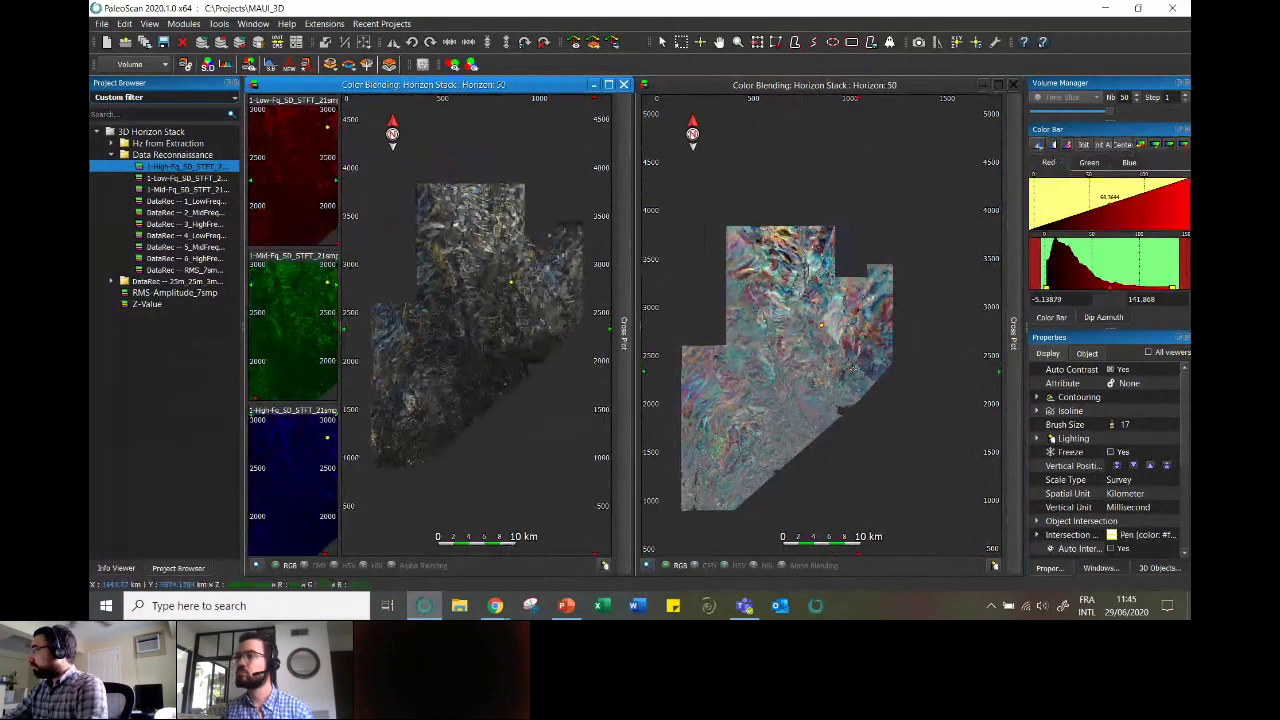
left_click(694, 334)
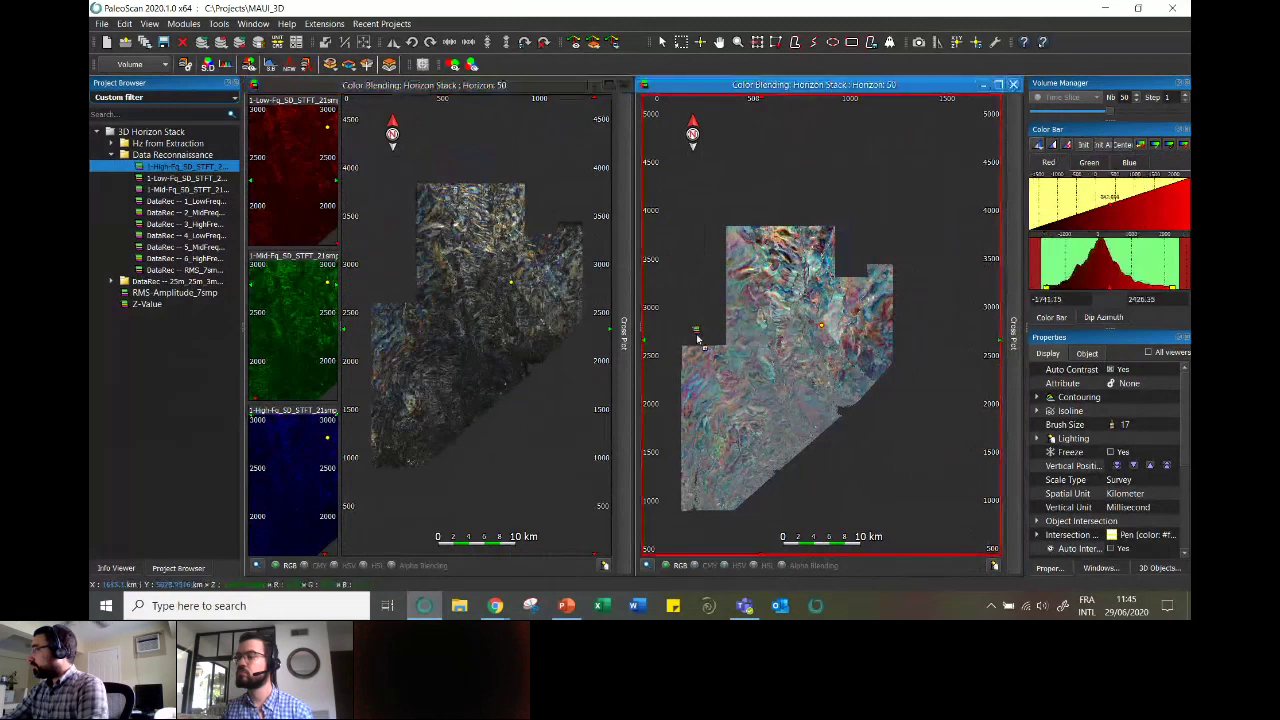
left_click(487, 317)
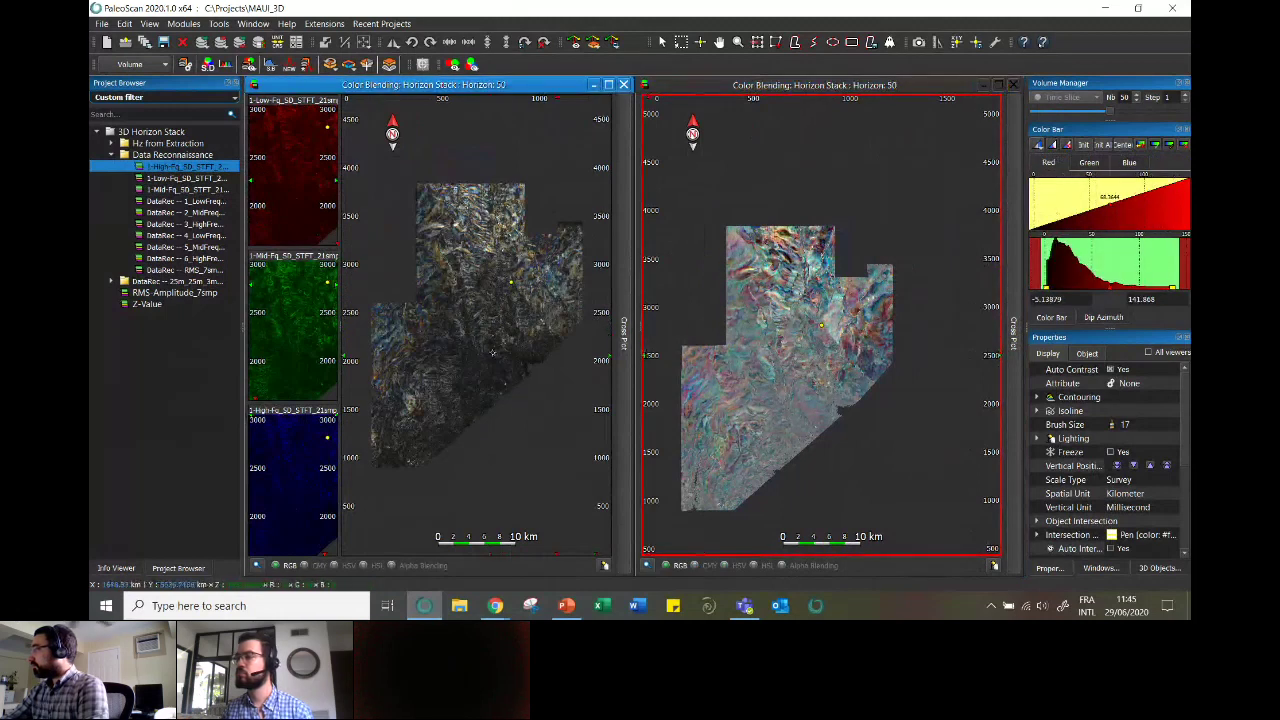
scroll(524, 373, "up", 2)
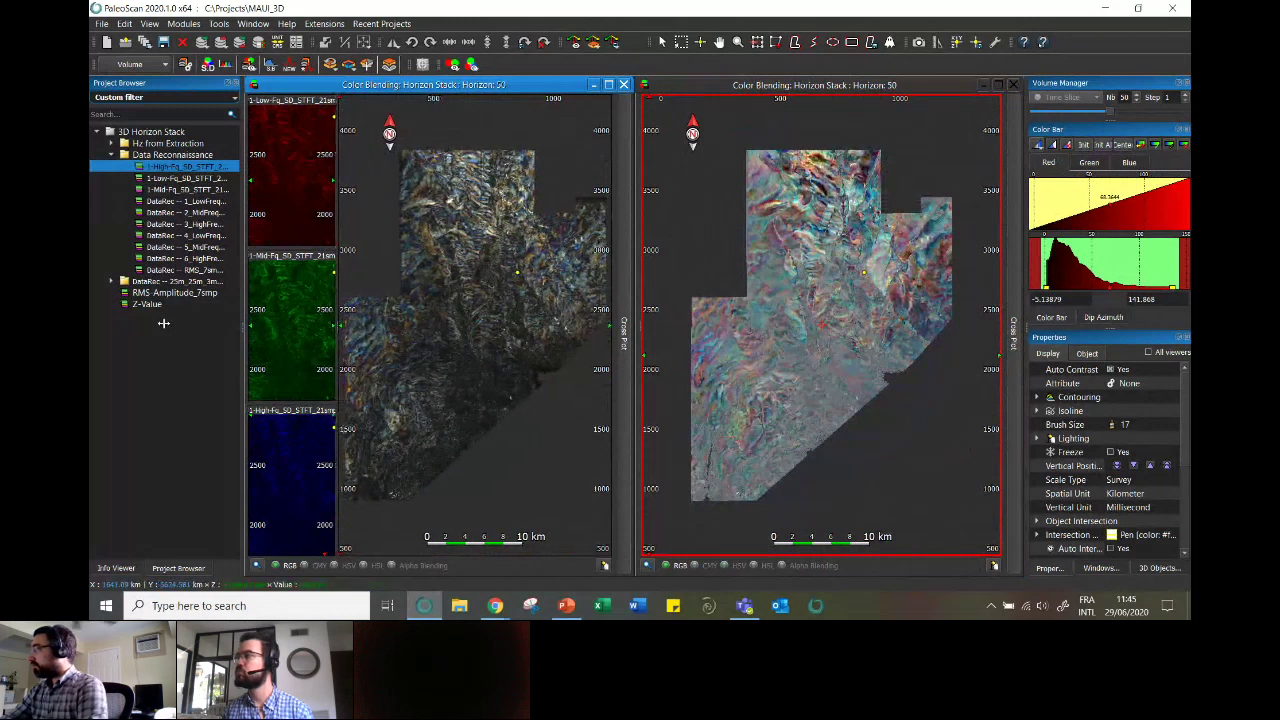
- Open the BO_Maui3D_New_Extraction_25x25mx3ms seismic volume and tile the viewers with the STFT blend as the main one
left_click(183, 99)
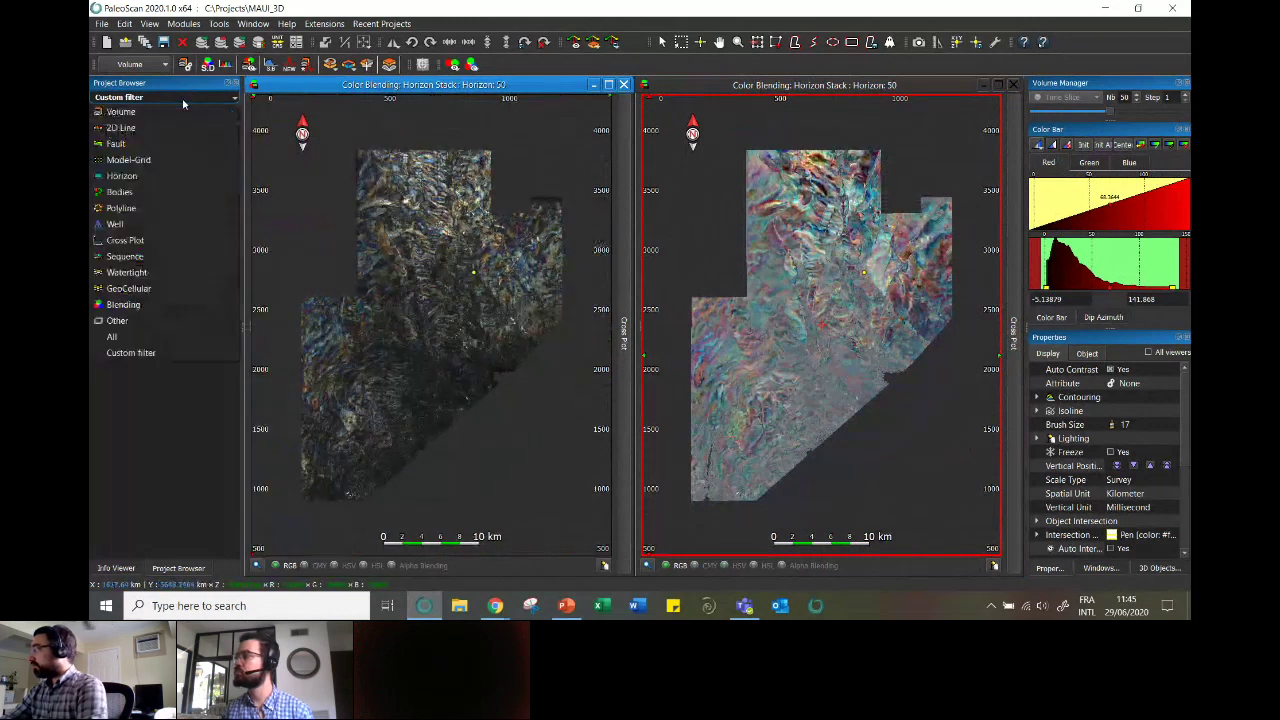
left_click(188, 112)
left_click(174, 178)
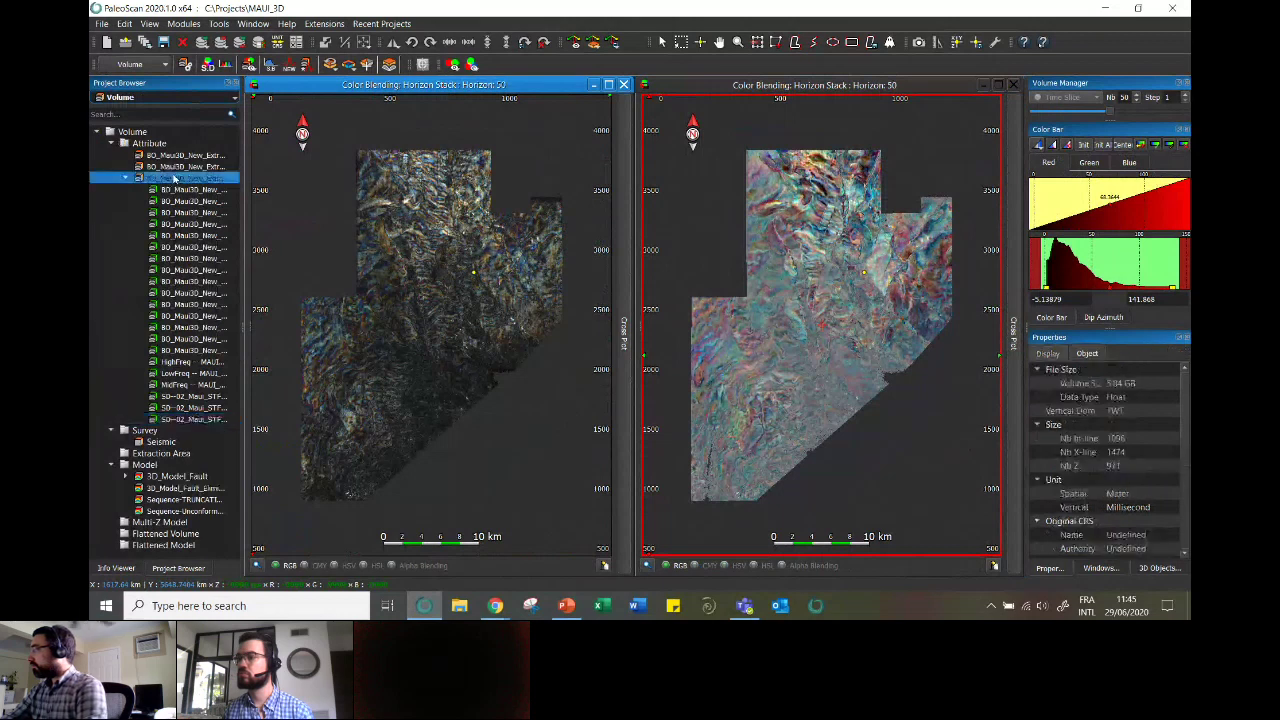
double_click(174, 178)
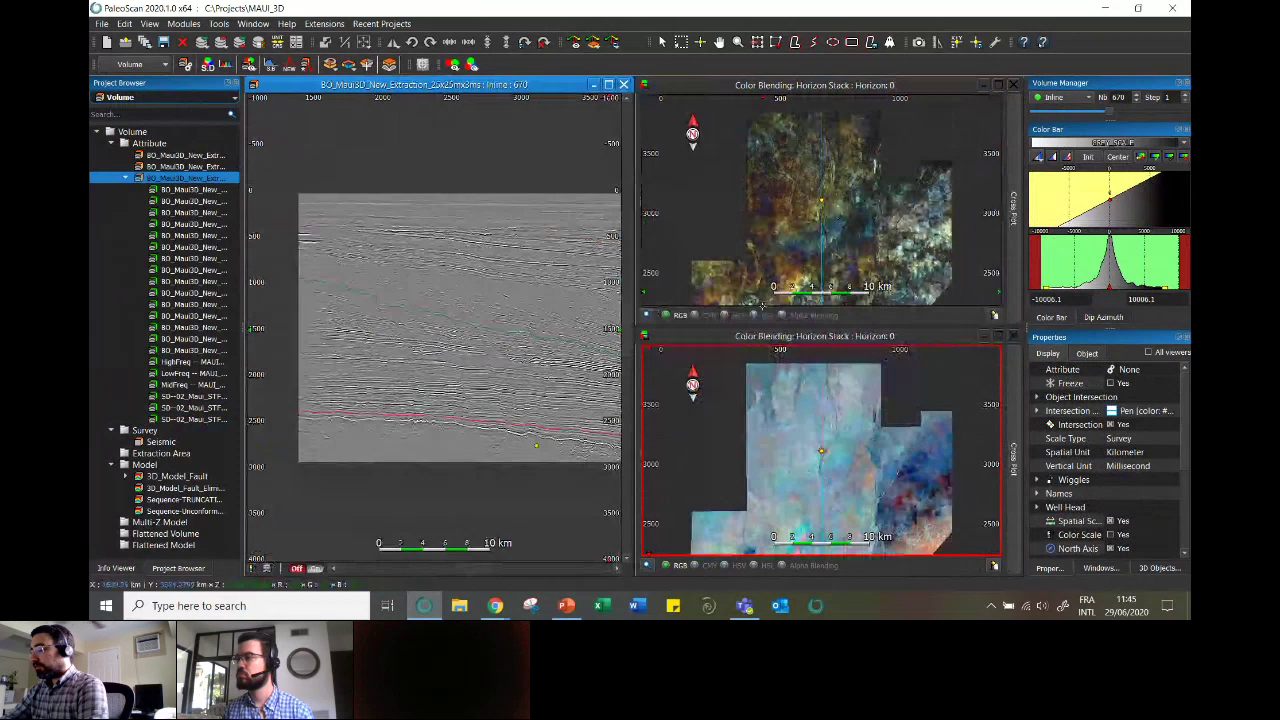
left_click(711, 219)
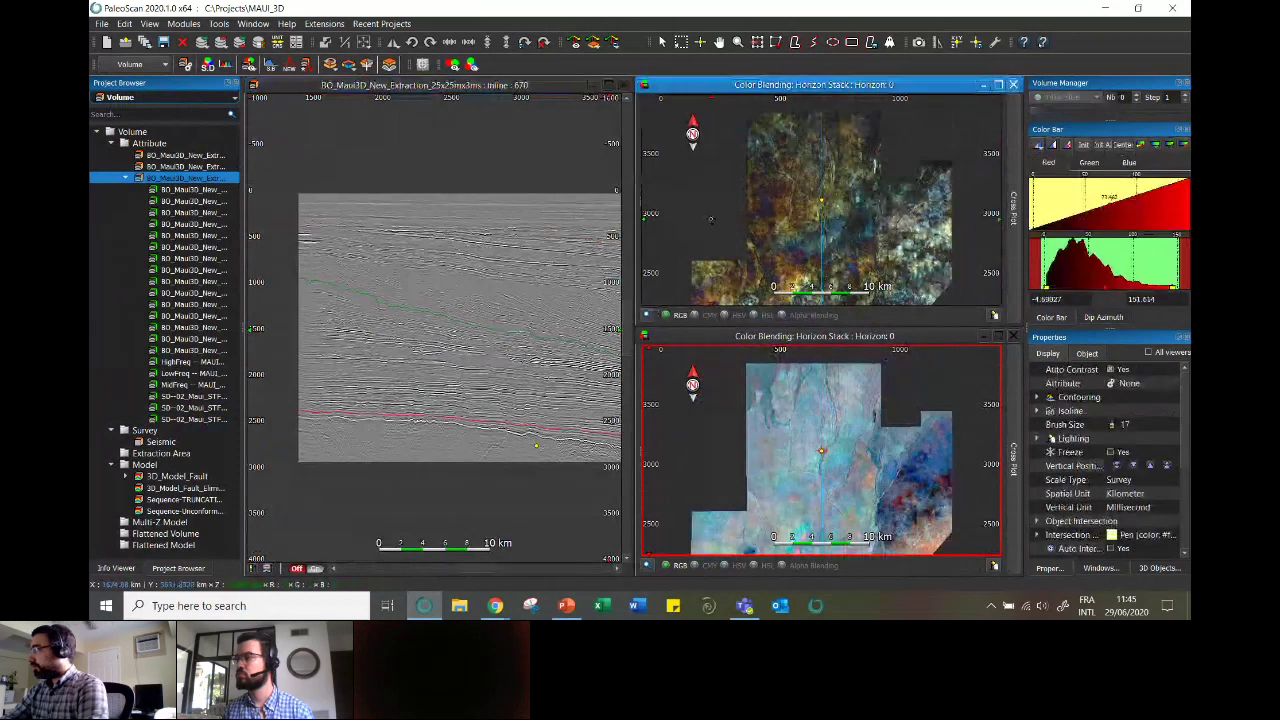
key("ctrl+t")
left_click_drag(477, 388, 467, 315)
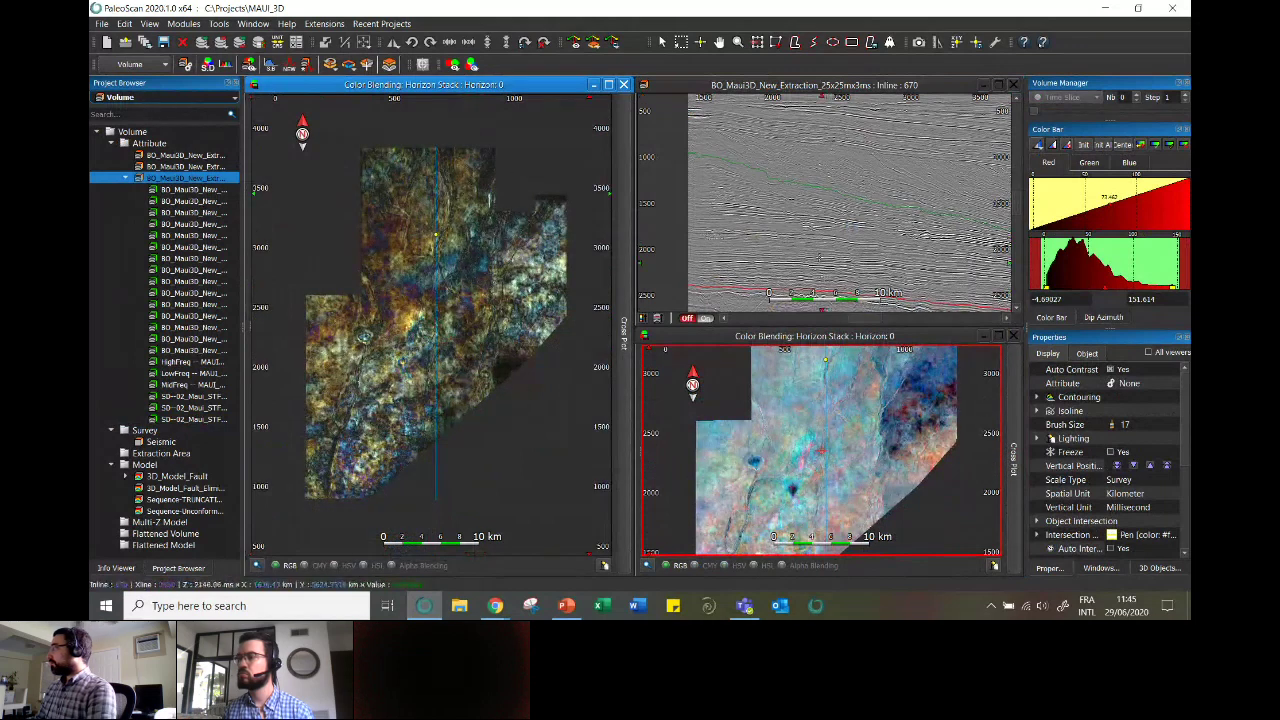
- Browse the blended horizon stacks from the inline 670 section, going from horizon 29 up to horizon 79 and back to horizon 29
left_click(817, 245)
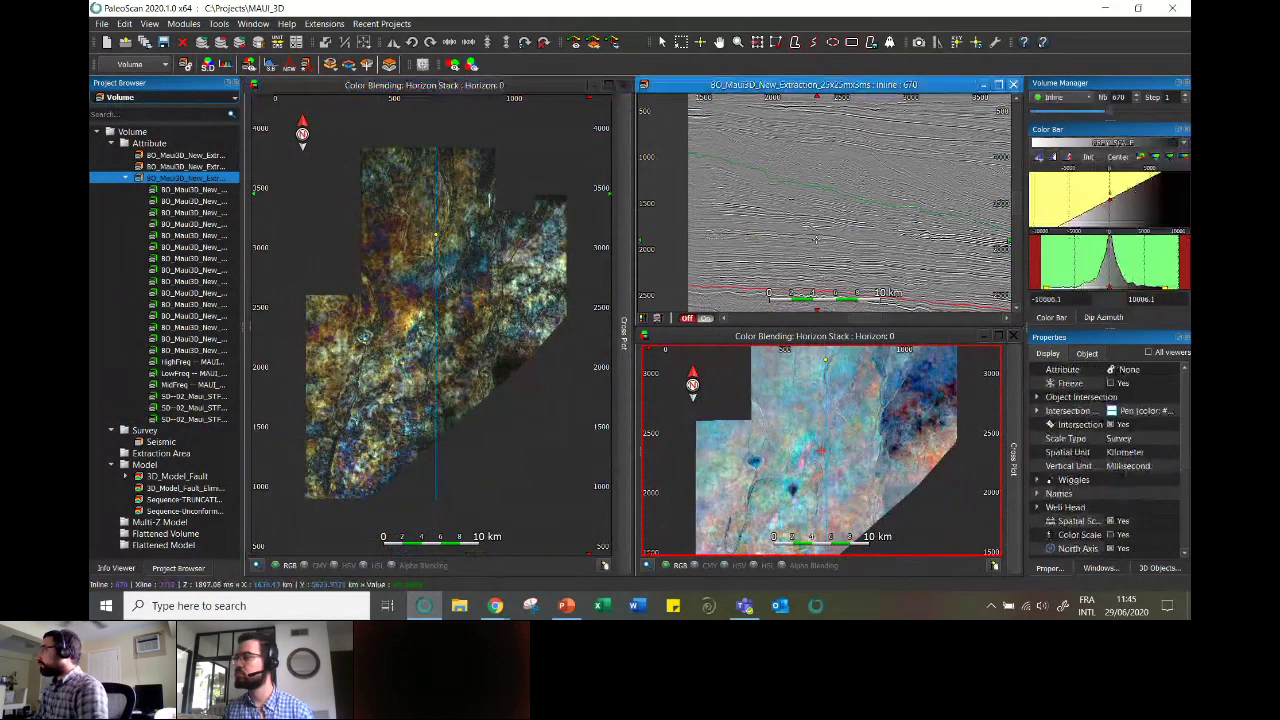
left_click(826, 229)
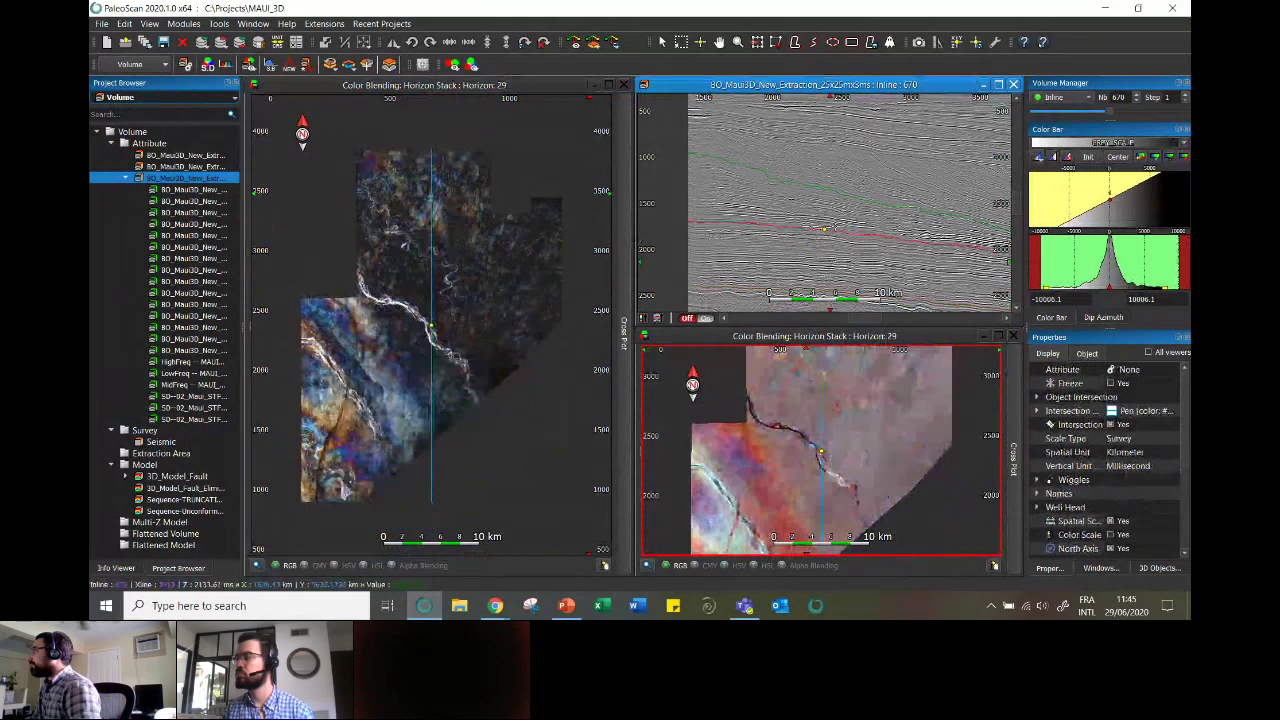
left_click(848, 112)
left_click_drag(848, 112, 855, 147)
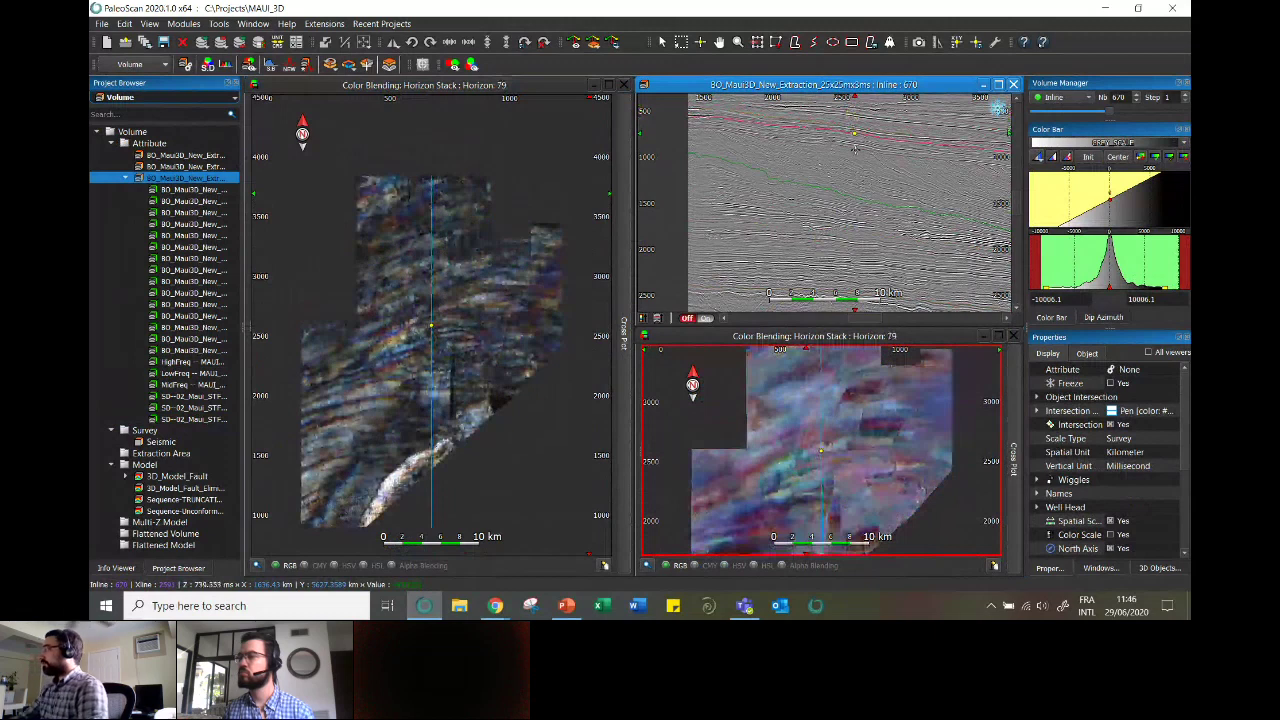
mouse_move(855, 149)
left_mouse_down()
mouse_move(860, 188)
mouse_move(845, 185)
mouse_move(820, 228)
left_mouse_up()
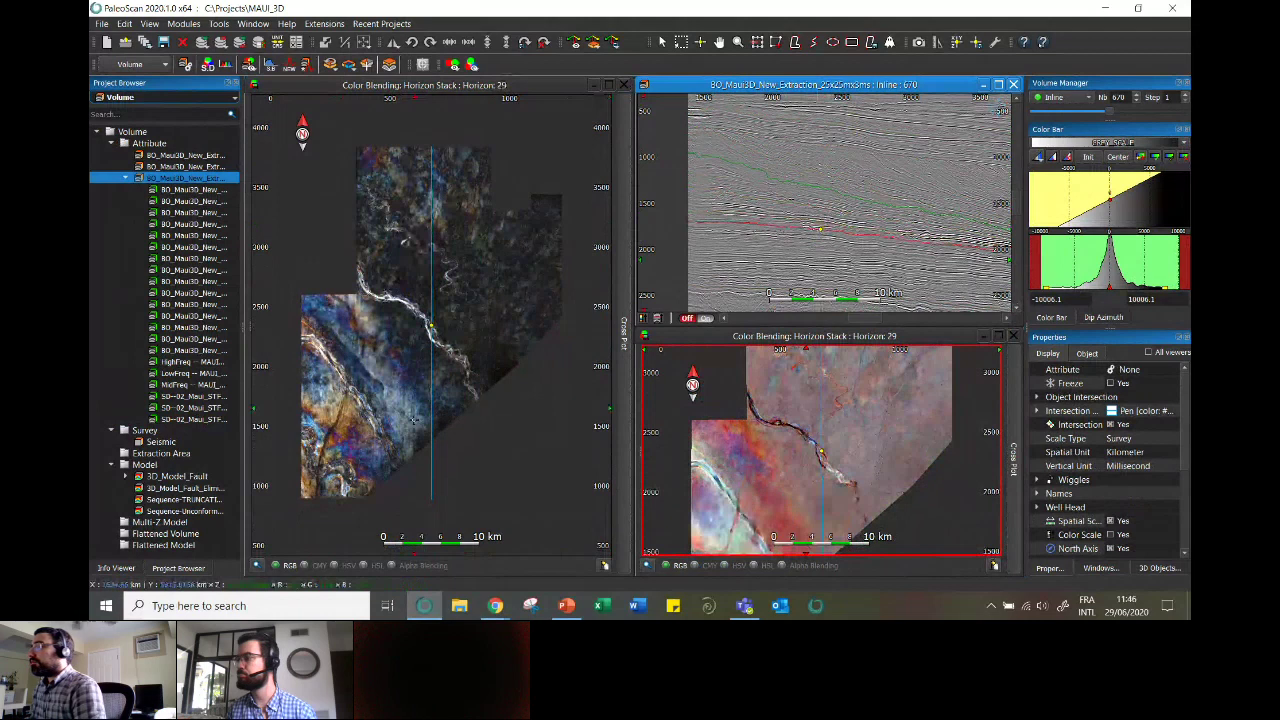
- Move the seismic section to inline 640 across the channel and compare the channel's detail in both horizon 29 blends
scroll(413, 420, "up", 2)
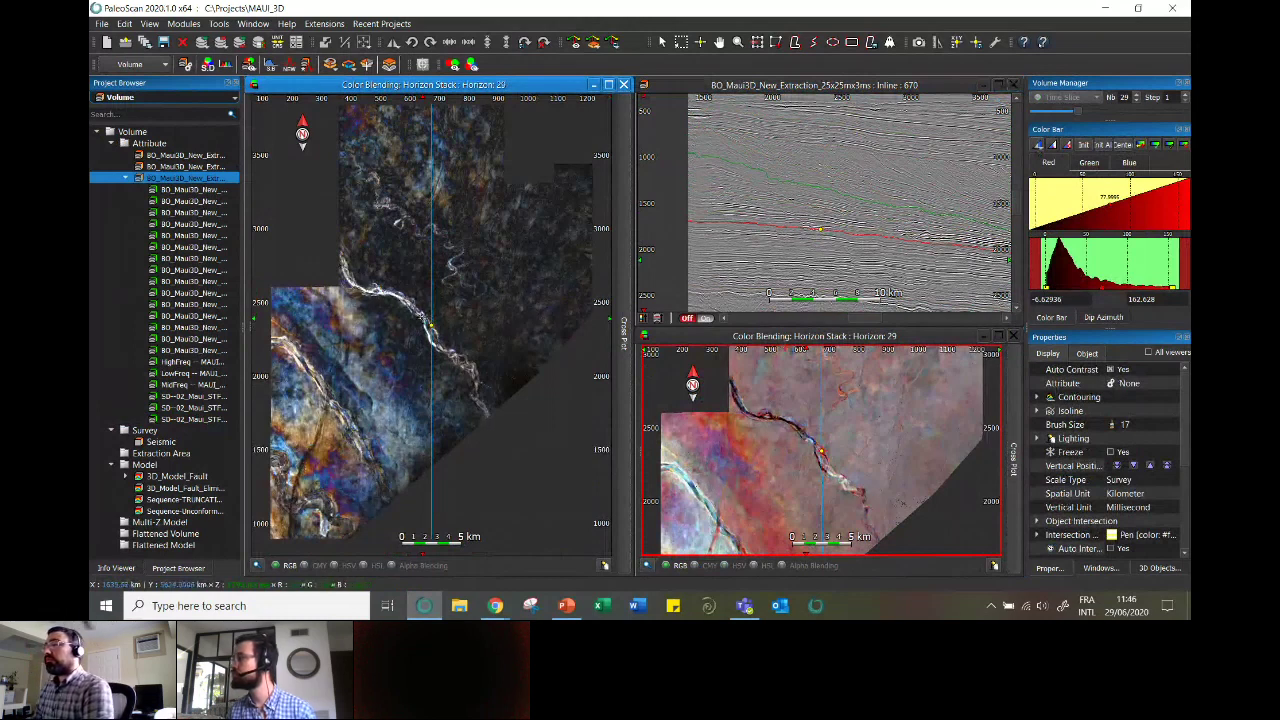
left_click(422, 318)
scroll(422, 318, "up", 3)
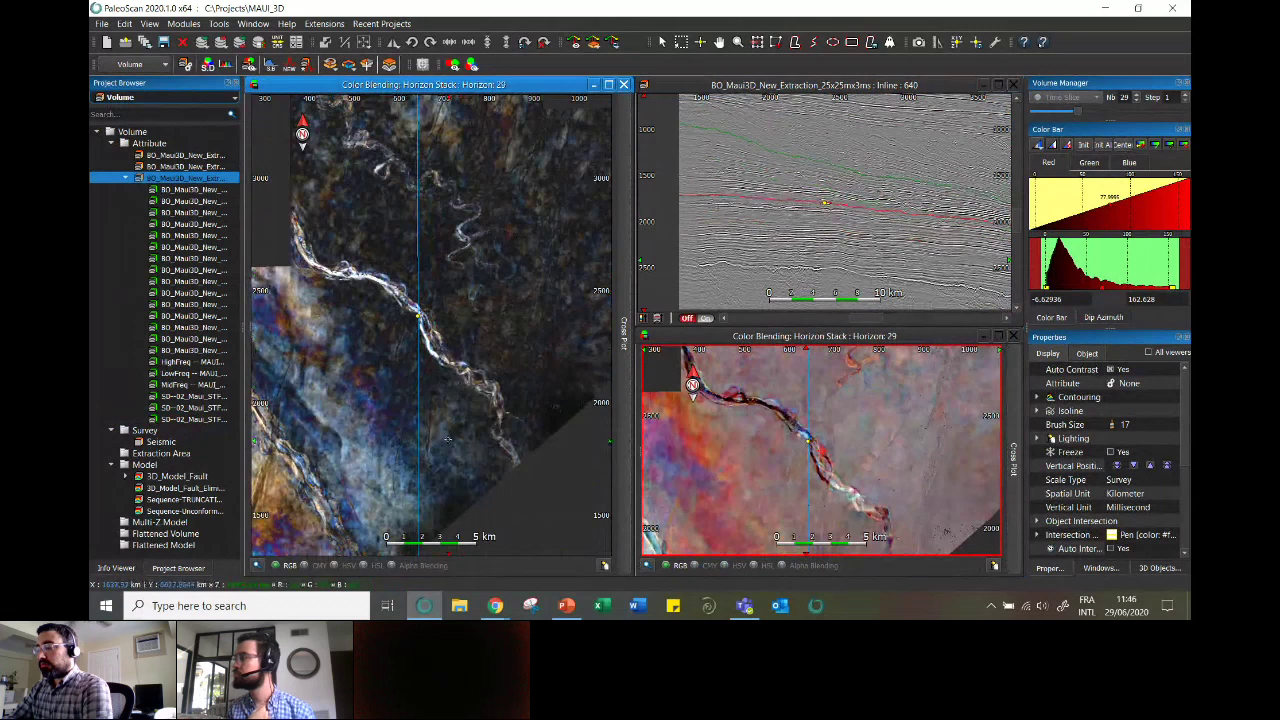
scroll(395, 272, "up", 3)
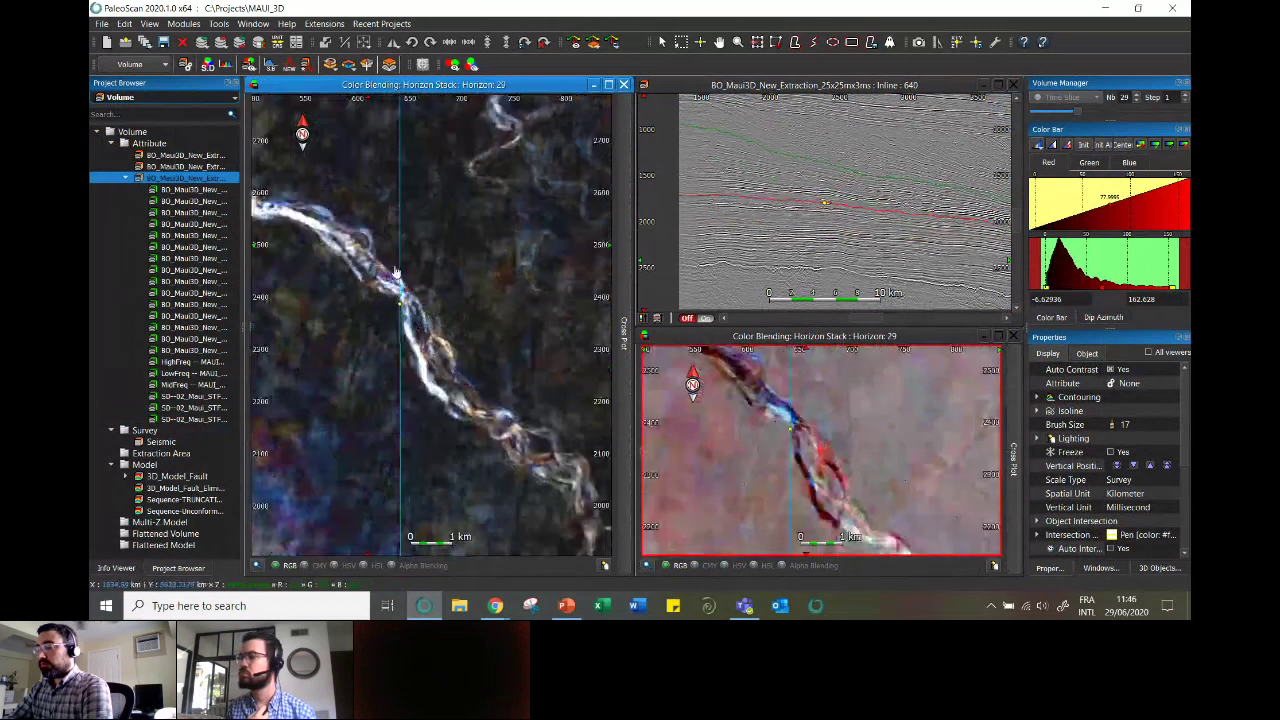
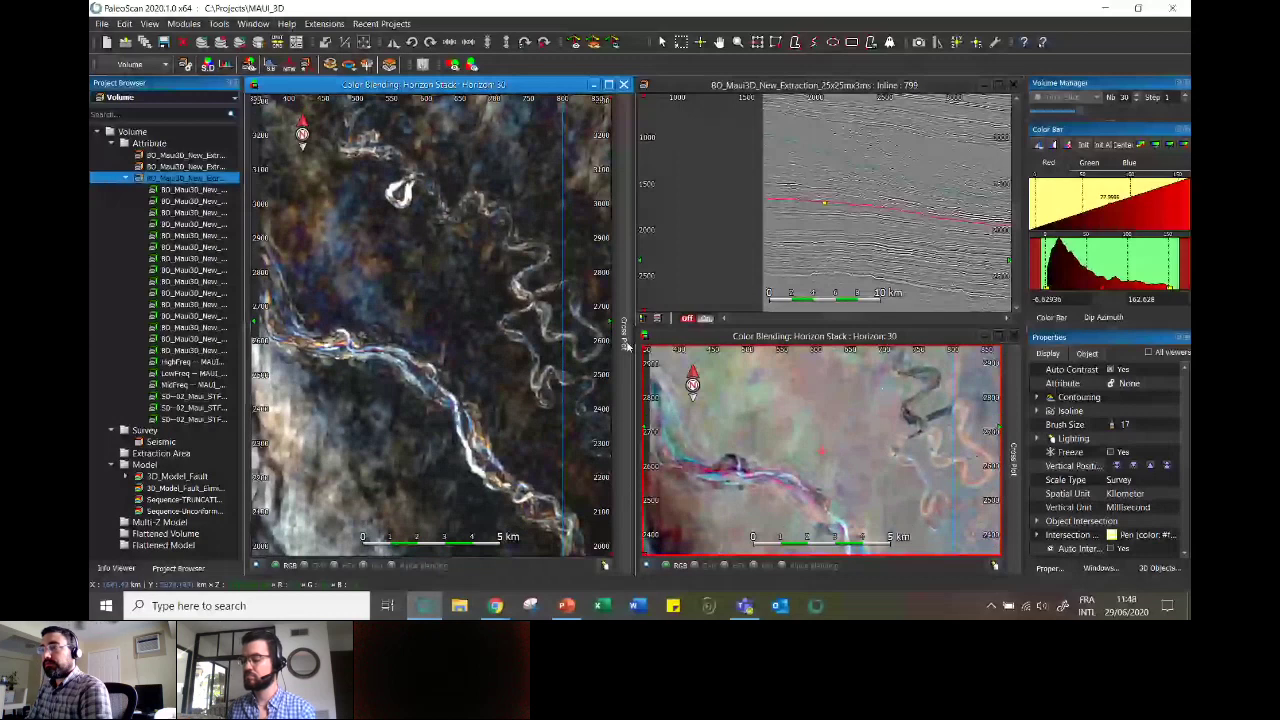
- Open the STFT blend's cross plot, widen its viewer and fit the whole 48 Hz versus 54 Hz point cloud in view
left_click(627, 343)
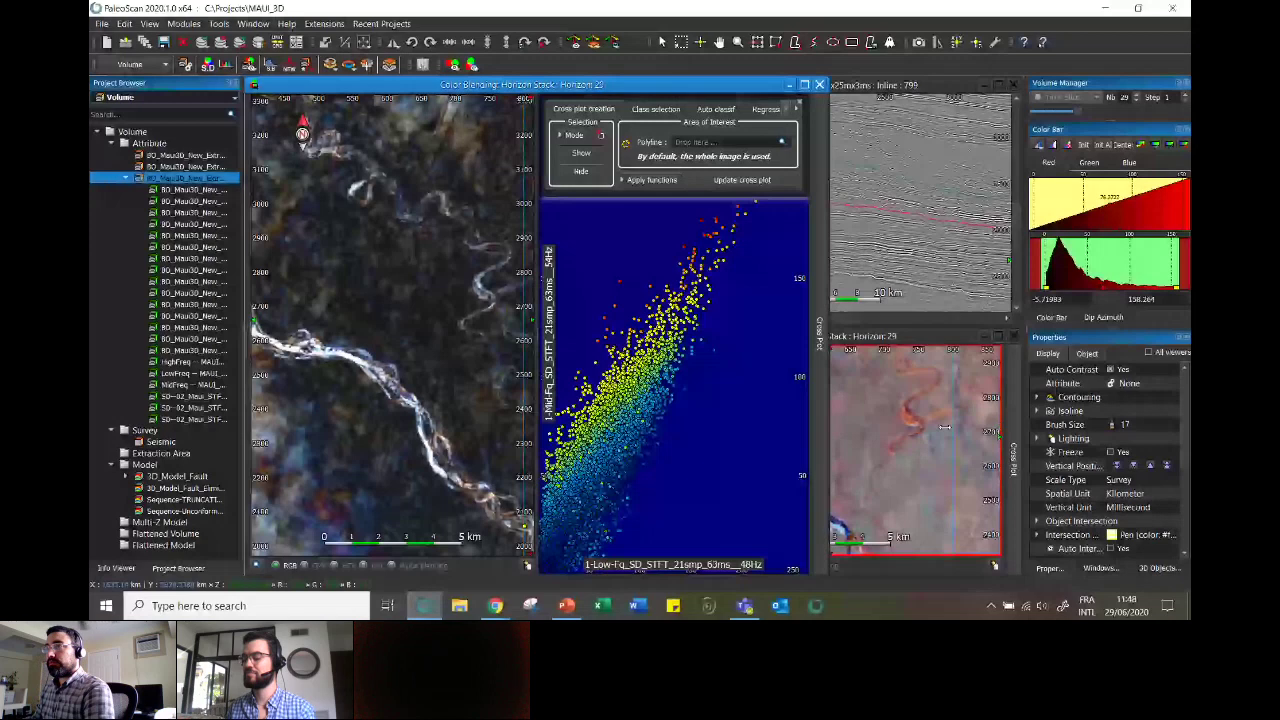
left_click_drag(944, 427, 995, 427)
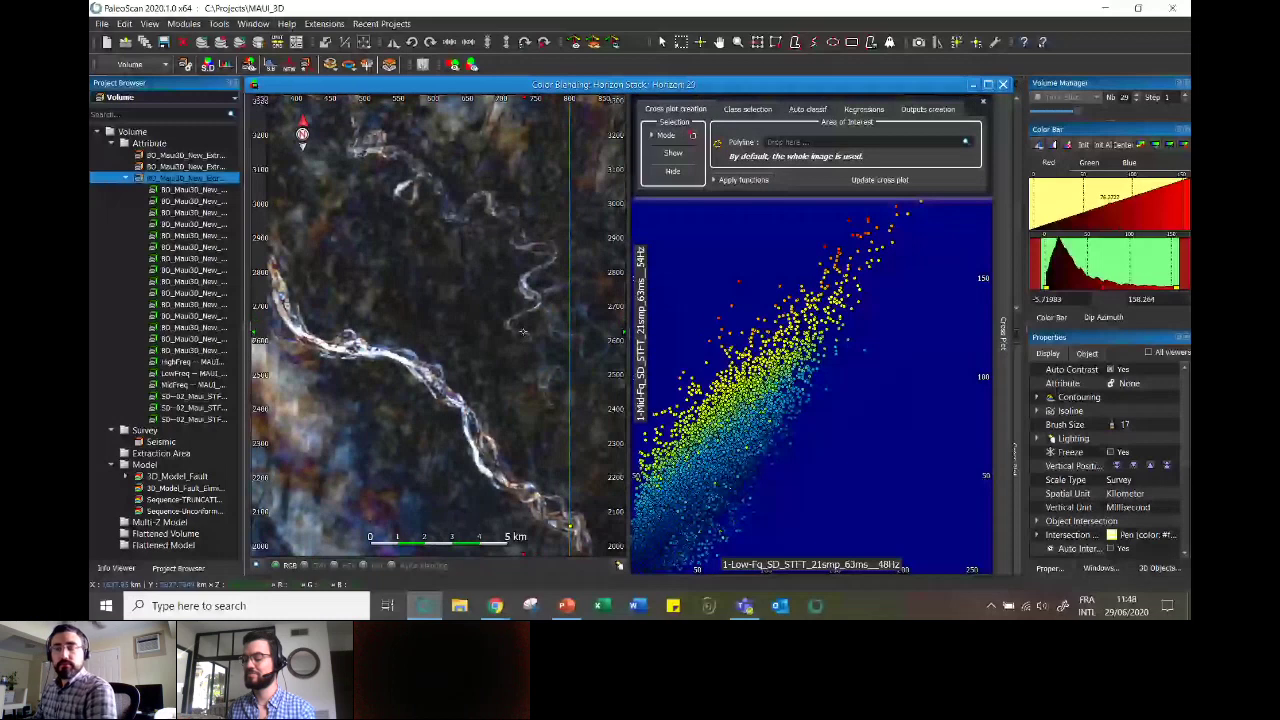
left_click(642, 437)
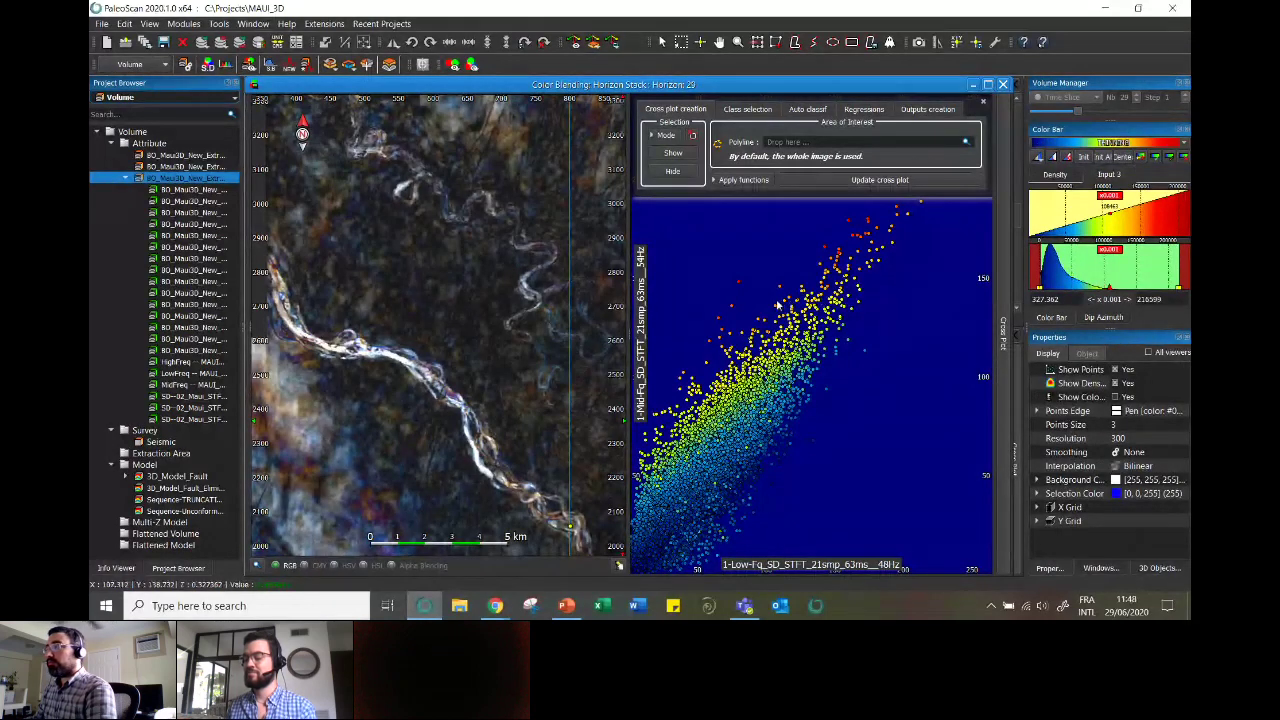
scroll(782, 306, "down", 1)
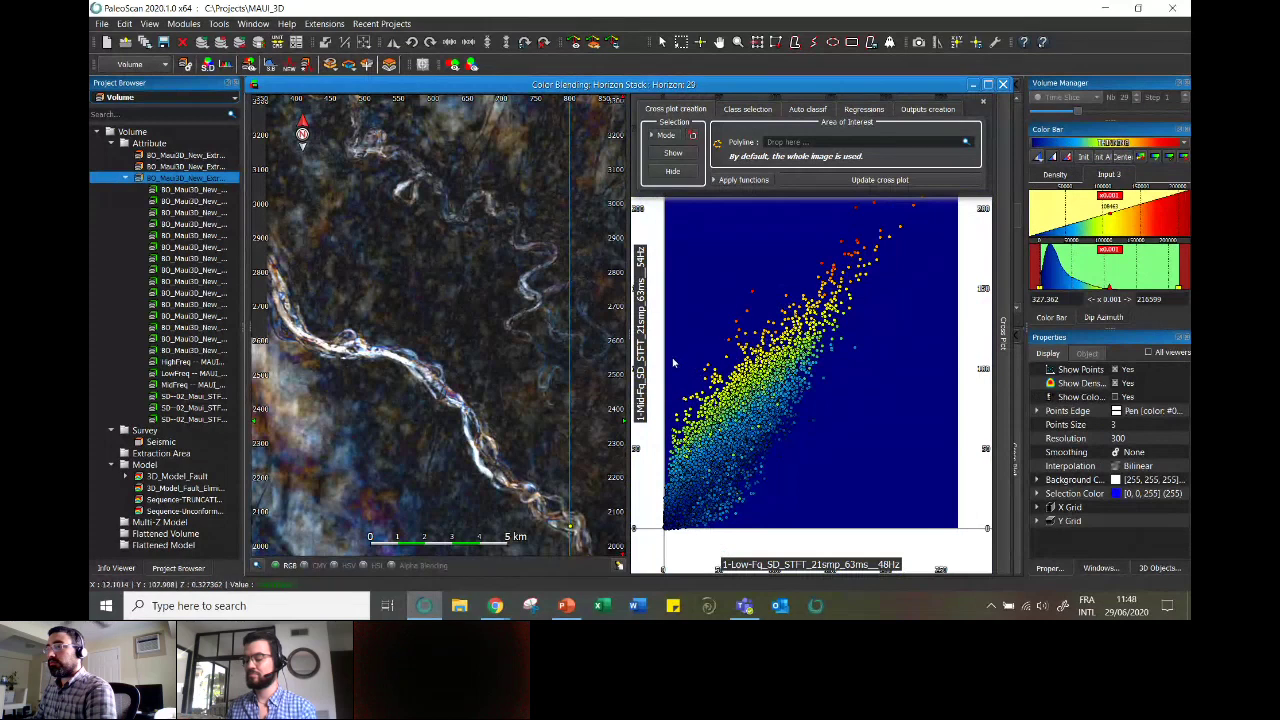
- Paint a selection over the bright channel bend on the horizon 29 map and show its points in the cross plot
left_click(438, 388)
scroll(438, 385, "up", 2)
scroll(438, 385, "up", 1)
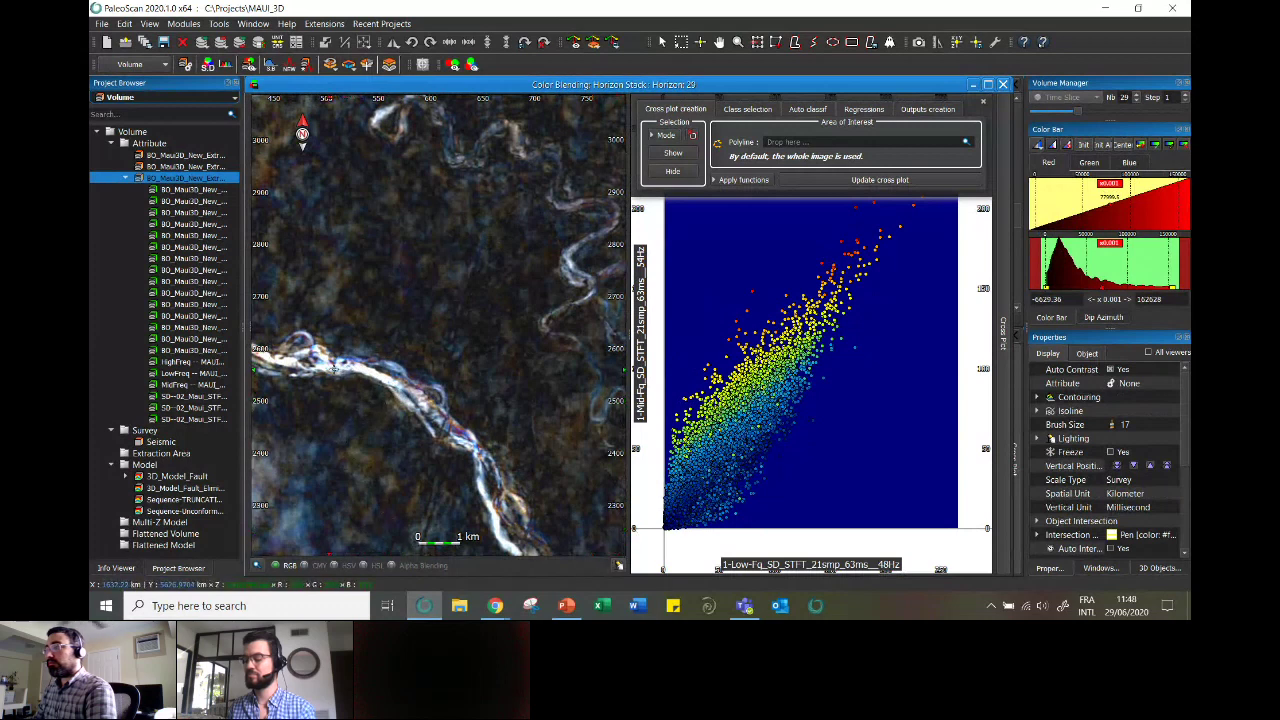
left_click_drag(438, 402, 548, 402)
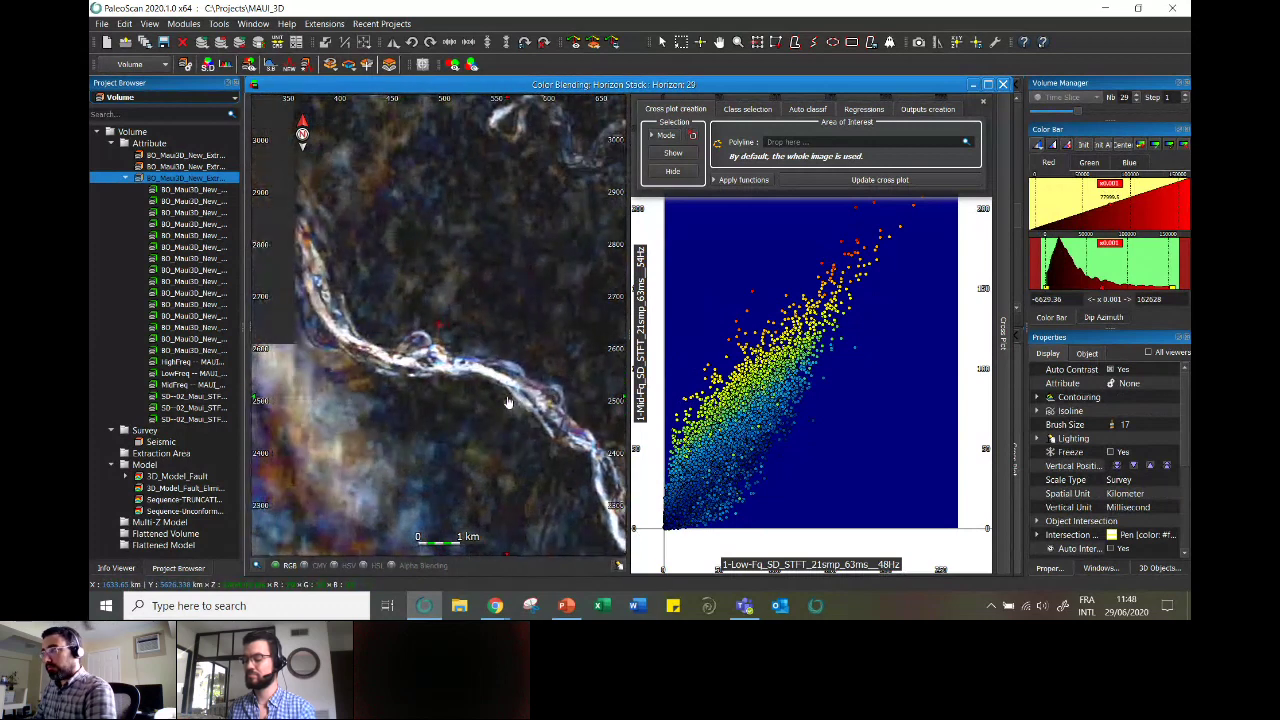
left_click(670, 136)
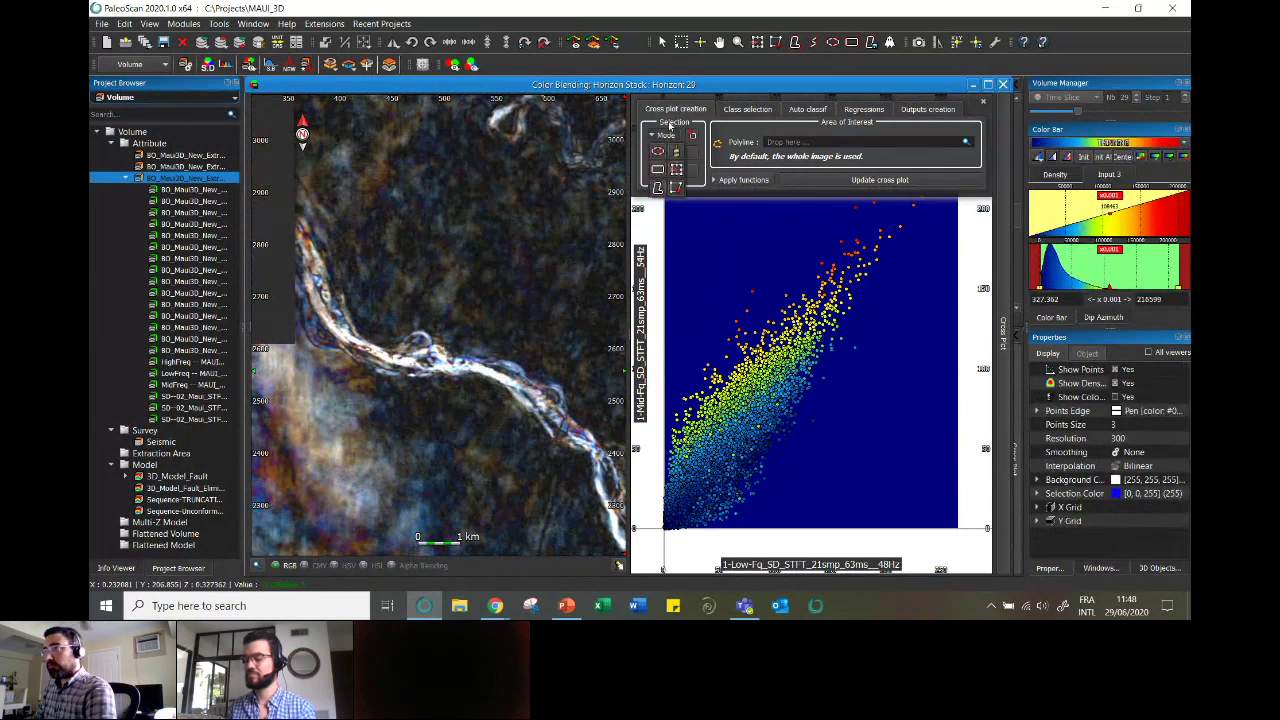
left_click(677, 152)
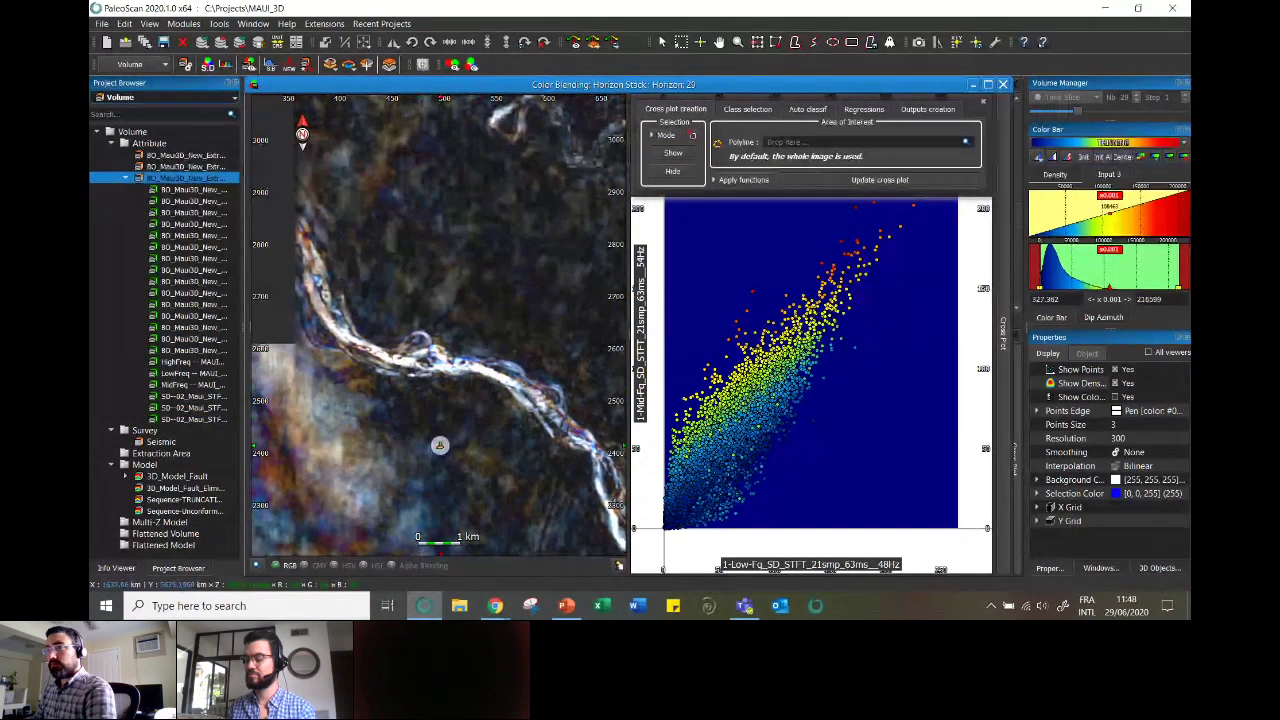
left_click(443, 437)
scroll(445, 341, "up", 5)
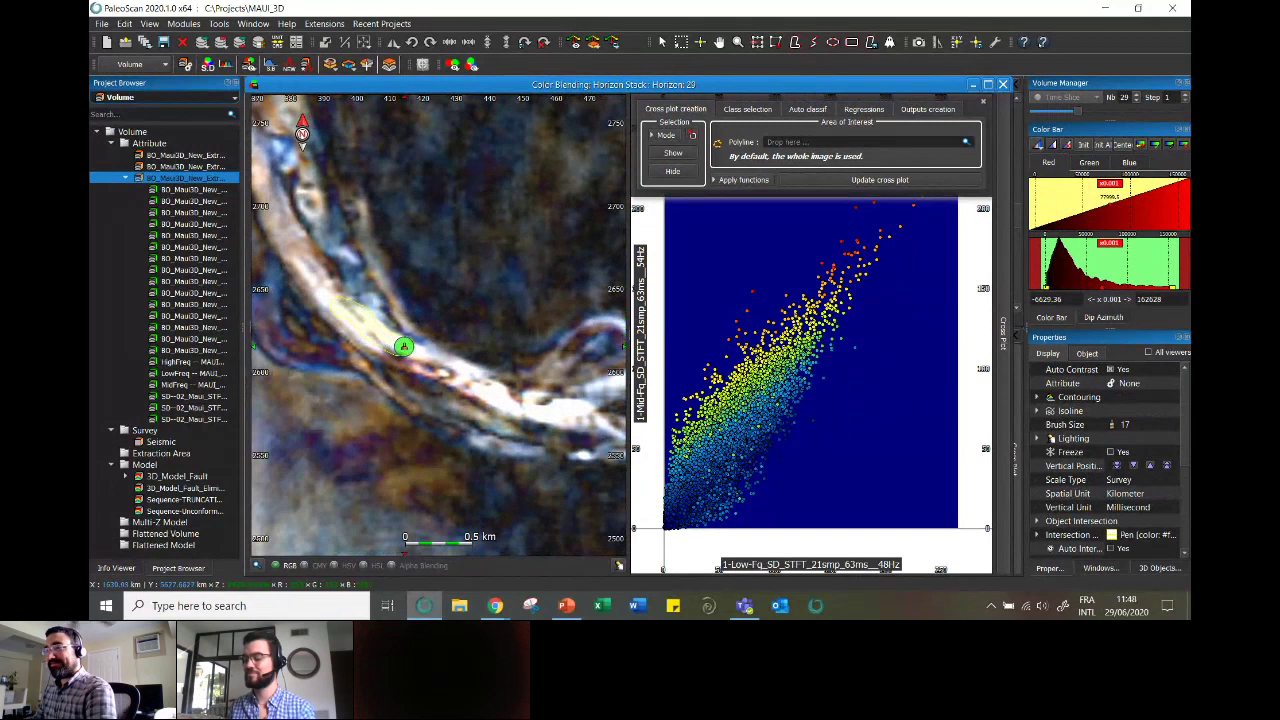
left_click_drag(295, 241, 344, 308)
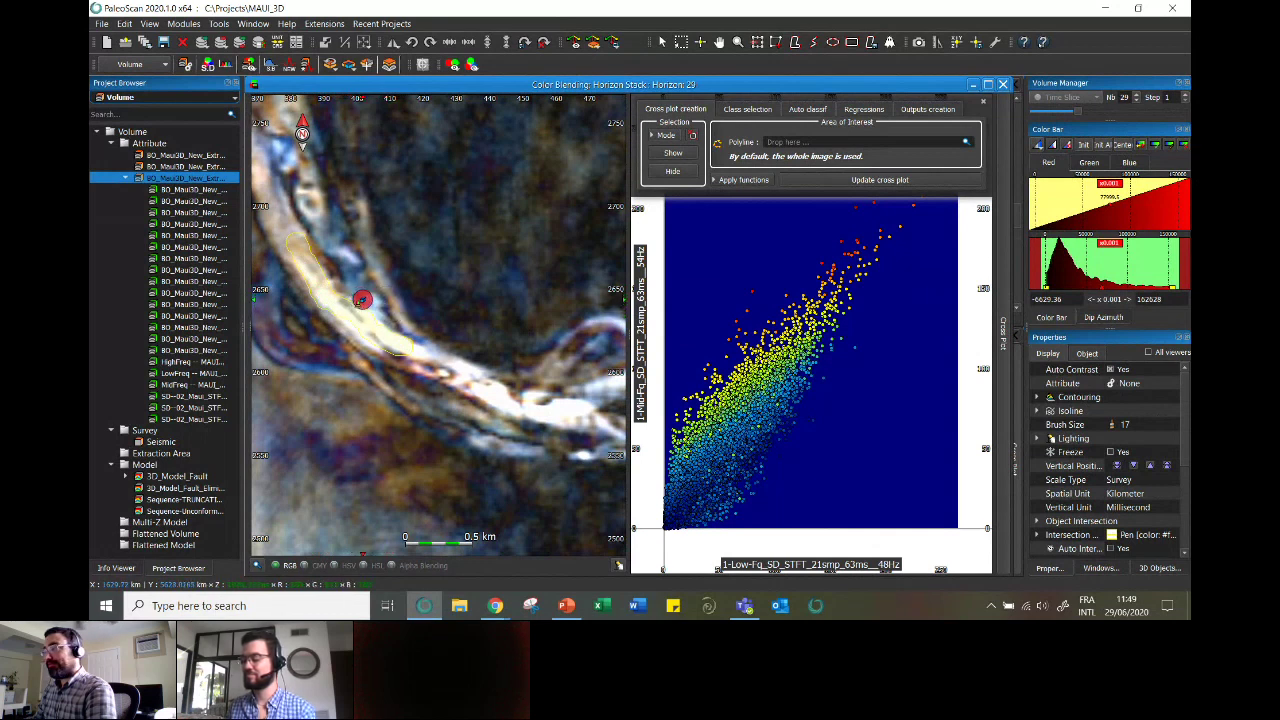
left_click(677, 154)
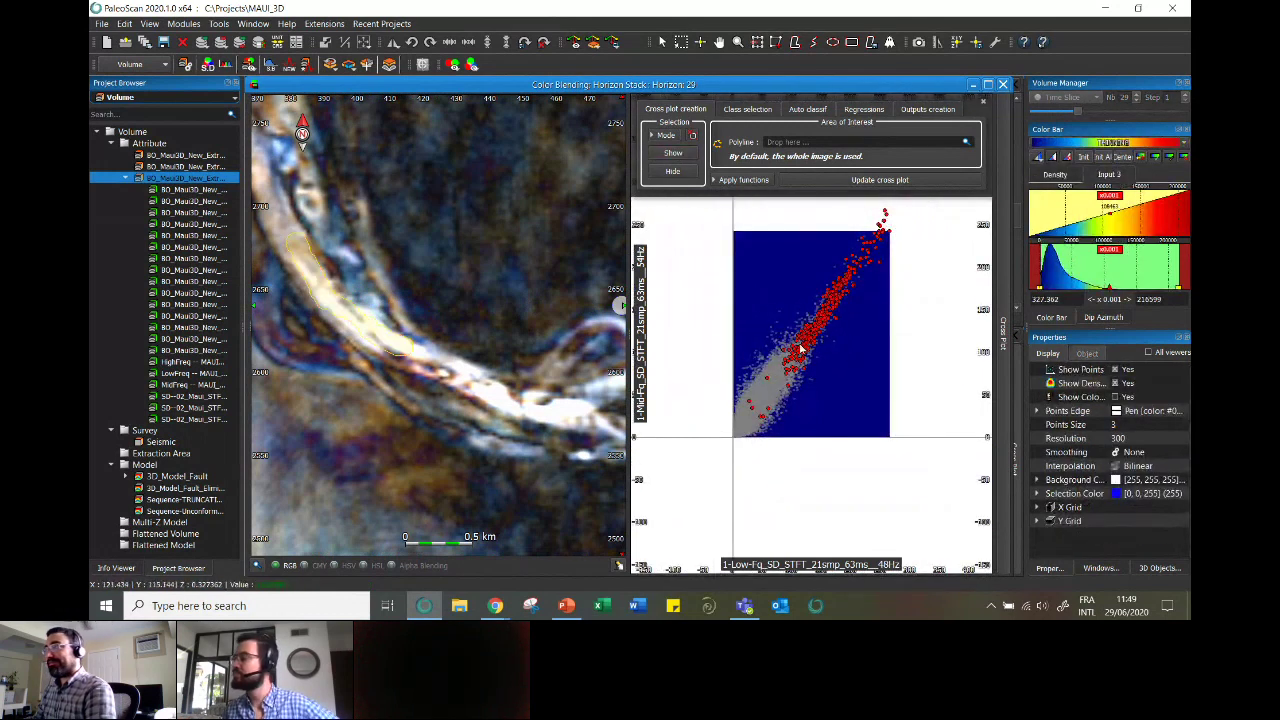
left_click_drag(822, 263, 814, 288)
- Draw a polygon class in the cross plot around the elongated trend of the channel's red points
left_click(660, 139)
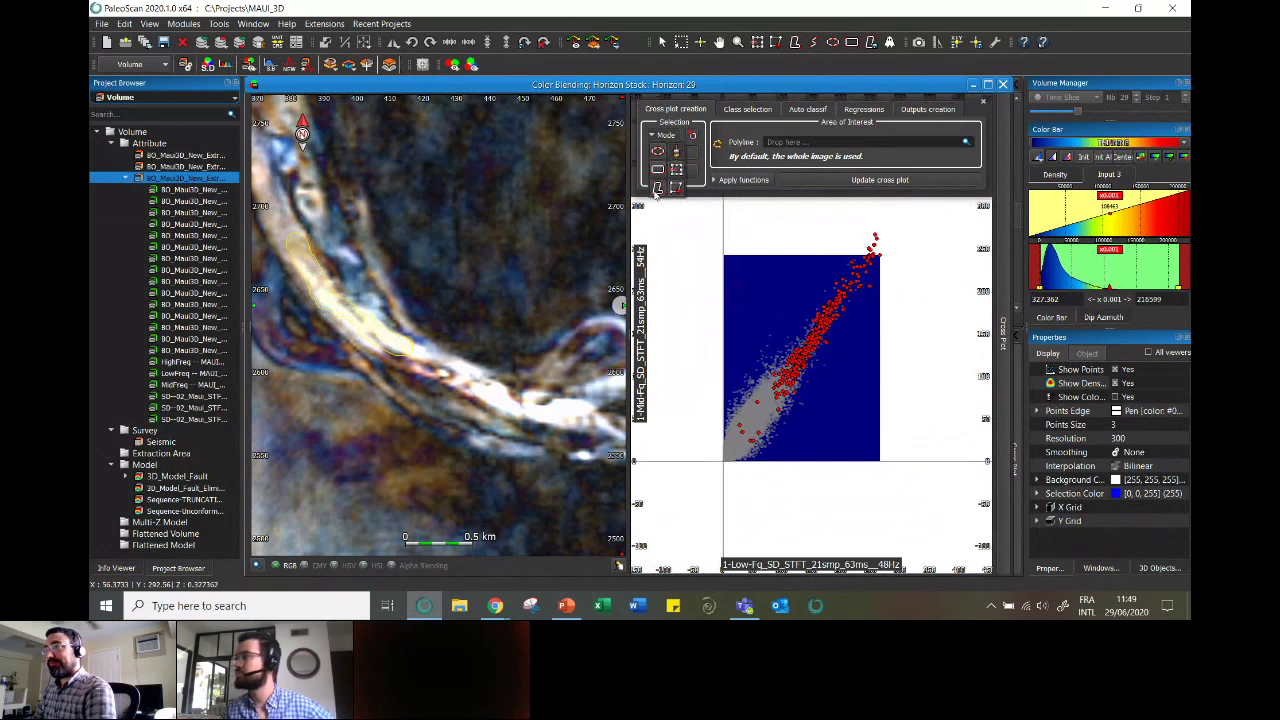
left_click(658, 189)
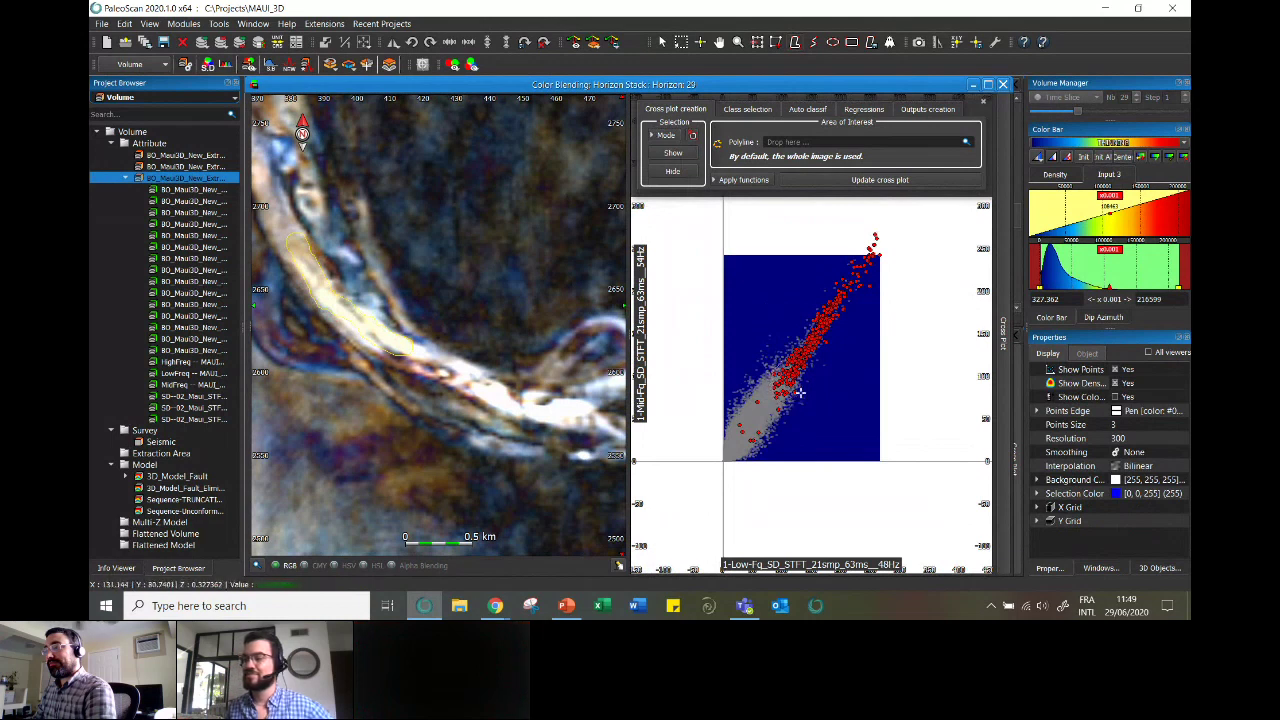
mouse_move(823, 350)
left_mouse_down()
mouse_move(889, 249)
mouse_move(876, 236)
mouse_move(782, 390)
left_mouse_up()
left_click_drag(781, 342, 791, 342)
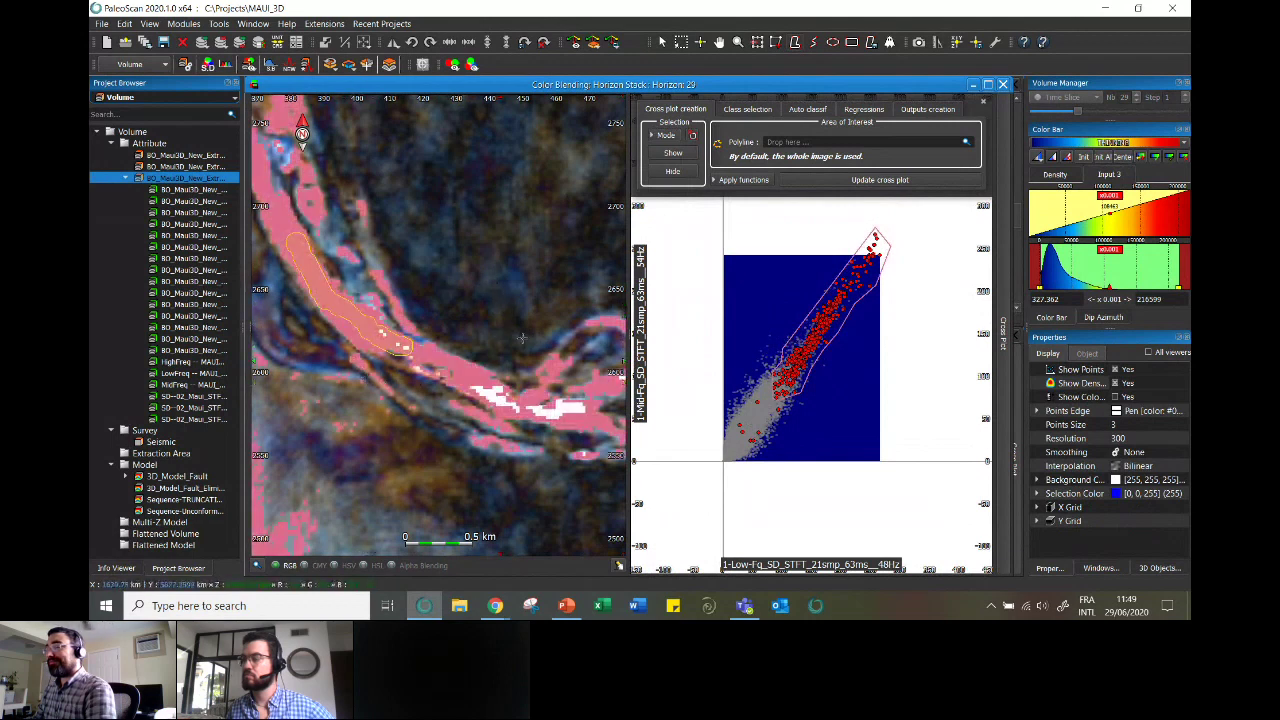
- Examine where the polygon class is highlighted along the channel and its surroundings on the horizon 29 map
scroll(536, 264, "down", 1)
scroll(536, 264, "down", 6)
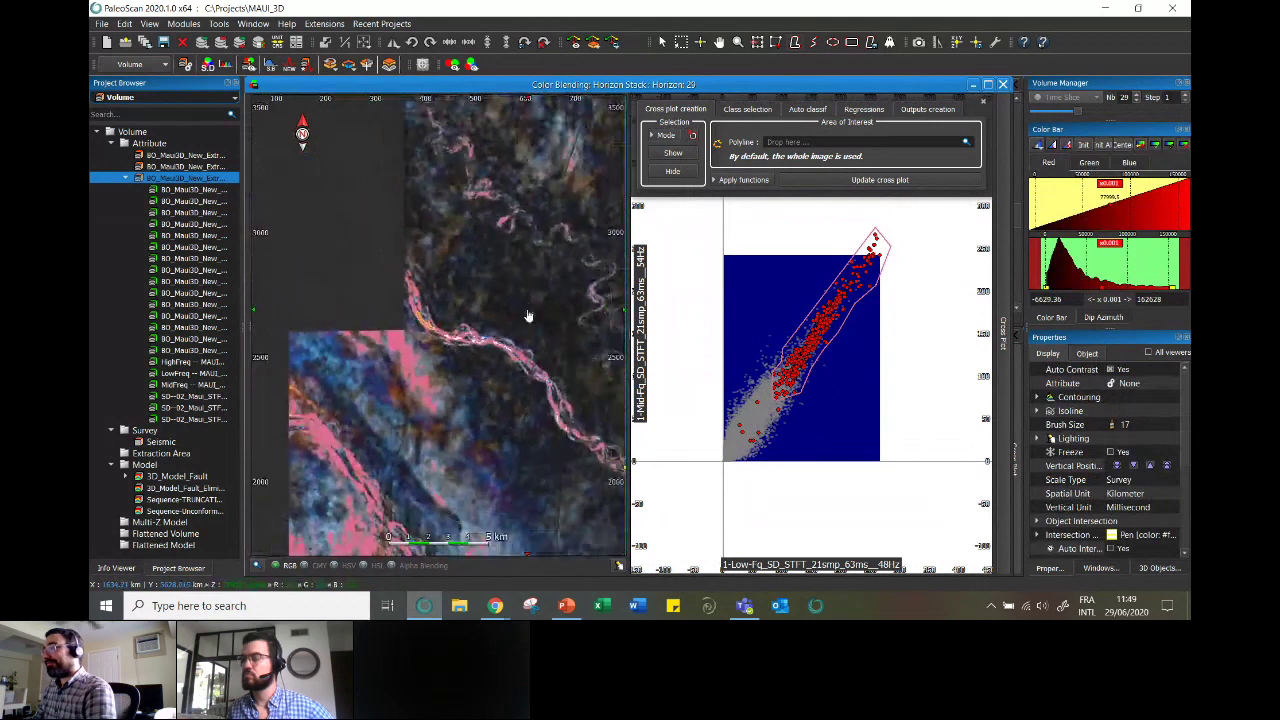
left_click_drag(528, 316, 437, 277)
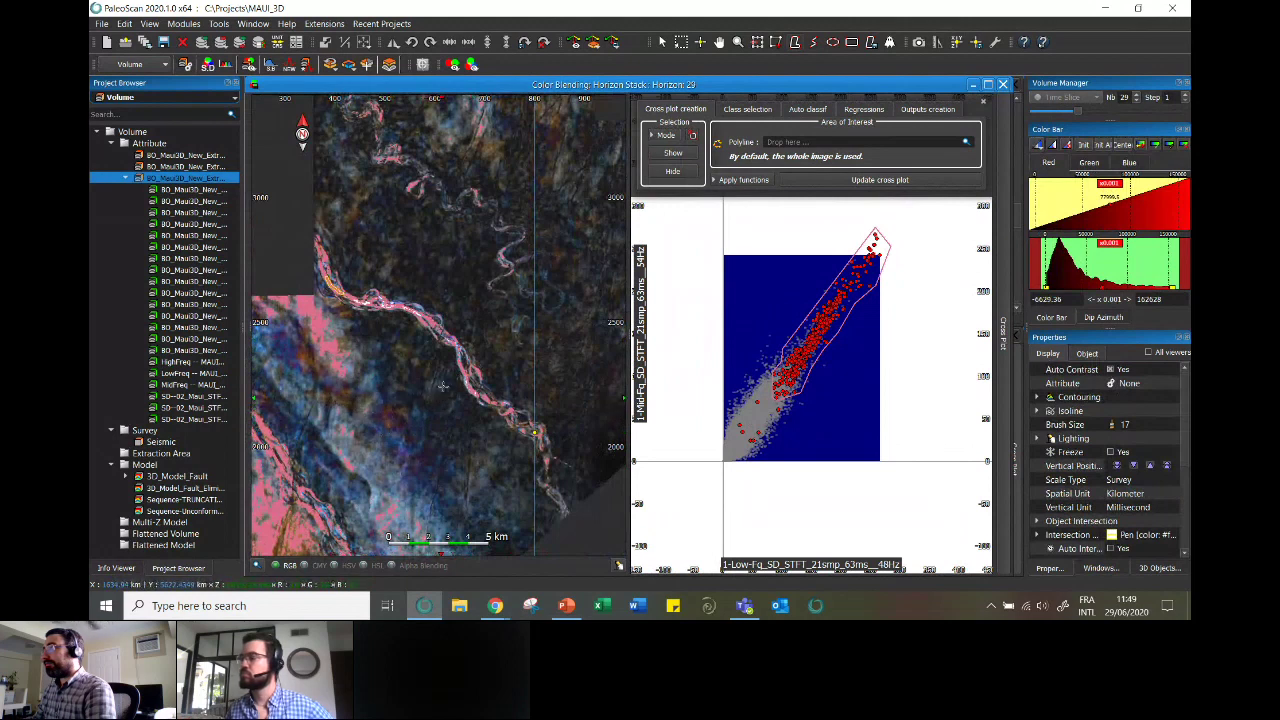
scroll(440, 397, "up", 3)
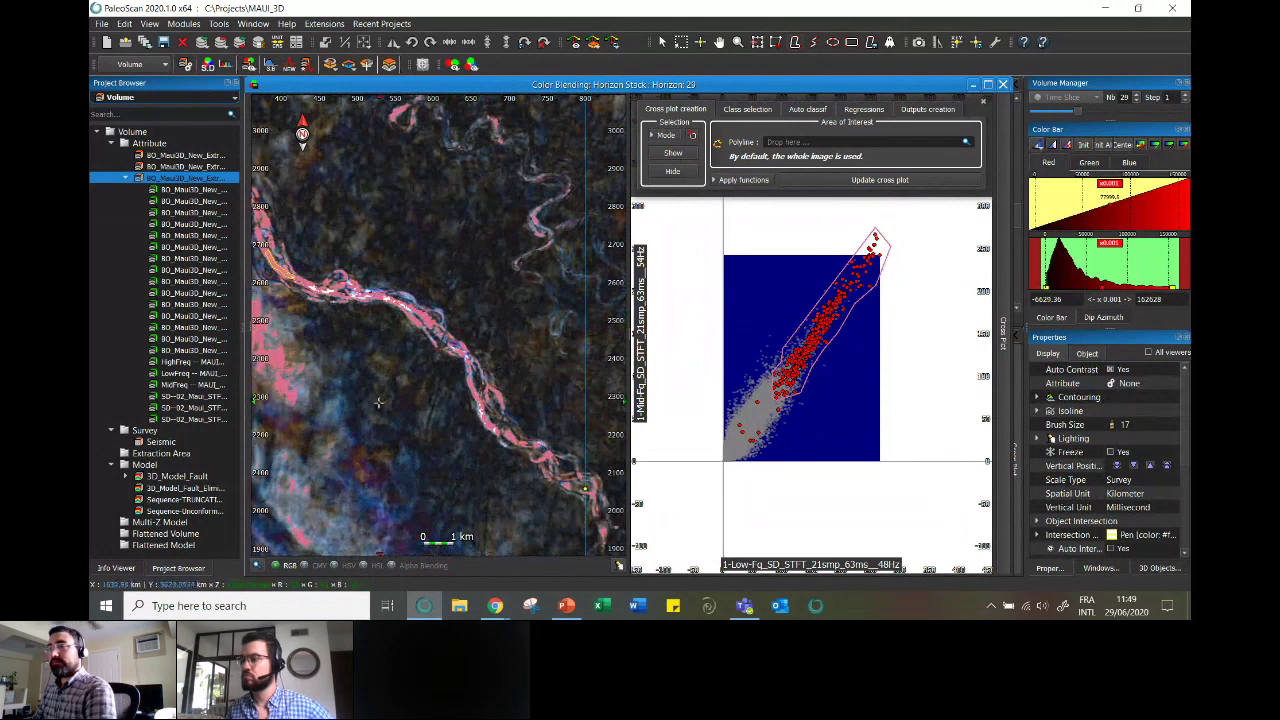
scroll(379, 403, "up", 1)
scroll(415, 198, "up", 1)
left_click_drag(385, 287, 370, 318)
- Check the class highlight on horizons 28 and 27, and return to horizon 29
key("Down")
scroll(480, 340, "up", 1)
left_click_drag(478, 408, 339, 304)
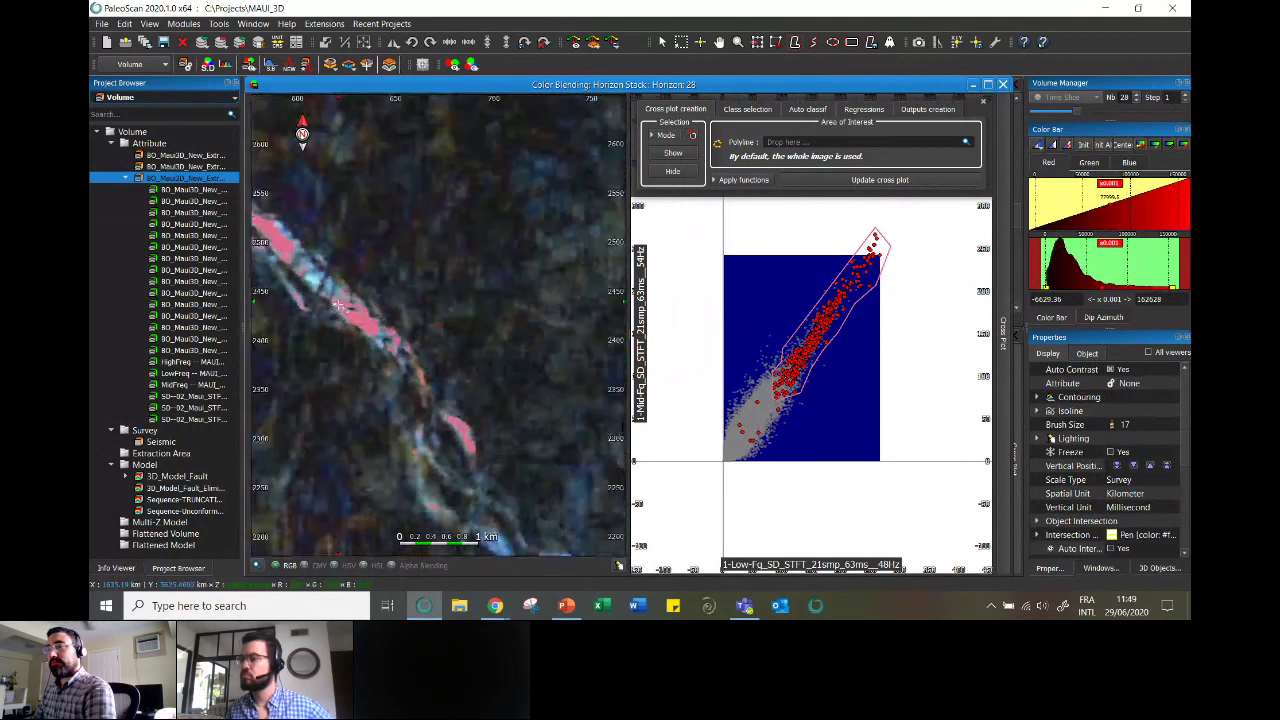
key("Down")
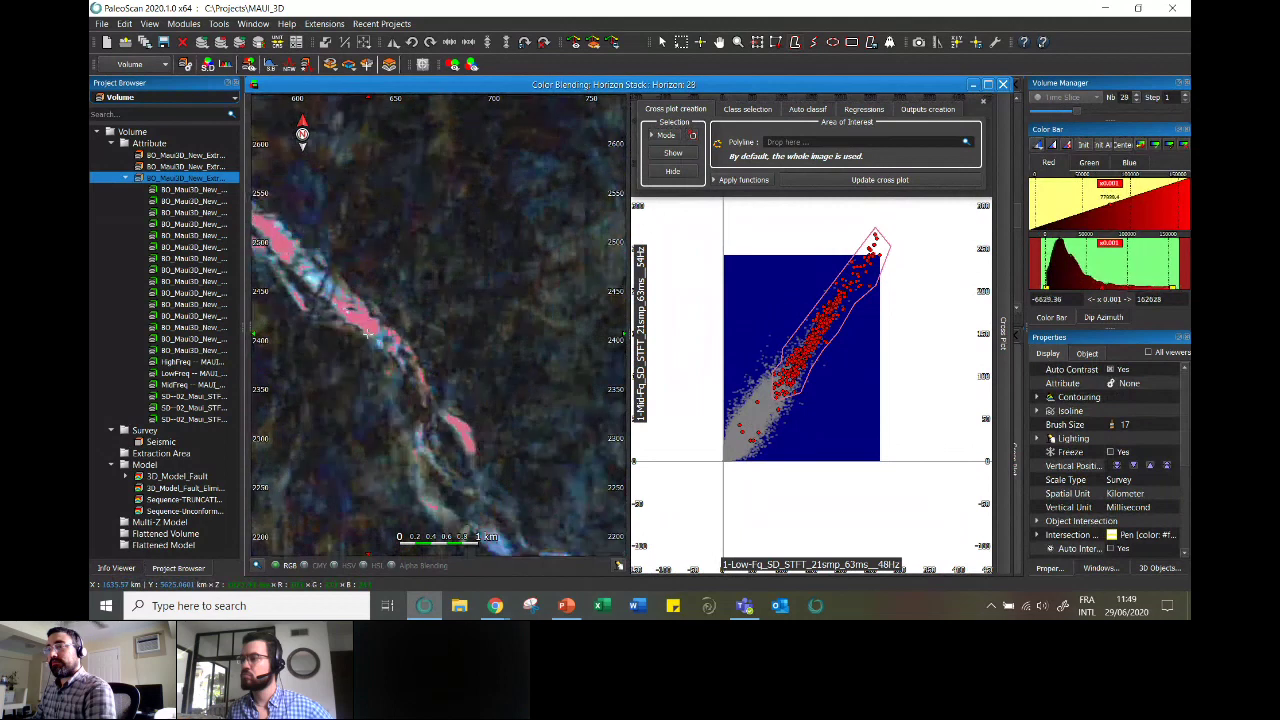
scroll(370, 340, "down", 3)
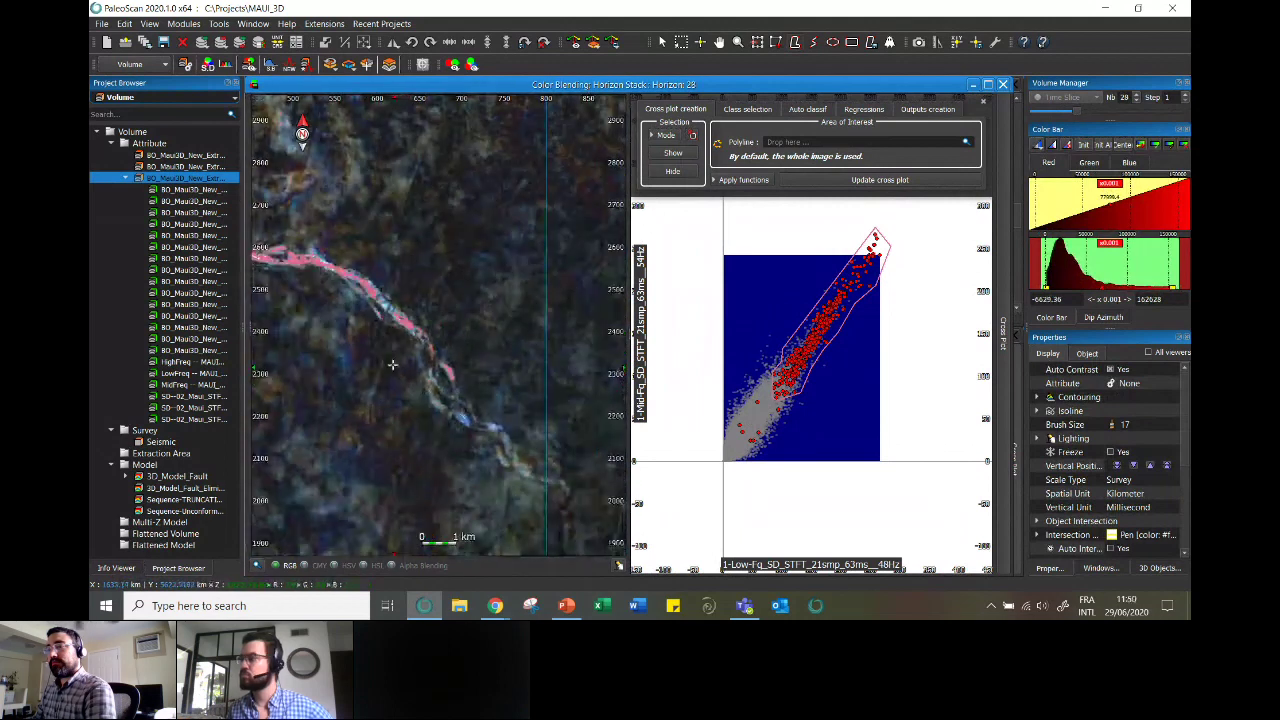
key("Down")
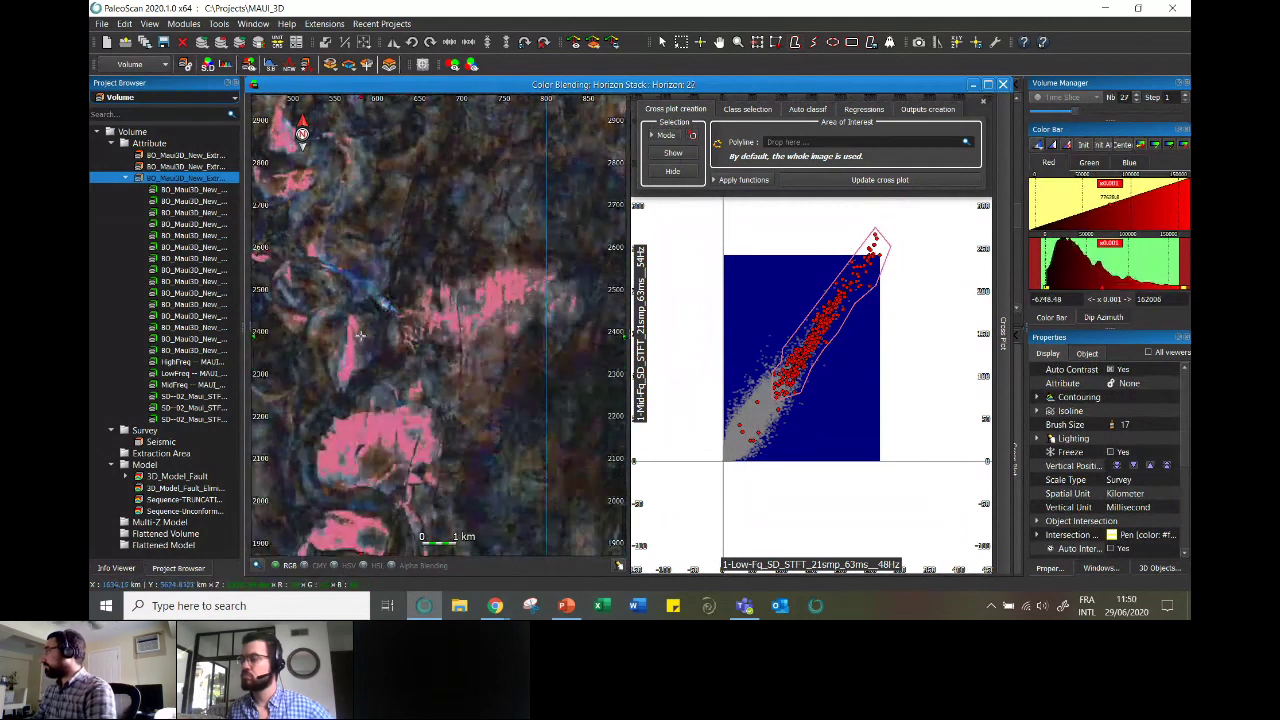
key("Up")
key("Up")
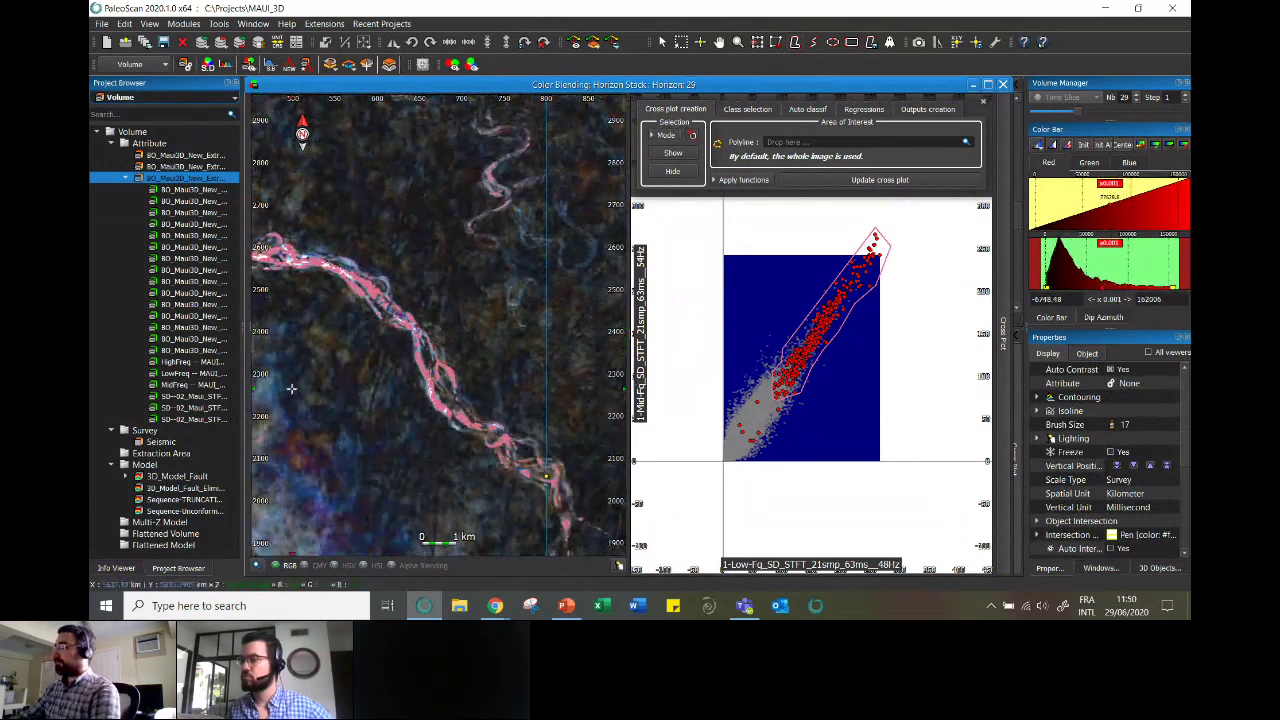
- Compare the highlighted channel on horizon 29 with horizons 30 and 31
left_click_drag(304, 360, 388, 385)
scroll(425, 390, "down", 2)
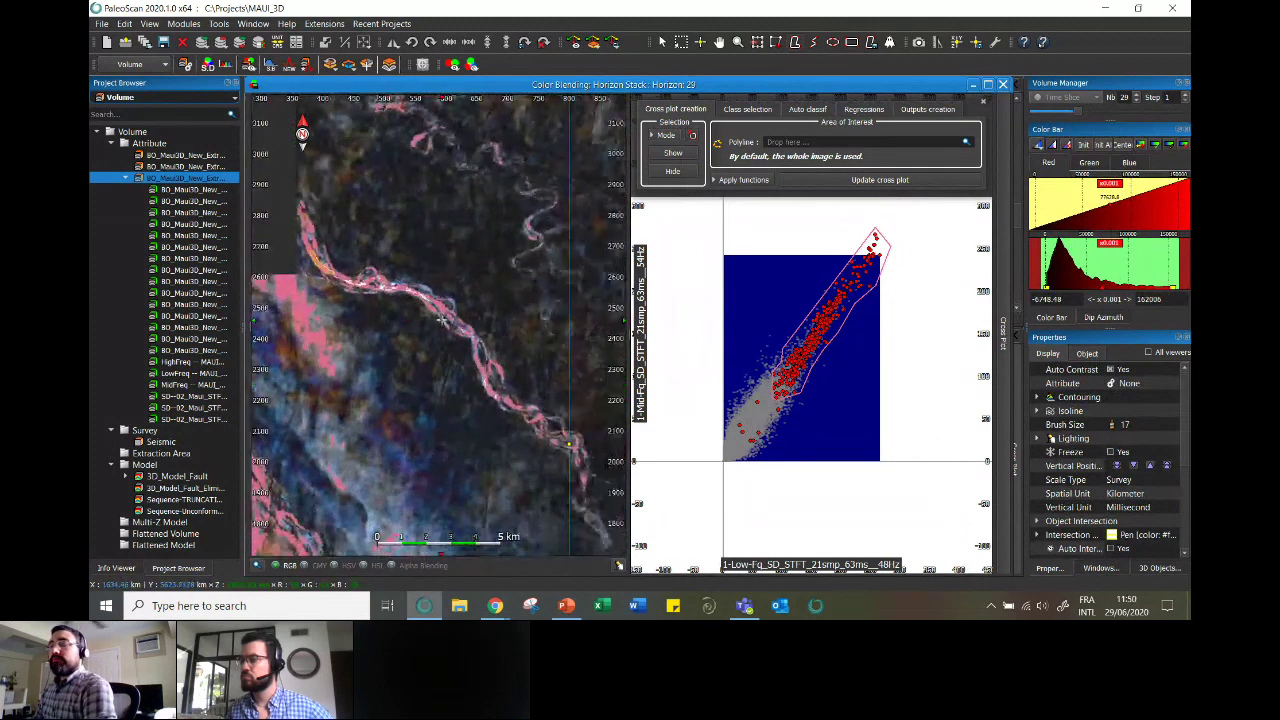
key("Up")
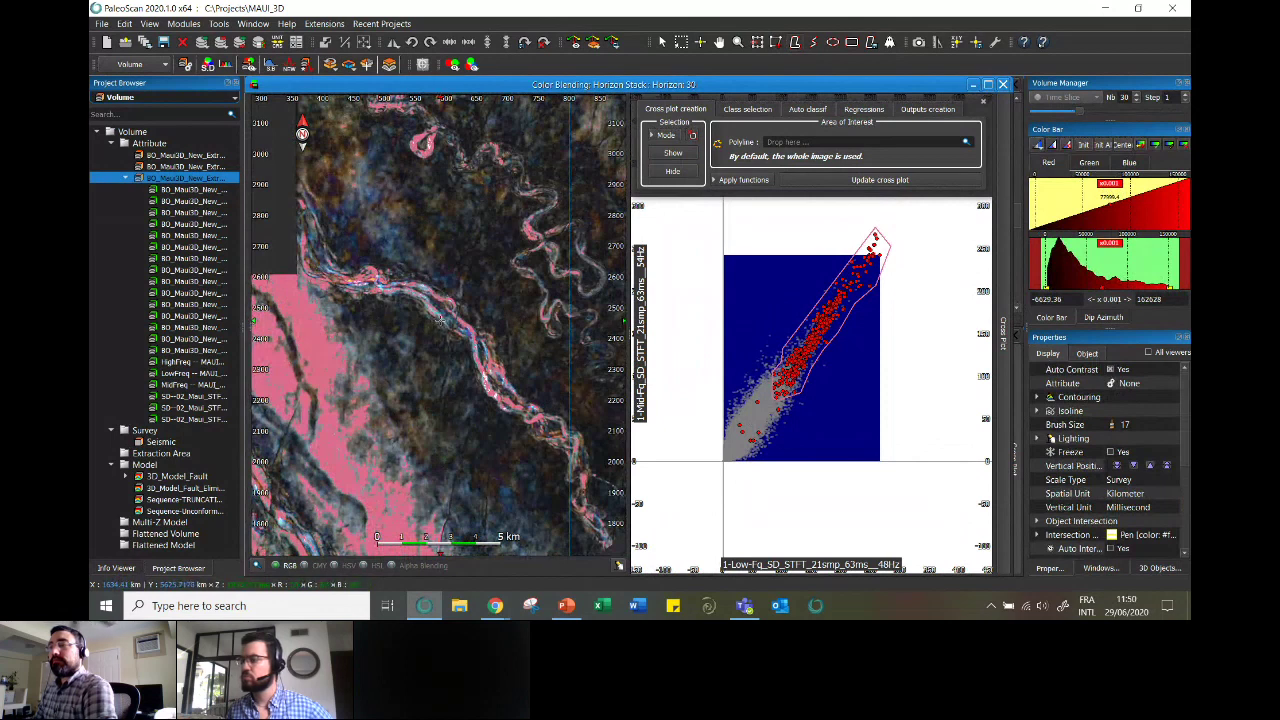
key("Up")
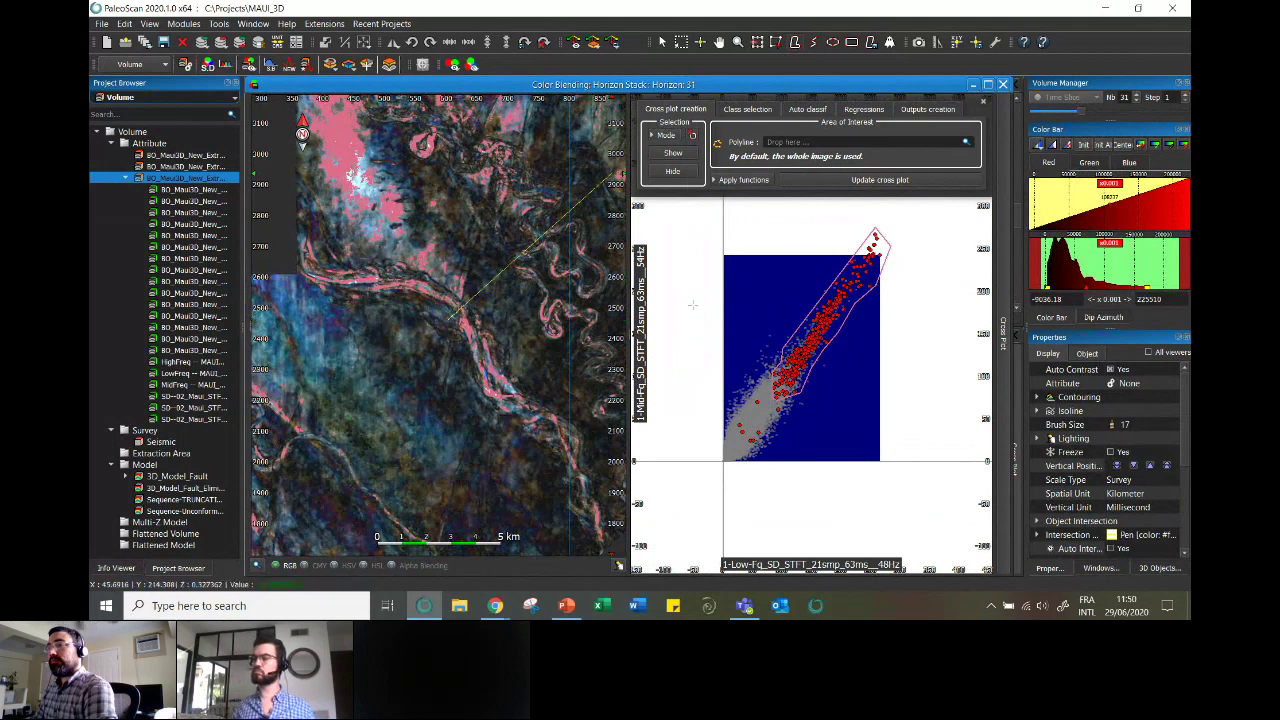
left_click(468, 403)
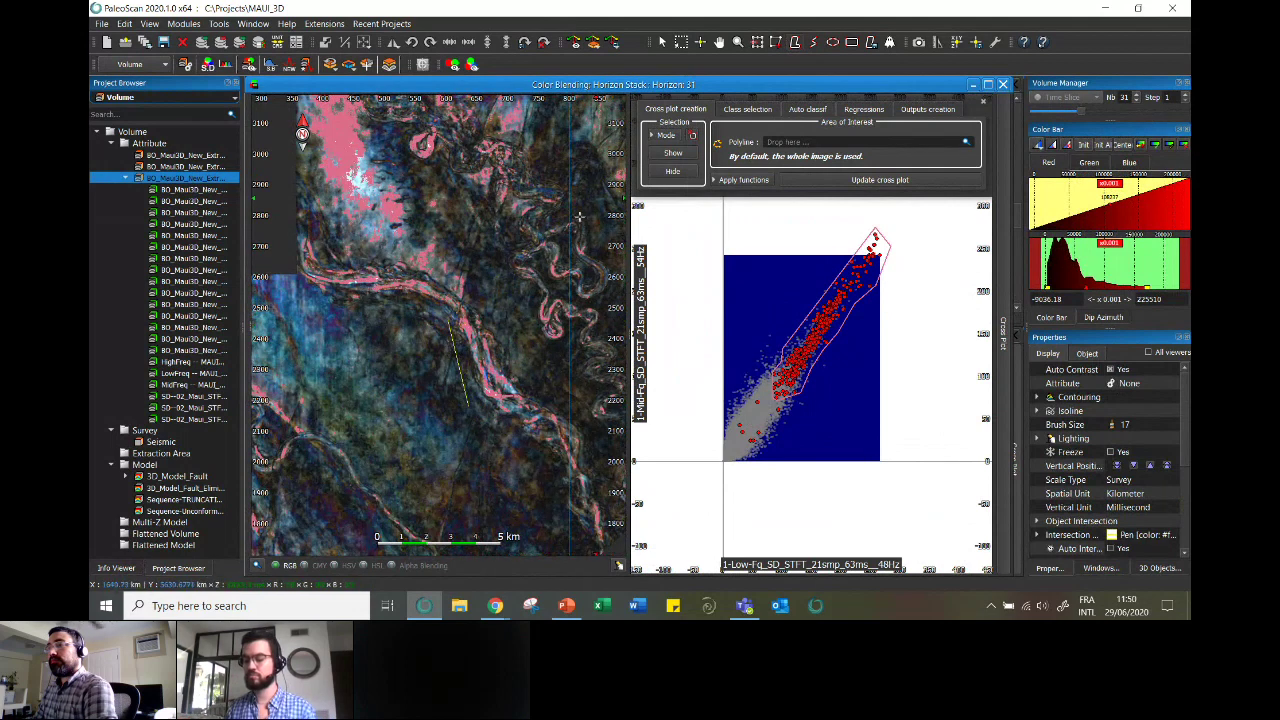
left_click(458, 370)
key("Delete")
key("Tab")
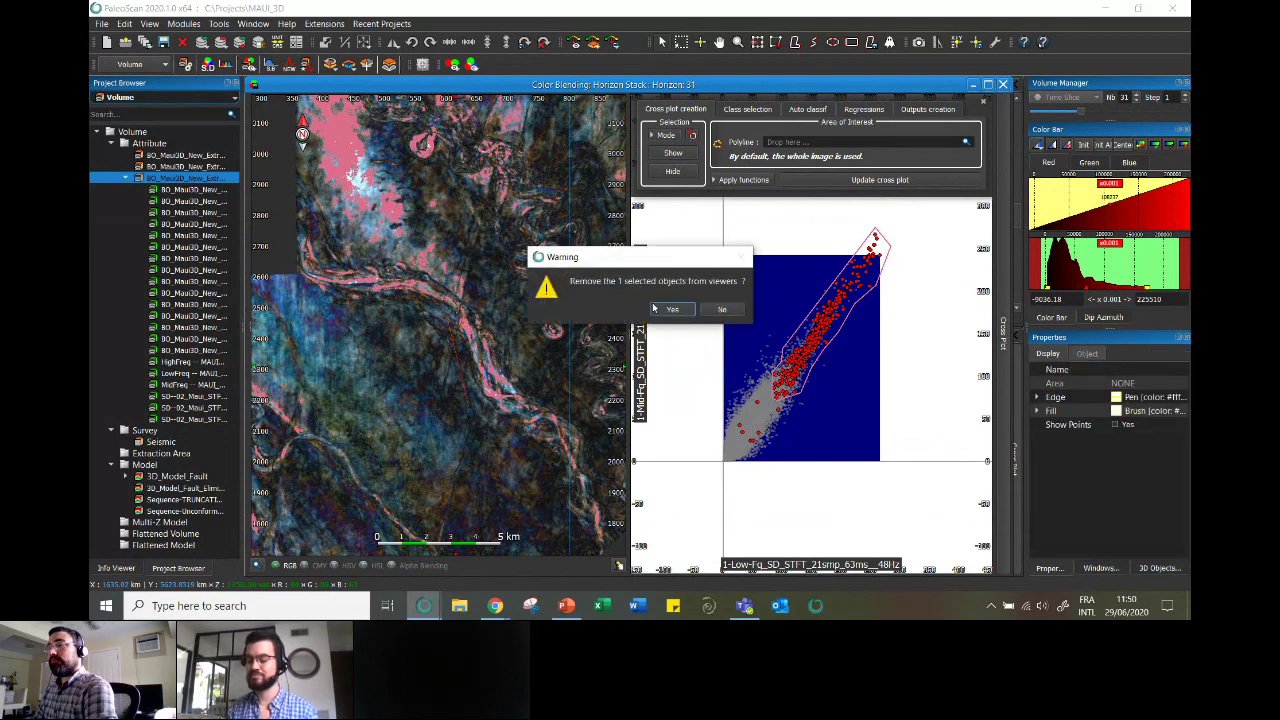
key("Return")
- Go back through horizon 30 to the horizon 29 blend
key("Down")
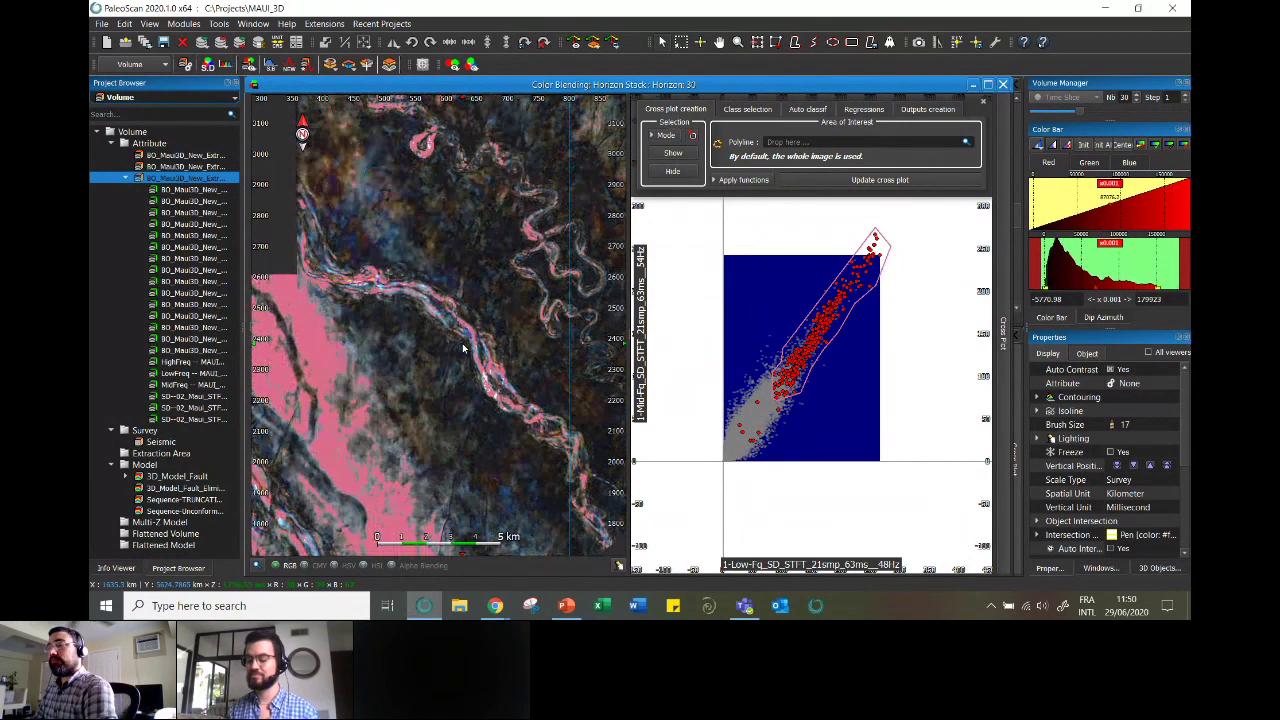
key("Down")
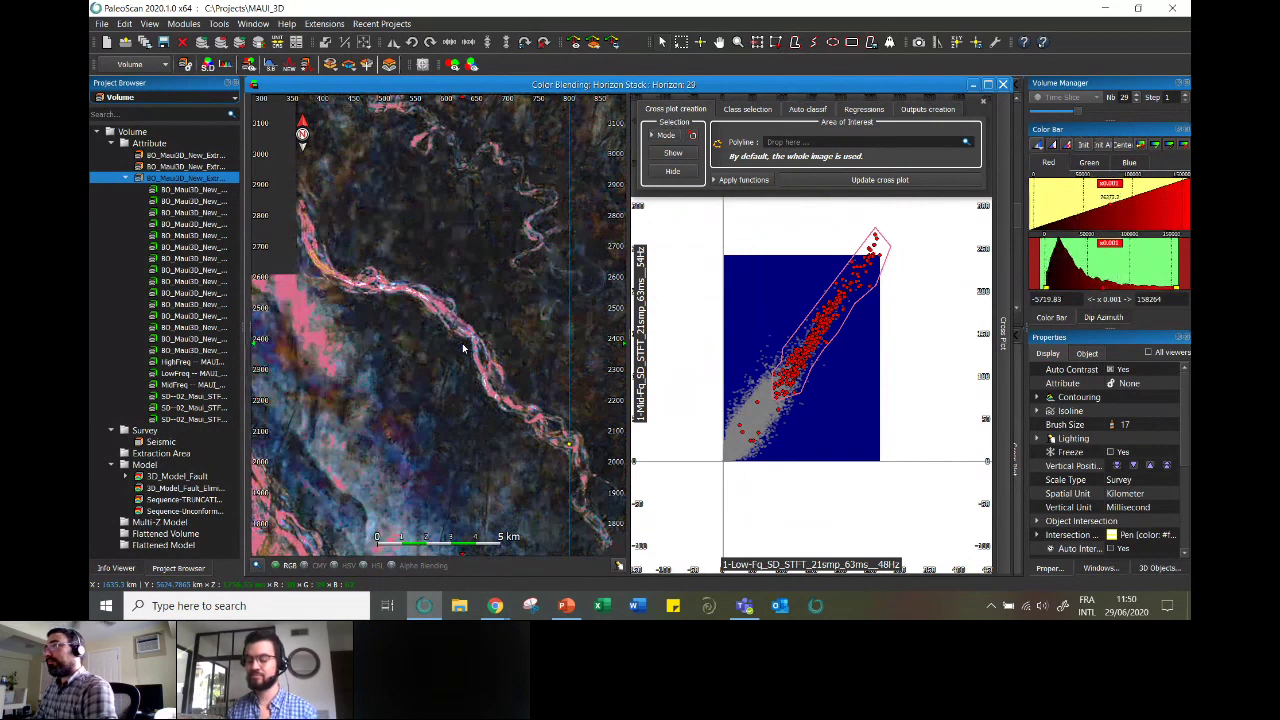
key("Down")
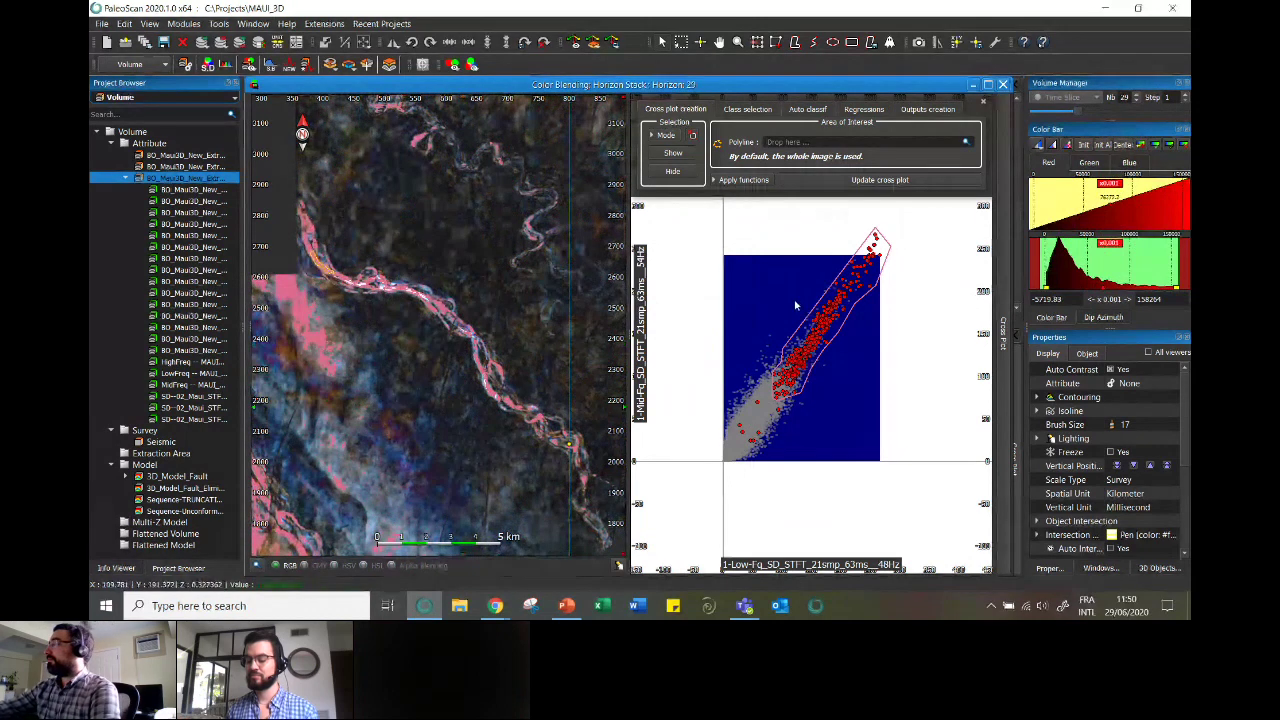
- Rename the cross plot's polygon class as manual
left_click(845, 285)
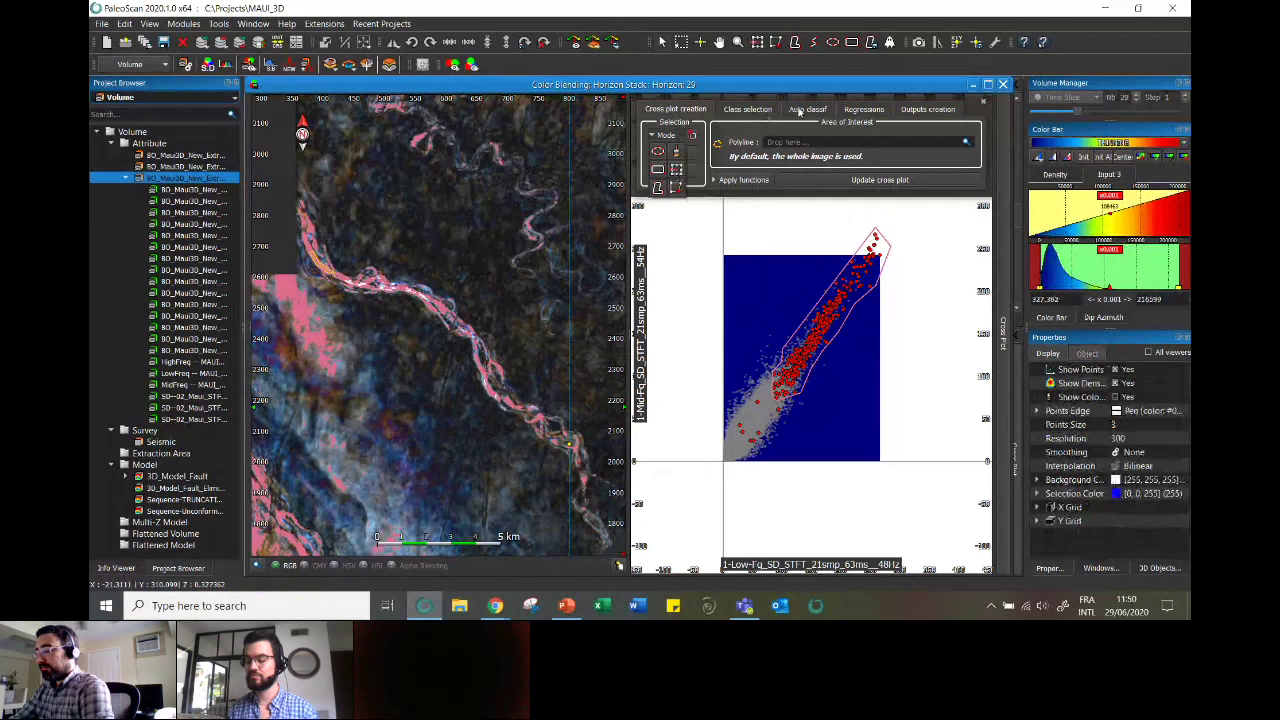
left_click(799, 110)
left_click(758, 110)
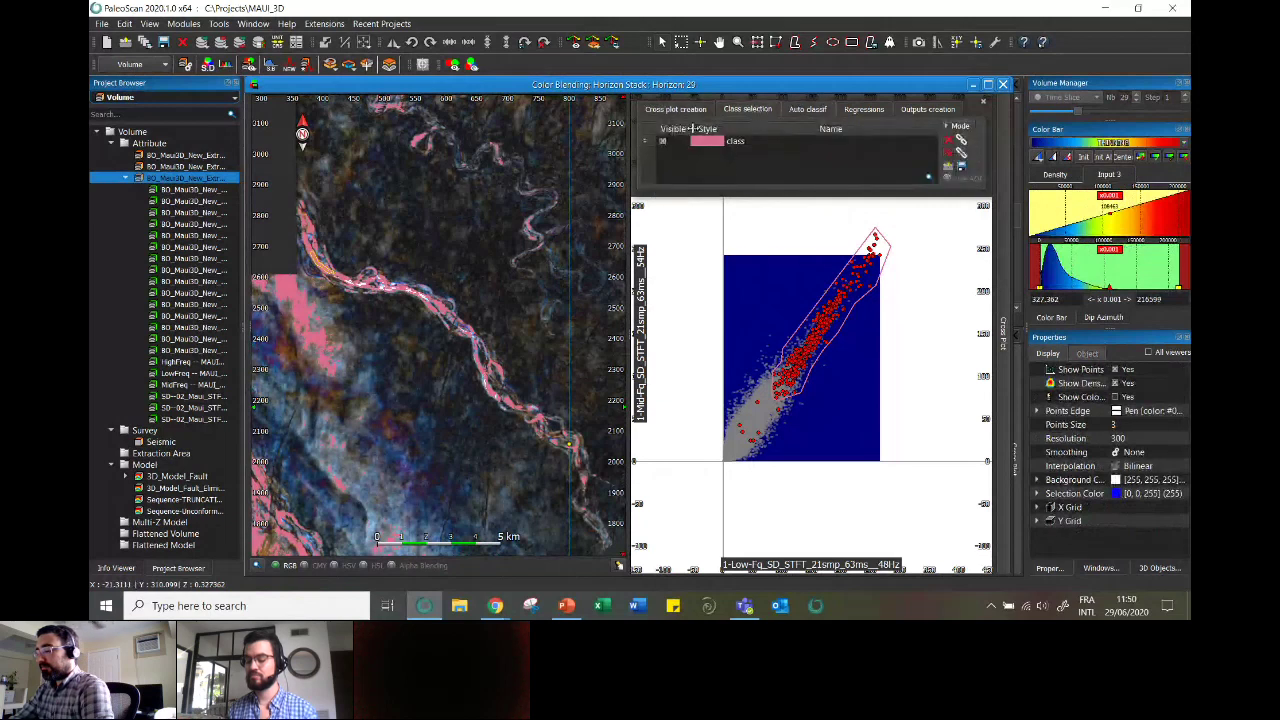
double_click(758, 140)
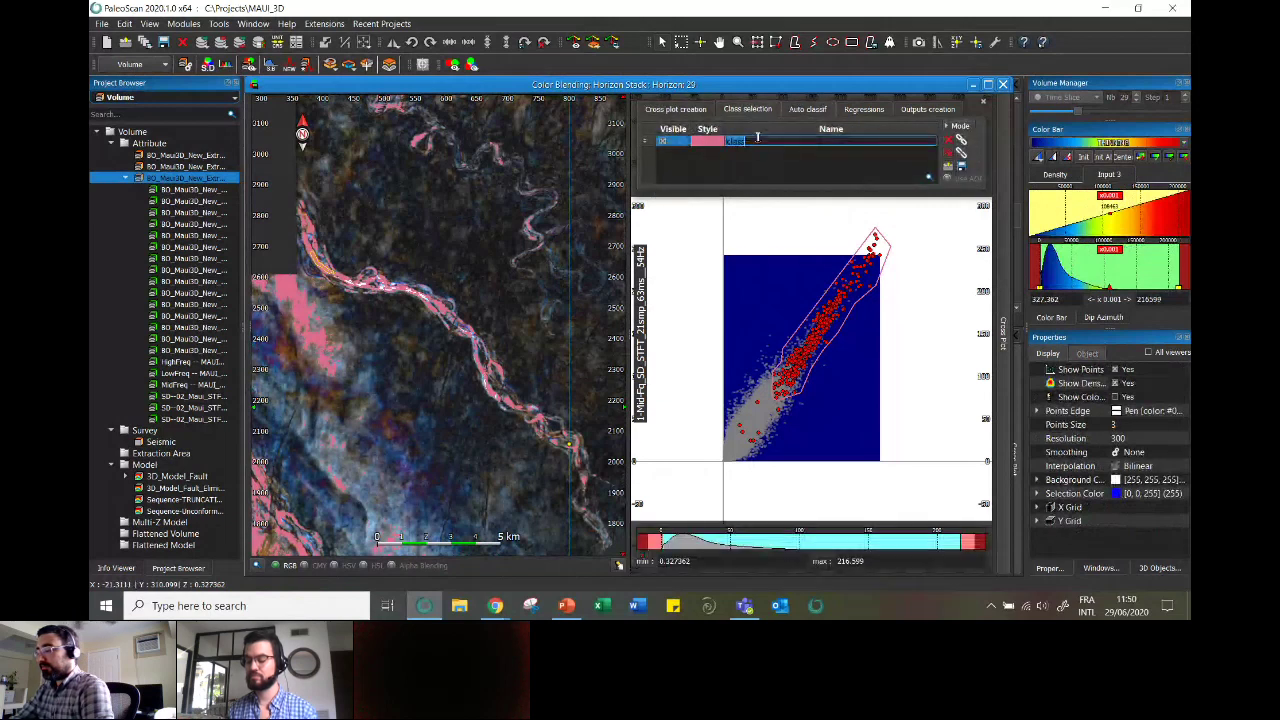
type("manual")
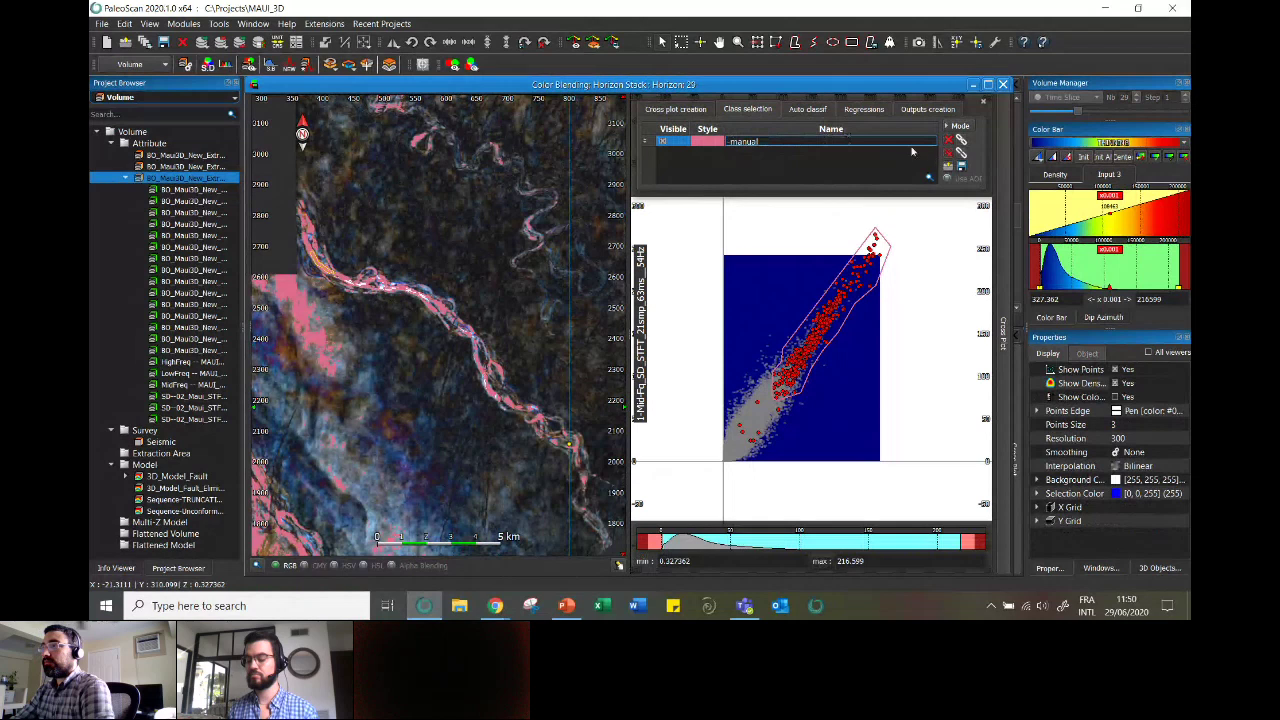
left_click(811, 168)
- Configure the automatic classification as a self-organizing map with Size X 2 and Size Y 2
left_click(808, 109)
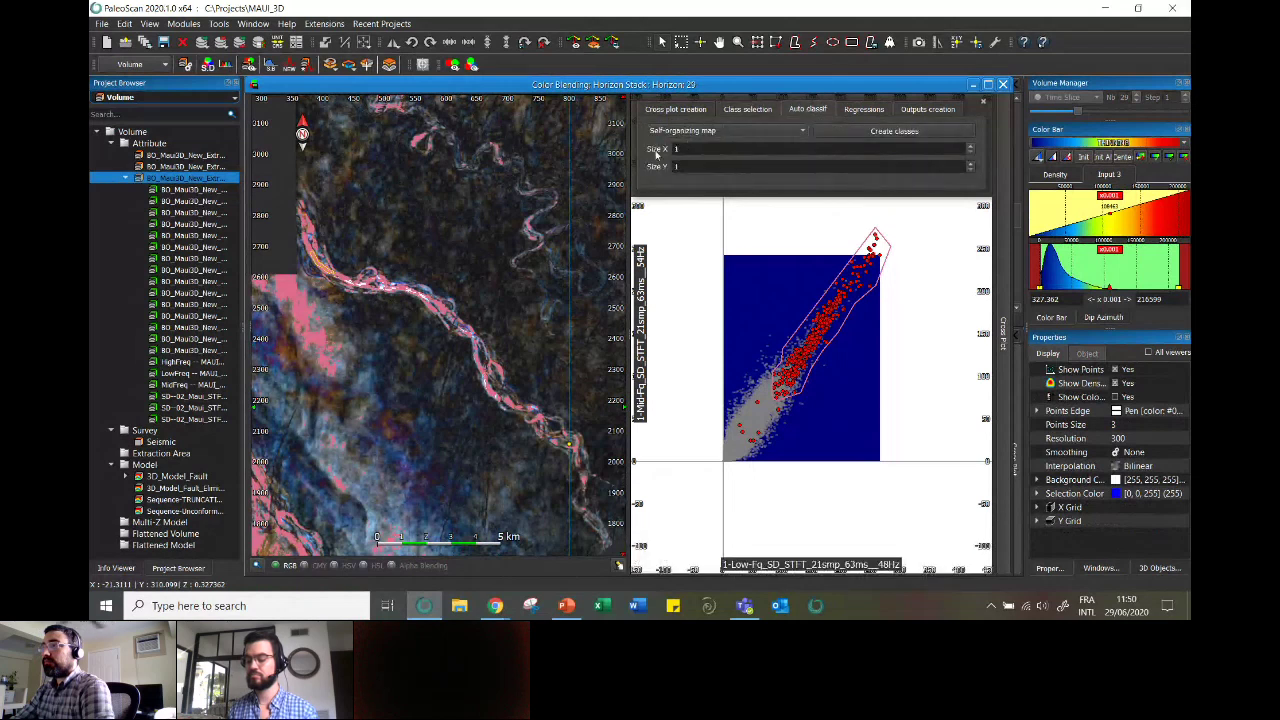
left_click(735, 130)
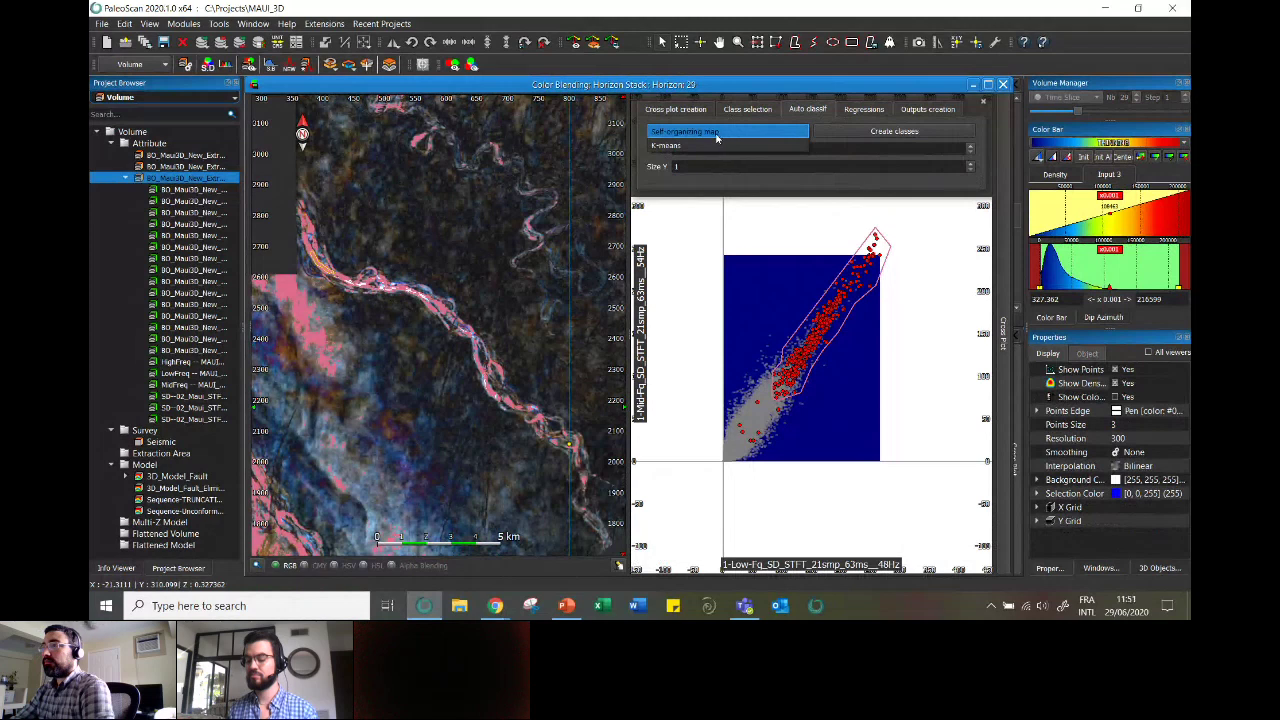
left_click(716, 136)
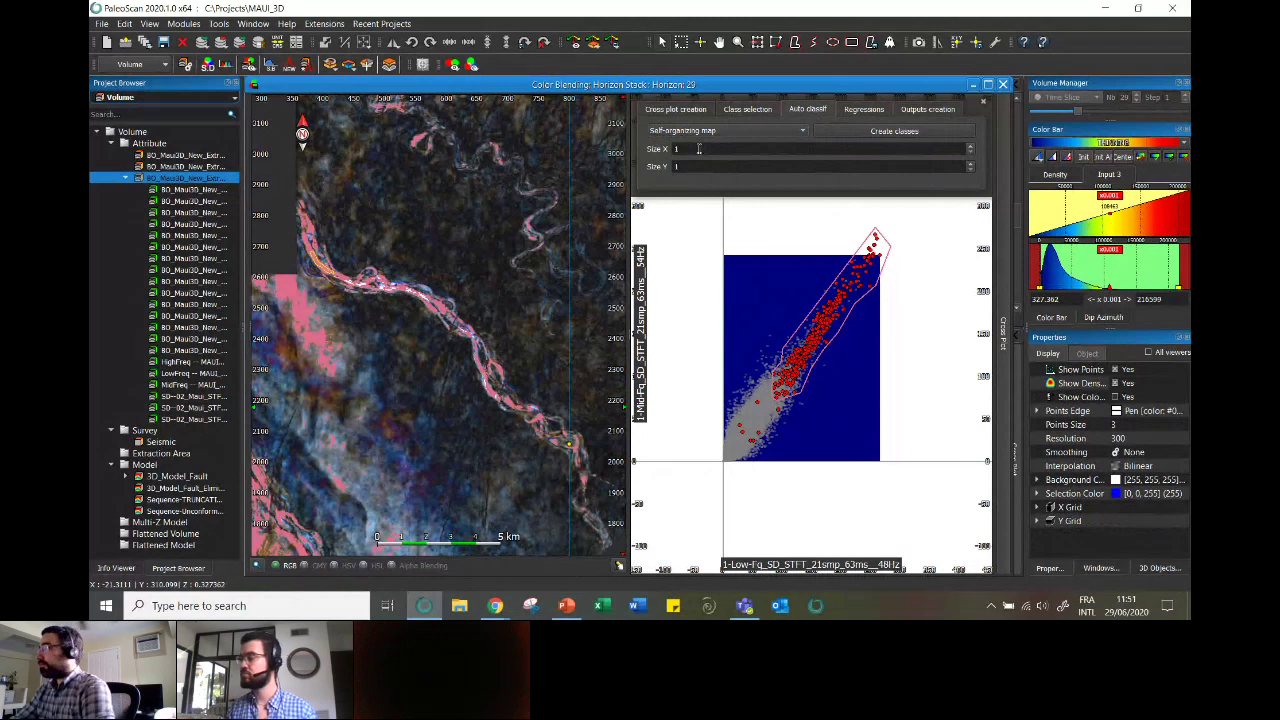
left_click_drag(692, 149, 625, 152)
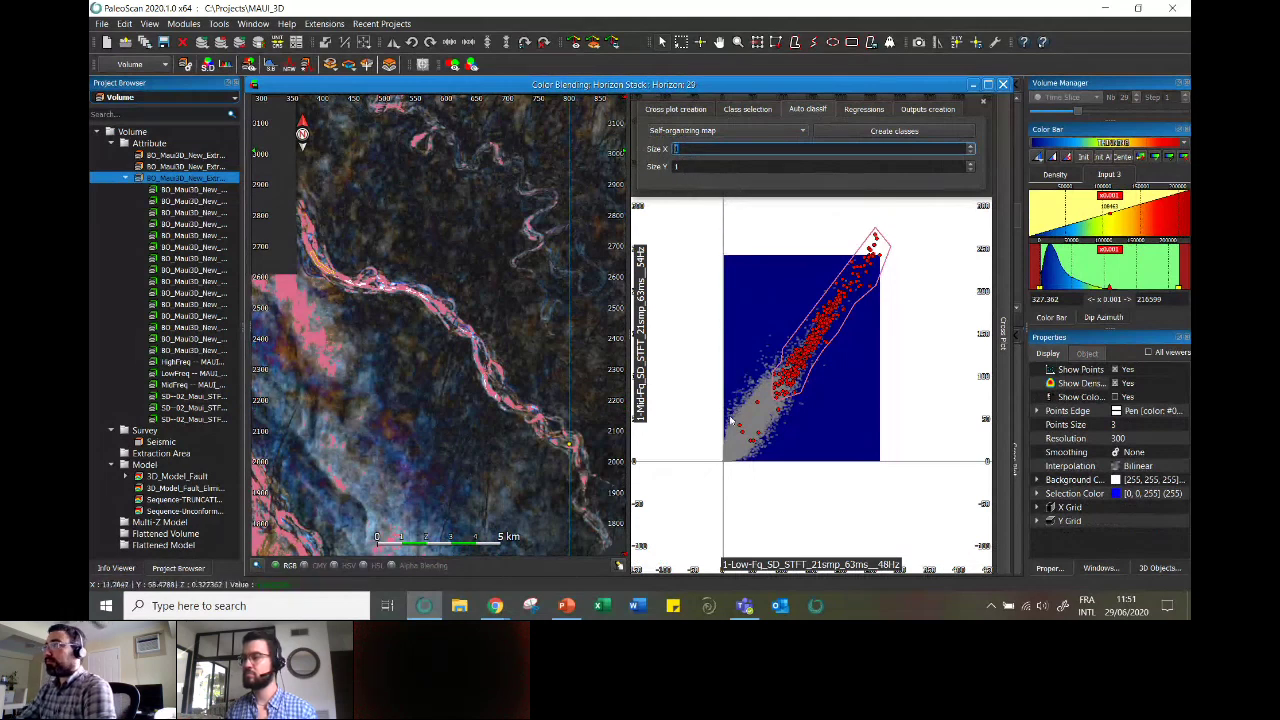
left_click(716, 165)
type("2")
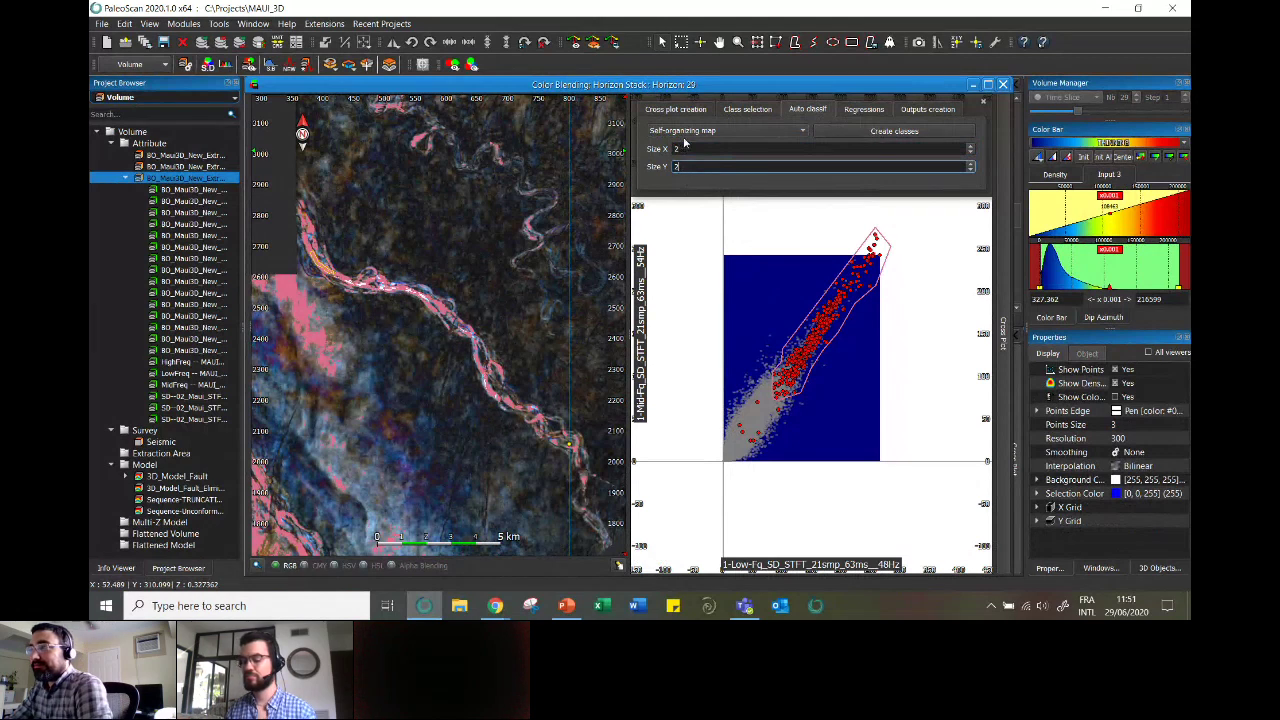
- Create the self-organizing map classes and hide the manual class to view only the Kohonen classes along the channel
left_click(866, 136)
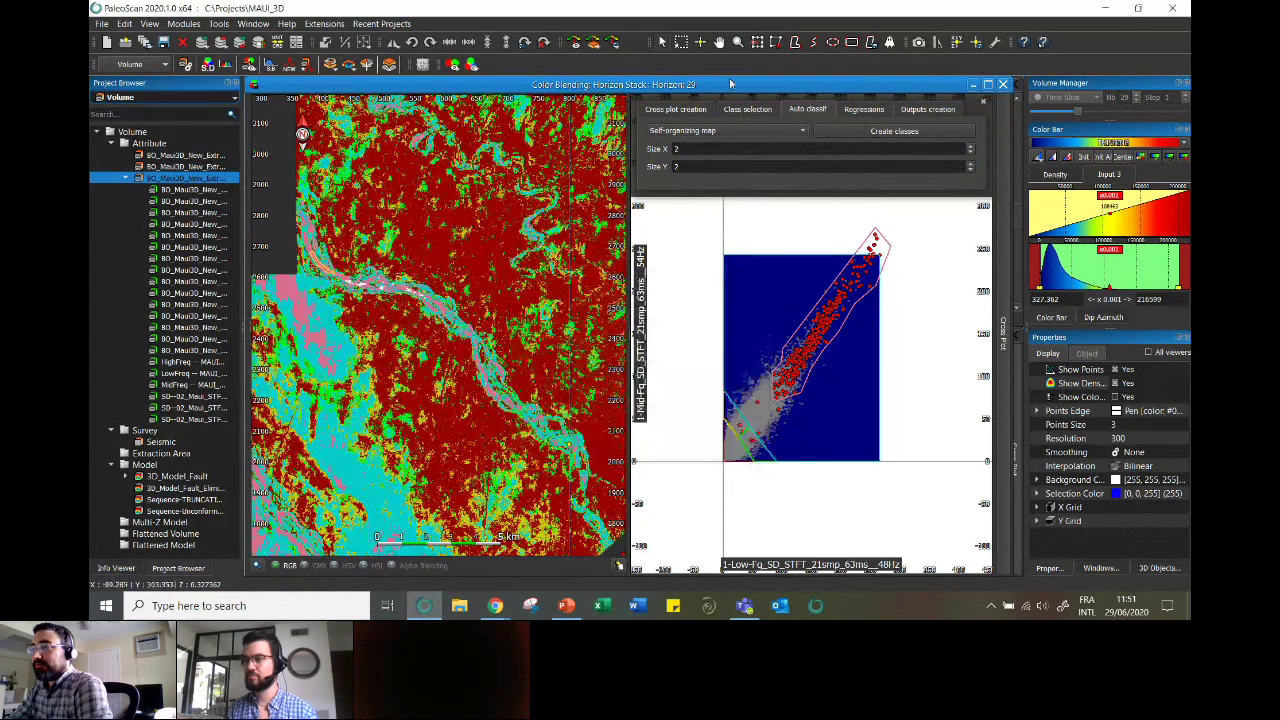
left_click(748, 109)
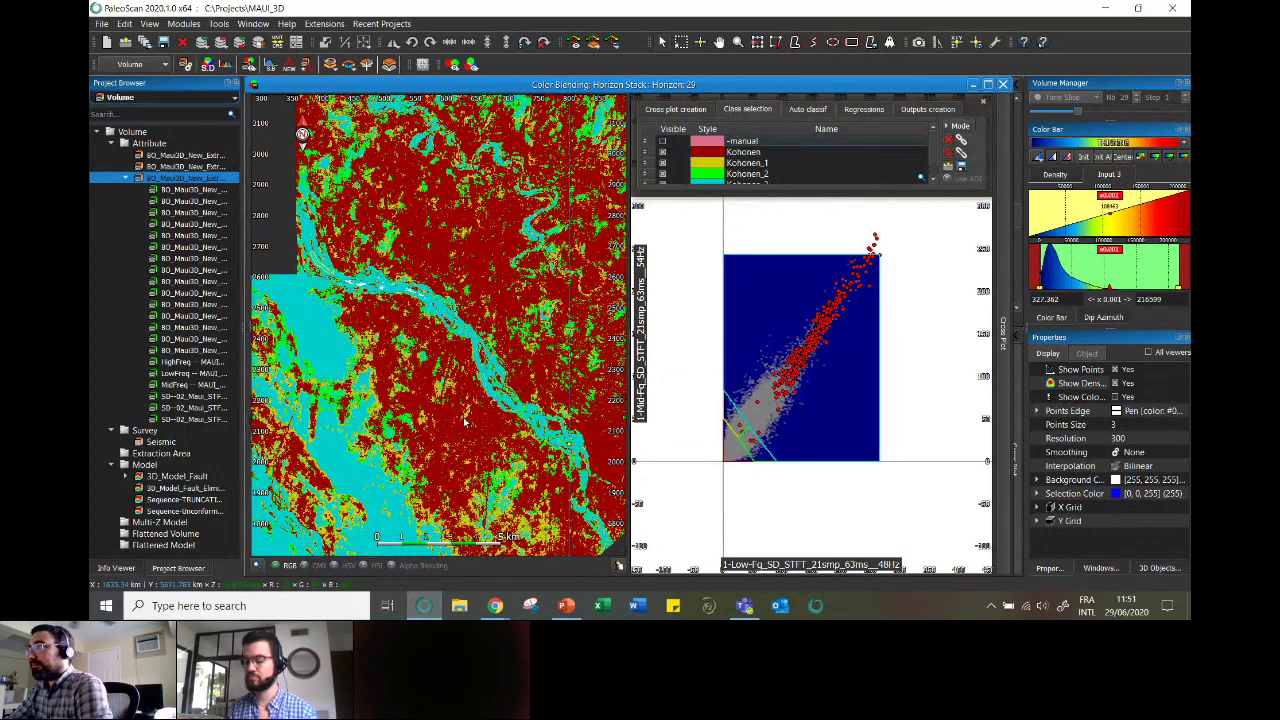
scroll(465, 423, "up", 3)
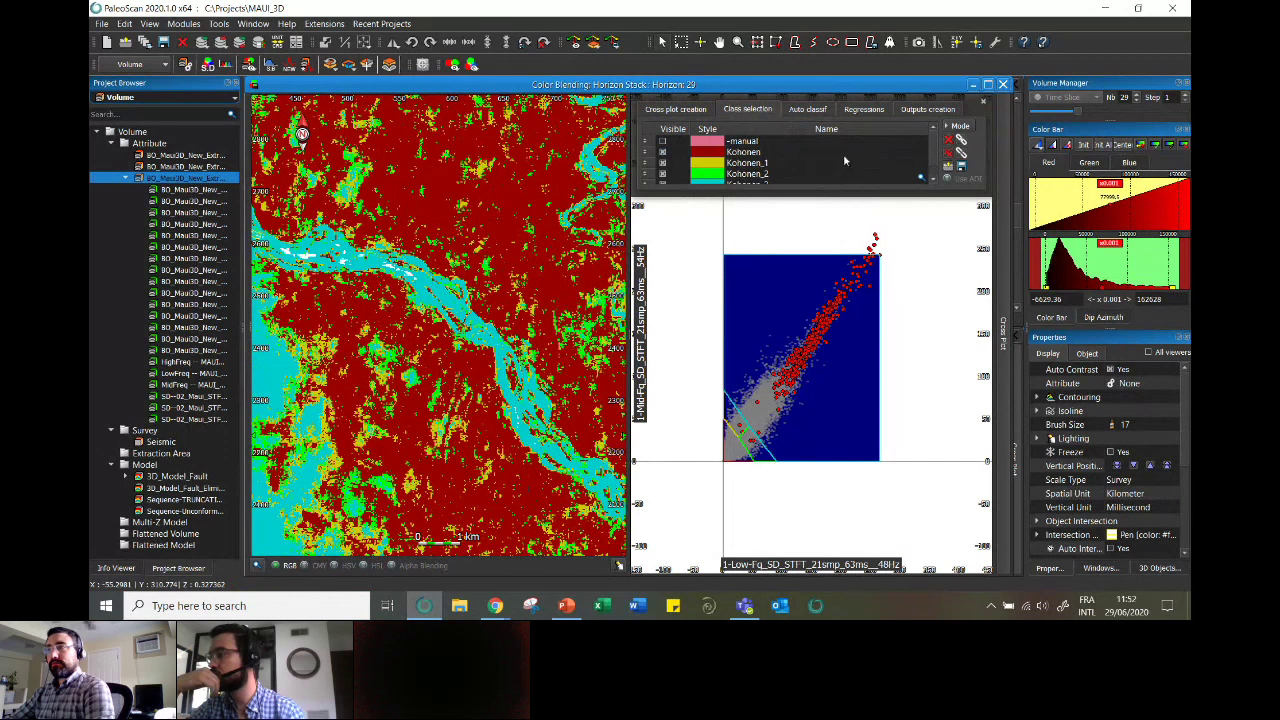
- Remove all existing classes from the cross plot and create automatic K-means classes with 3 nodes
left_click(950, 157)
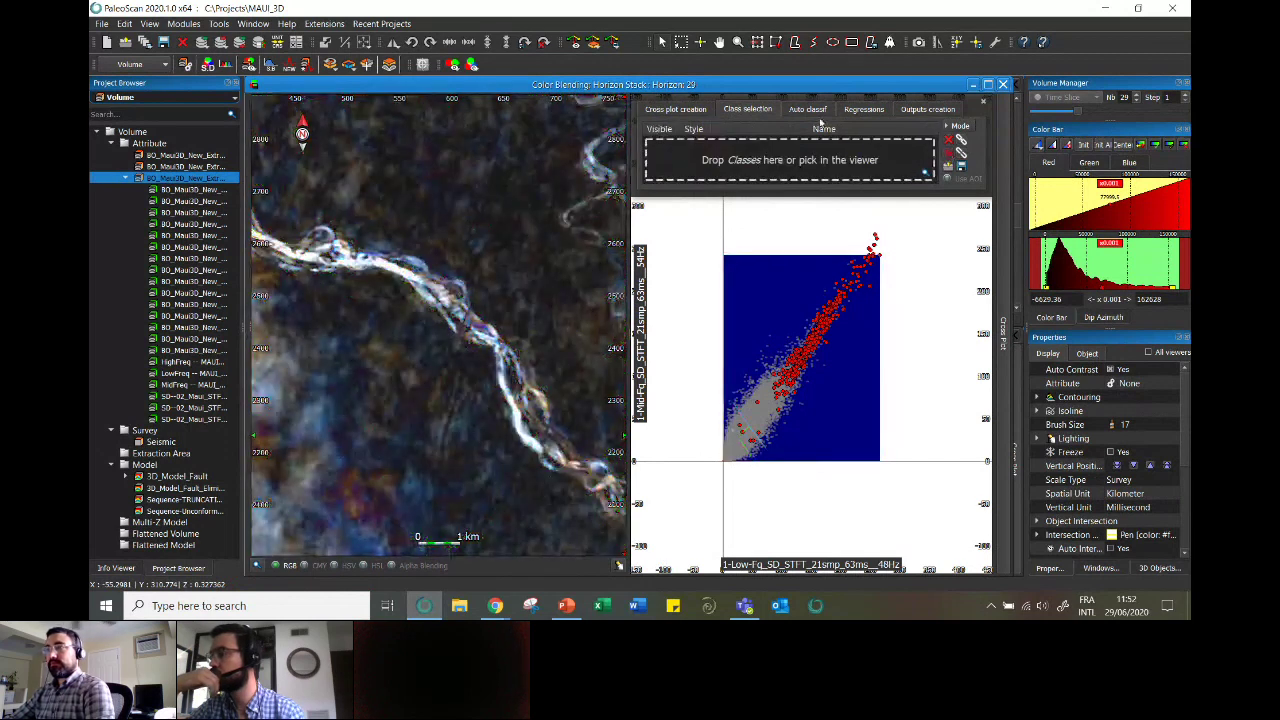
left_click(808, 109)
left_click(714, 133)
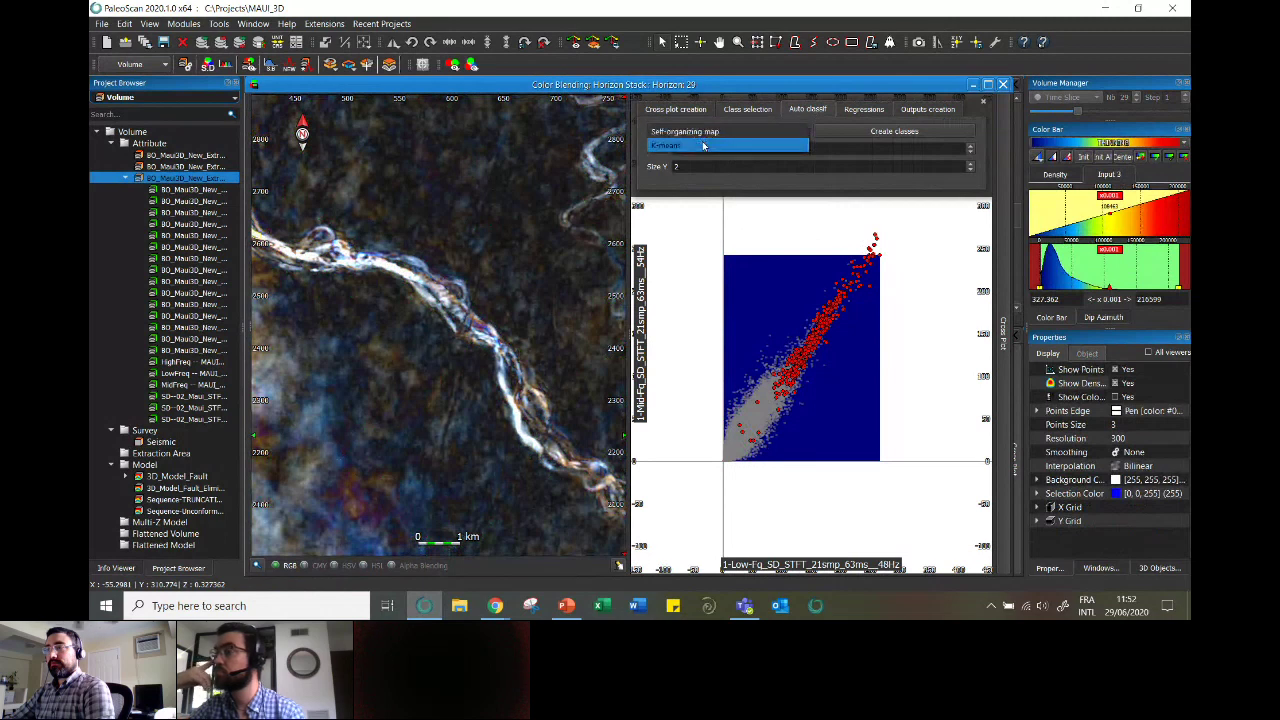
left_click(703, 146)
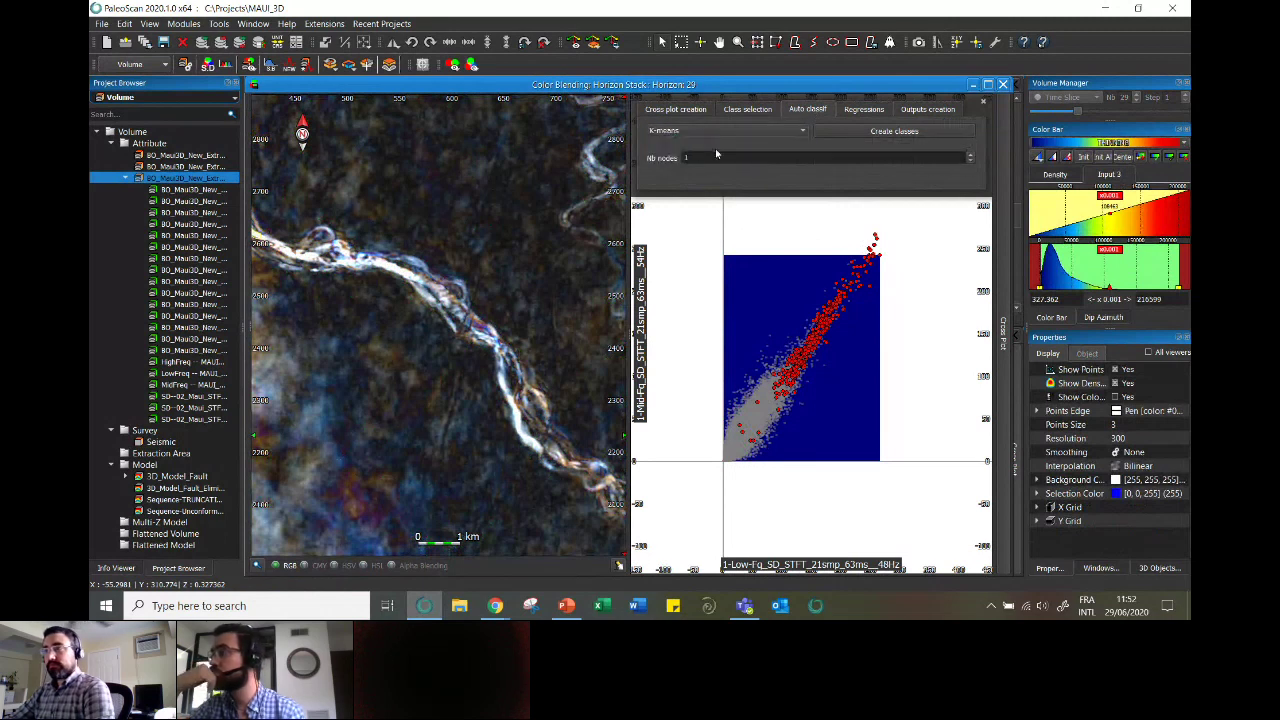
double_click(694, 157)
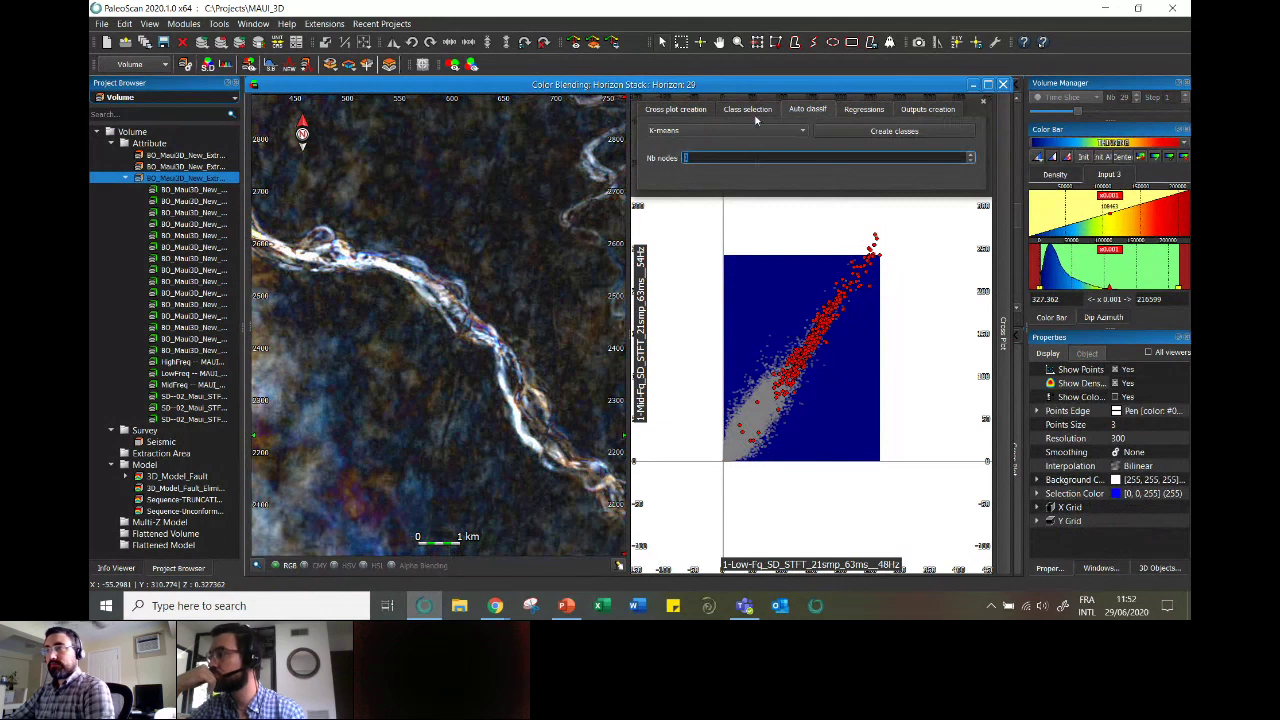
type("3")
left_click(872, 131)
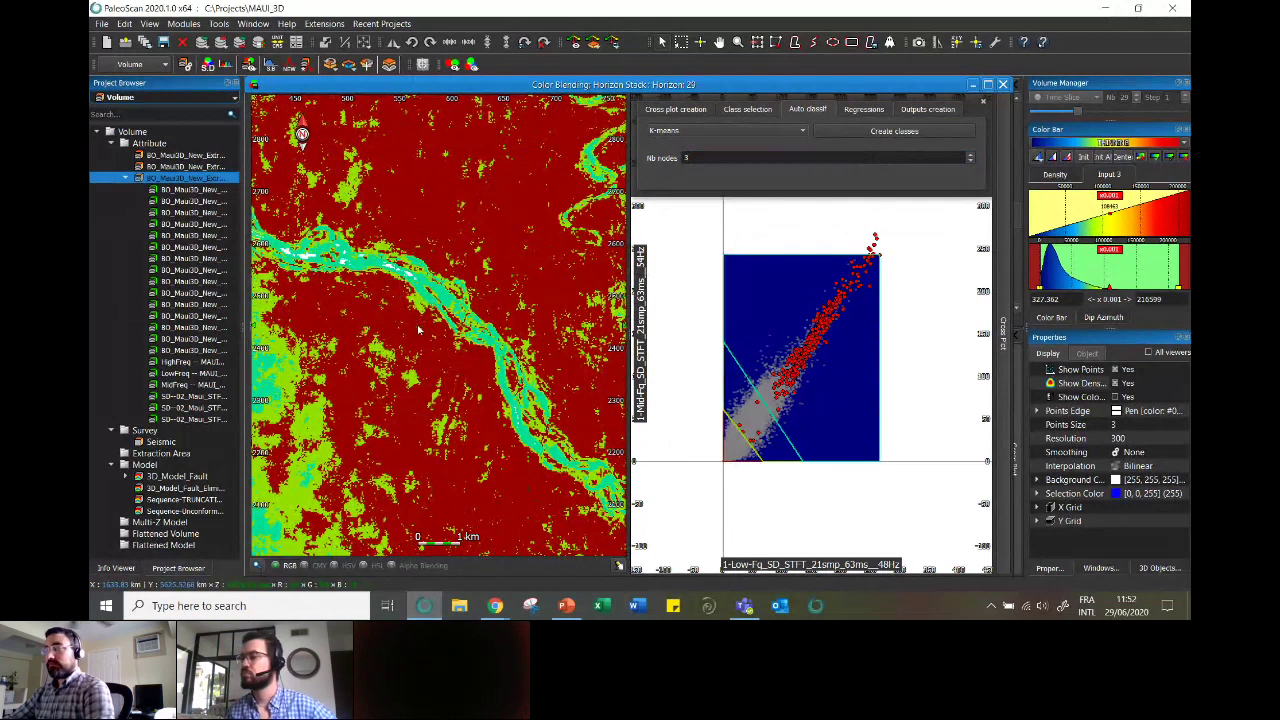
- Examine the K-means classes along the channel on horizons 29 and 30, and open the options for creating geobodies from them
left_click(517, 432)
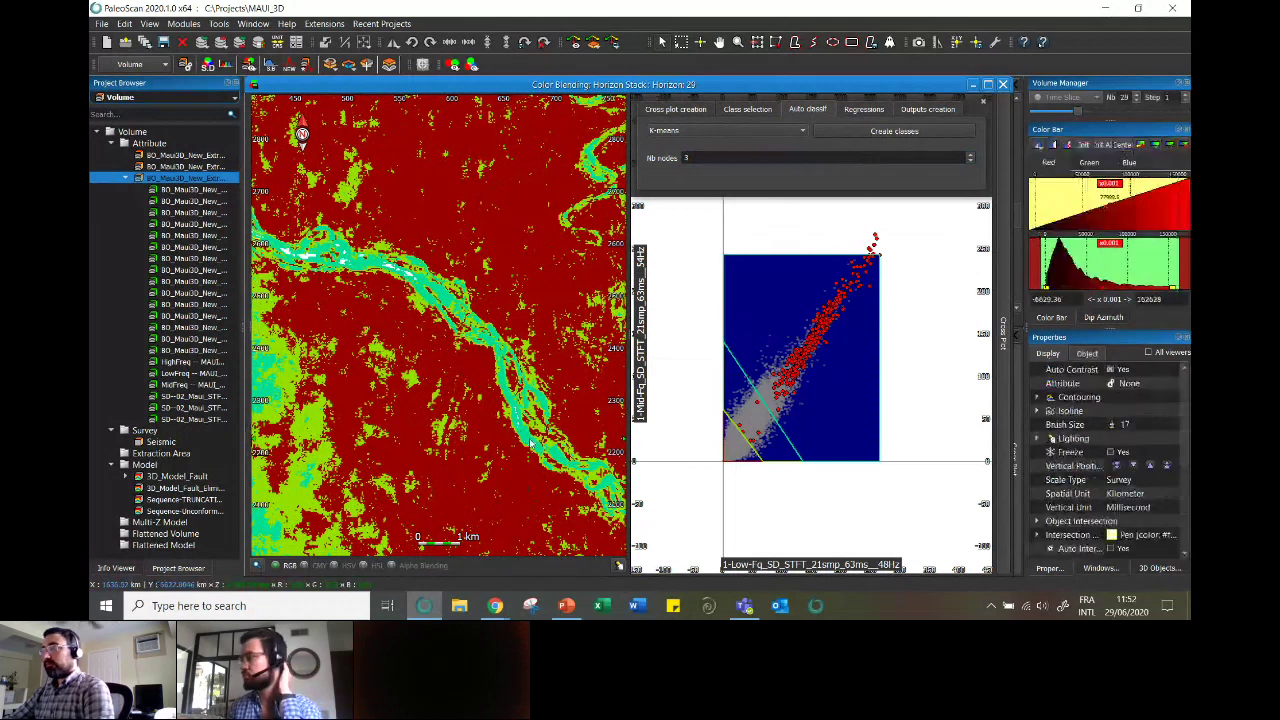
scroll(442, 312, "up", 2)
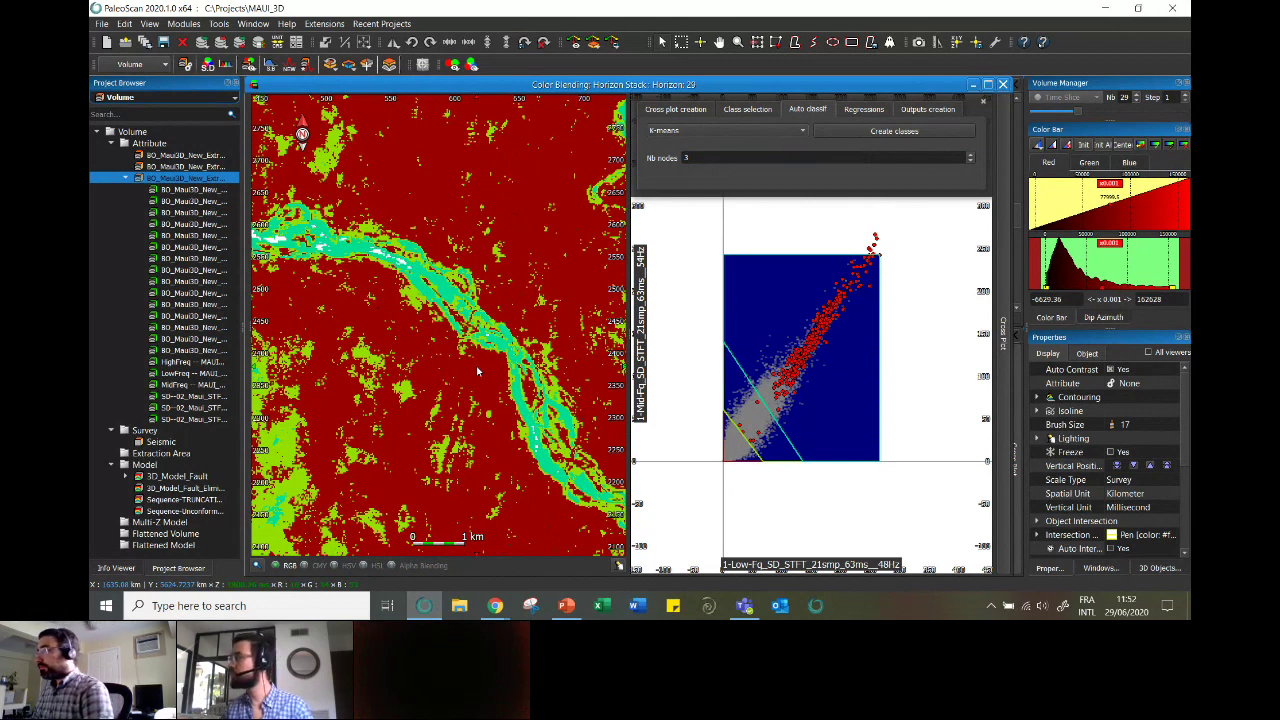
scroll(381, 183, "down", 3)
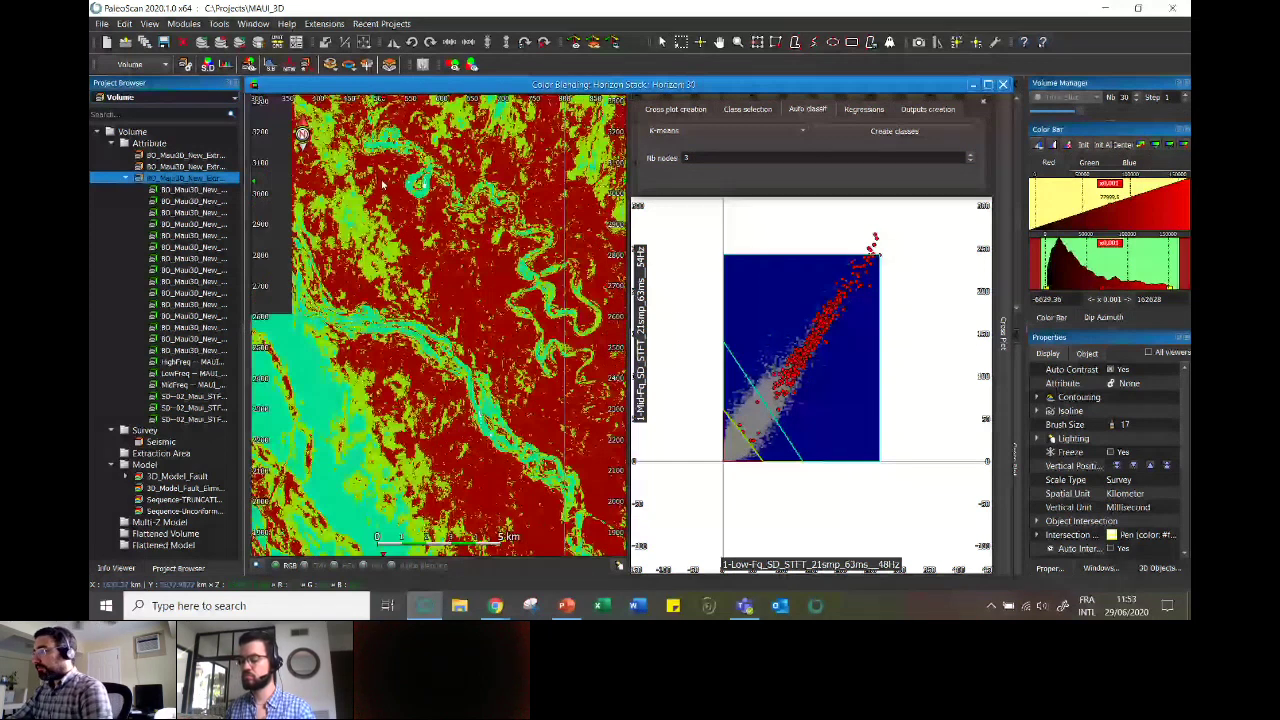
left_click_drag(383, 183, 497, 215)
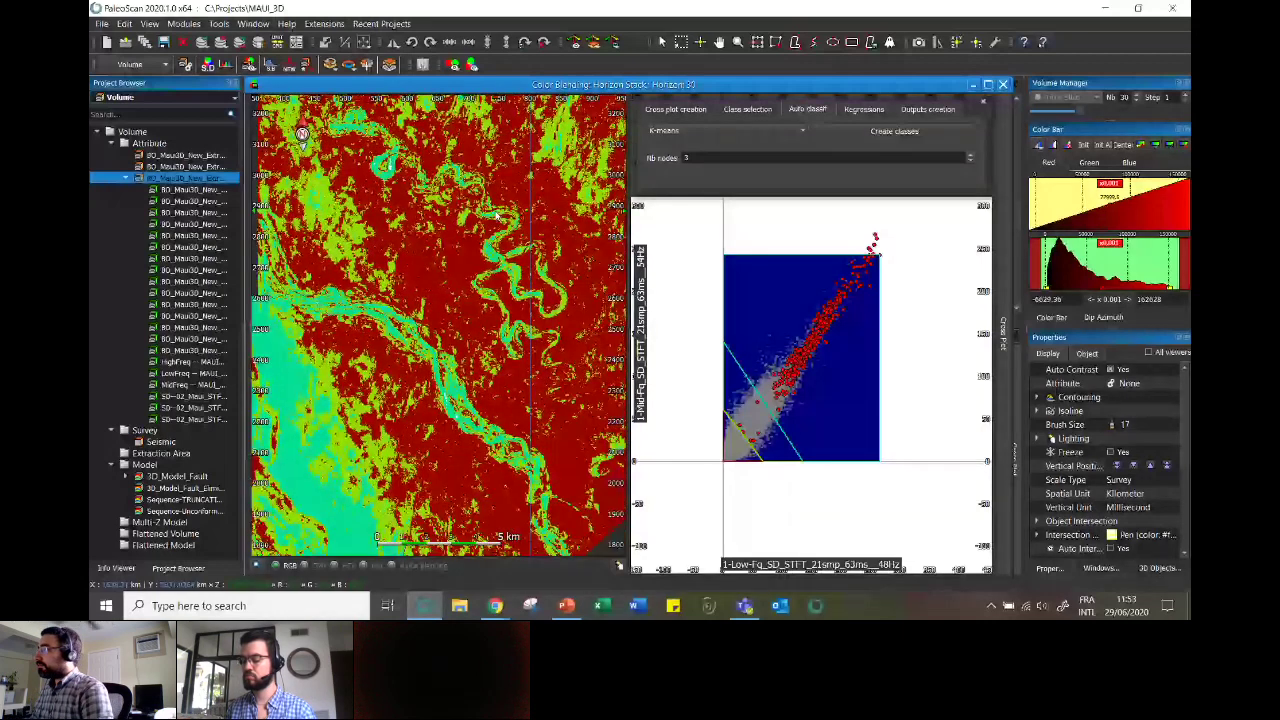
left_click(930, 110)
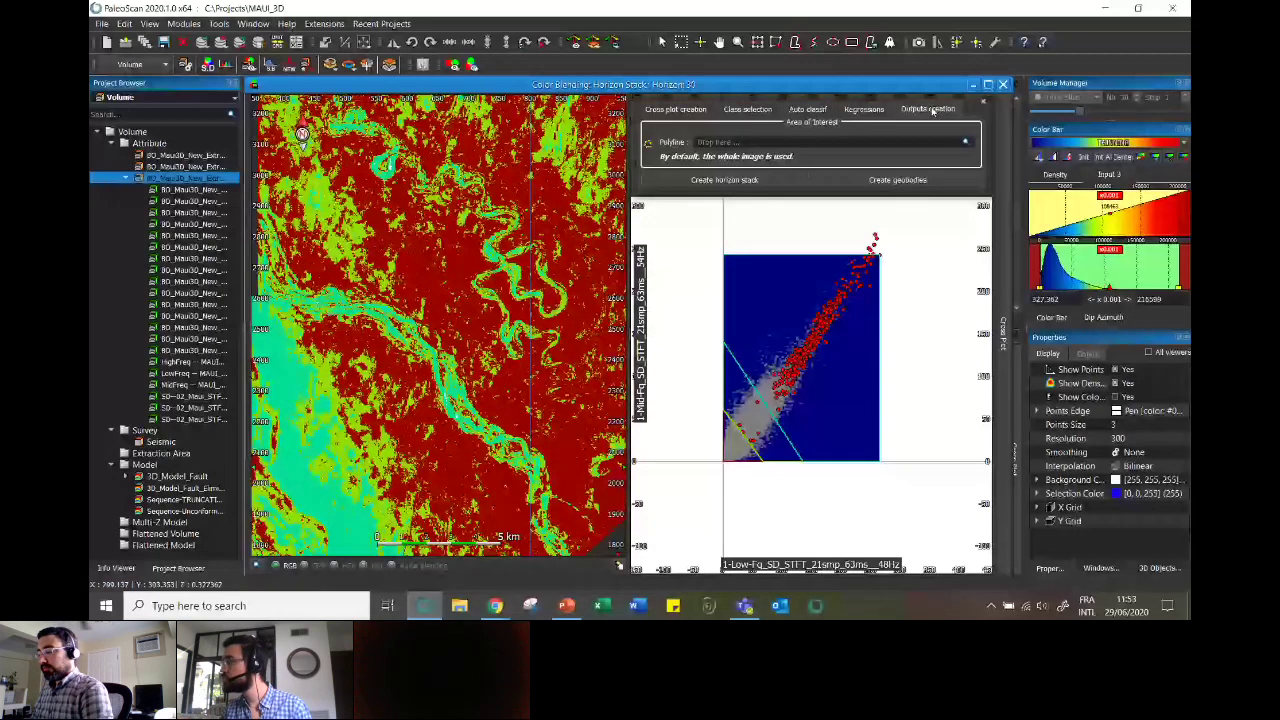
left_click(899, 181)
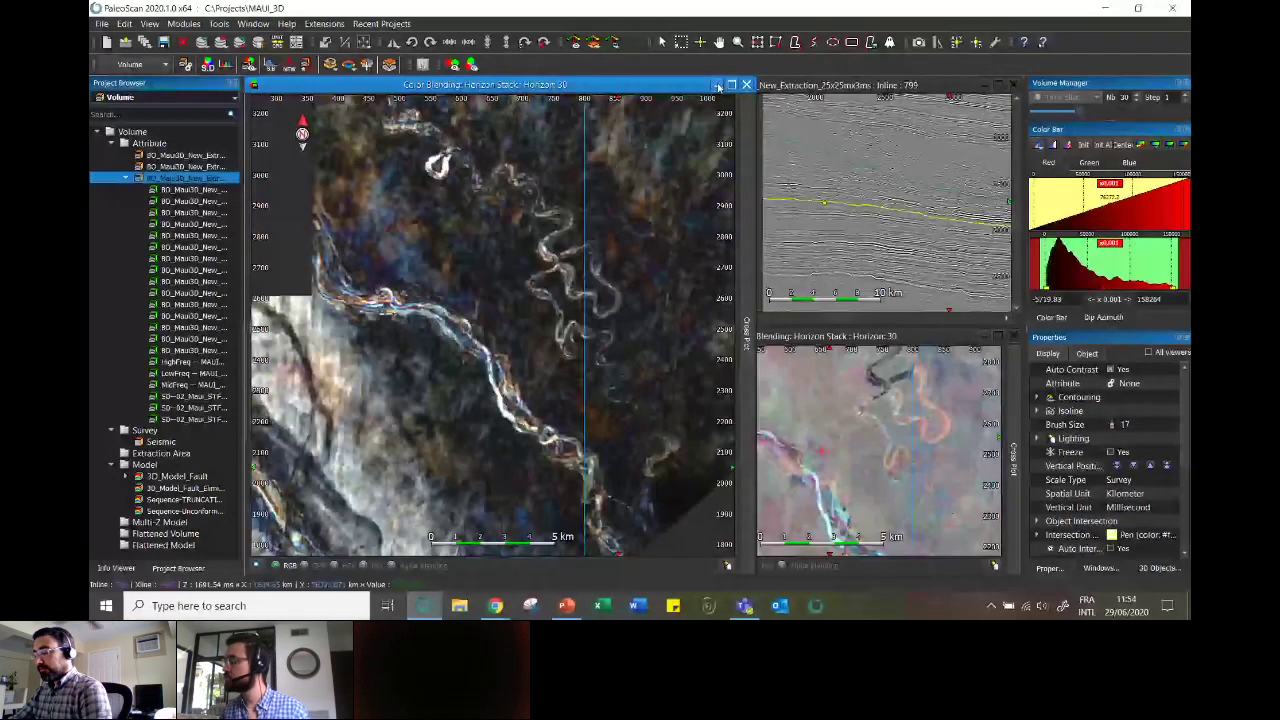
- Display the existing SD_DEMO geobody in the 3D viewer and hide the 3D horizon stack
left_click(718, 86)
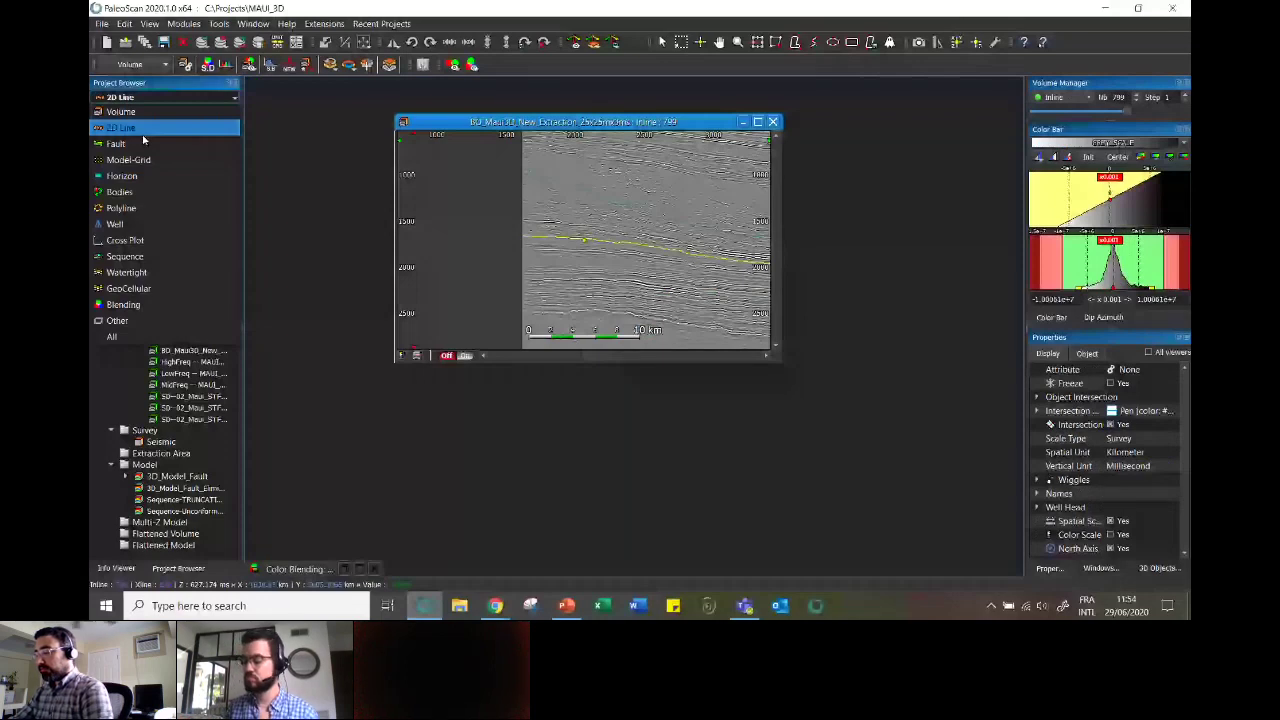
left_click(125, 191)
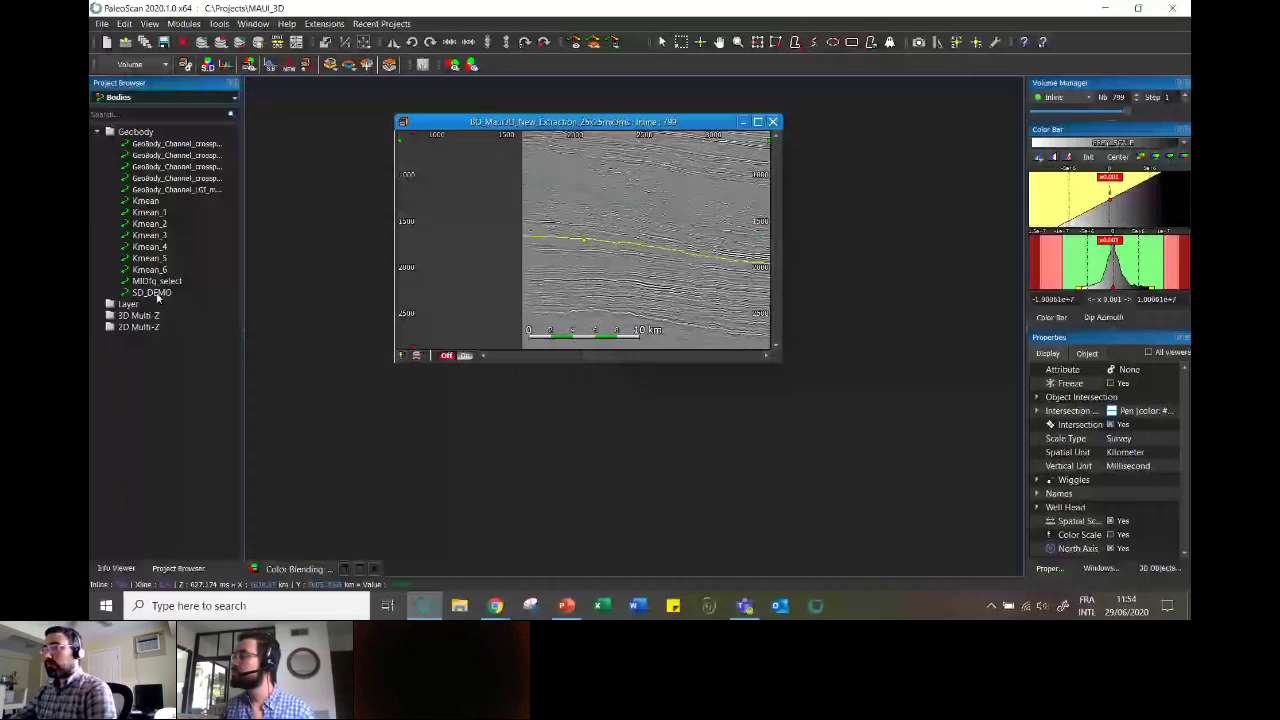
double_click(152, 292)
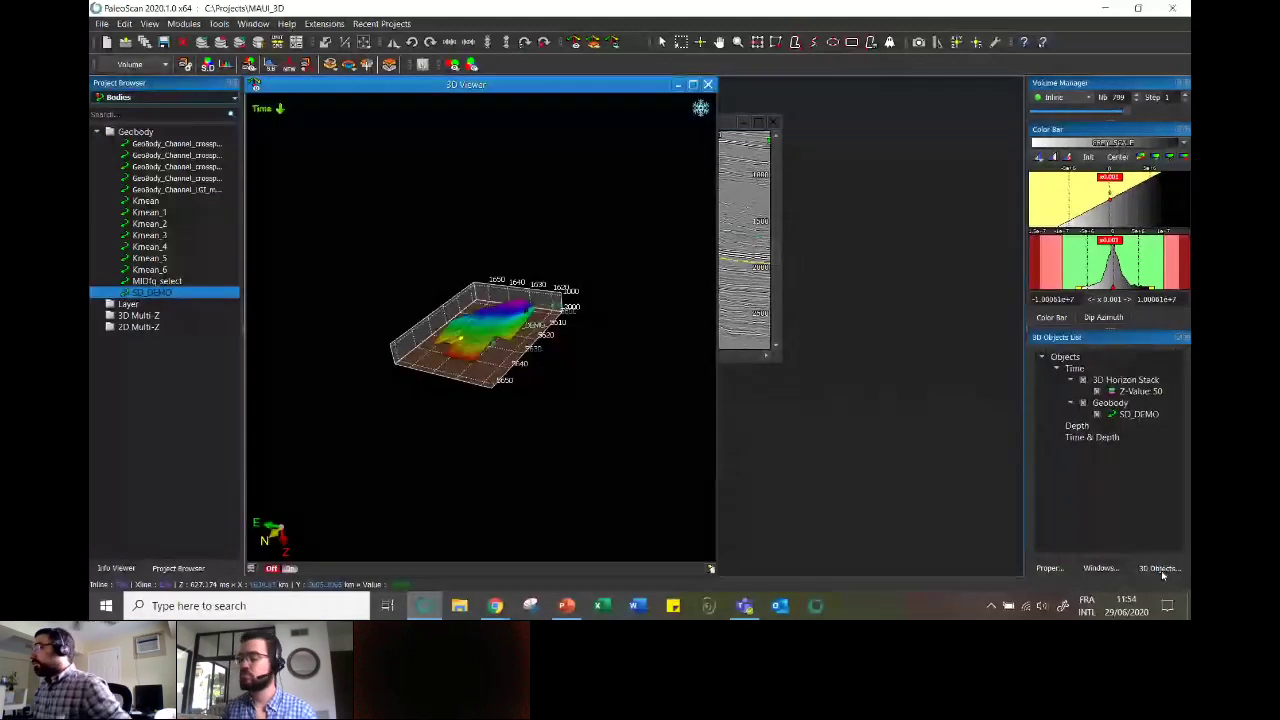
left_click(1082, 380)
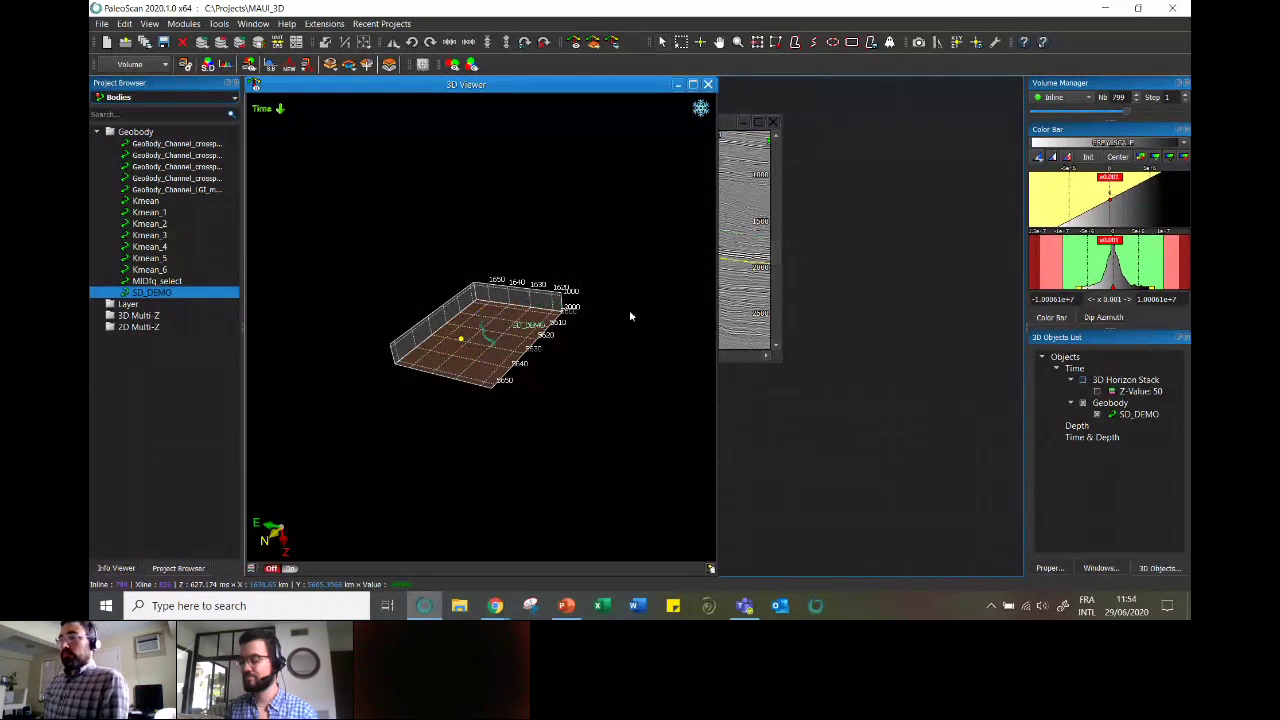
scroll(557, 457, "up", 5)
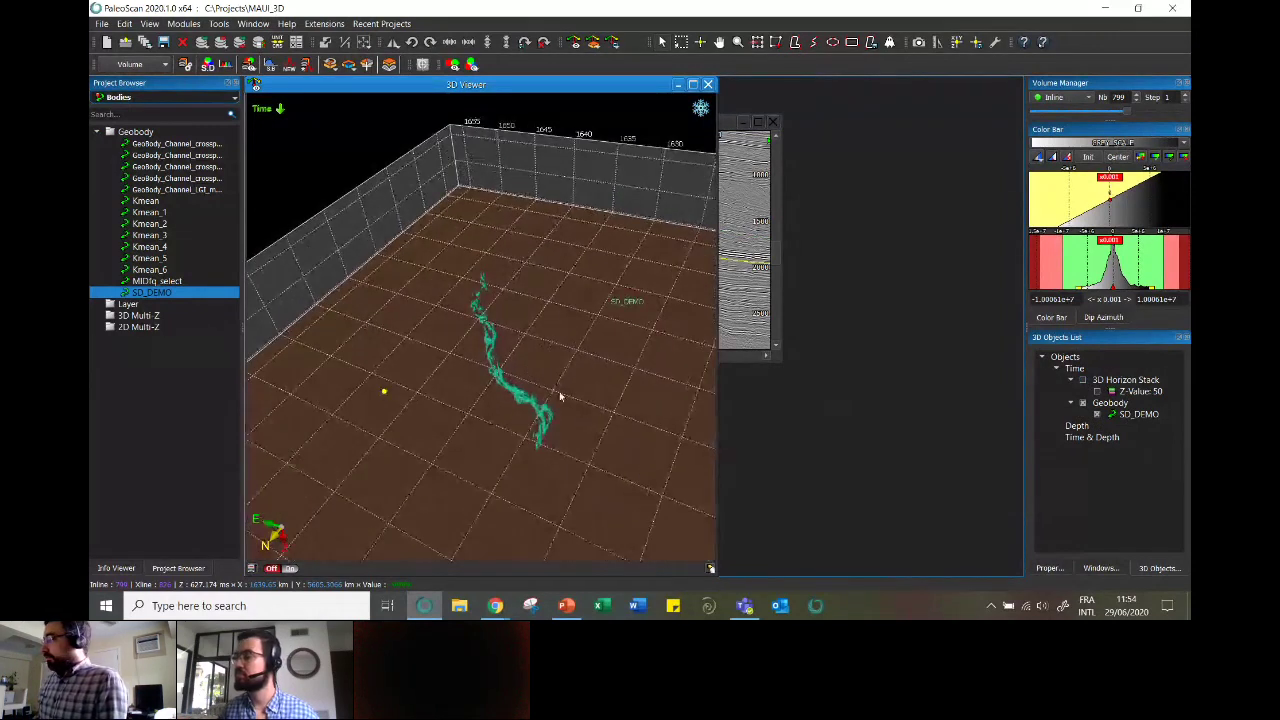
- Show the horizon 30 RGB blending together with the SD_DEMO geobody in an enlarged 3D viewer
left_click_drag(560, 397, 550, 440)
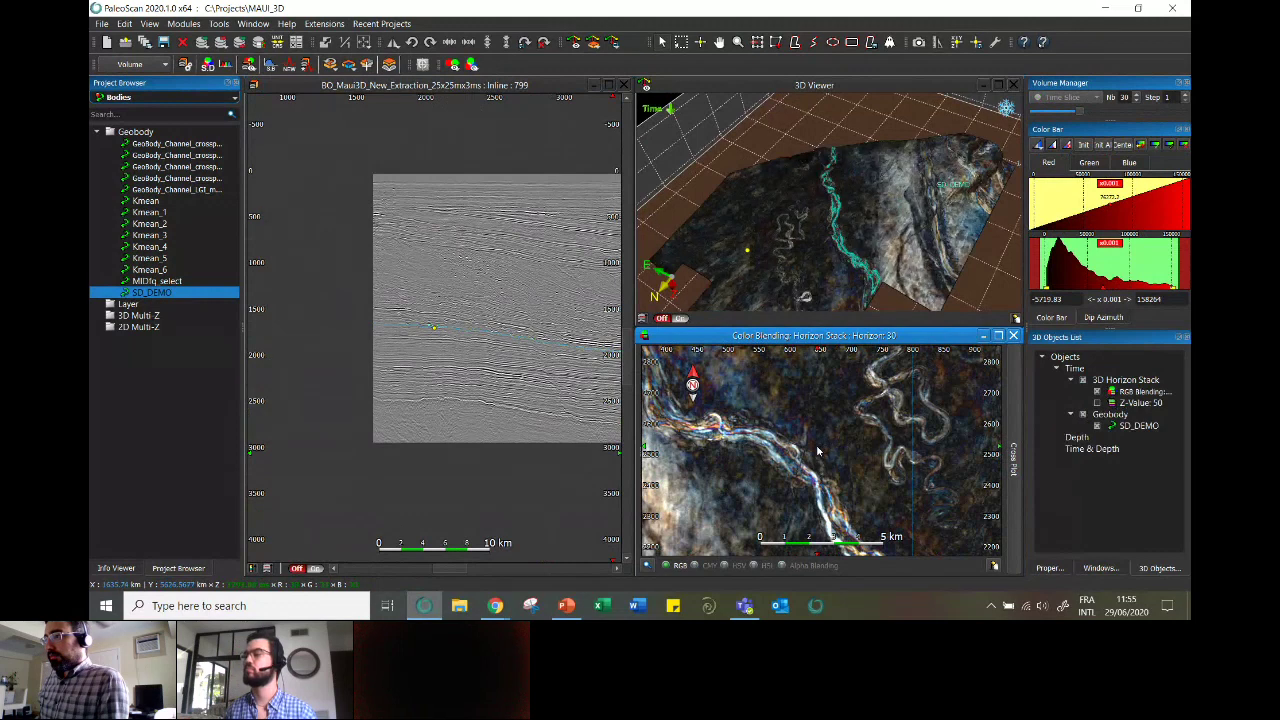
left_click_drag(731, 276, 379, 574)
left_click_drag(800, 300, 889, 404)
scroll(655, 500, "up", 5)
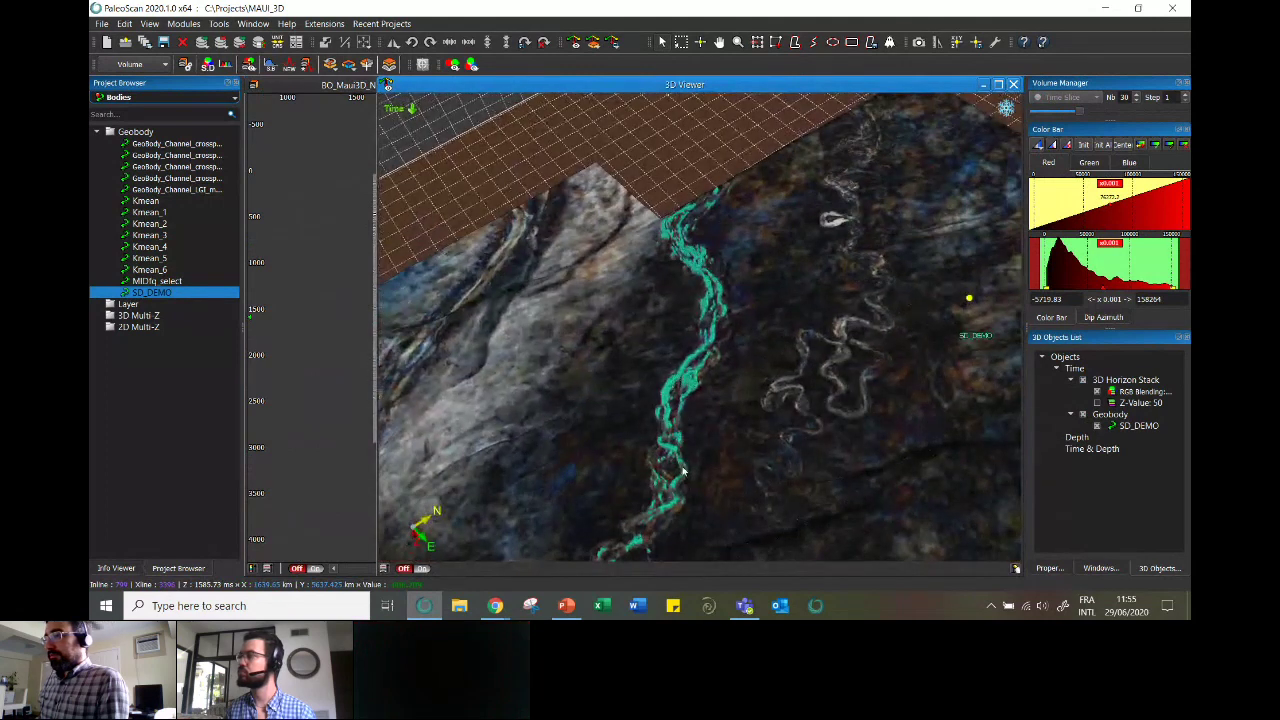
left_click_drag(699, 468, 579, 318)
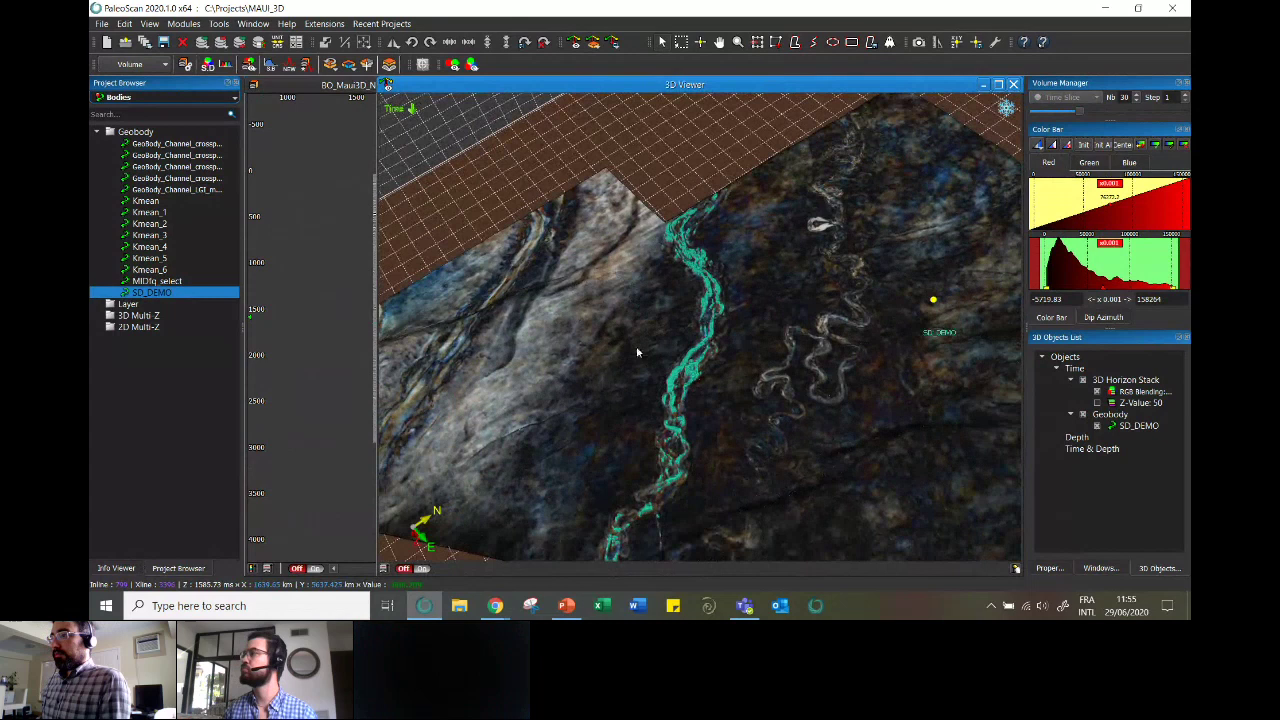
- Add the five GeoBody_Channel geobodies to the 3D viewer alongside SD_DEMO
left_click_drag(197, 146, 626, 317)
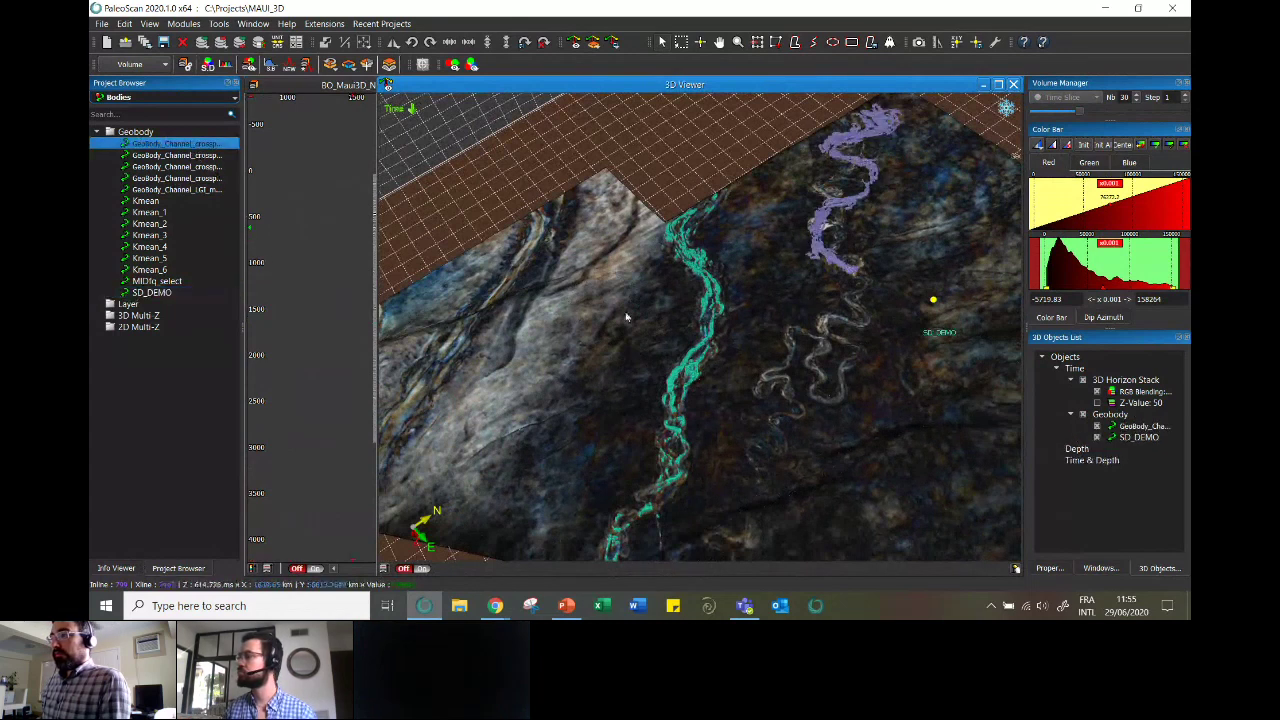
scroll(627, 318, "up", 2)
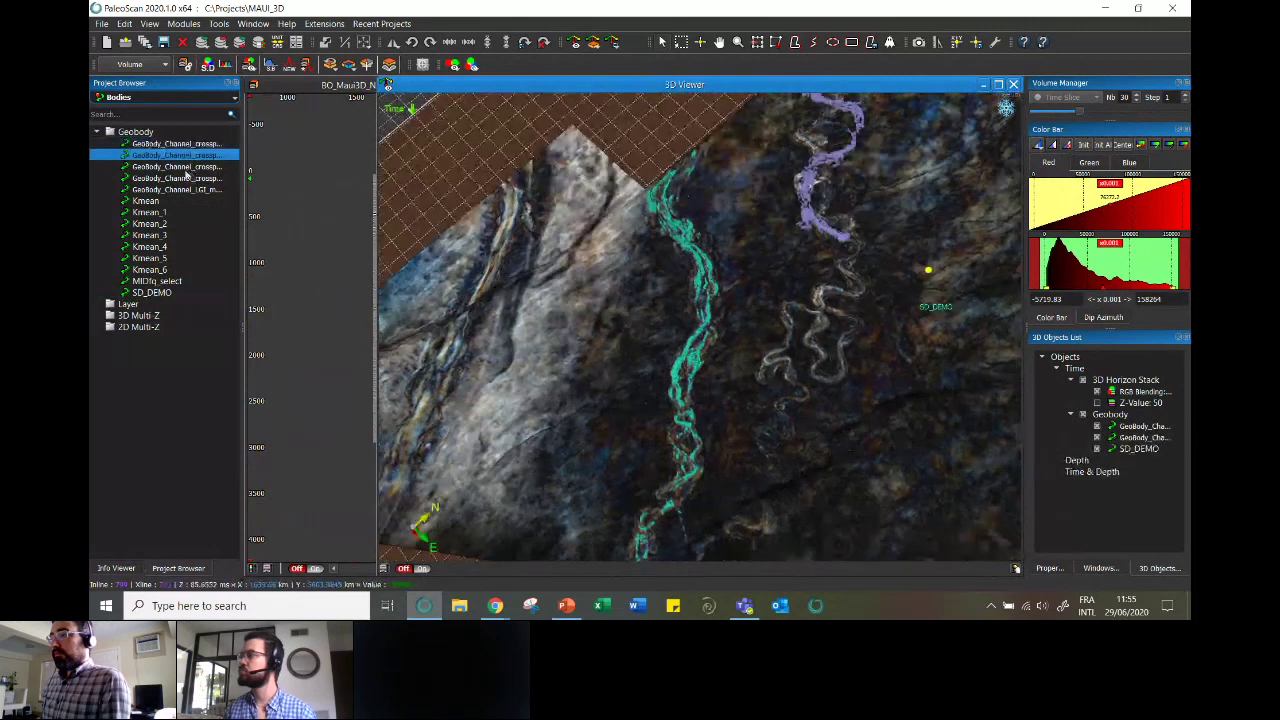
left_click(178, 166)
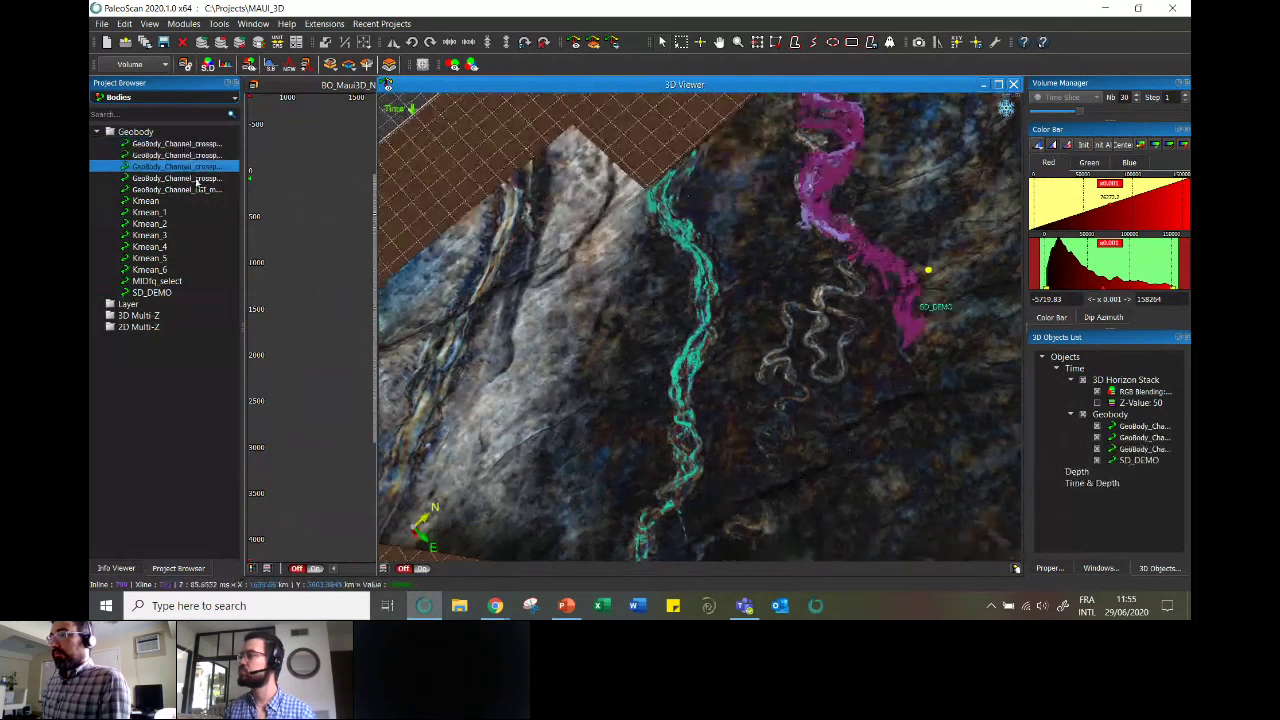
left_click(180, 178)
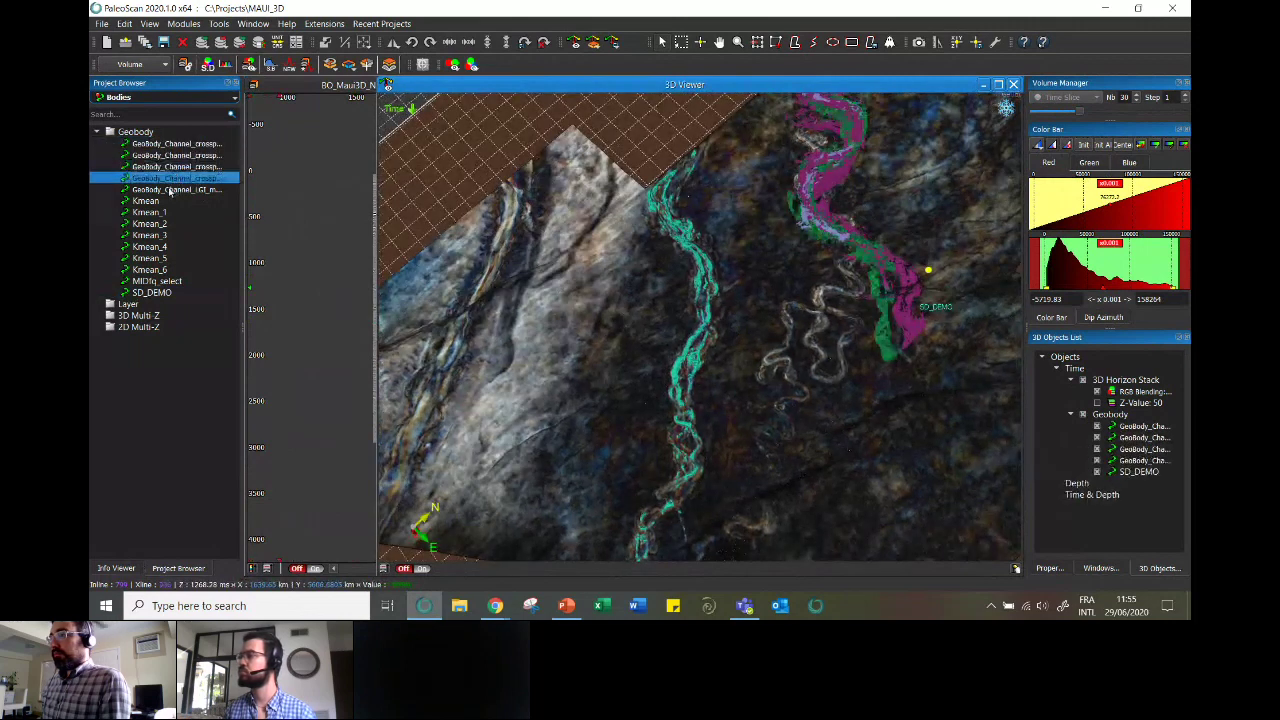
left_click(170, 190)
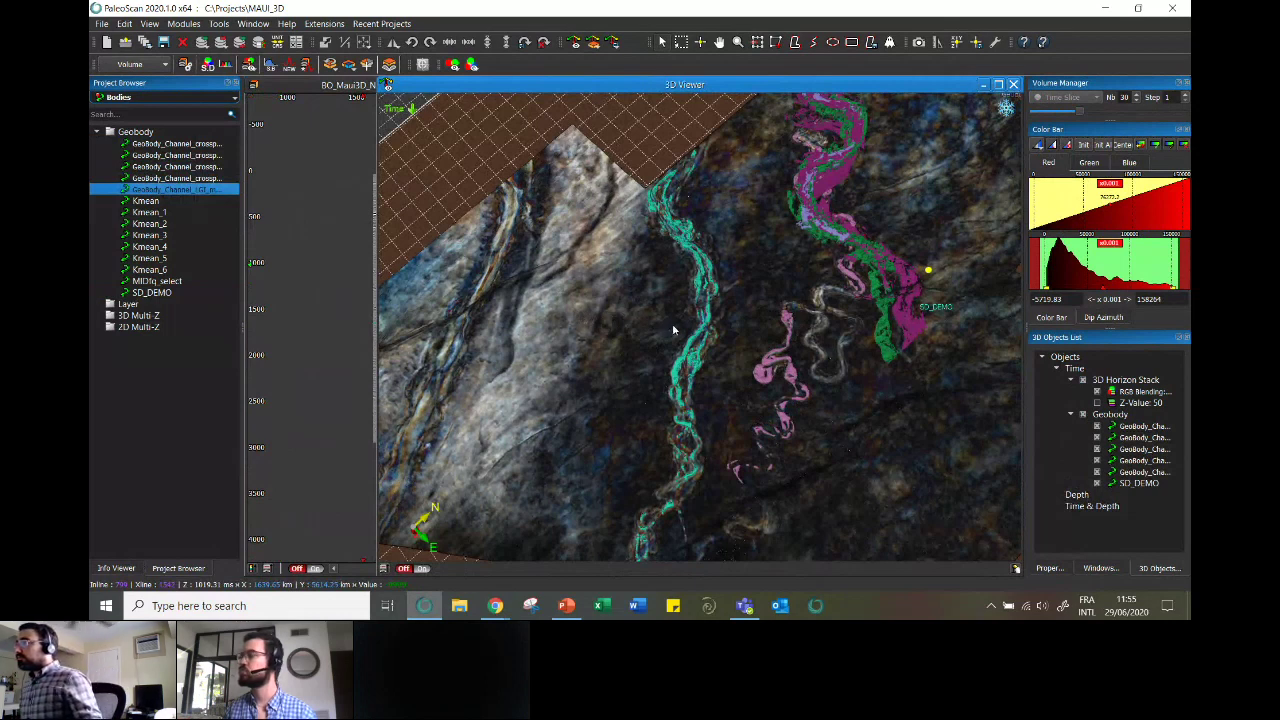
left_click_drag(674, 330, 803, 252)
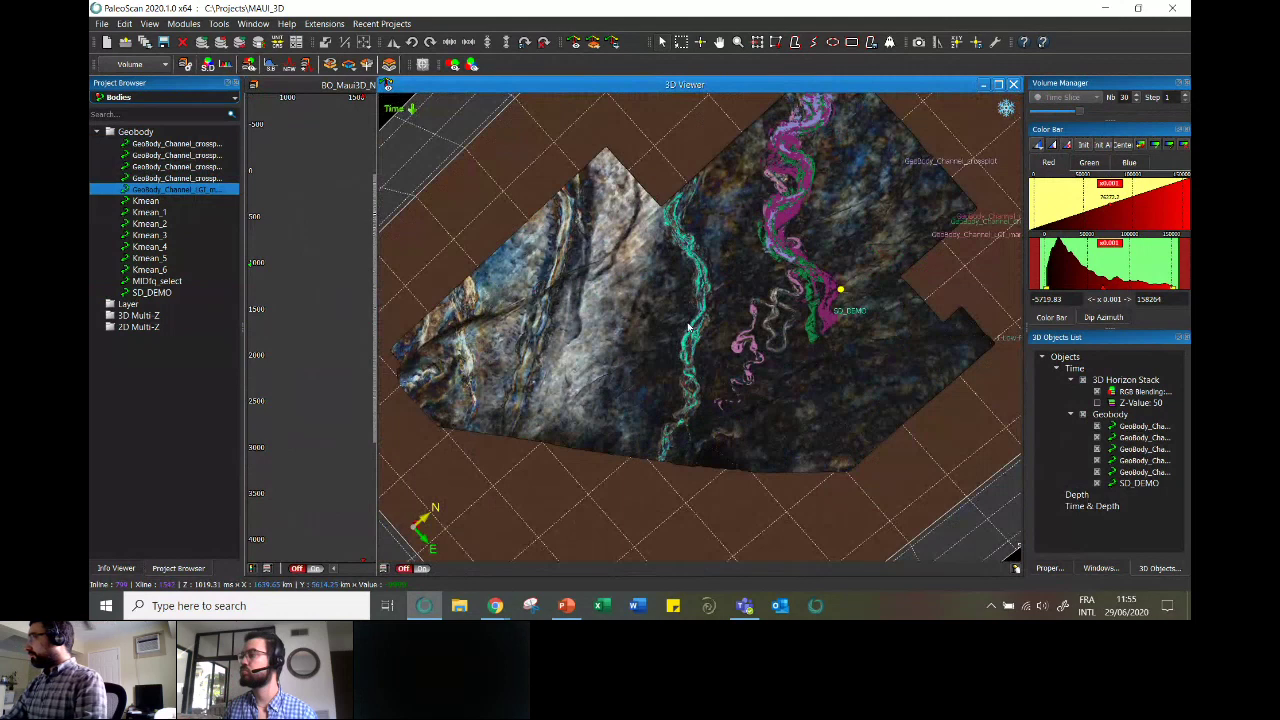
- Switch to the Geobody tools and compute the volume of the SD_DEMO geobody
left_click(278, 308)
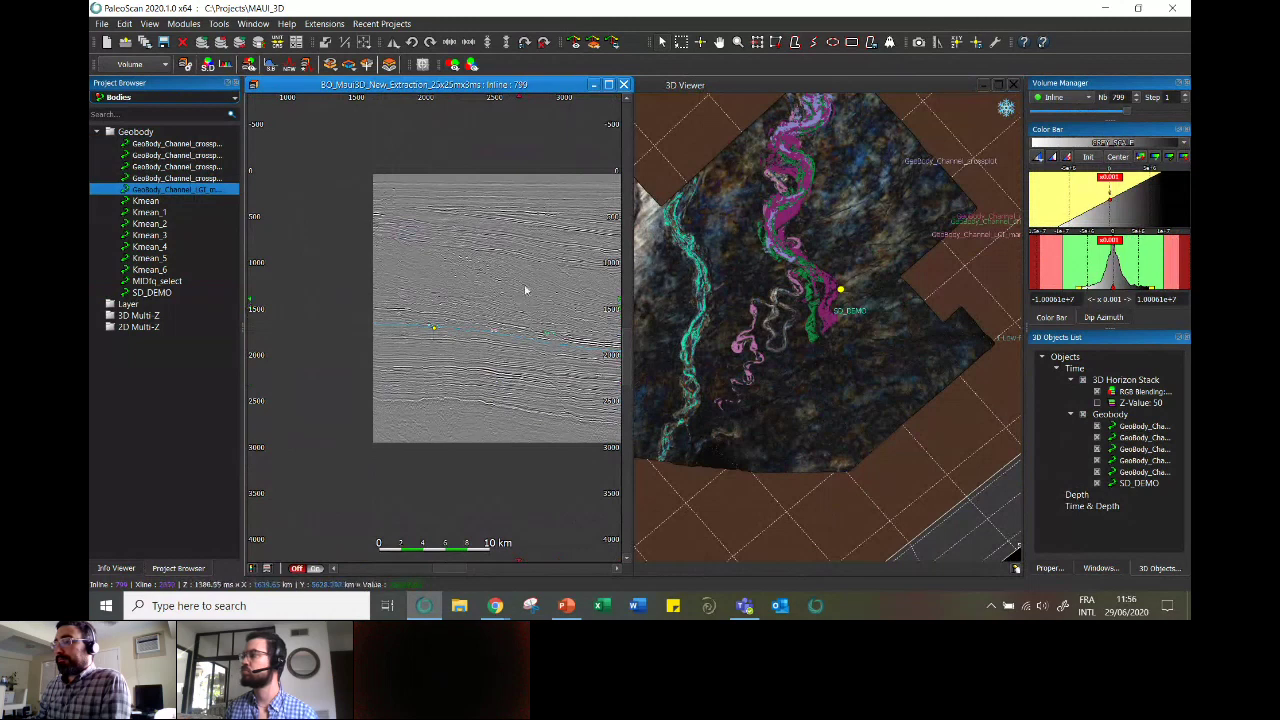
left_click_drag(551, 294, 463, 291)
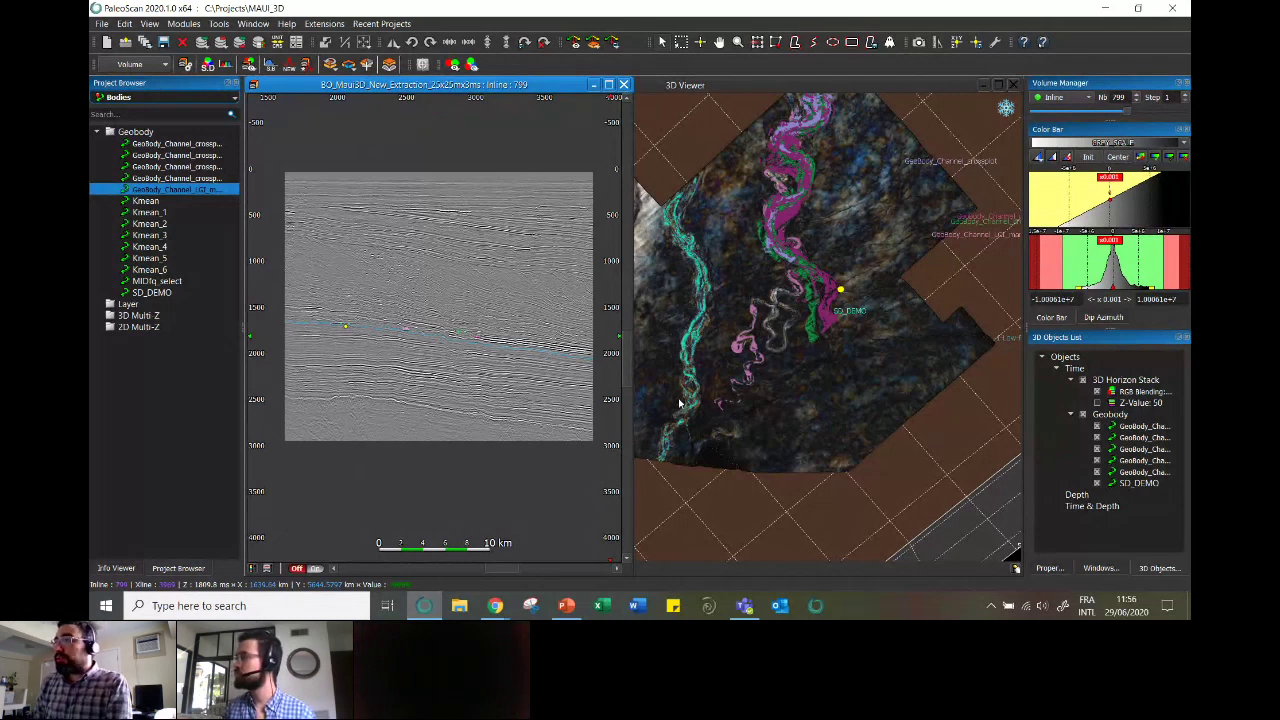
left_click(135, 64)
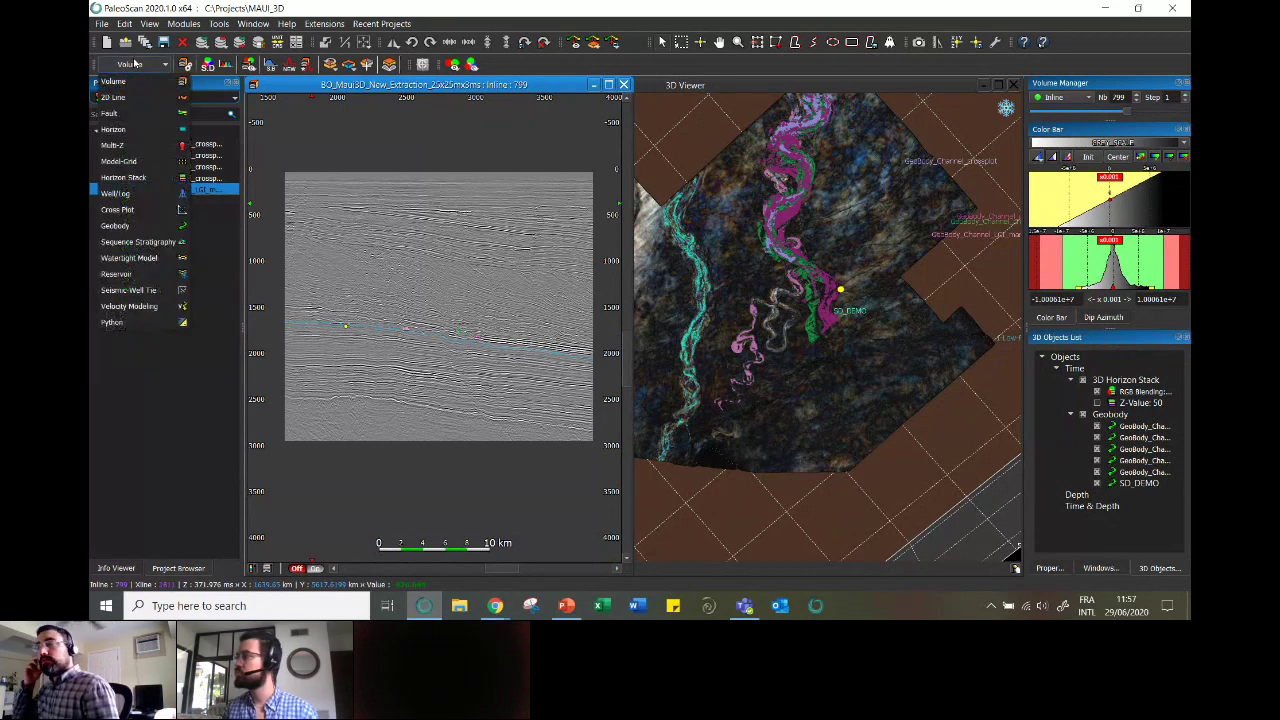
left_click(115, 225)
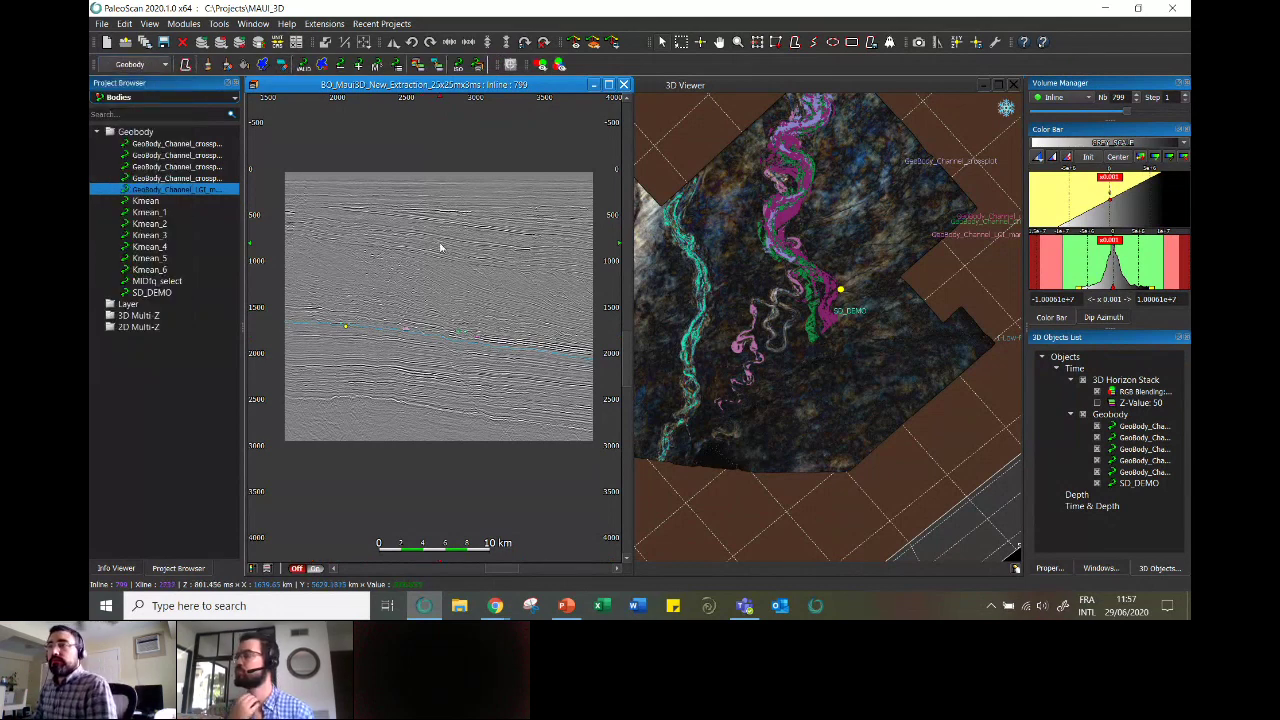
left_click(695, 327)
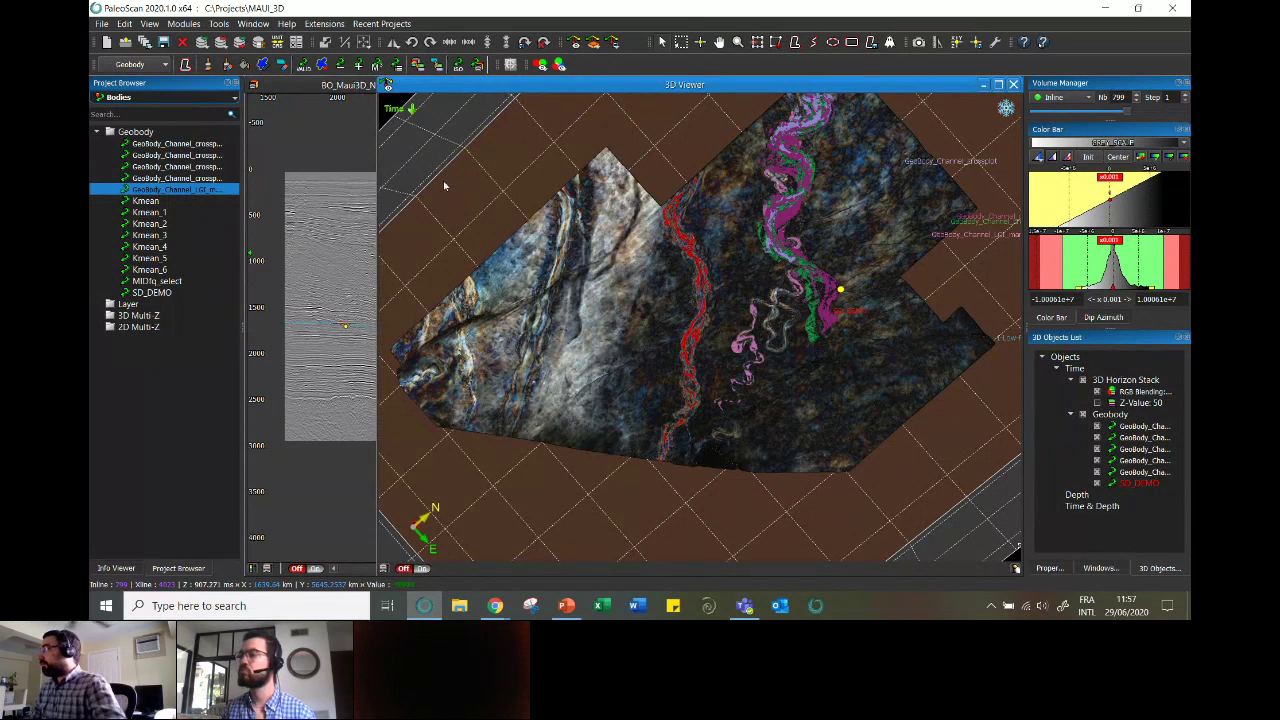
left_click(378, 65)
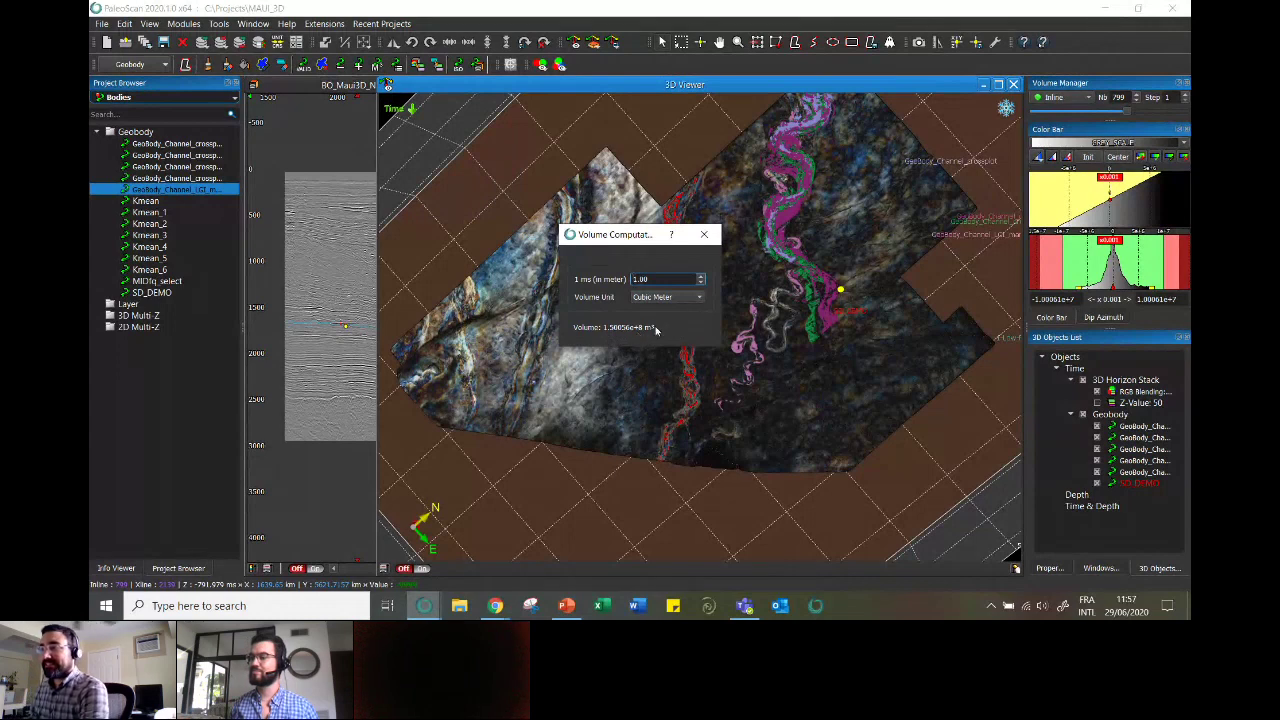
left_click(705, 236)
- Try to compute the volume of the magenta channel geobody
left_click(780, 220)
left_click(378, 66)
left_click(754, 315)
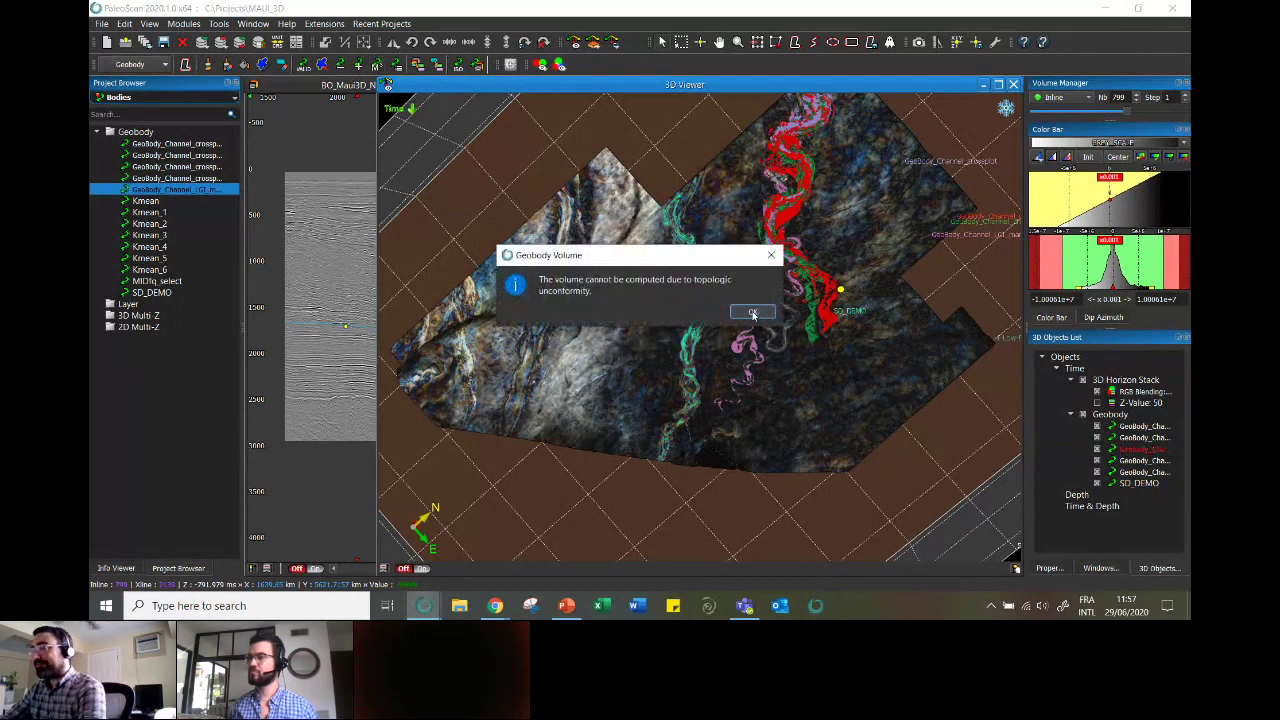
- Compute the volume of the small pink meandering channel geobody beside the SD_DEMO channel in cubic metres
left_click(754, 316)
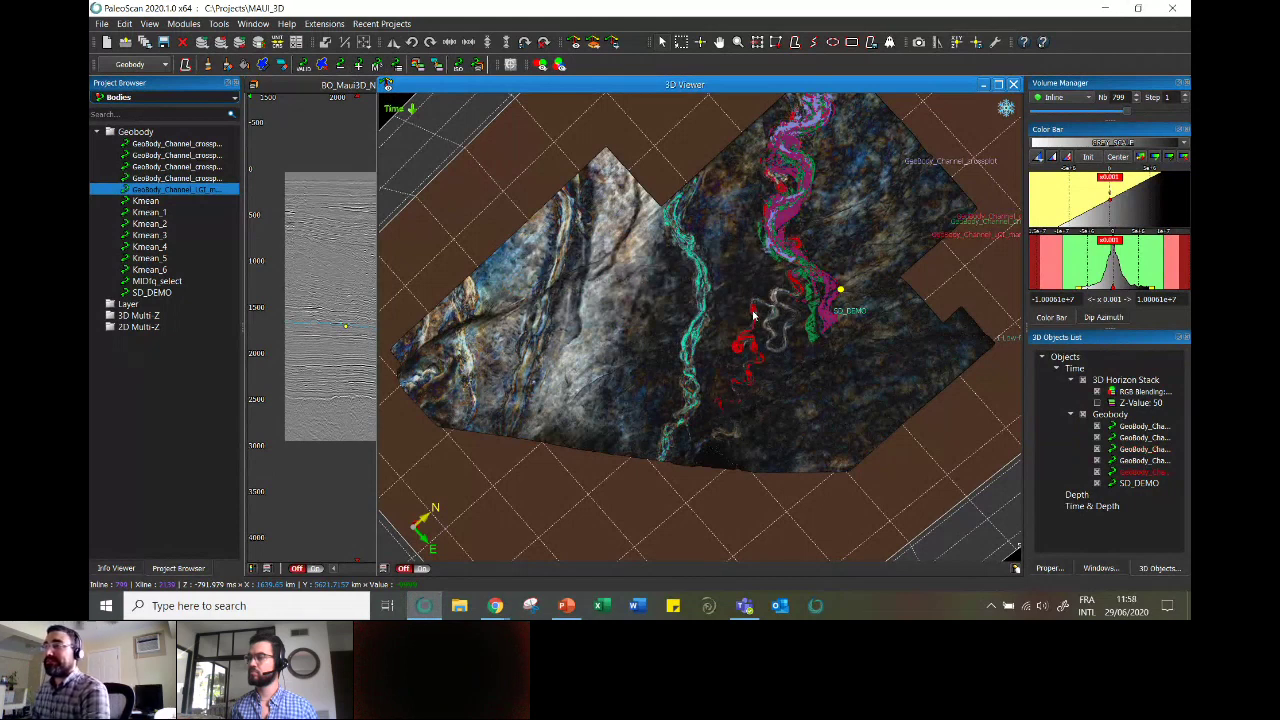
left_click(378, 66)
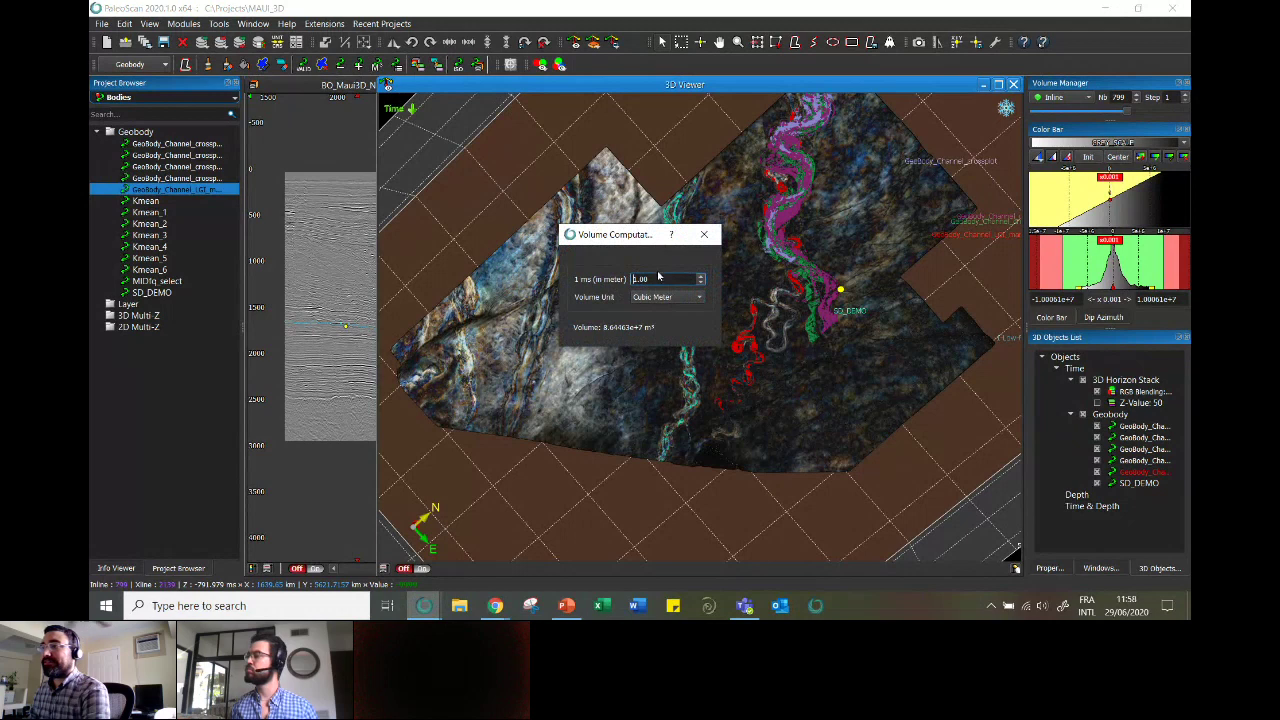
left_click(704, 236)
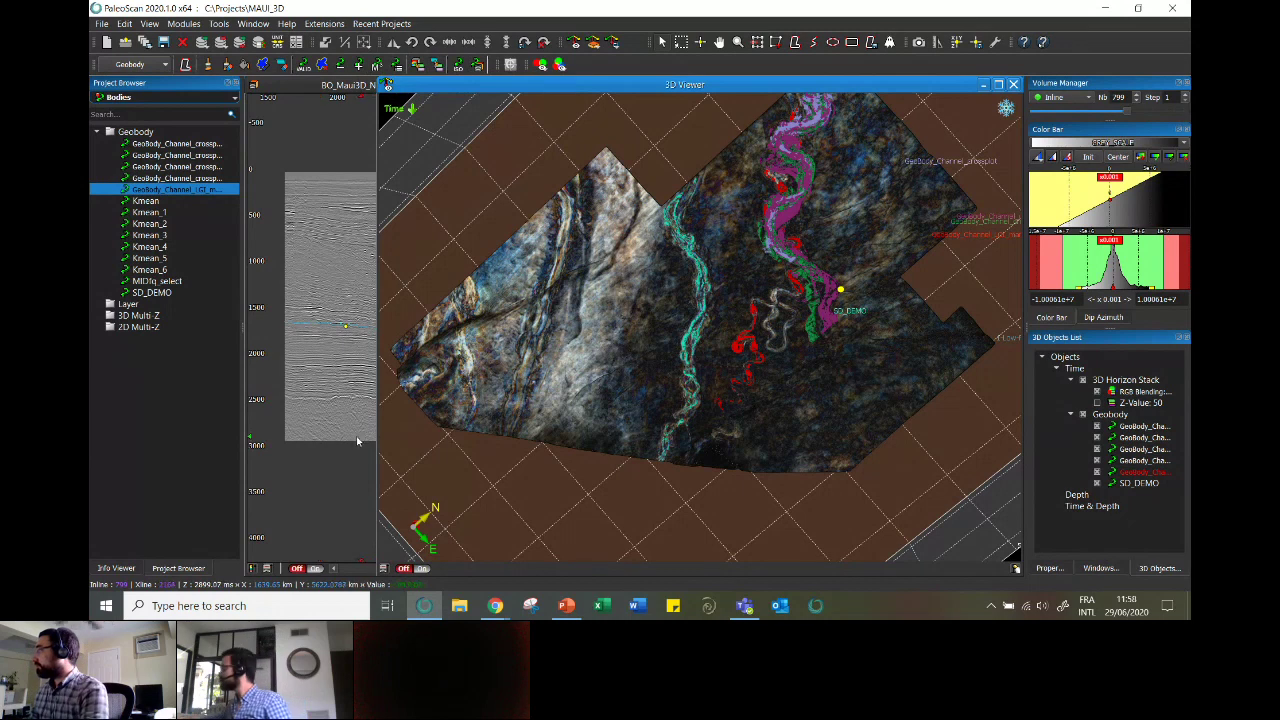
- Switch to the Spanish_Eclass08_SD presentation in PowerPoint and start the slide show from slide 10, "Próximas 'E-Classes'"
mouse_move(567, 608)
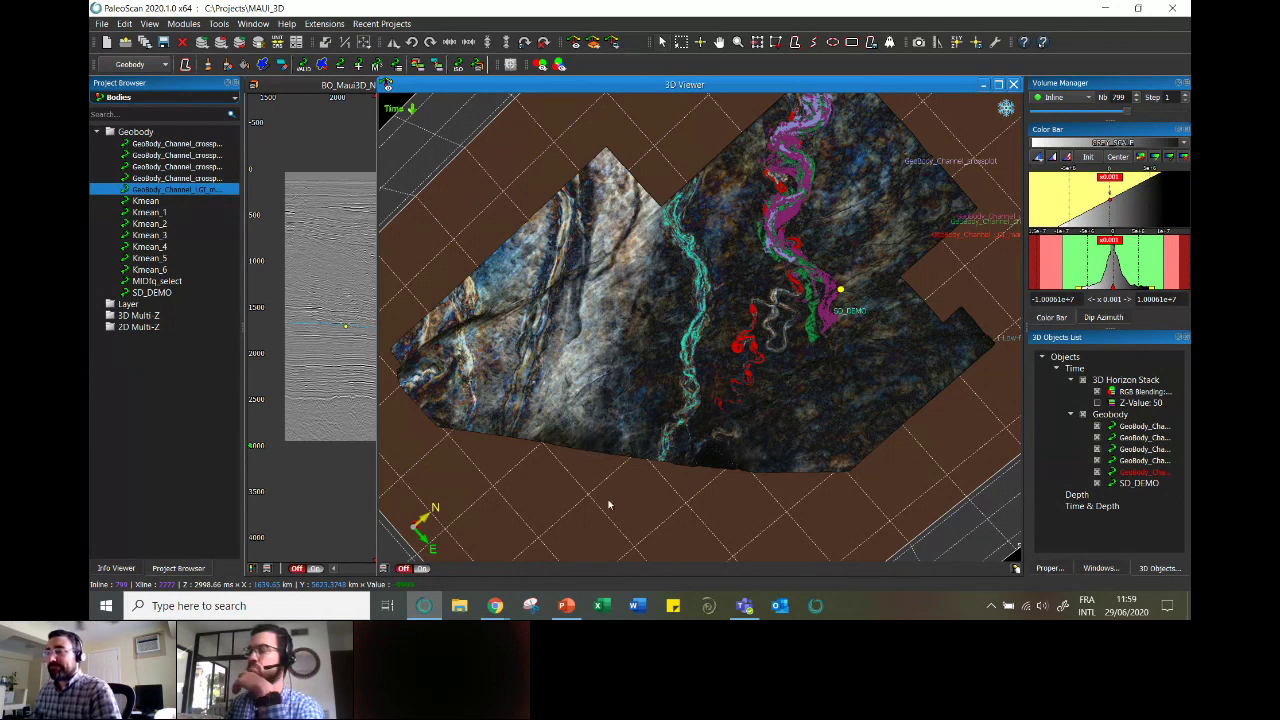
mouse_move(567, 612)
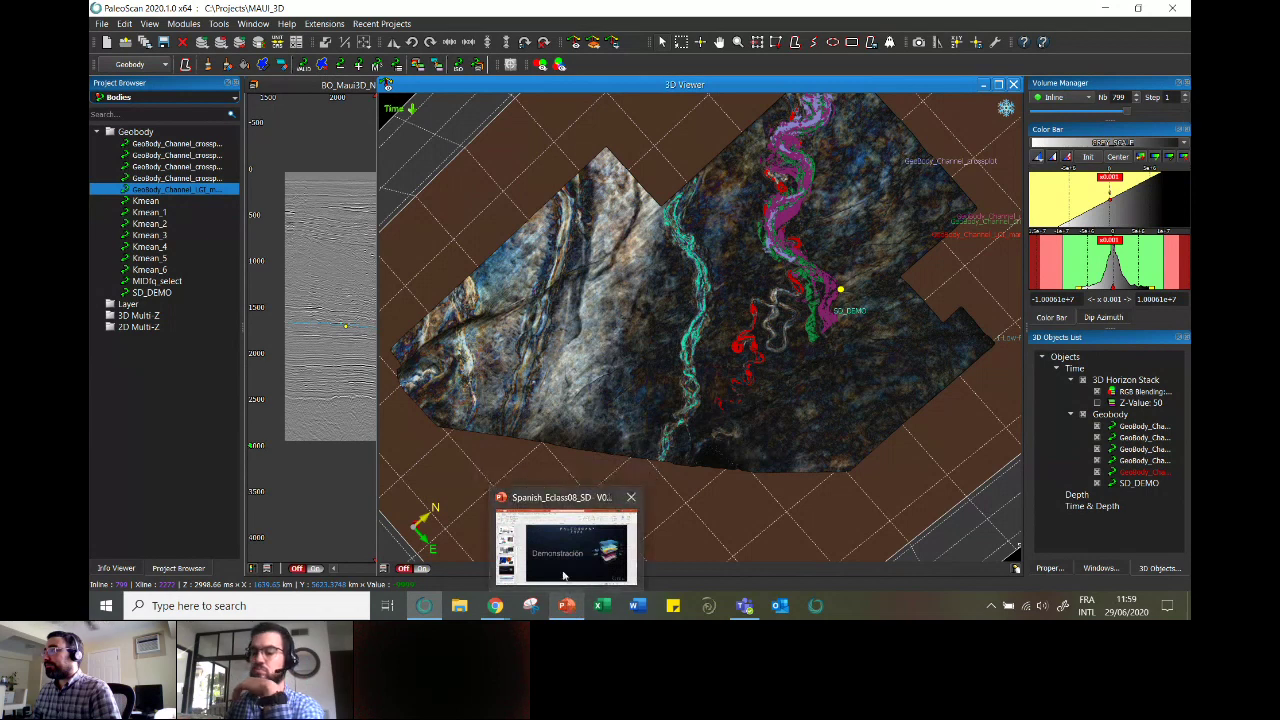
left_click(564, 576)
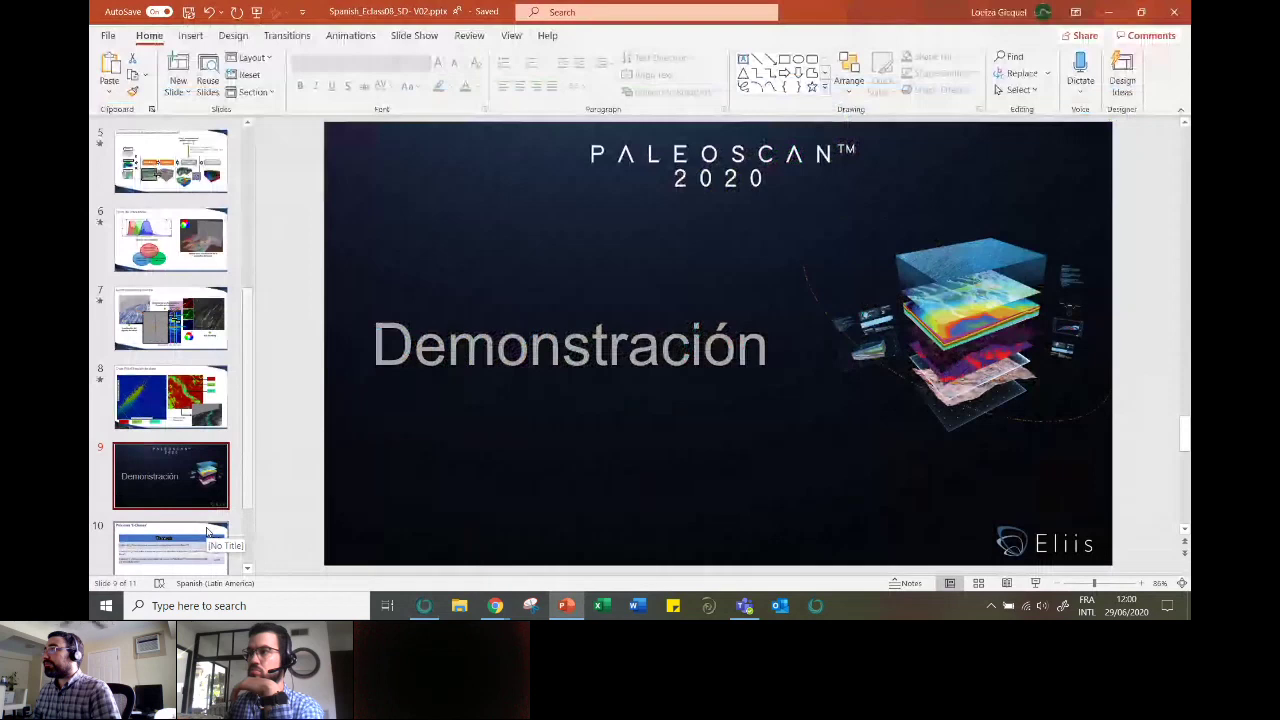
left_click(207, 532)
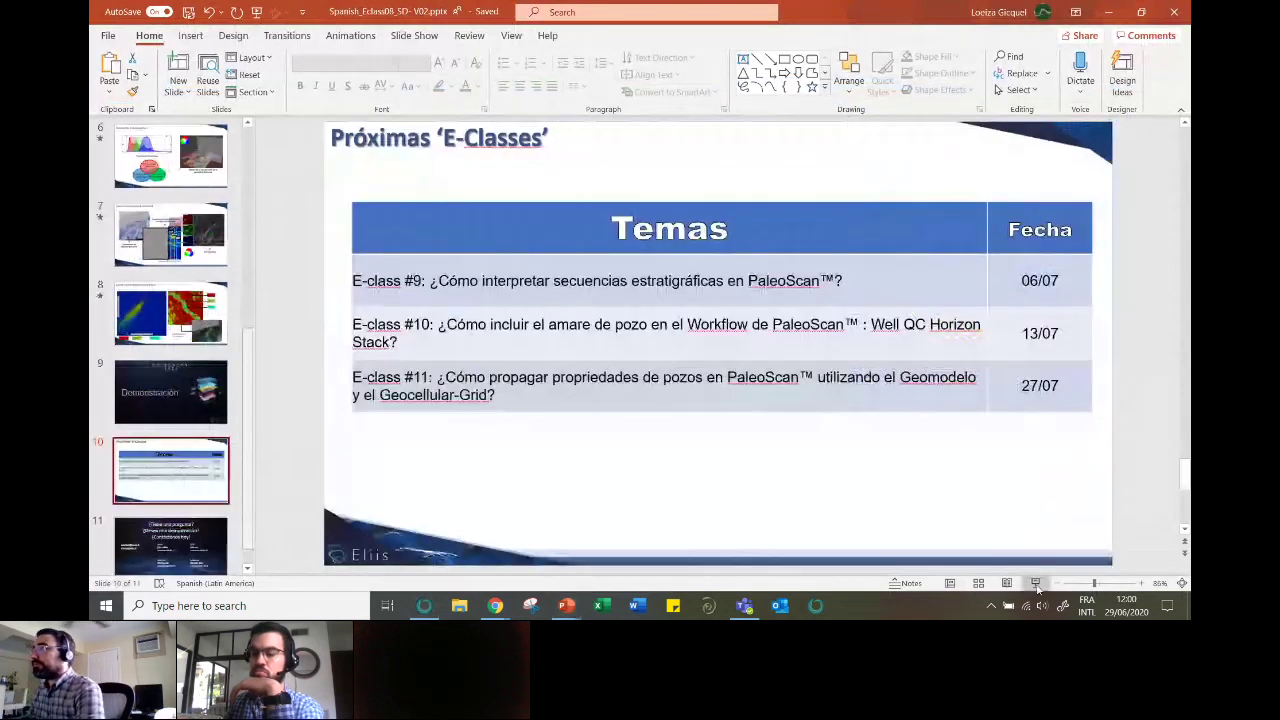
left_click(1036, 584)
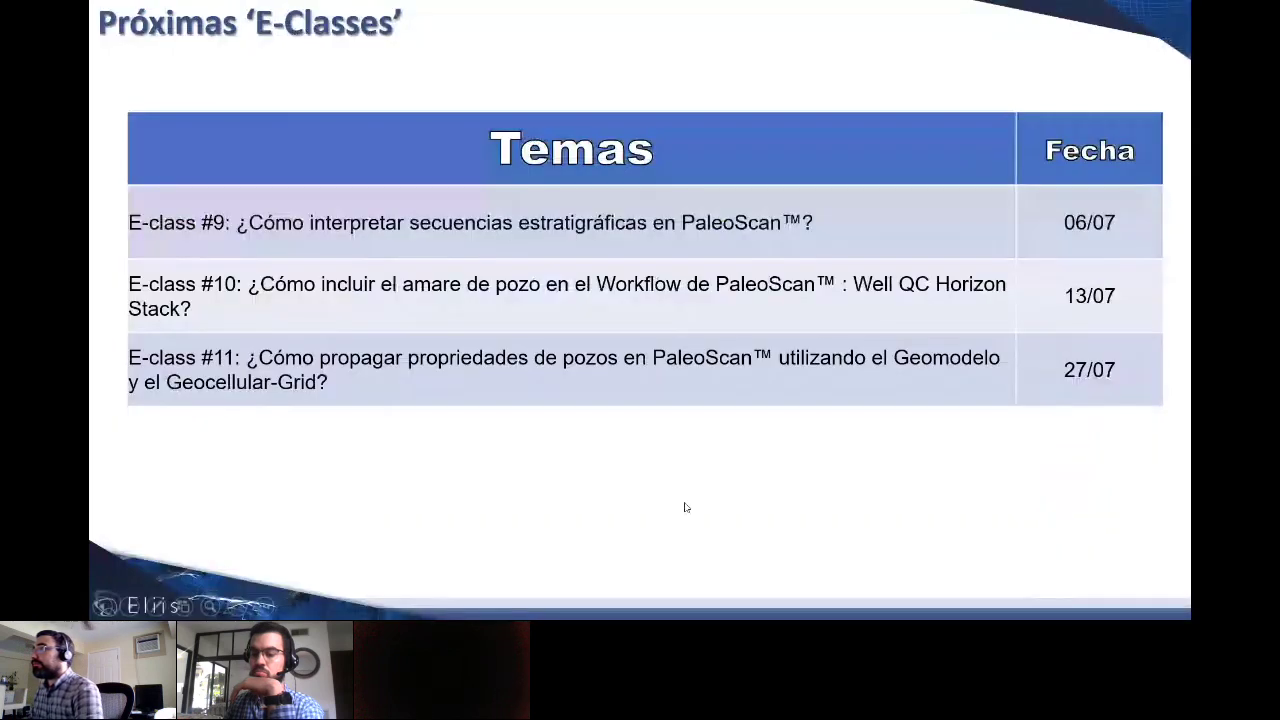